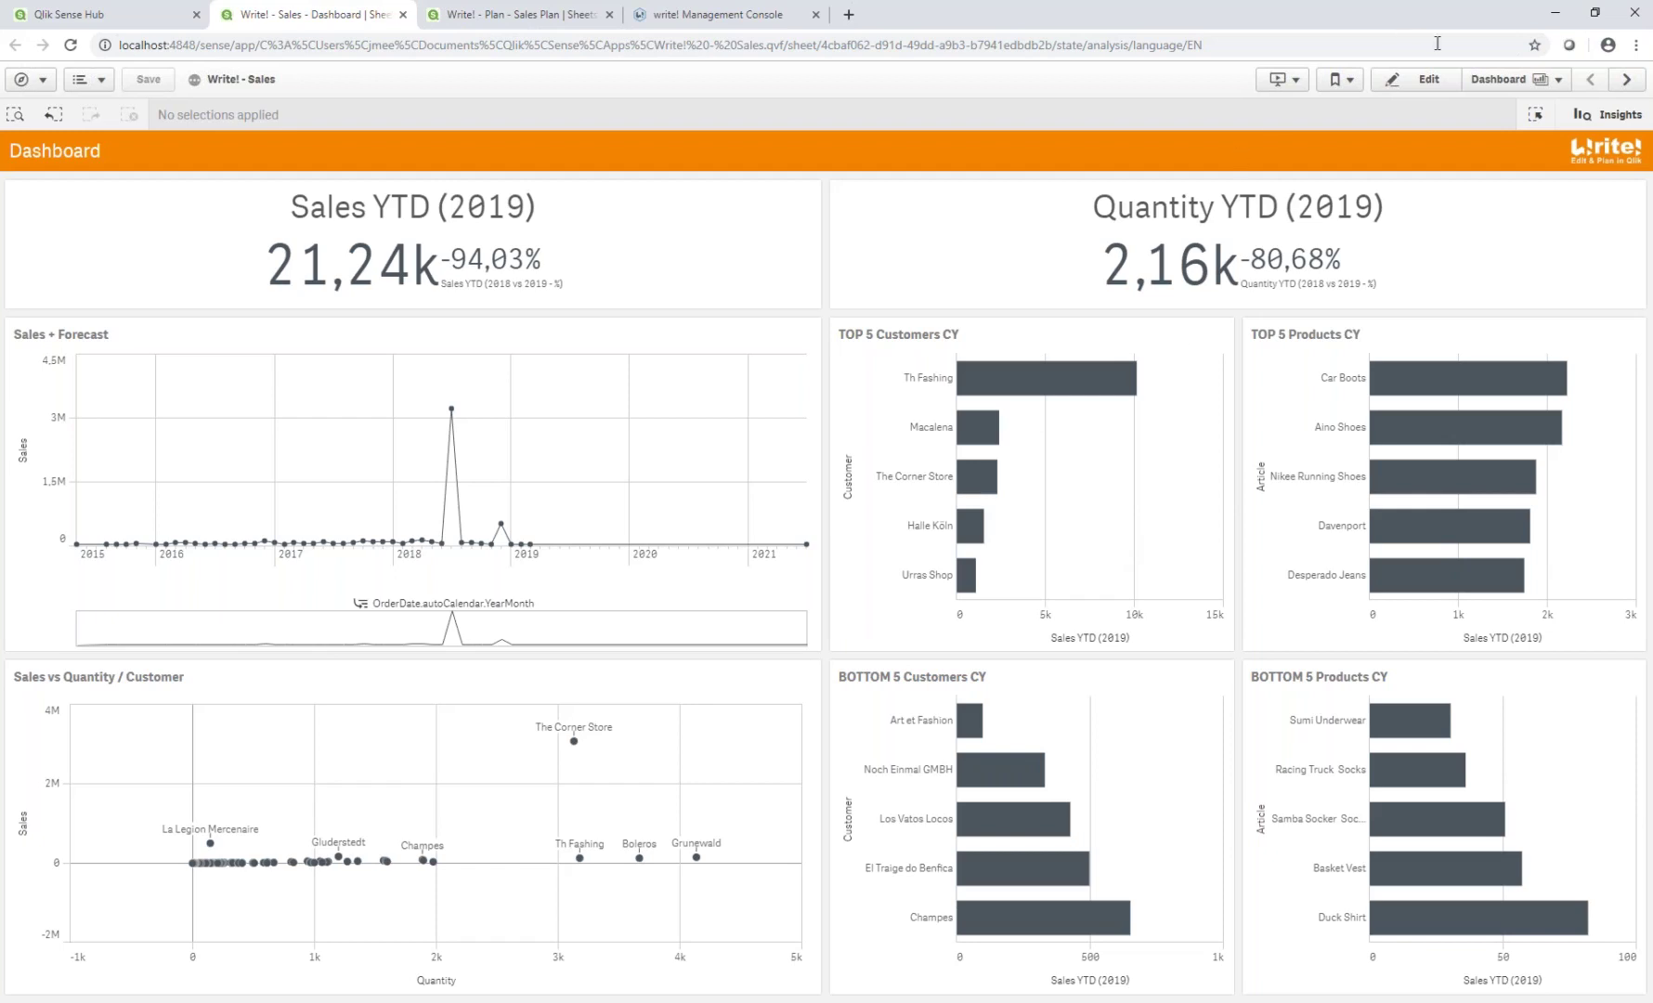
# Step: Go from the Dashboard to the Sales per Customer sheet
pyautogui.click(1627, 82)
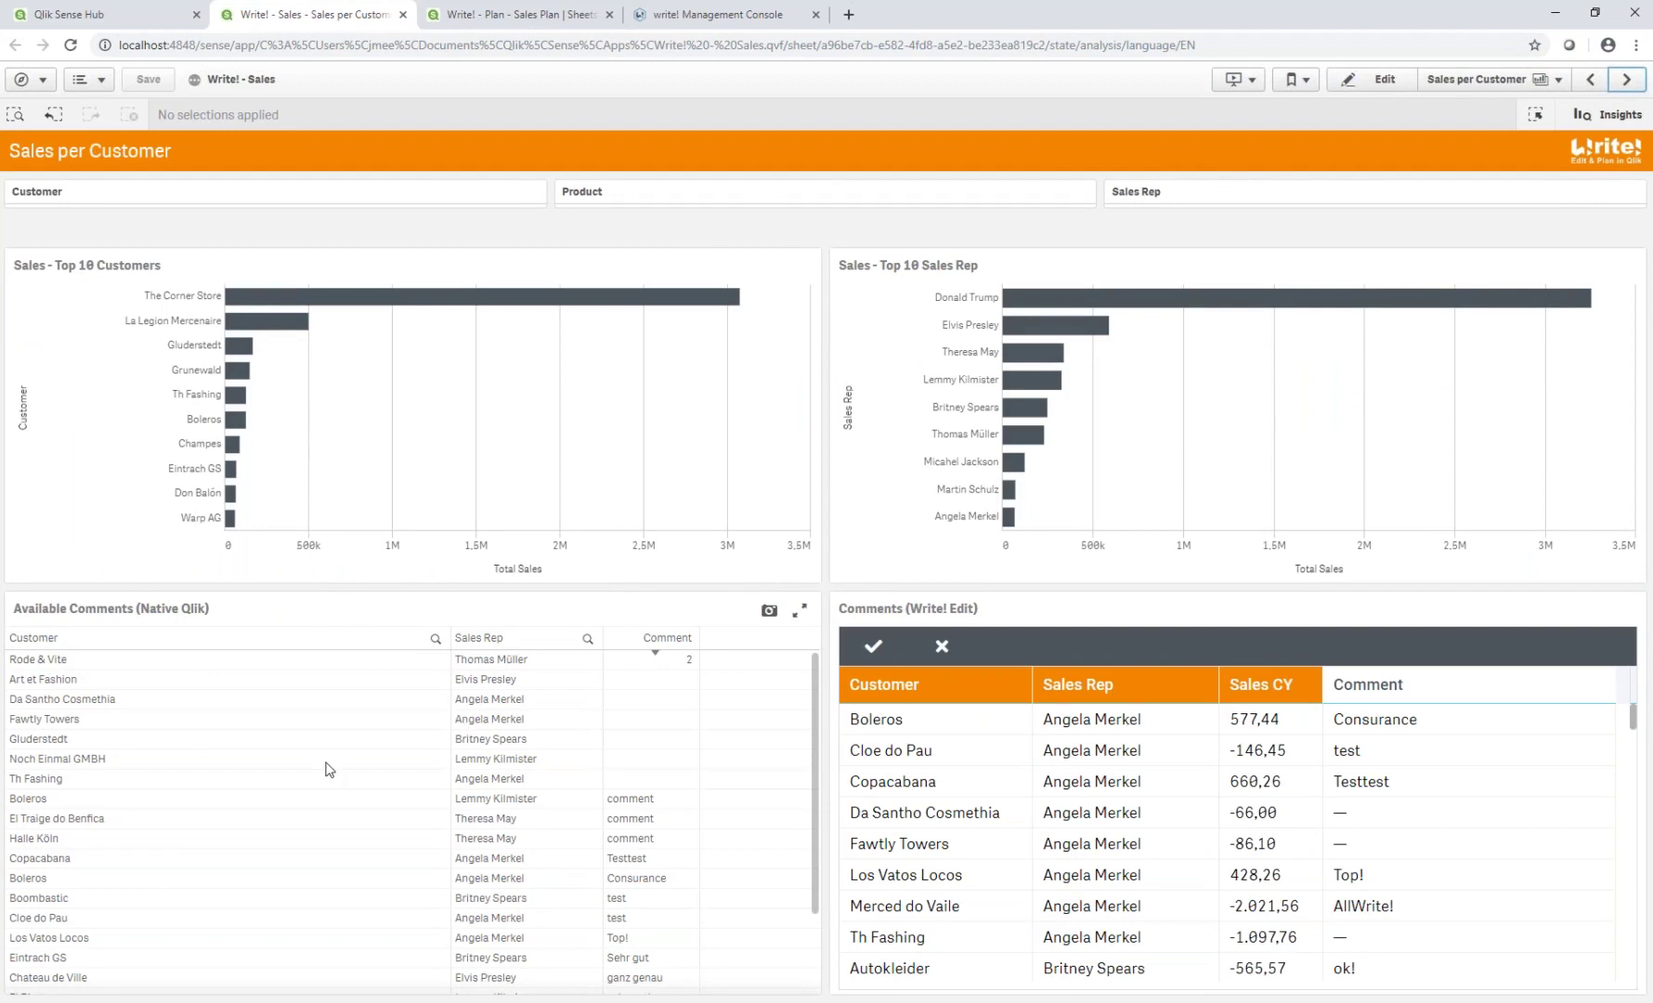
# Step: Try selecting the customer Gluderstedt in the Available Comments table and cancel the selection
pyautogui.click(279, 740)
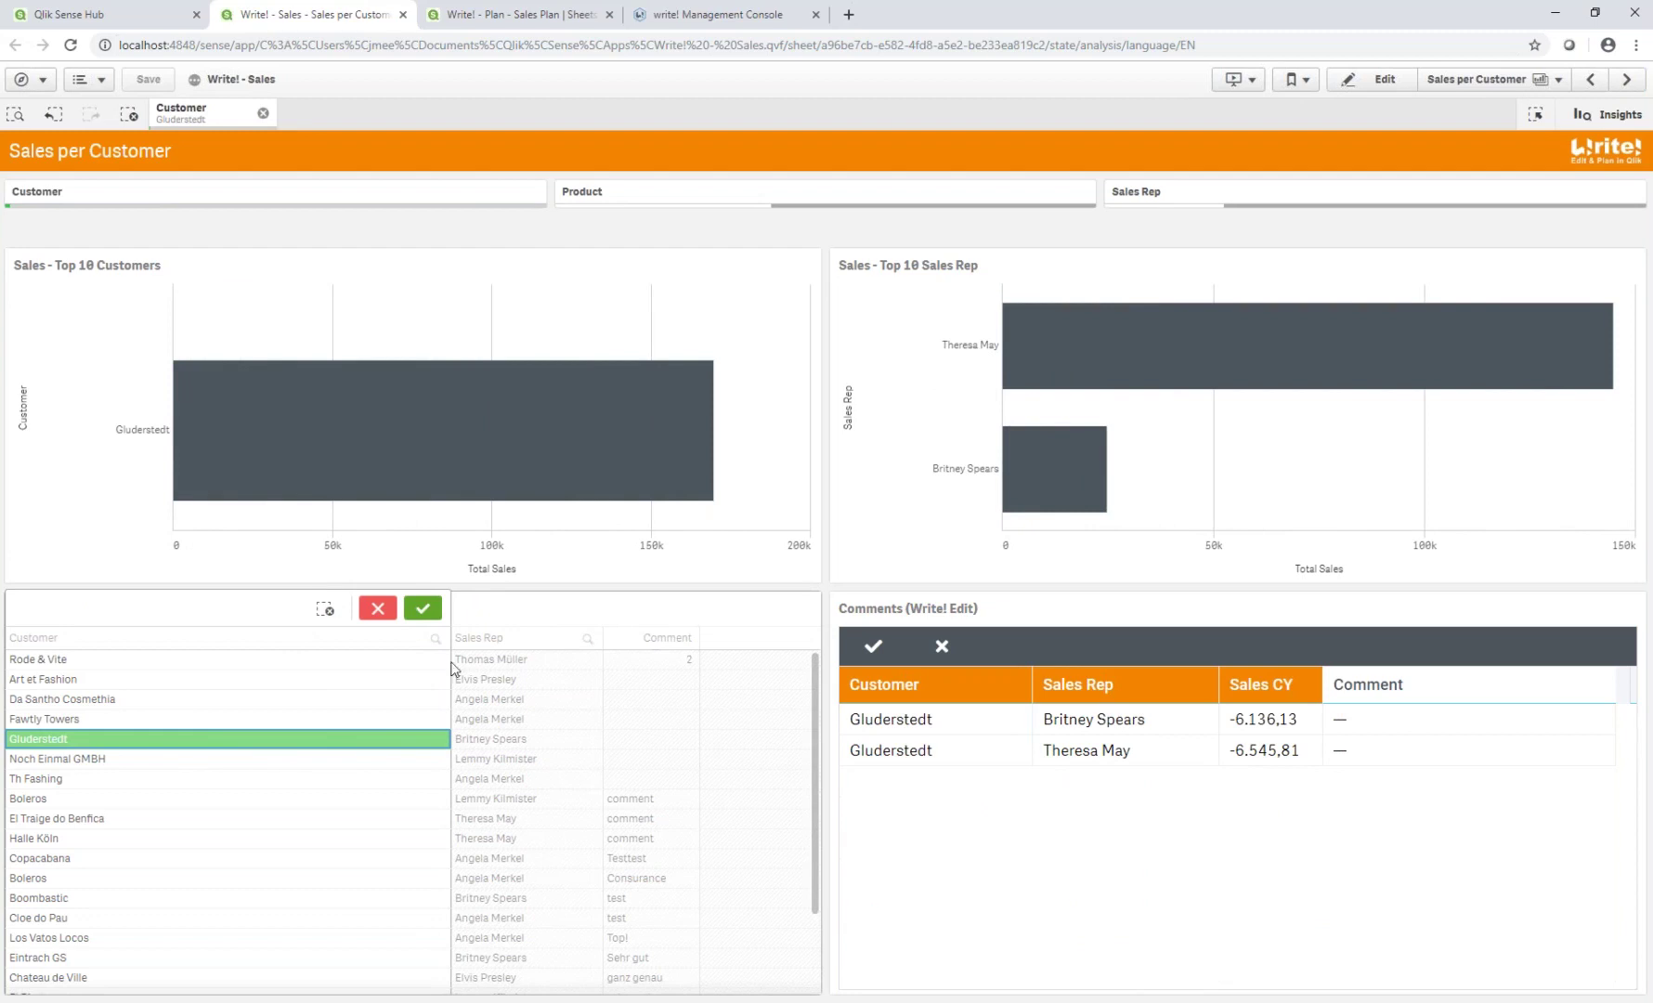
pyautogui.click(379, 610)
pyautogui.click(651, 741)
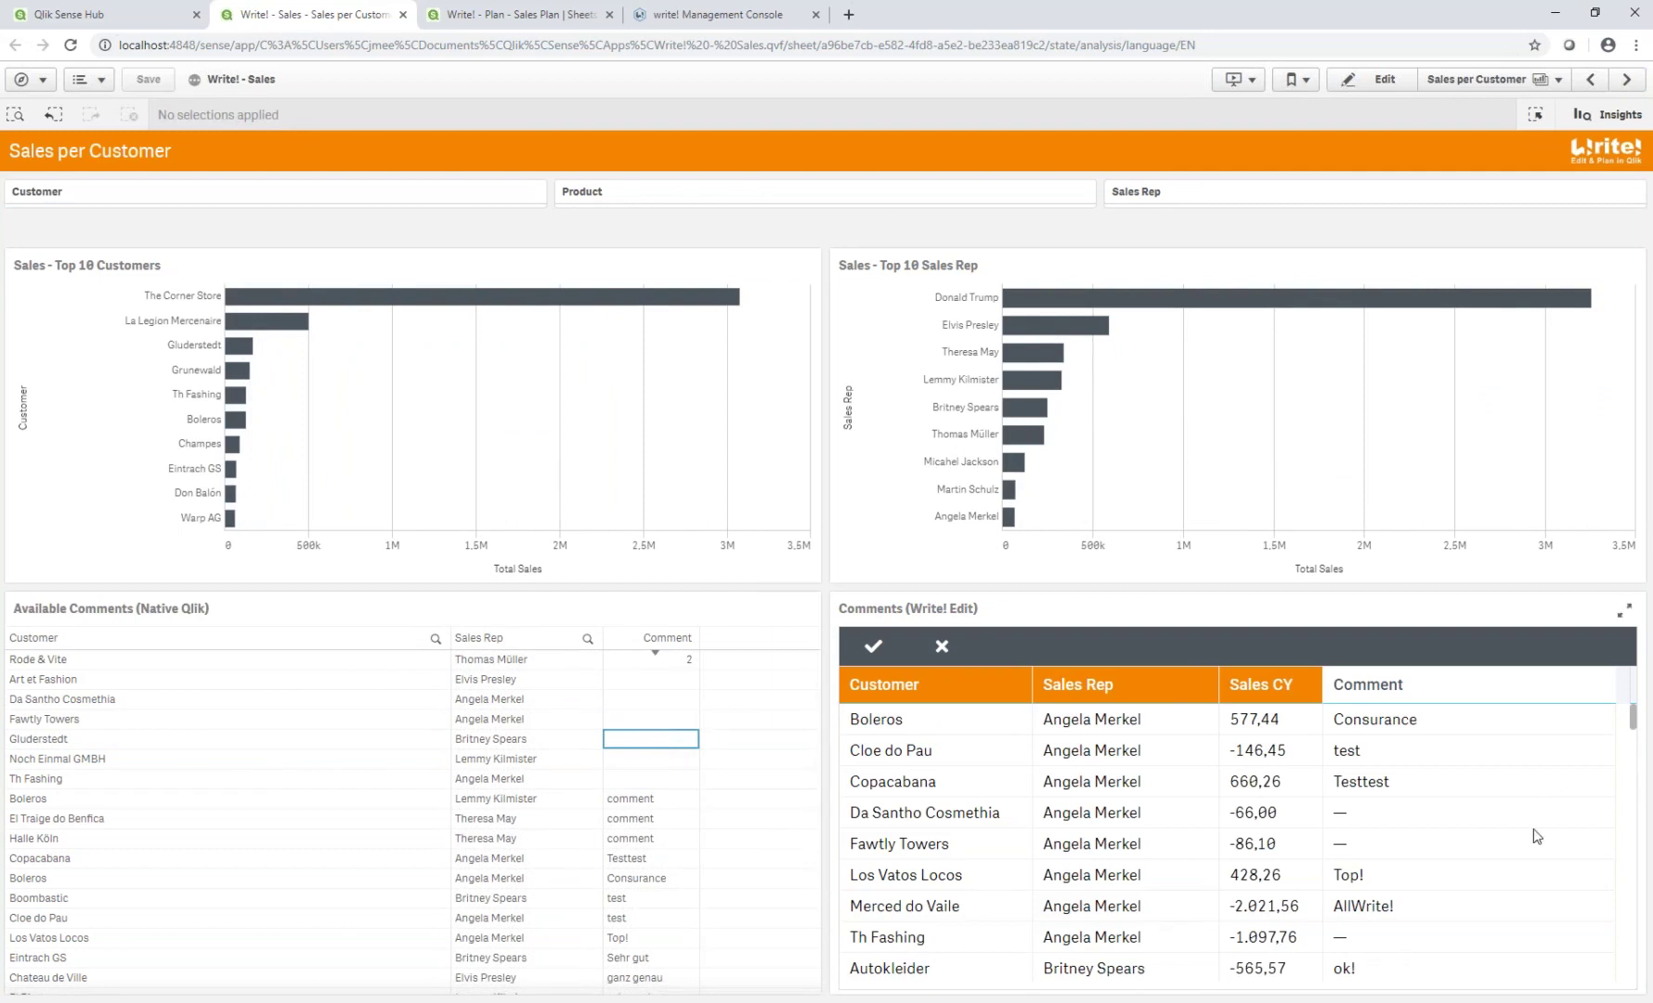
# Step: Try editing the comment of the Da Santho Cosmethia row in the Write! Edit comments table
pyautogui.click(945, 786)
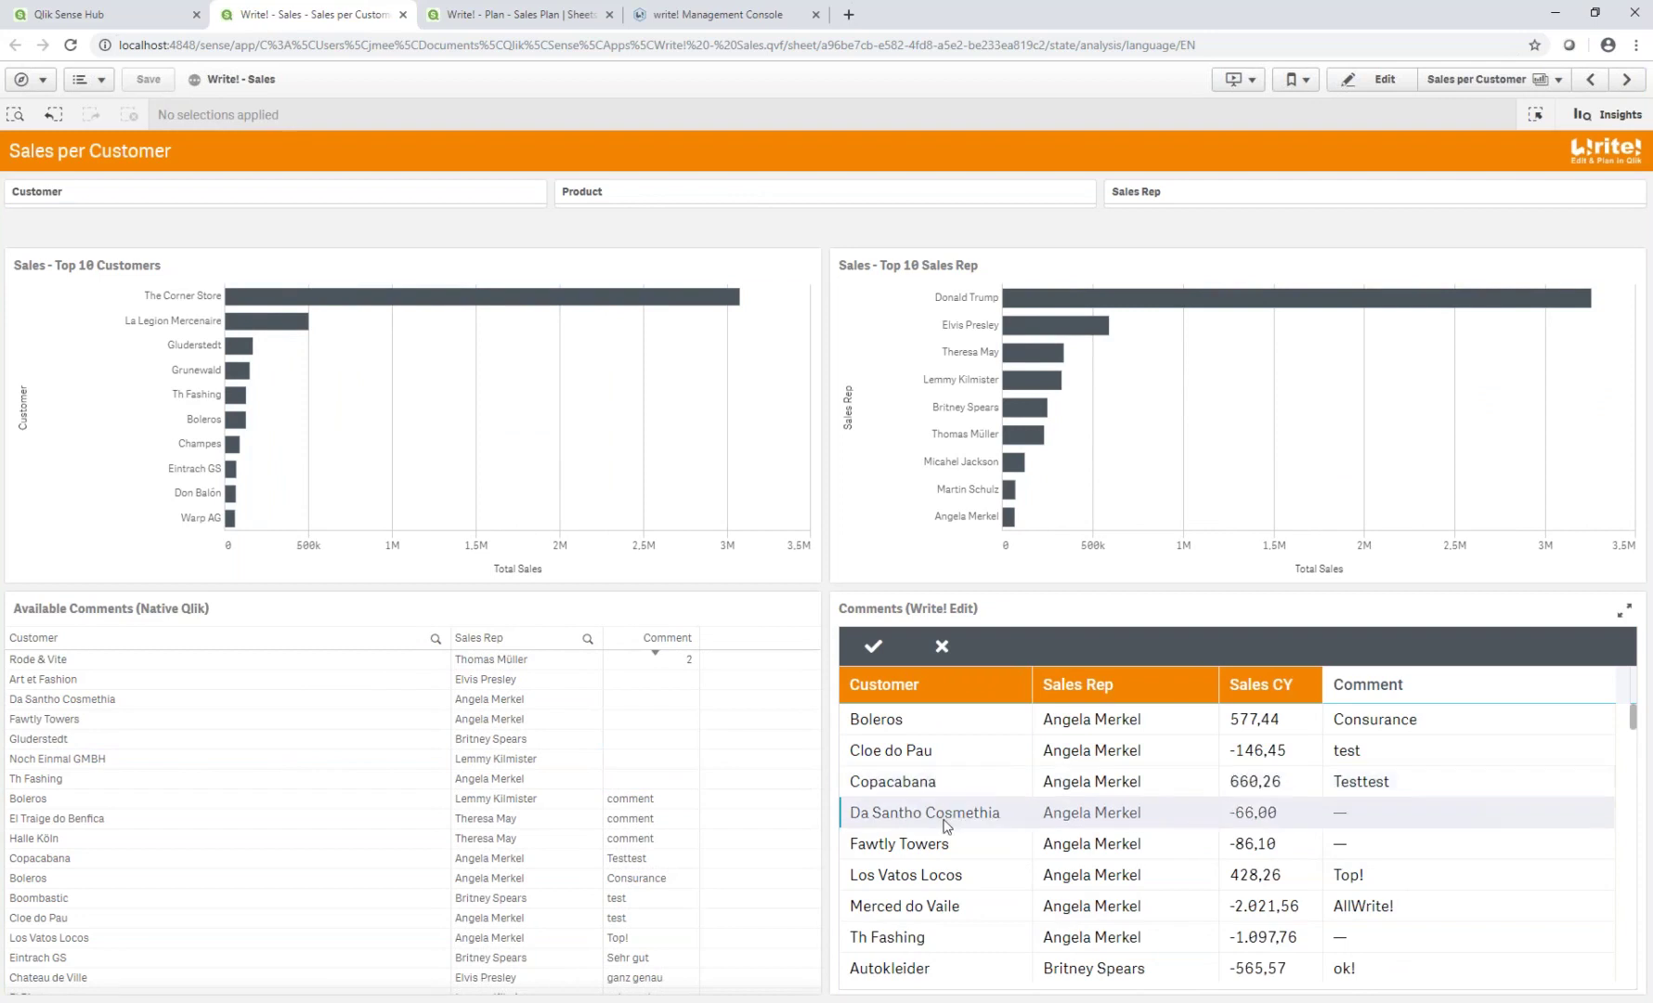
pyautogui.click(916, 785)
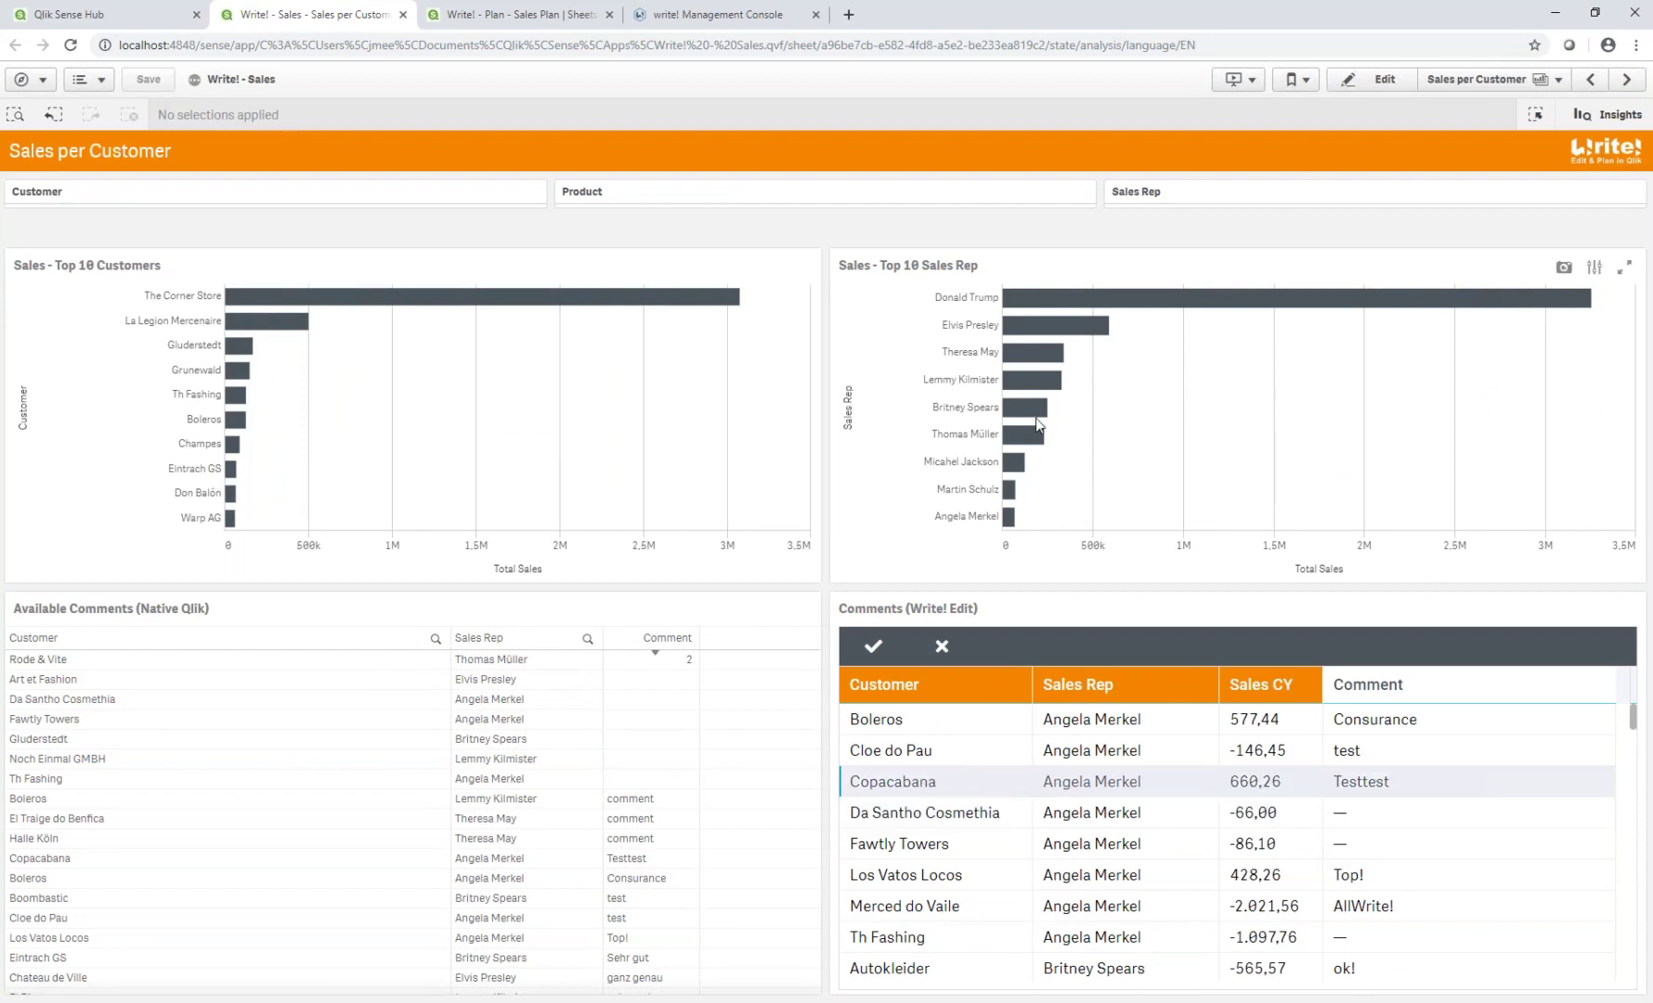
pyautogui.click(1363, 808)
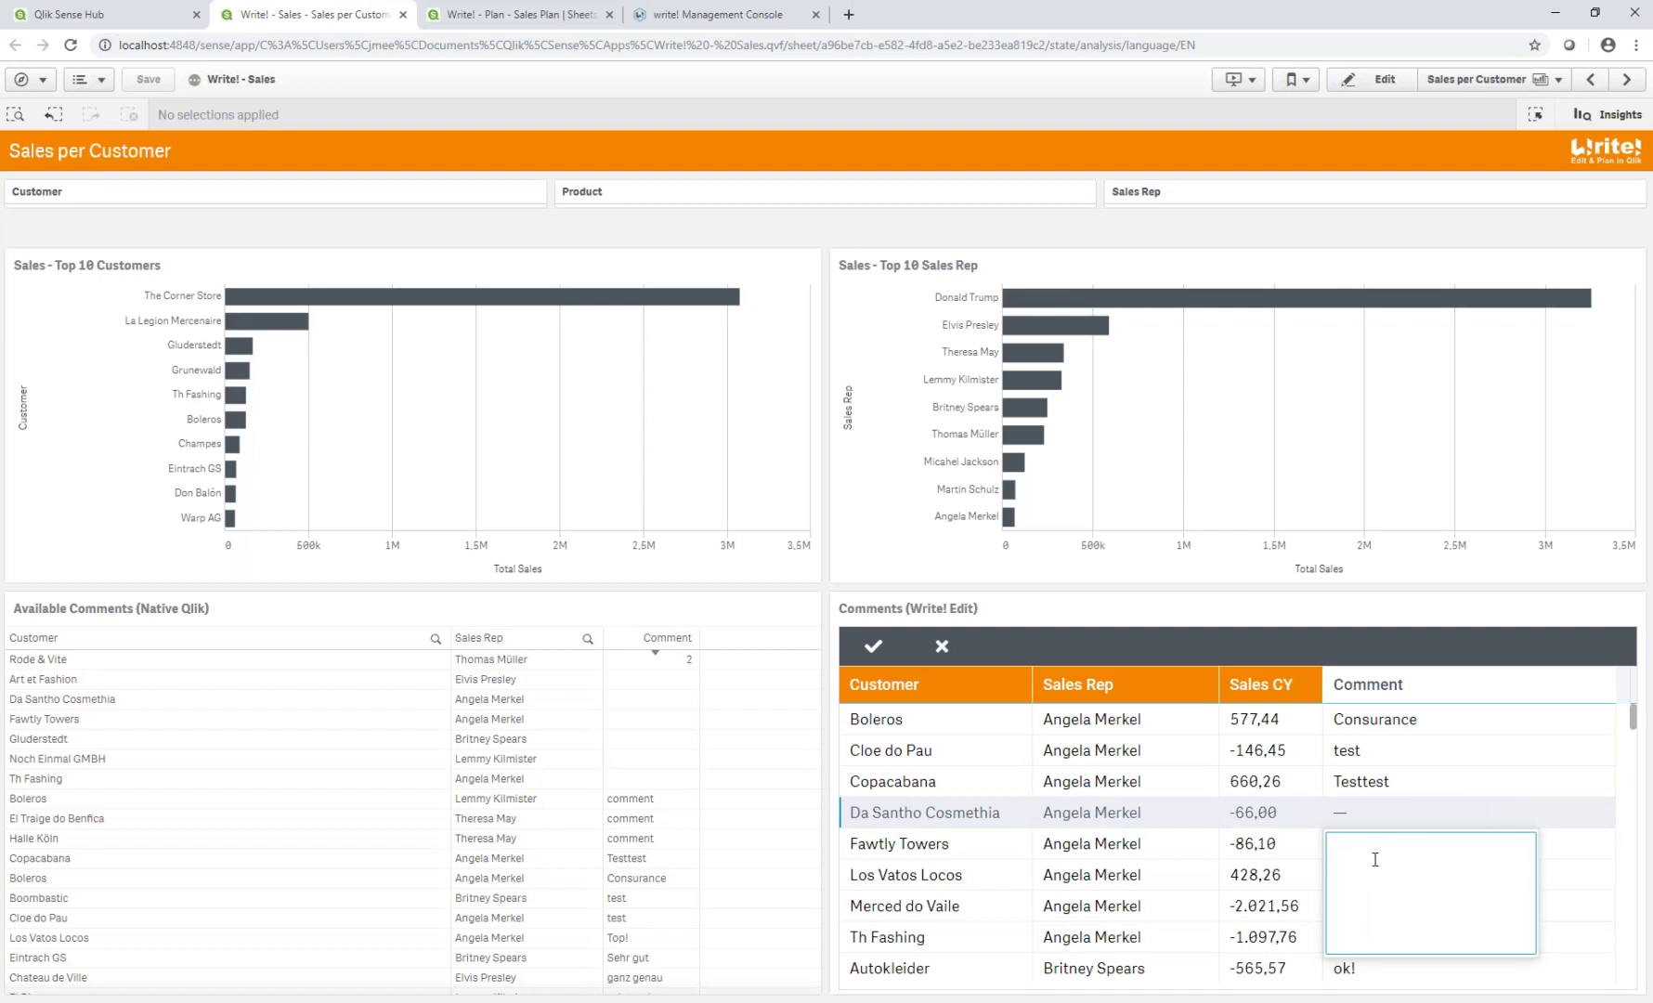
pyautogui.click(1392, 810)
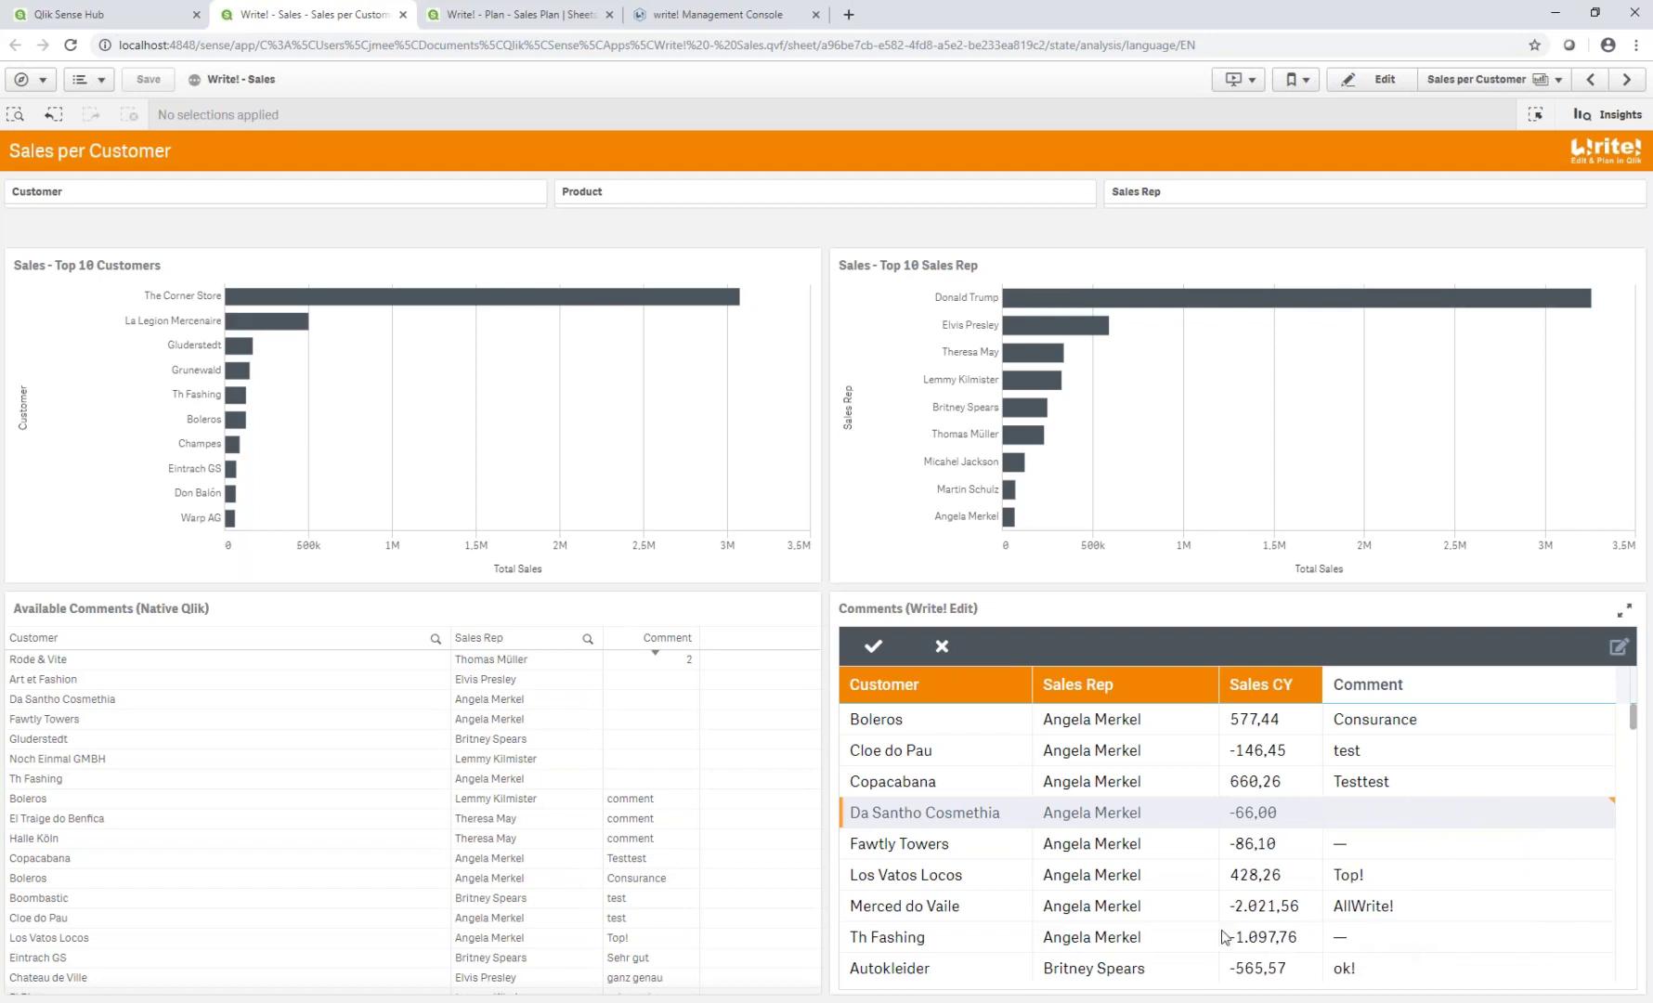
# Step: Enter the comment "todayswebinar" for Casual Clothing in the Write! Edit comments table and save the changes
pyautogui.scroll(-1, 1121, 919)
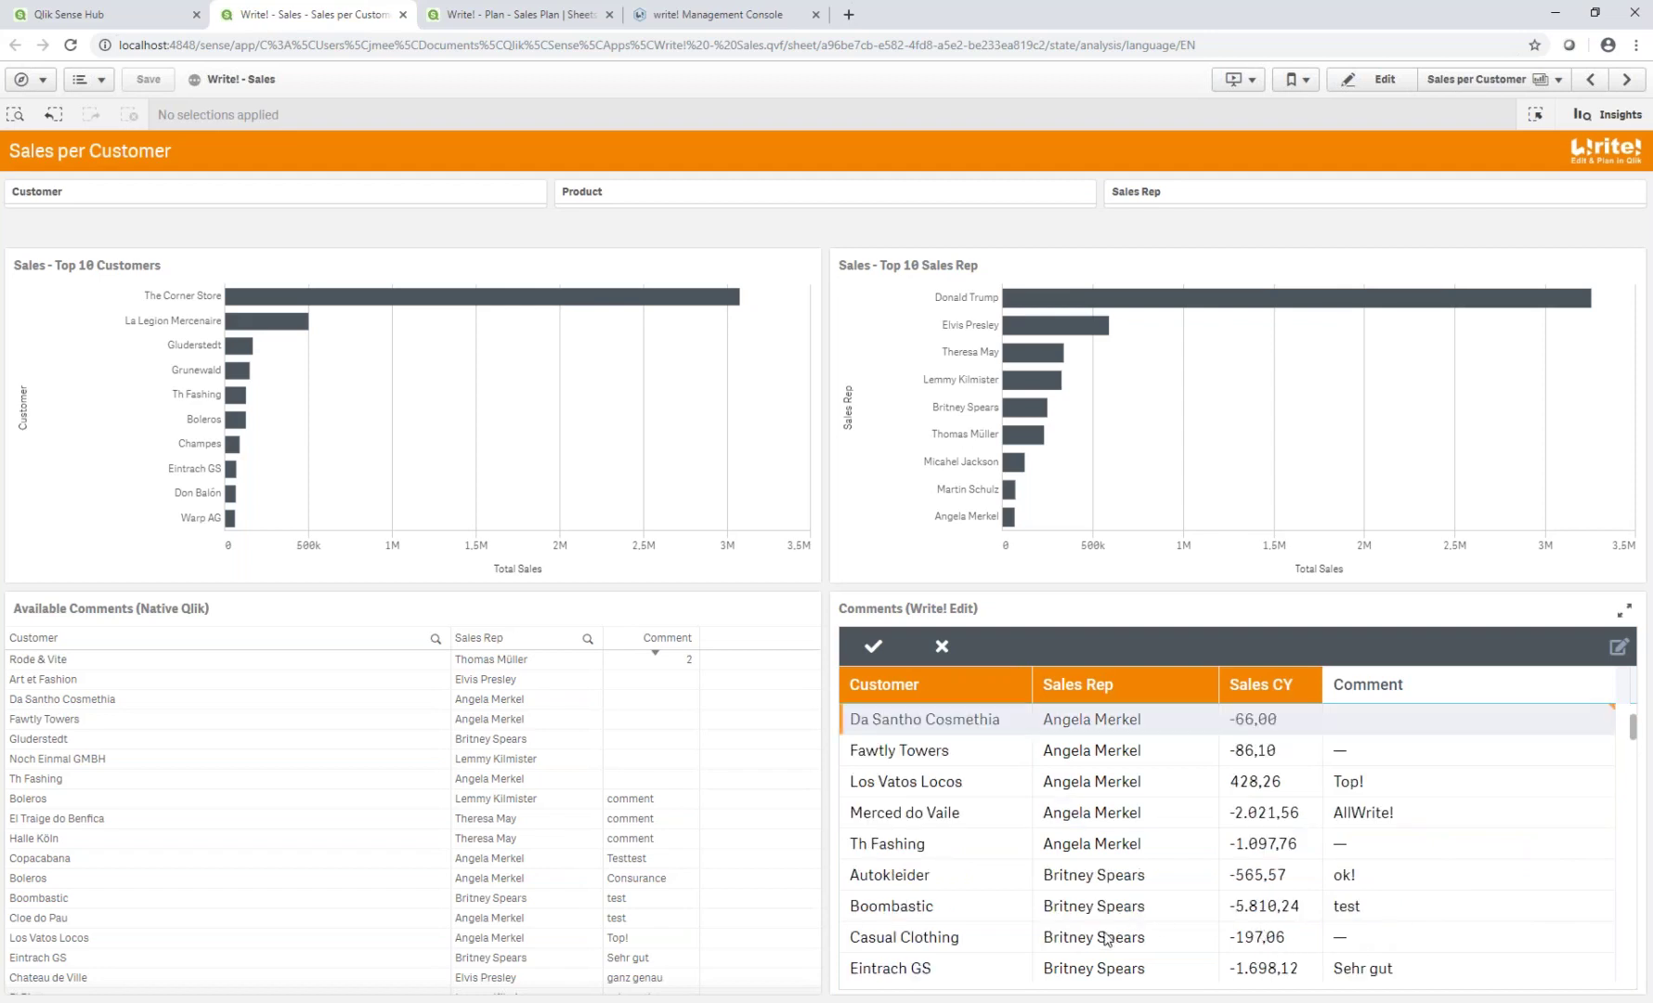
pyautogui.click(1405, 943)
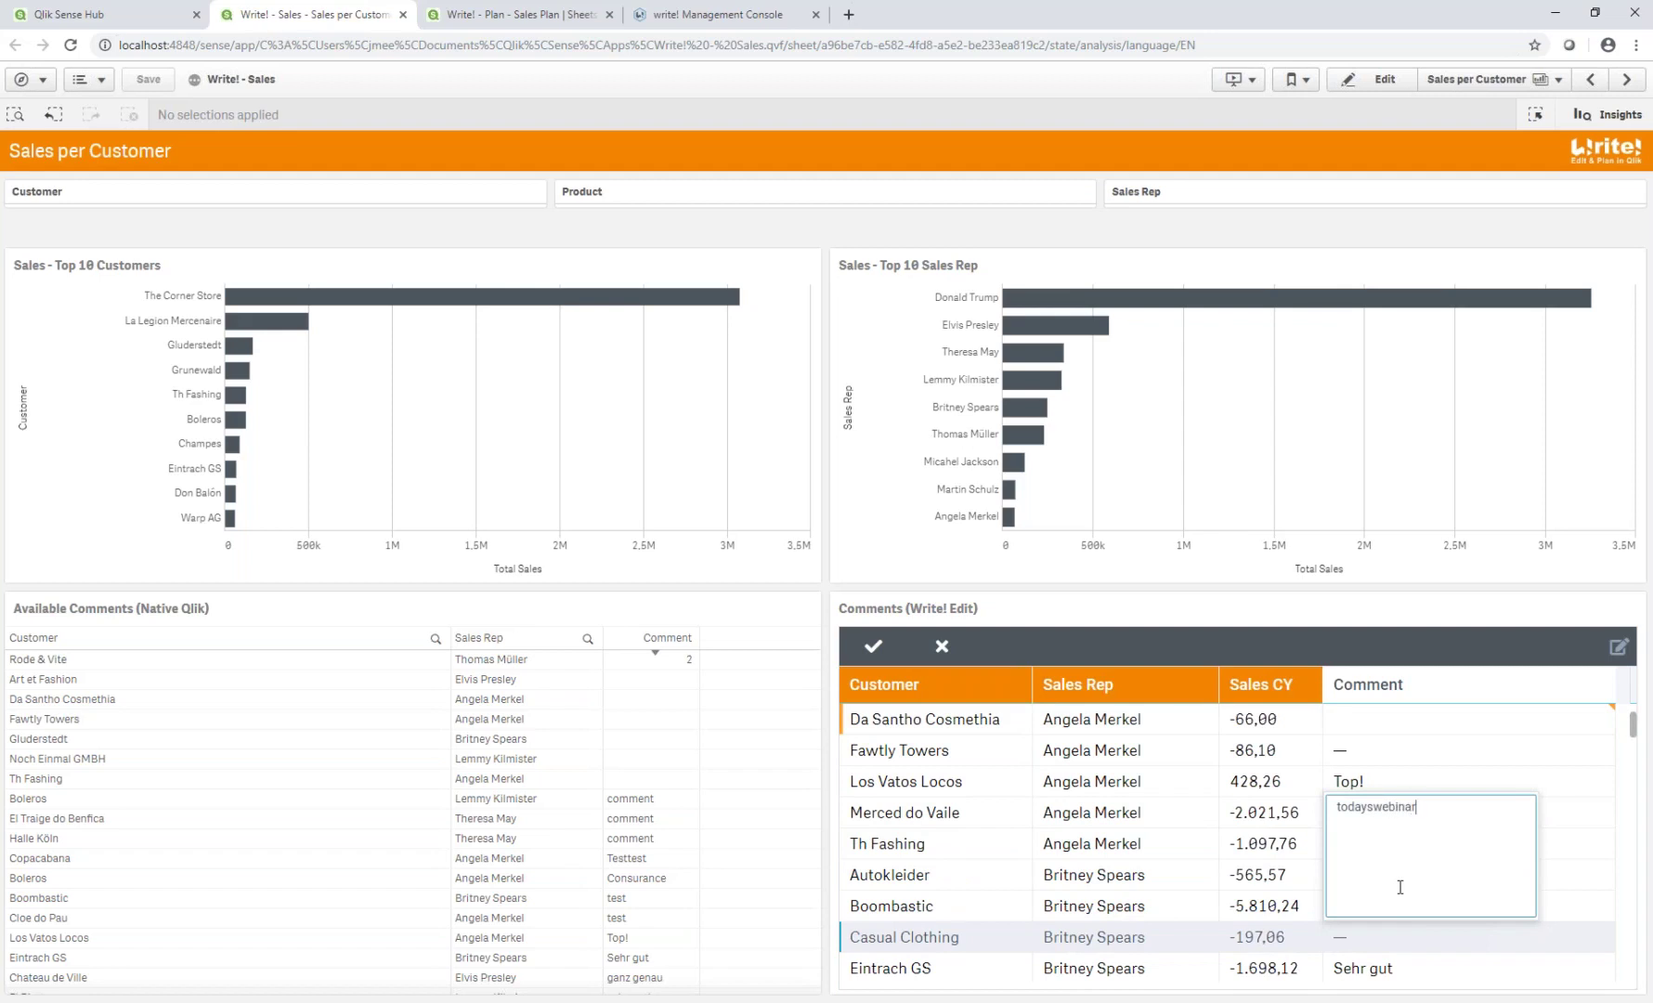
pyautogui.press('Return')
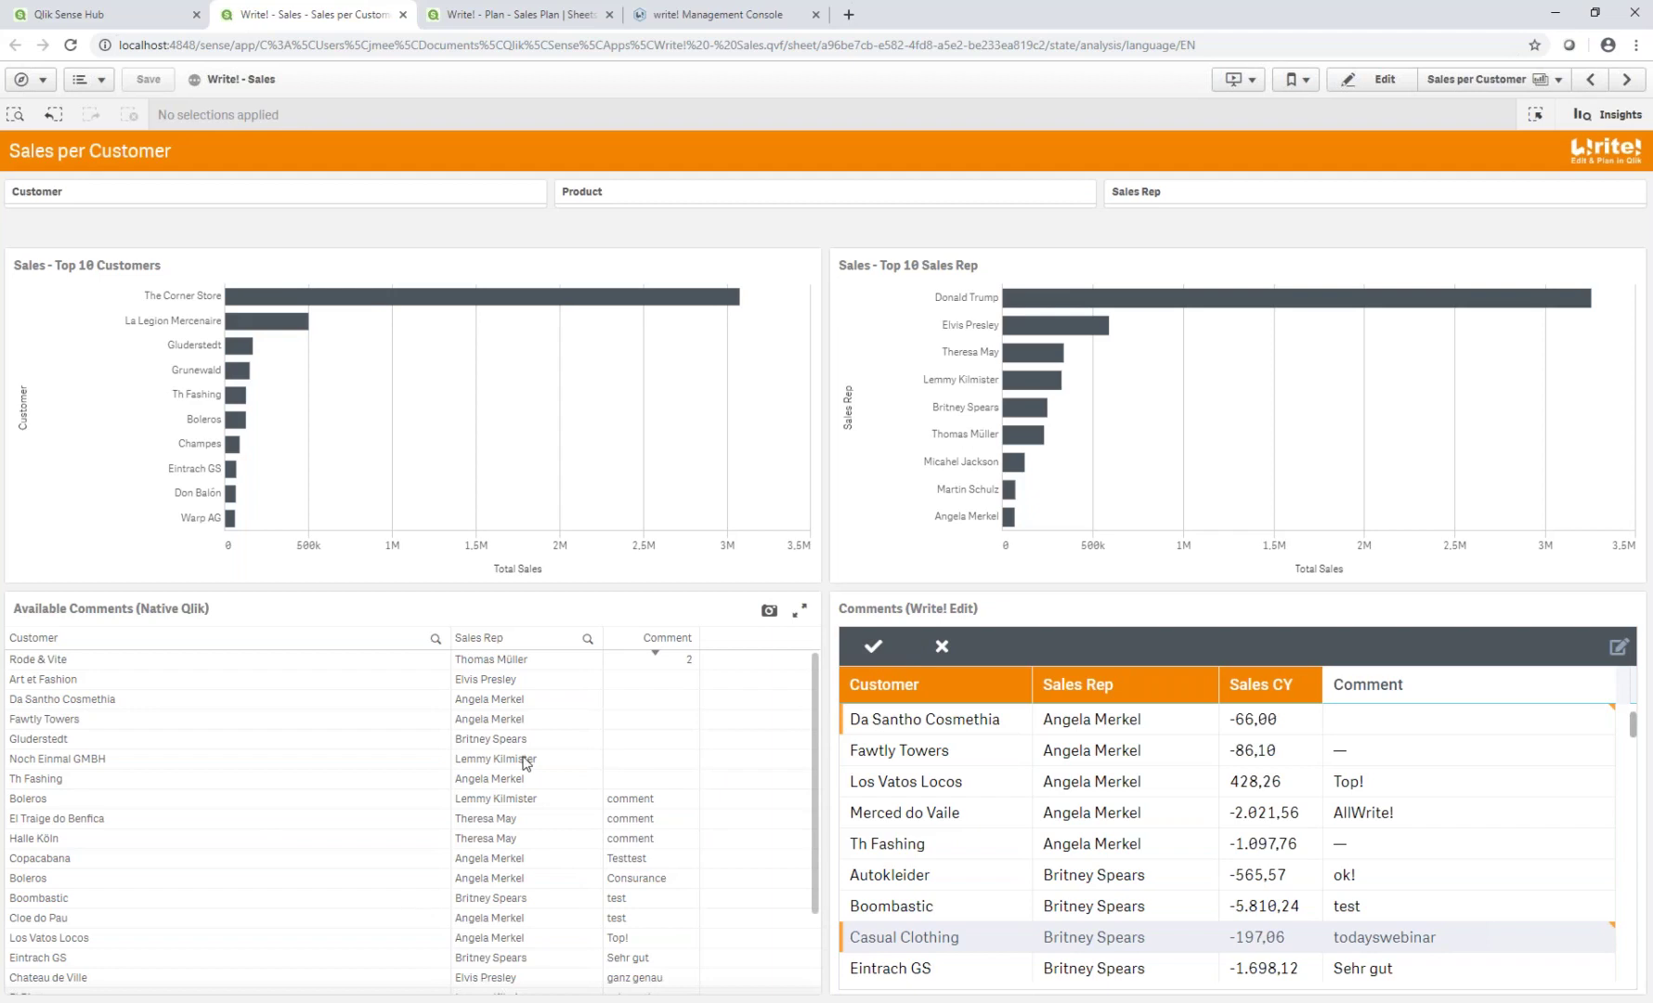
pyautogui.click(873, 646)
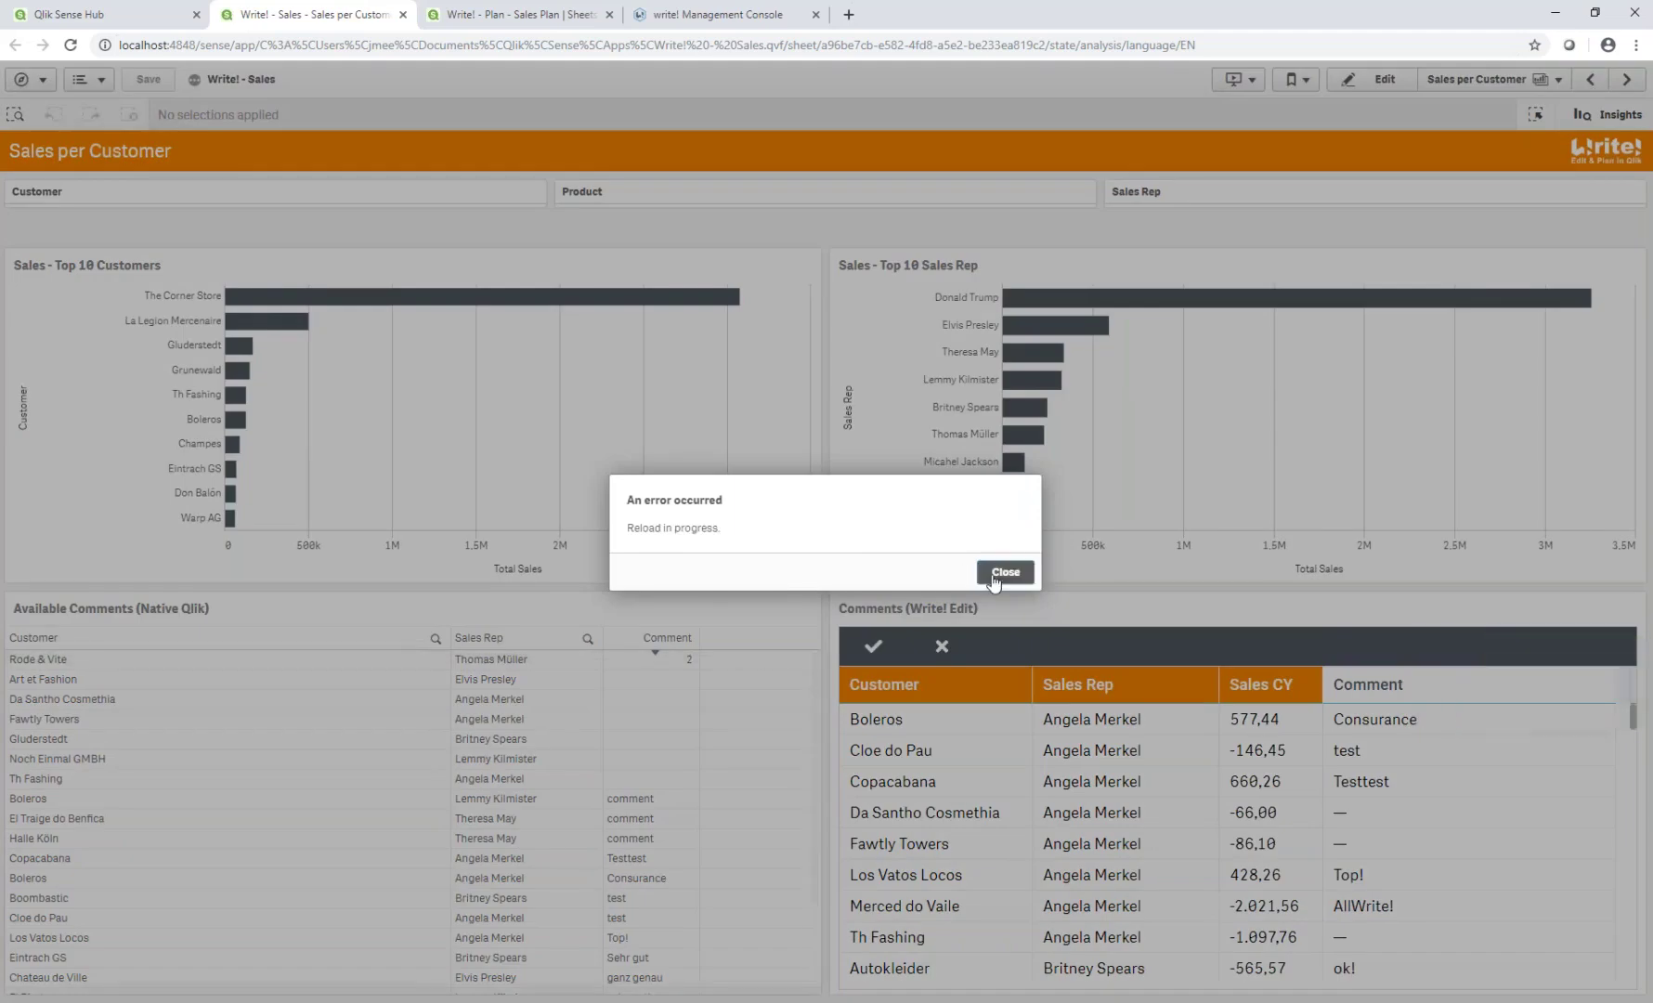
pyautogui.click(1005, 572)
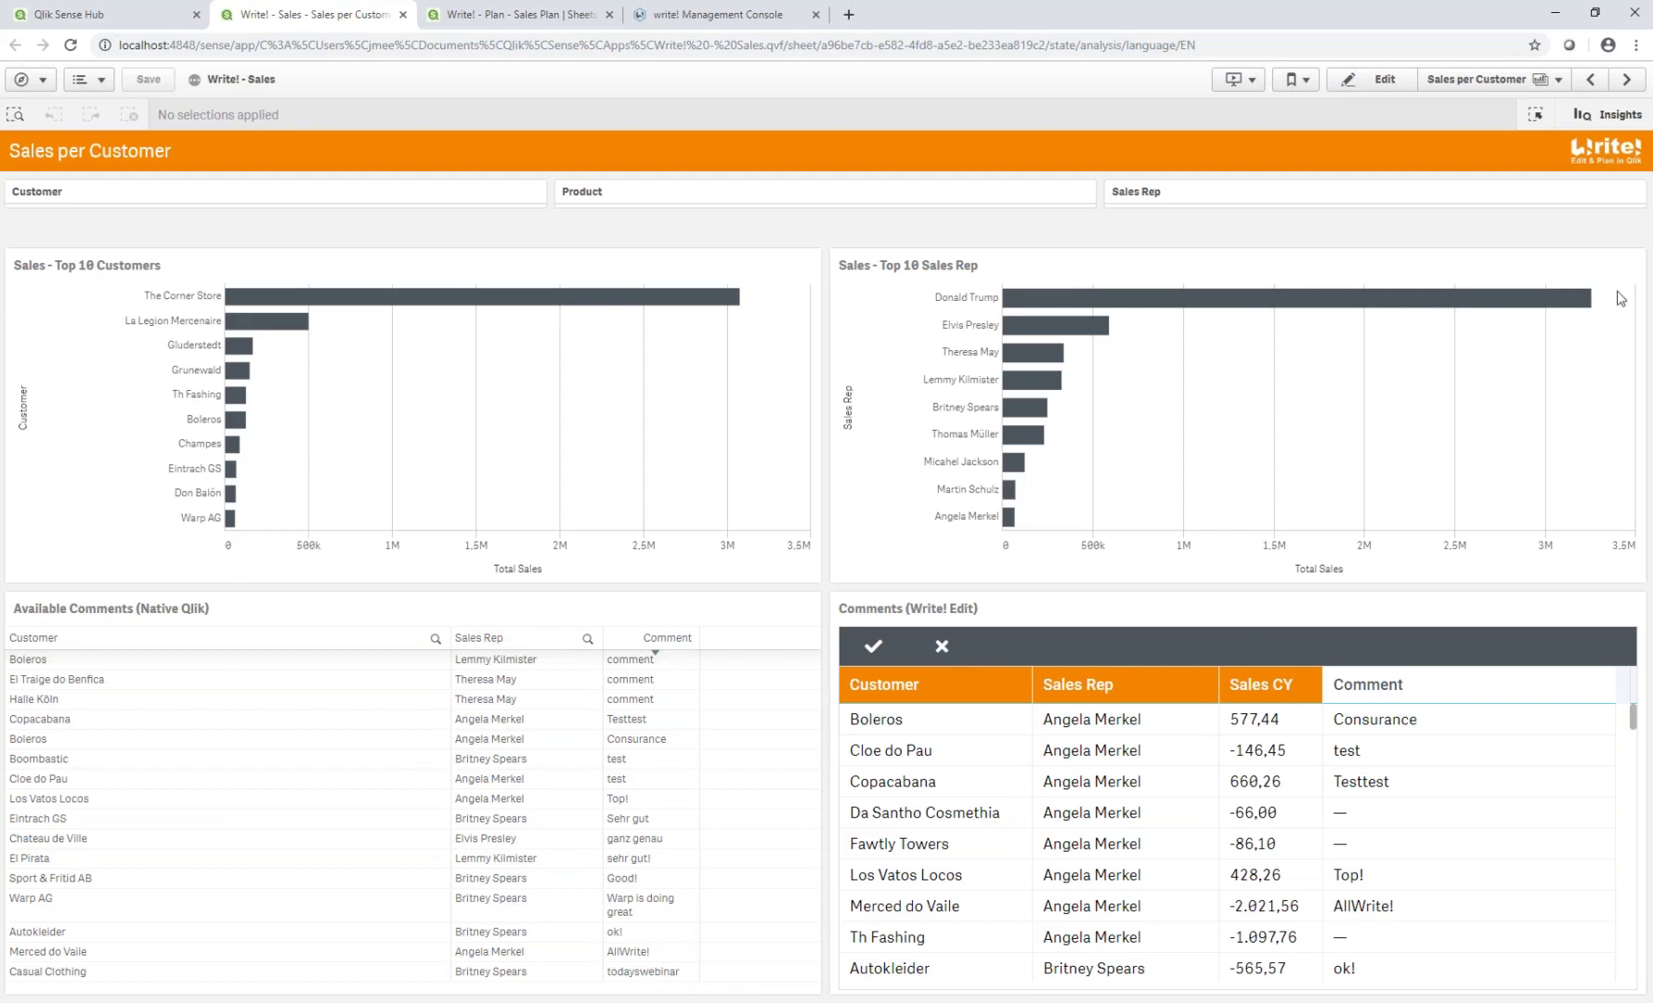
# Step: Go to the Order Forecast (Edit) sheet
pyautogui.click(1626, 80)
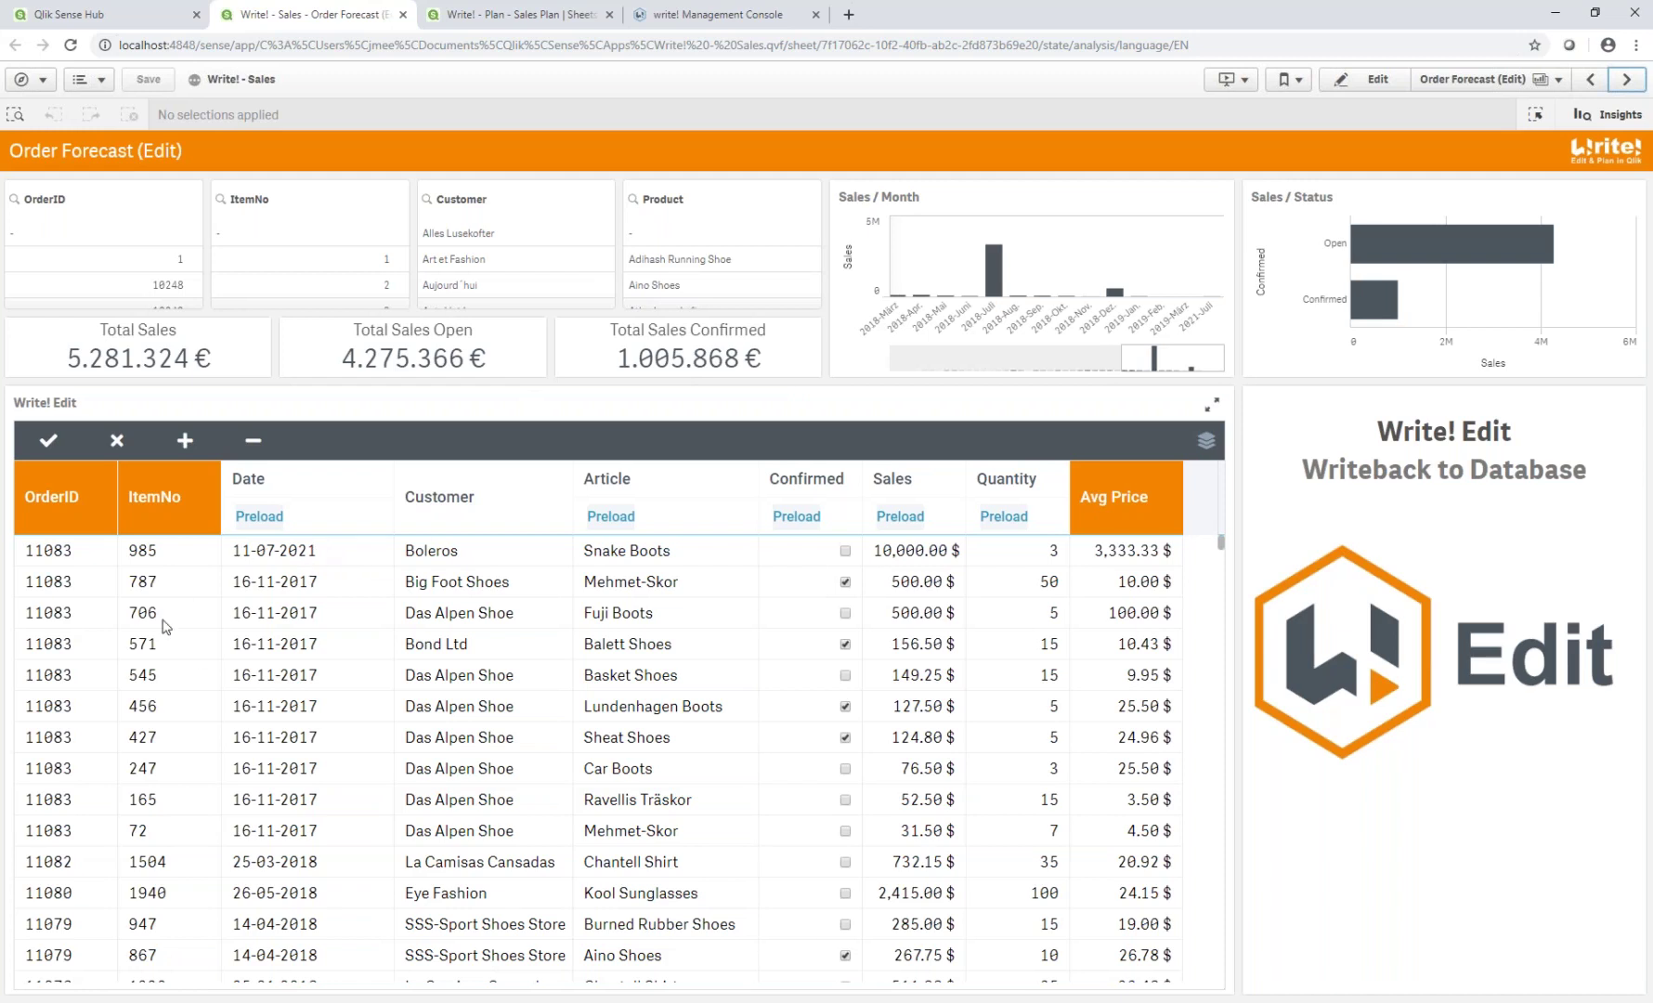
# Step: Set the date of order 11083, item 985, to 16-06-2020 in the Write! Edit table
pyautogui.click(51, 551)
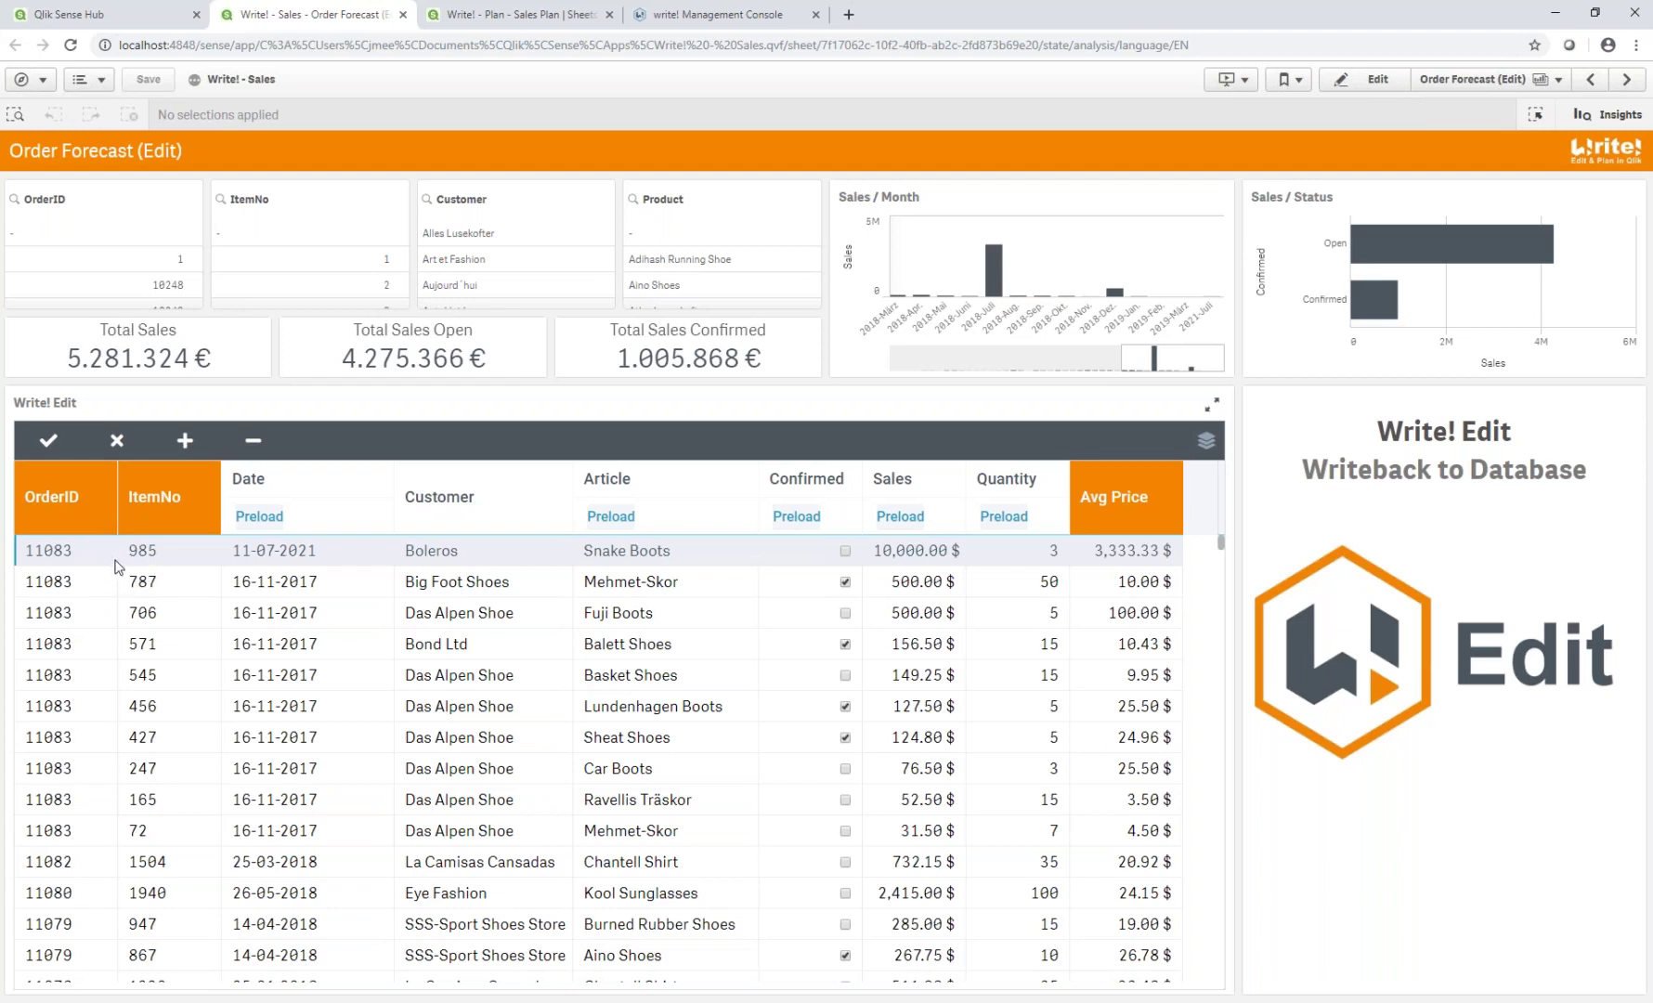
pyautogui.click(276, 555)
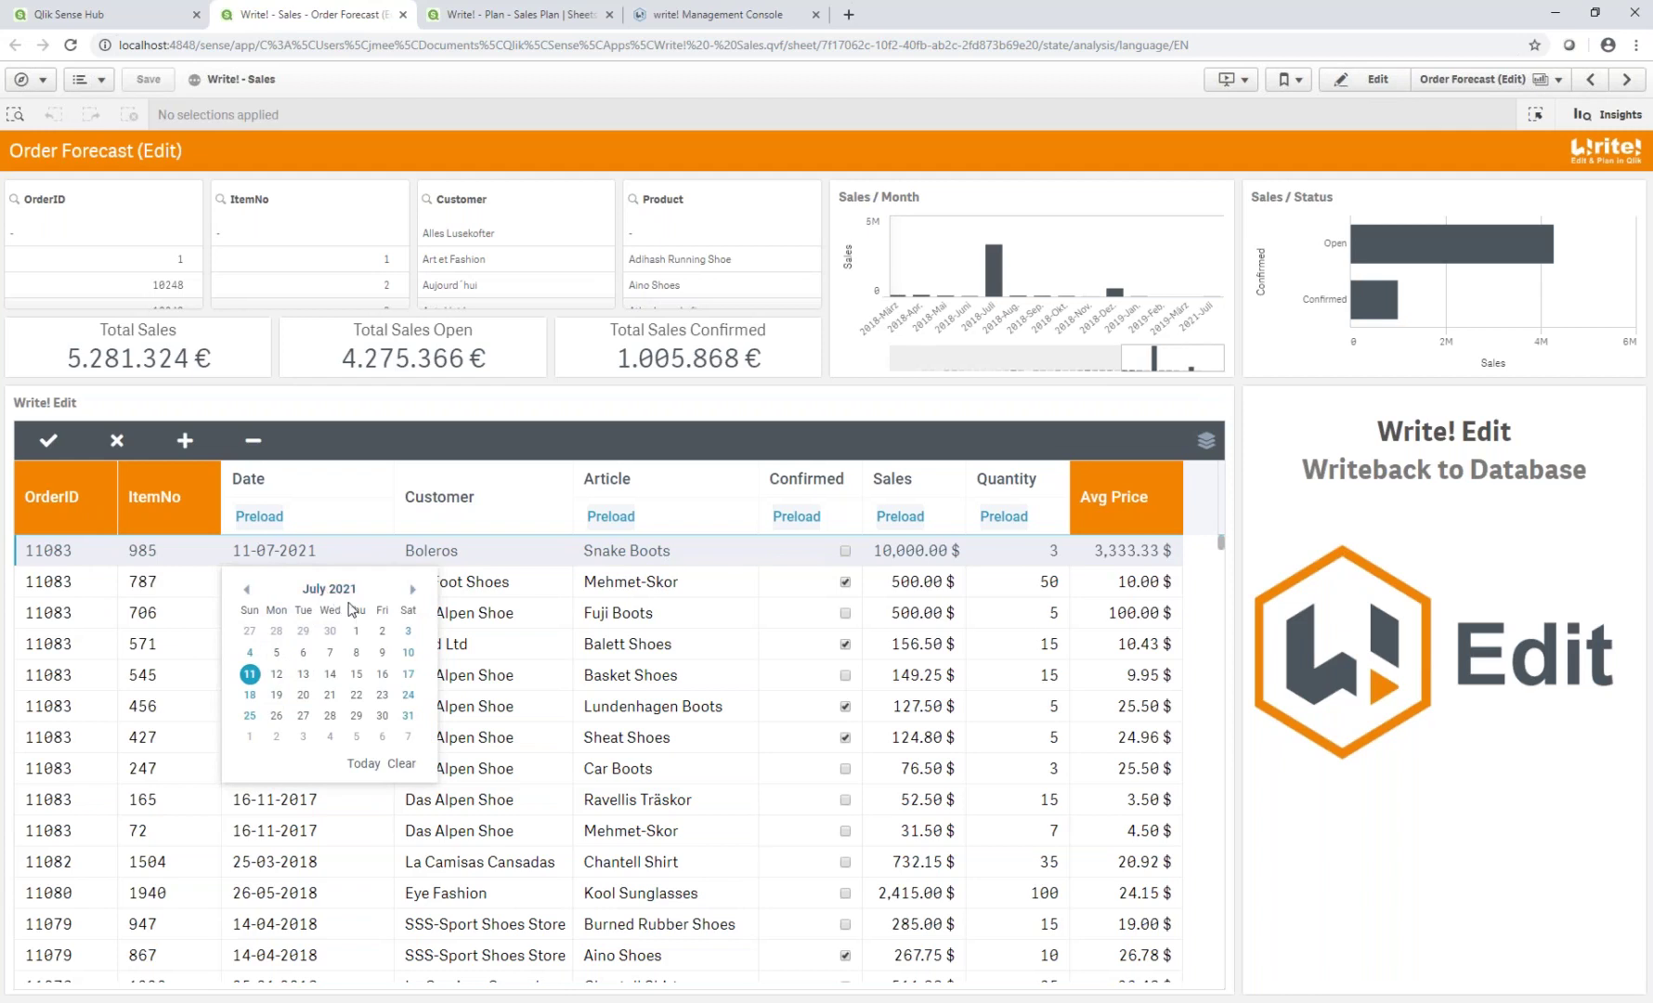
pyautogui.click(341, 592)
pyautogui.click(342, 592)
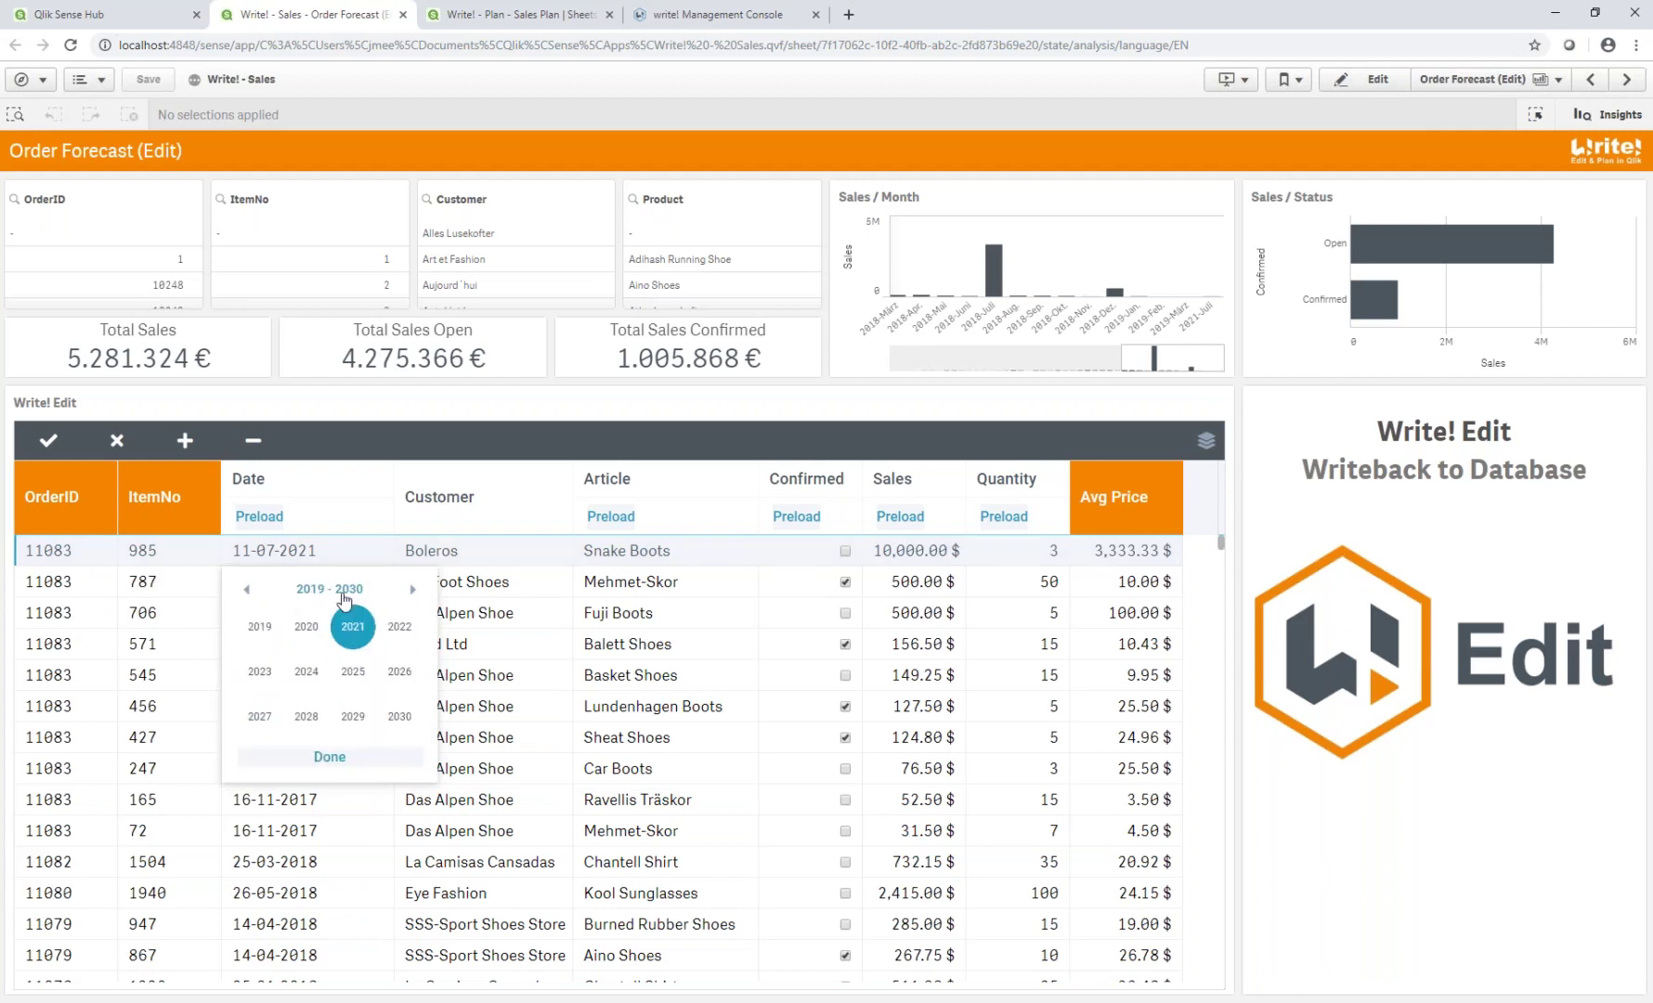
pyautogui.click(307, 627)
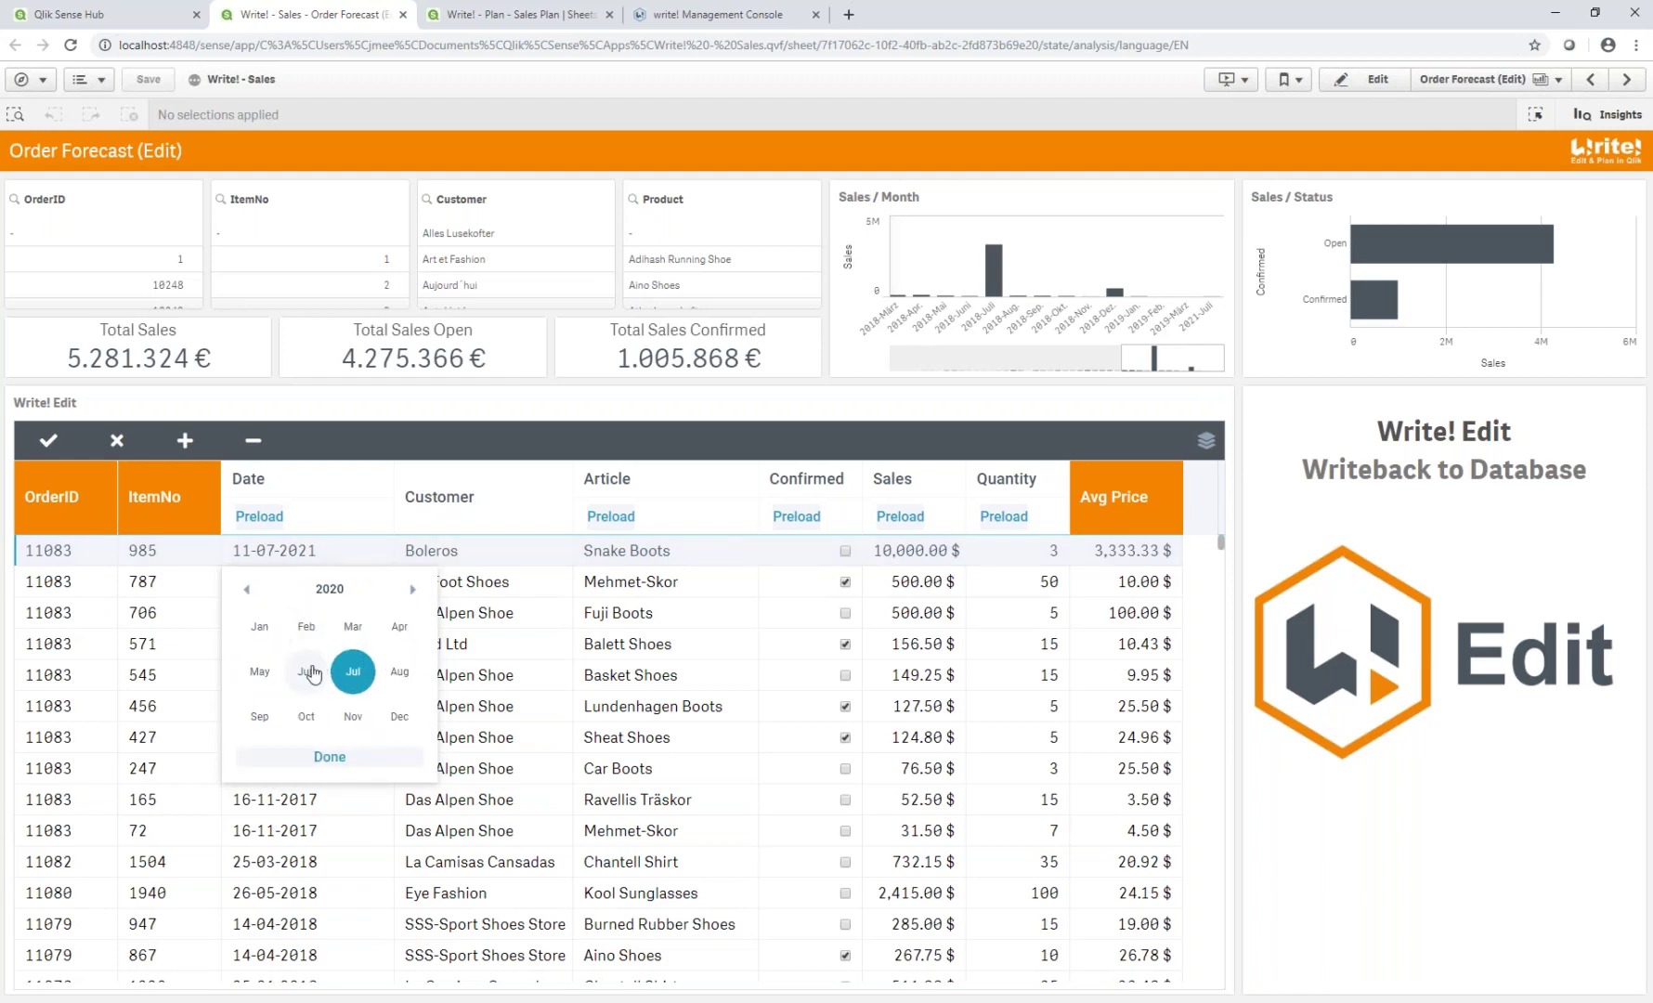
pyautogui.click(310, 672)
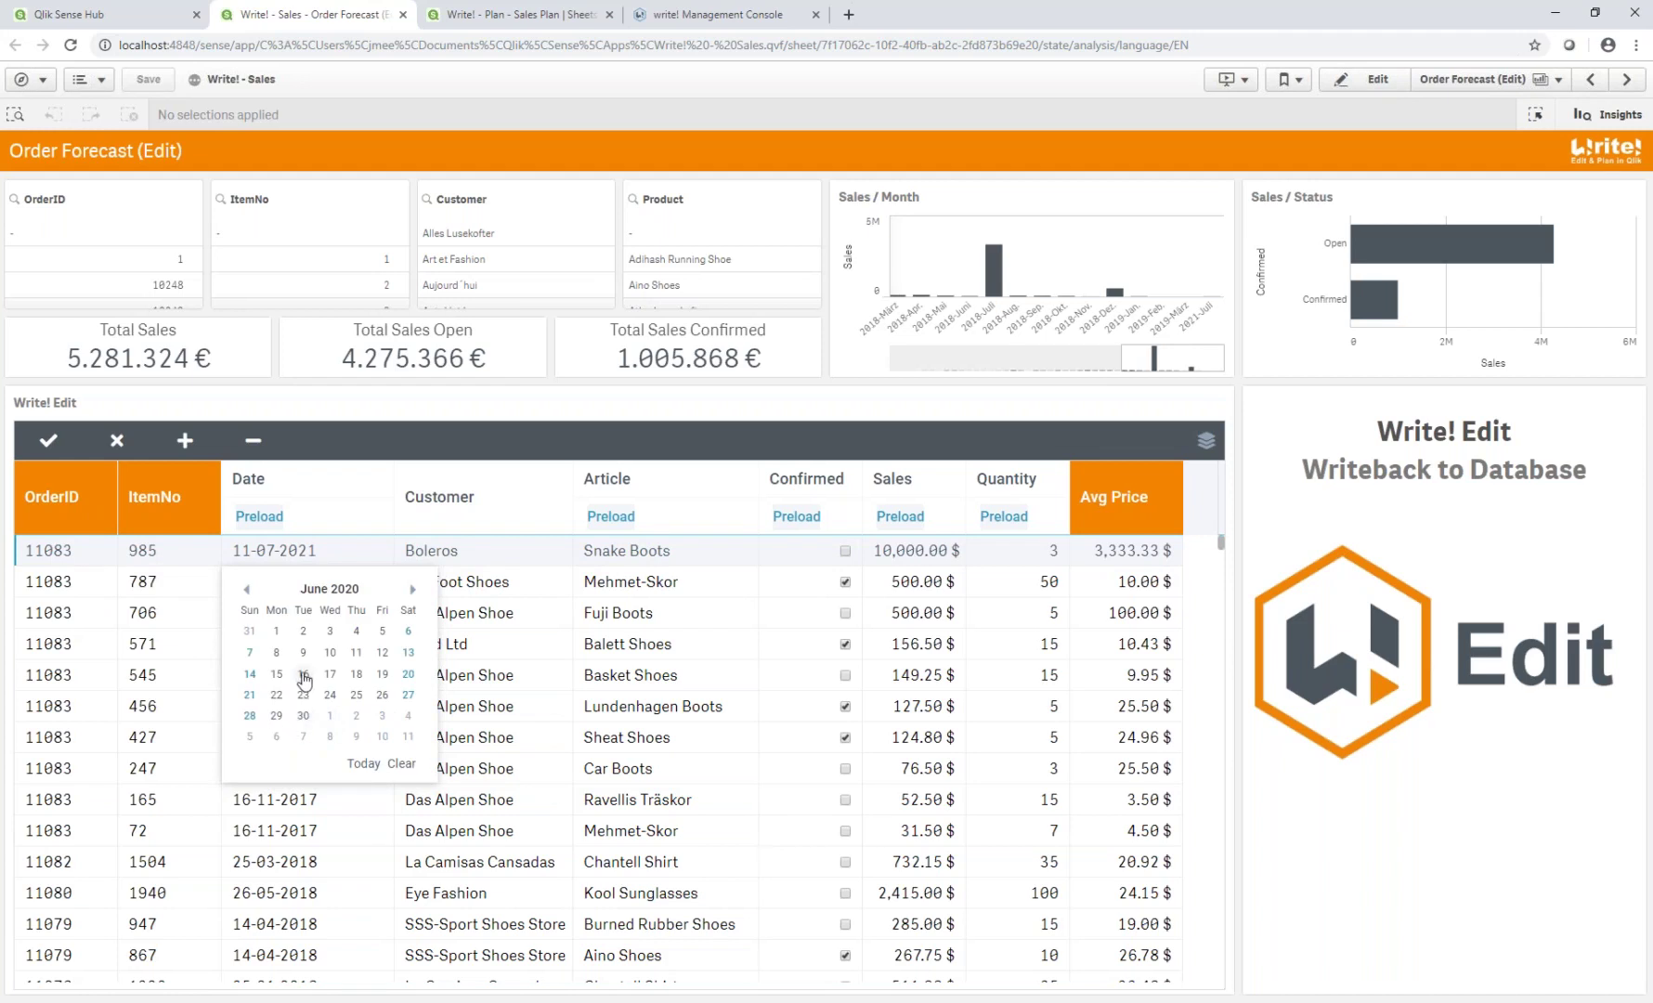
pyautogui.click(303, 676)
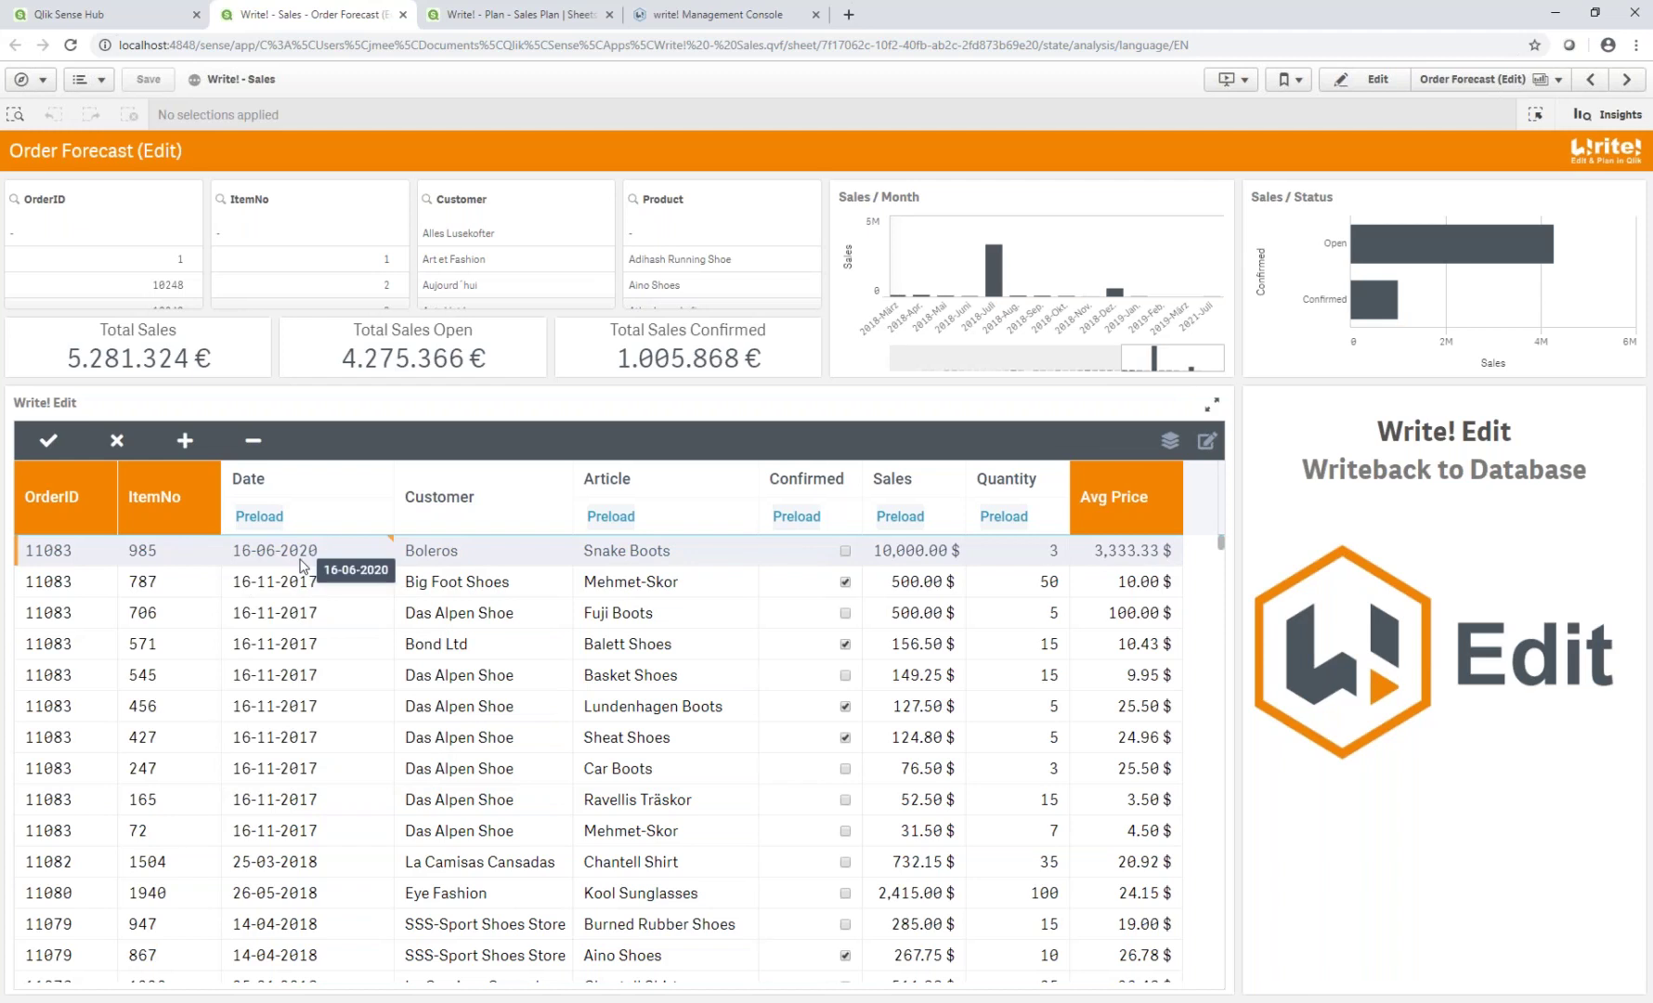
# Step: Filter the customer choices for item 985 by "shoe" and set its customer to Big Foot Shoes
pyautogui.click(469, 552)
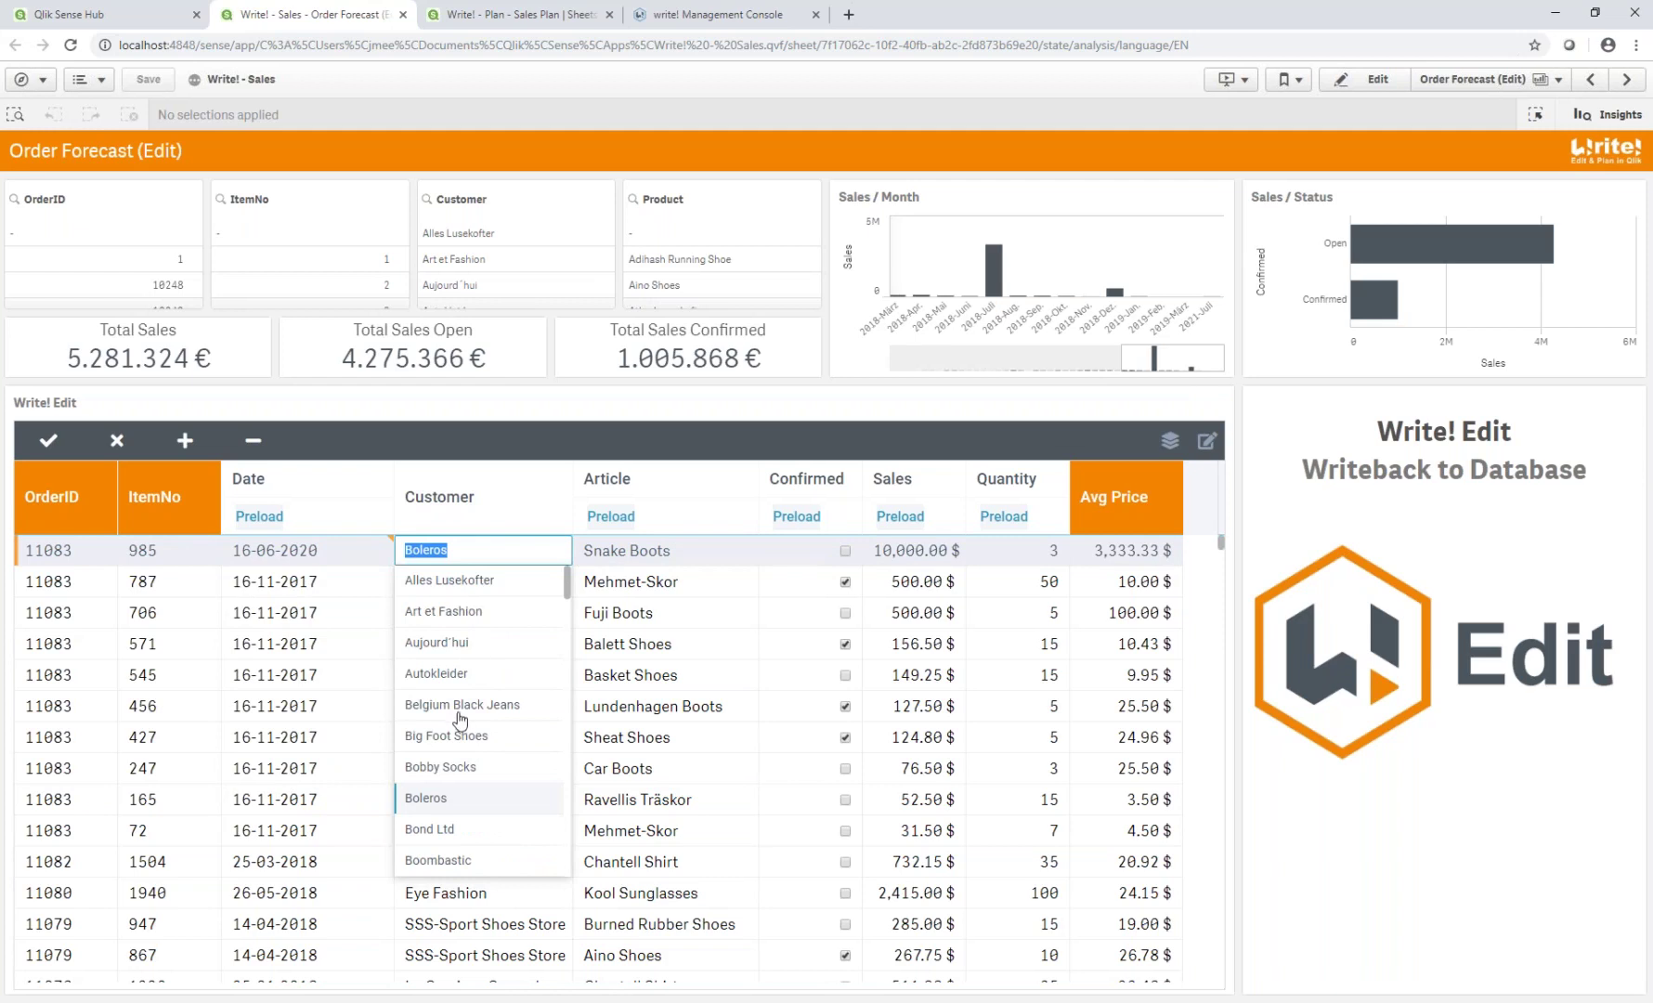
pyautogui.click(474, 552)
pyautogui.moveTo(448, 548); pyautogui.dragTo(403, 549)
pyautogui.press('BackSpace')
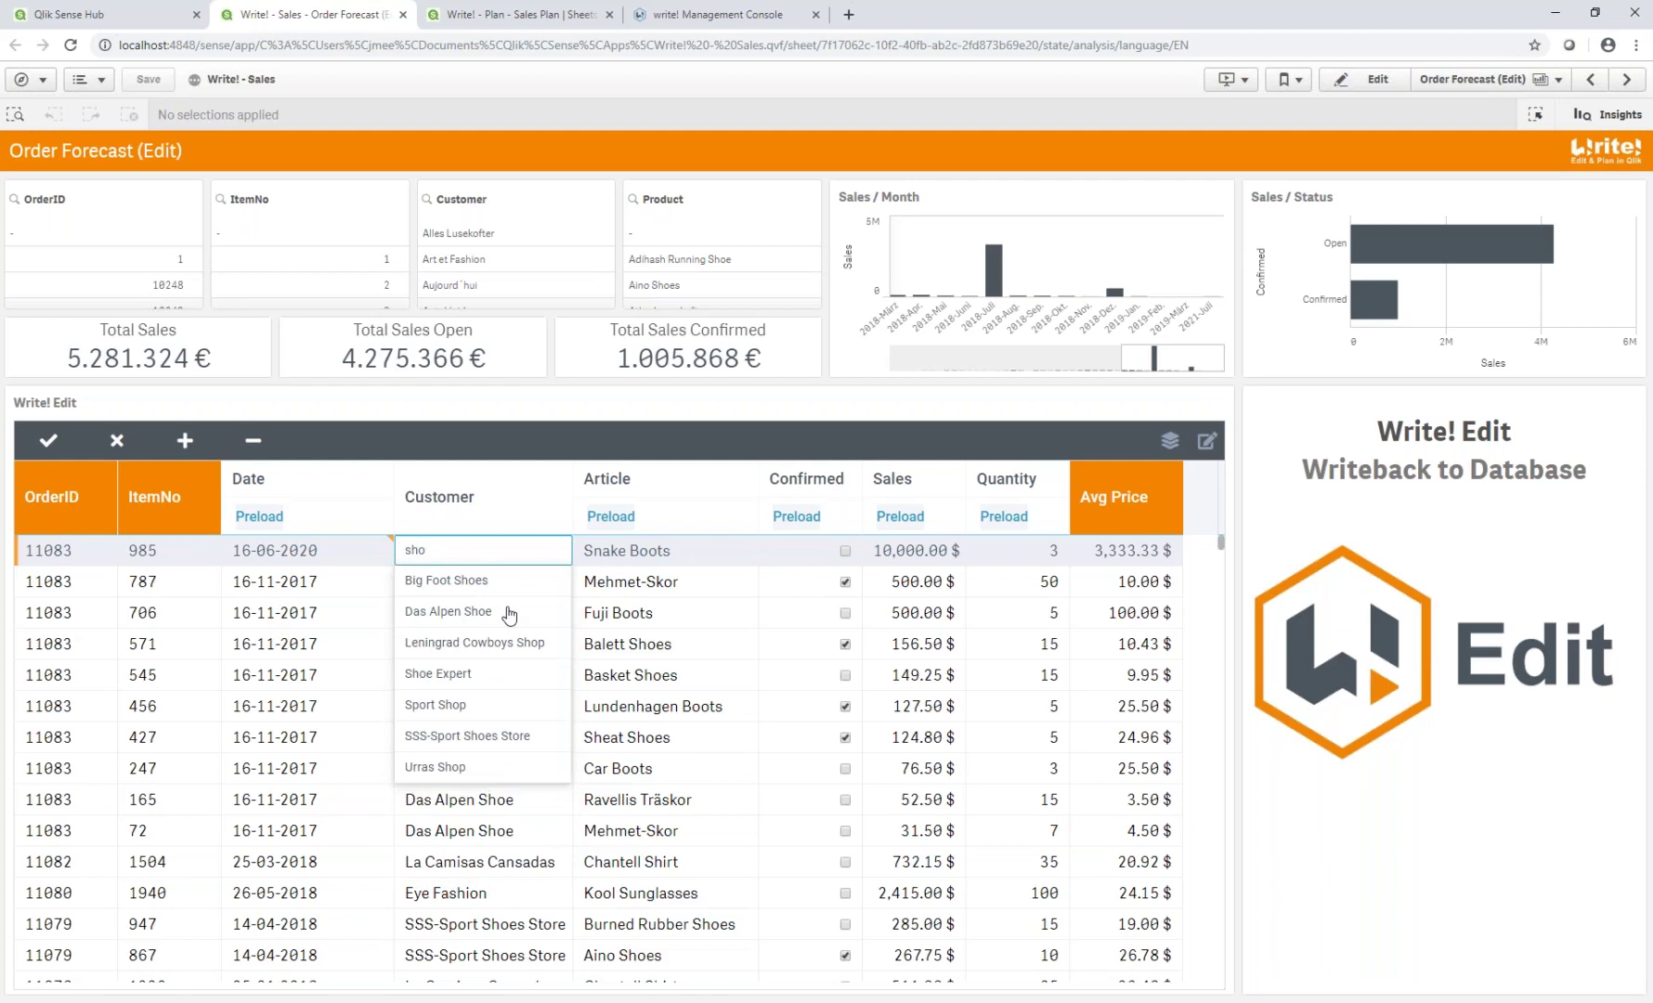
pyautogui.write('e')
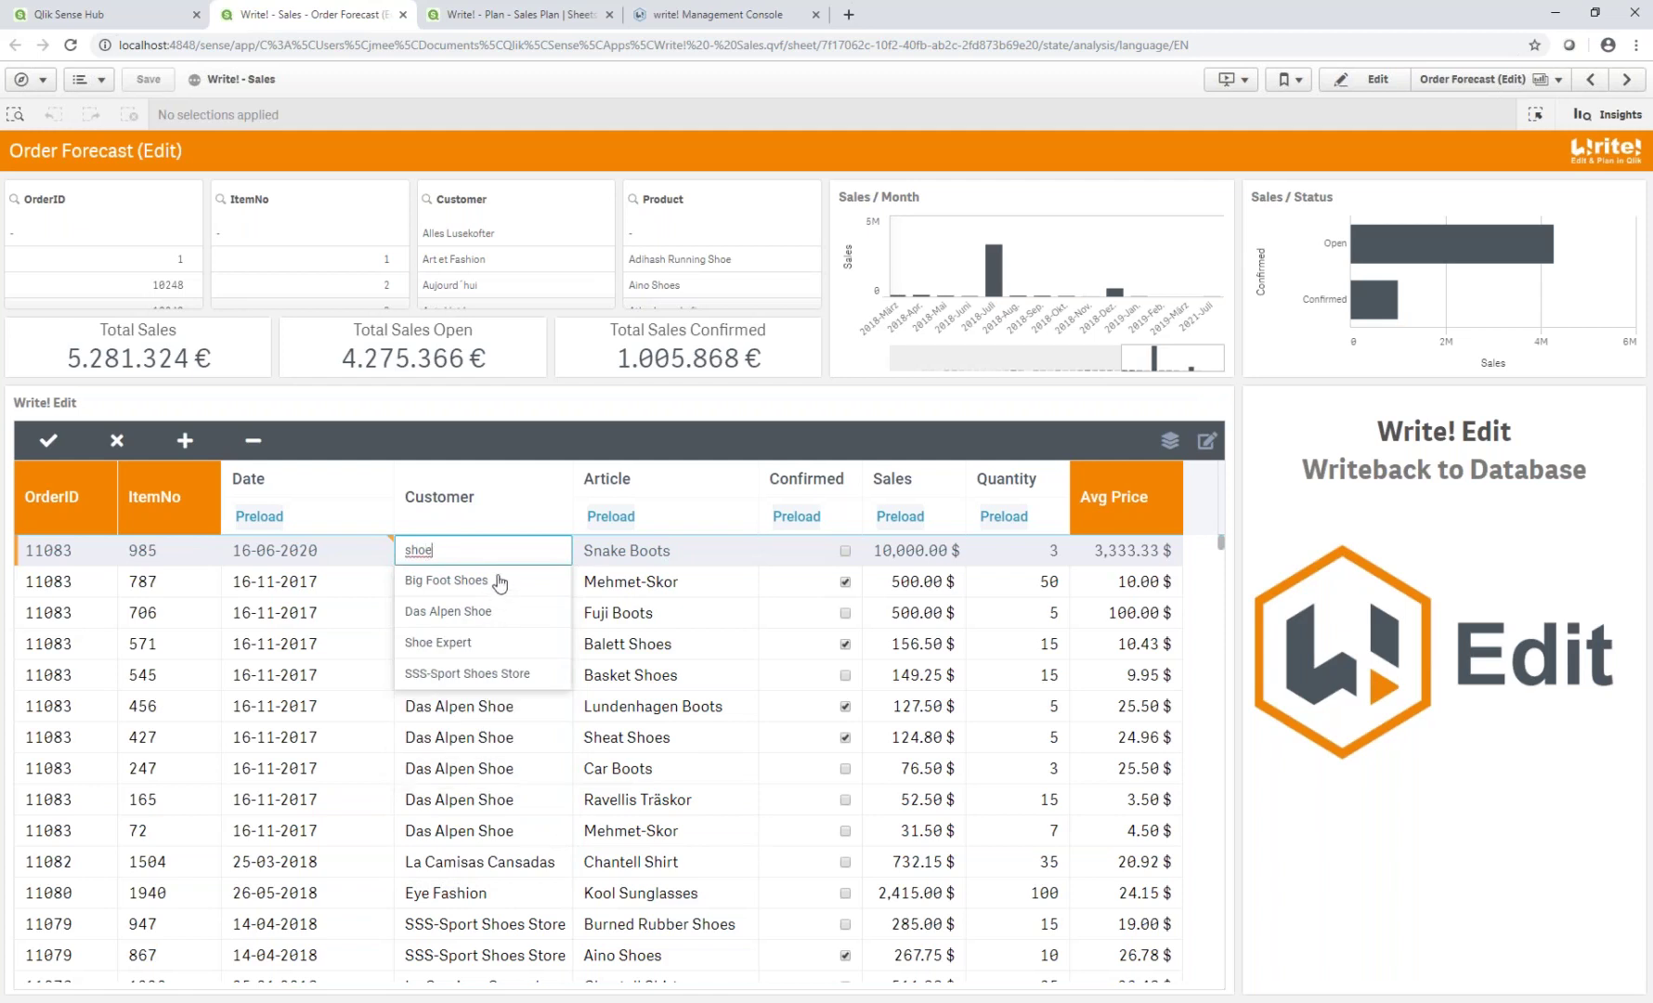
pyautogui.click(496, 581)
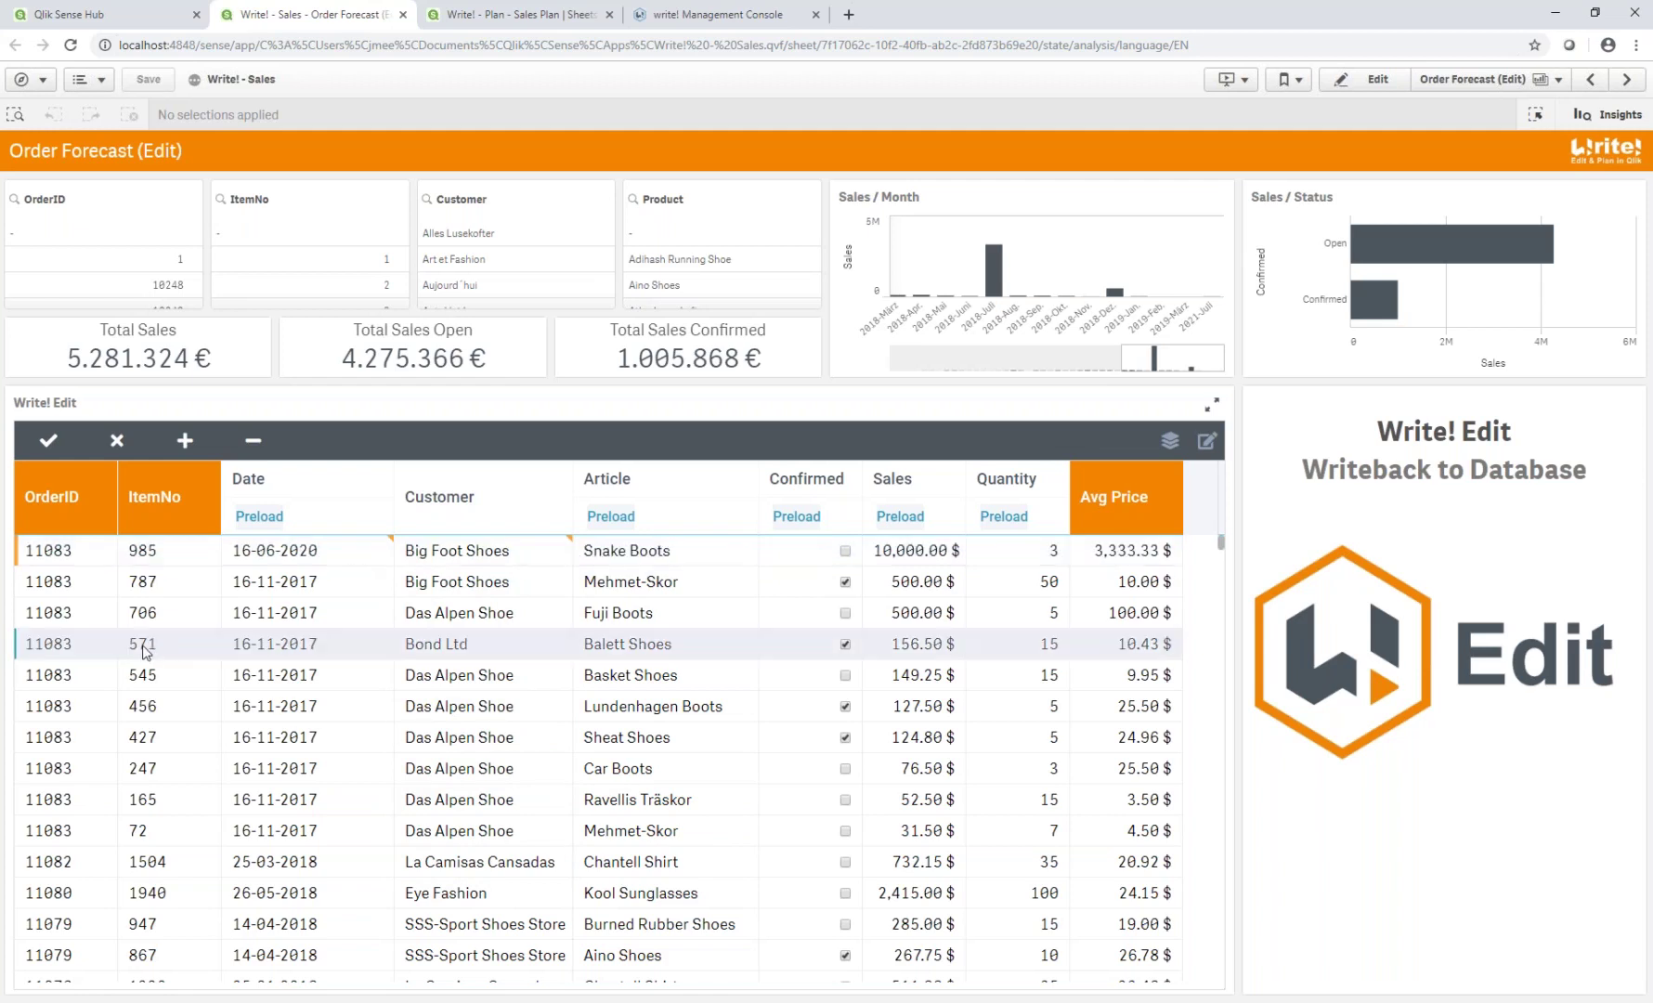
# Step: Set the date of order 11083, item 571, to 08-11-2017
pyautogui.click(280, 643)
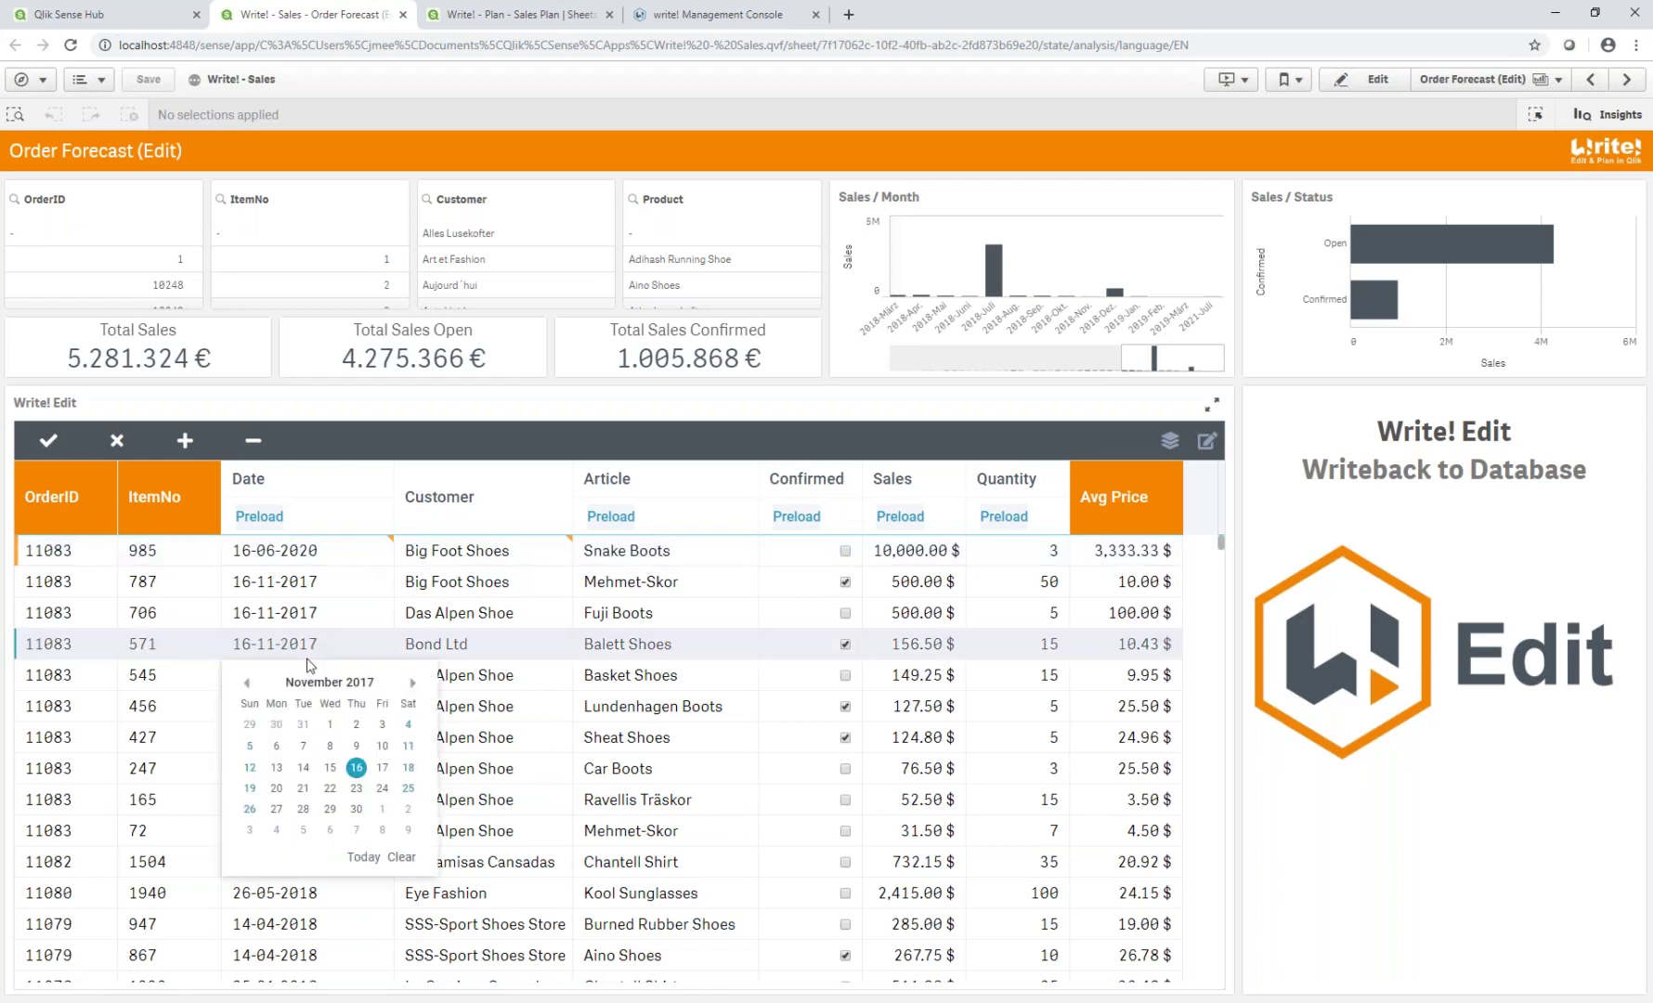
pyautogui.click(332, 748)
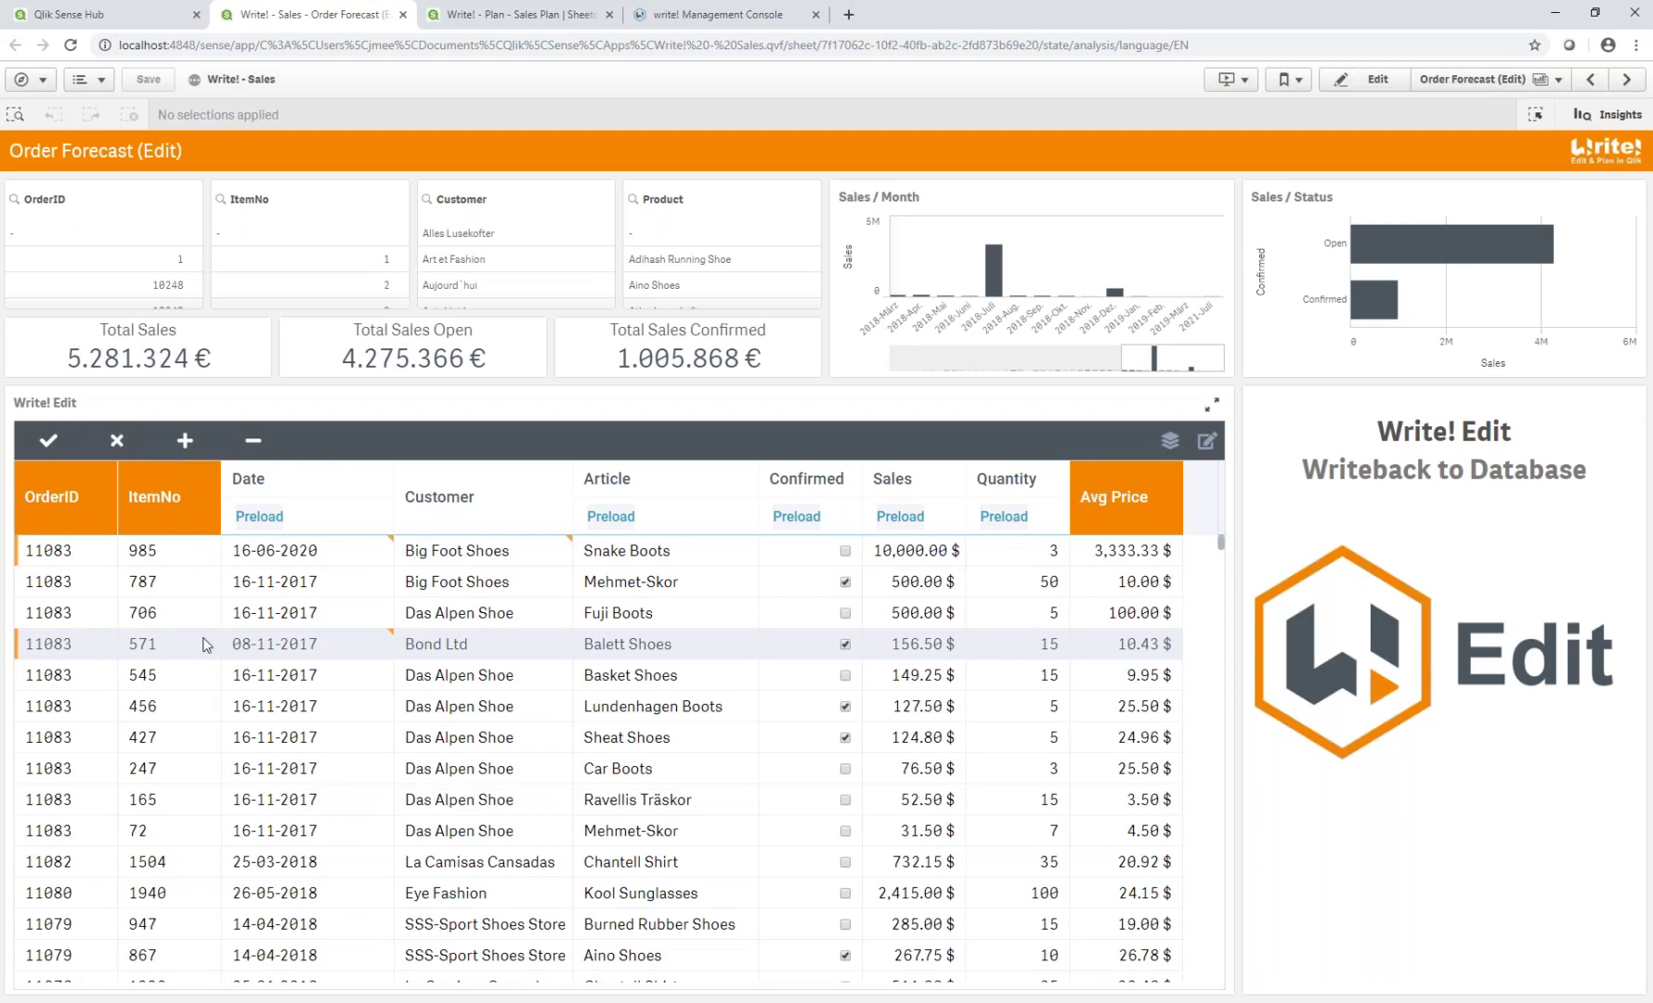
# Step: Browse the available articles for item 985 and open its sales value for editing
pyautogui.doubleClick(624, 560)
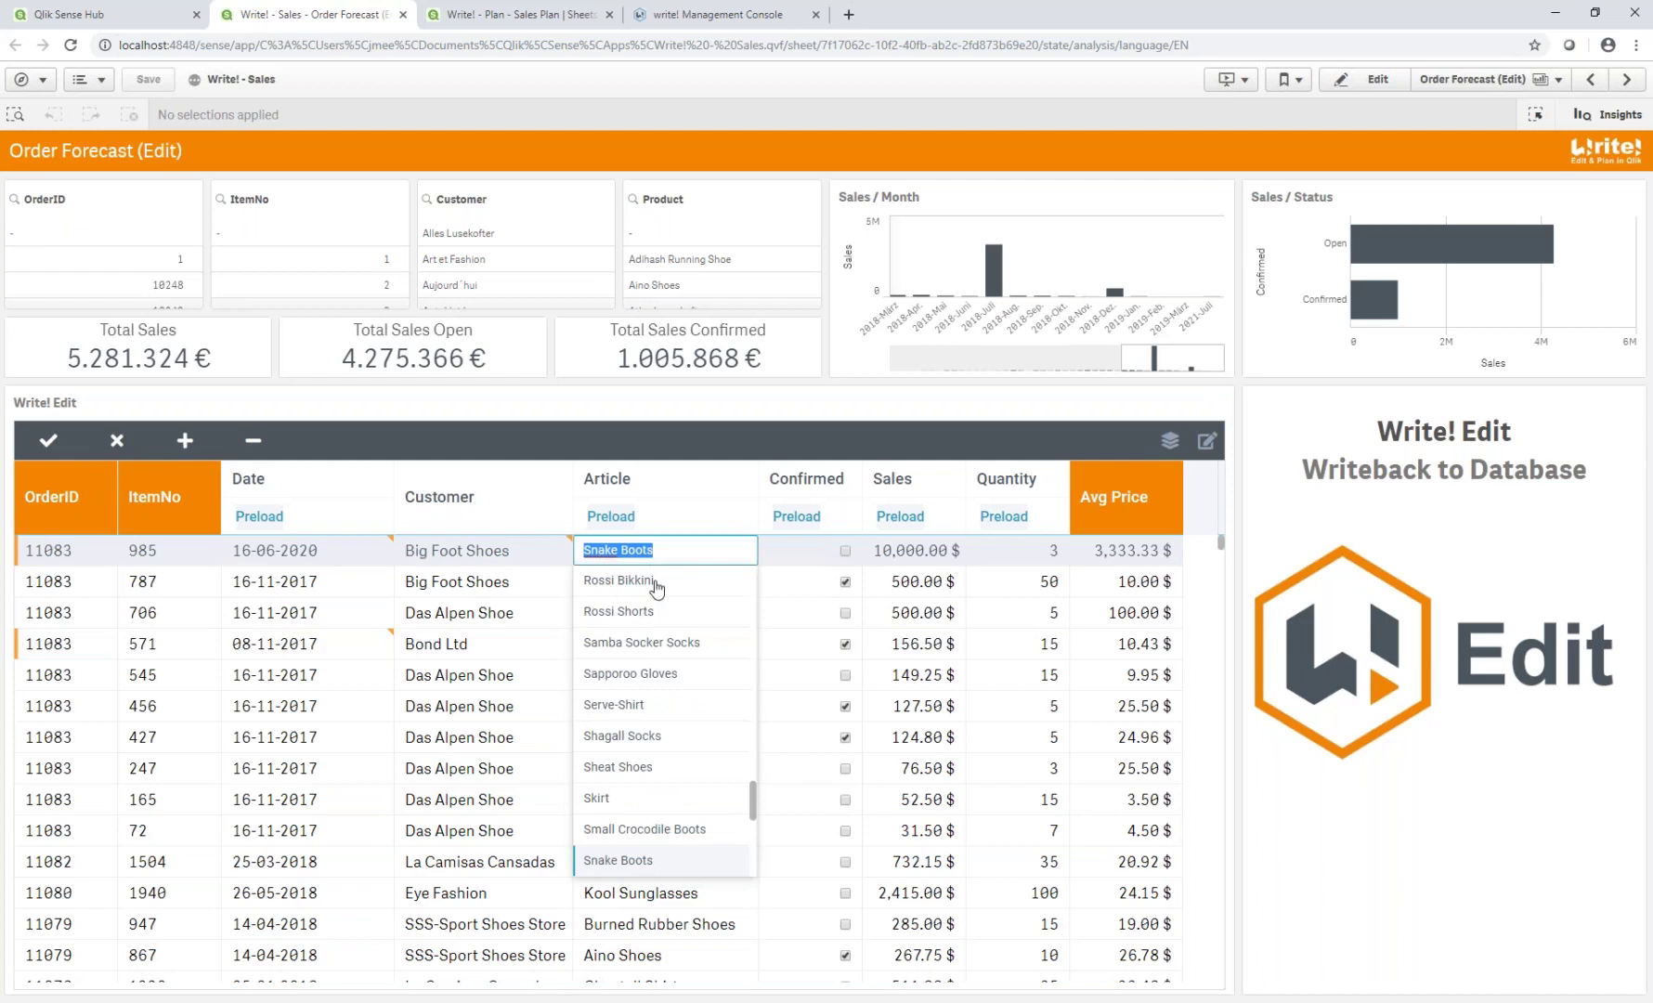
pyautogui.moveTo(752, 793)
pyautogui.mouseDown()
pyautogui.moveTo(753, 828)
pyautogui.moveTo(751, 744)
pyautogui.moveTo(754, 765)
pyautogui.mouseUp()
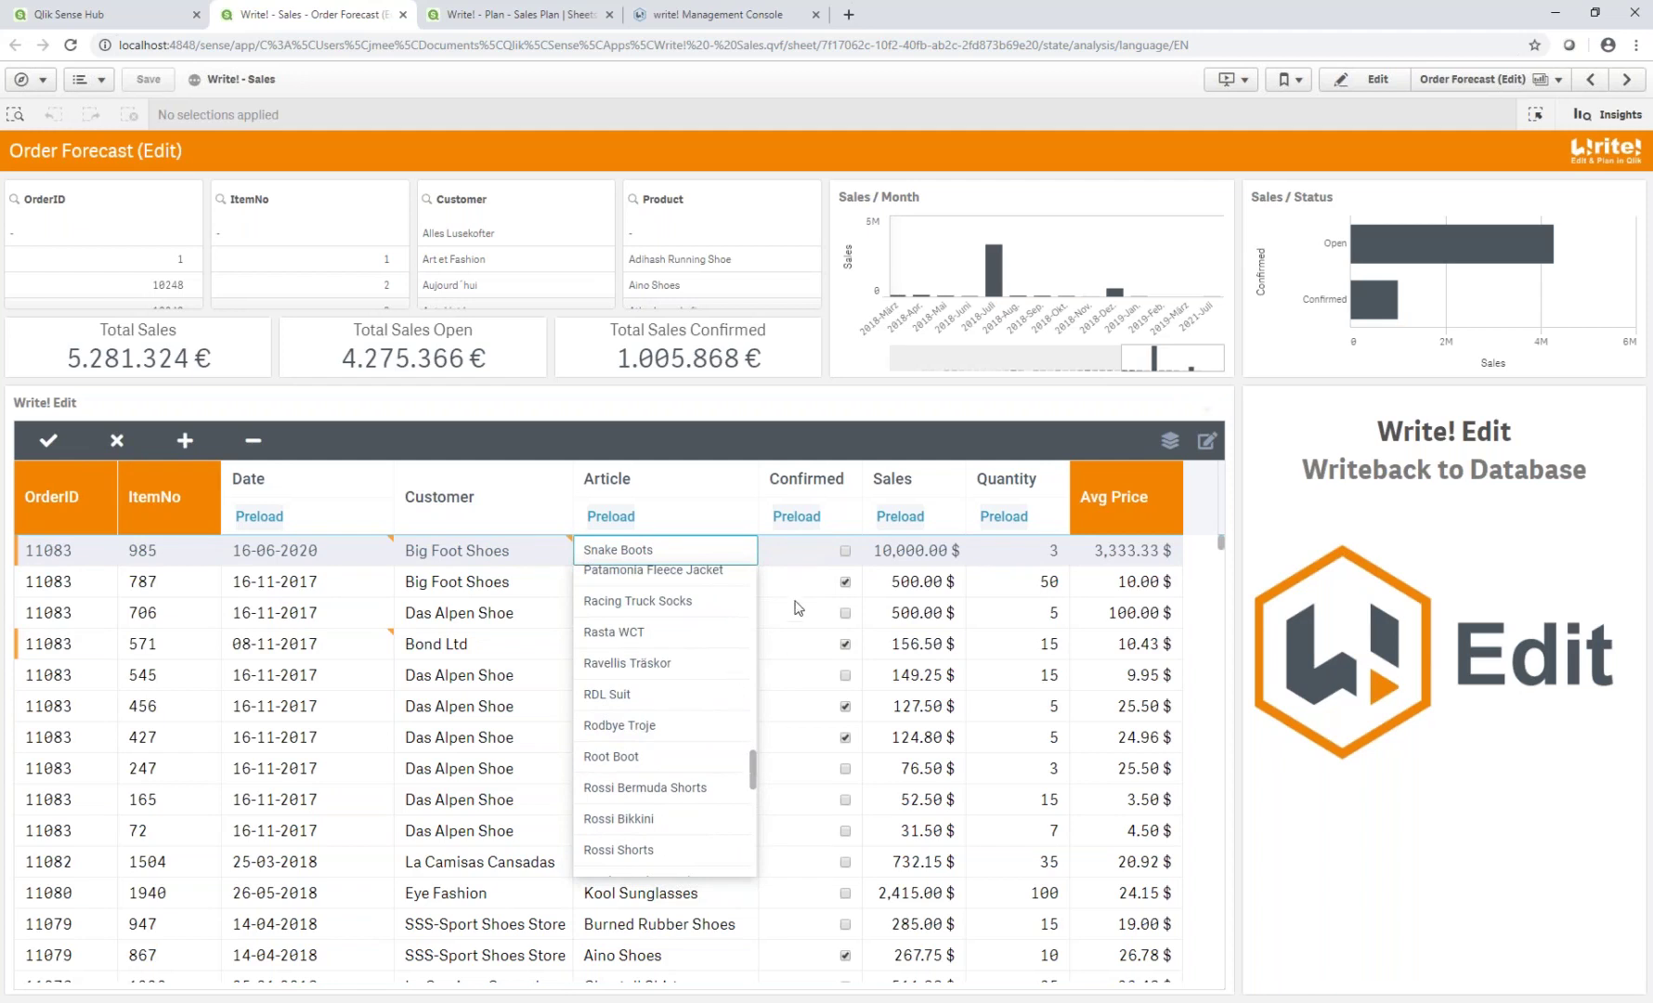
pyautogui.click(912, 556)
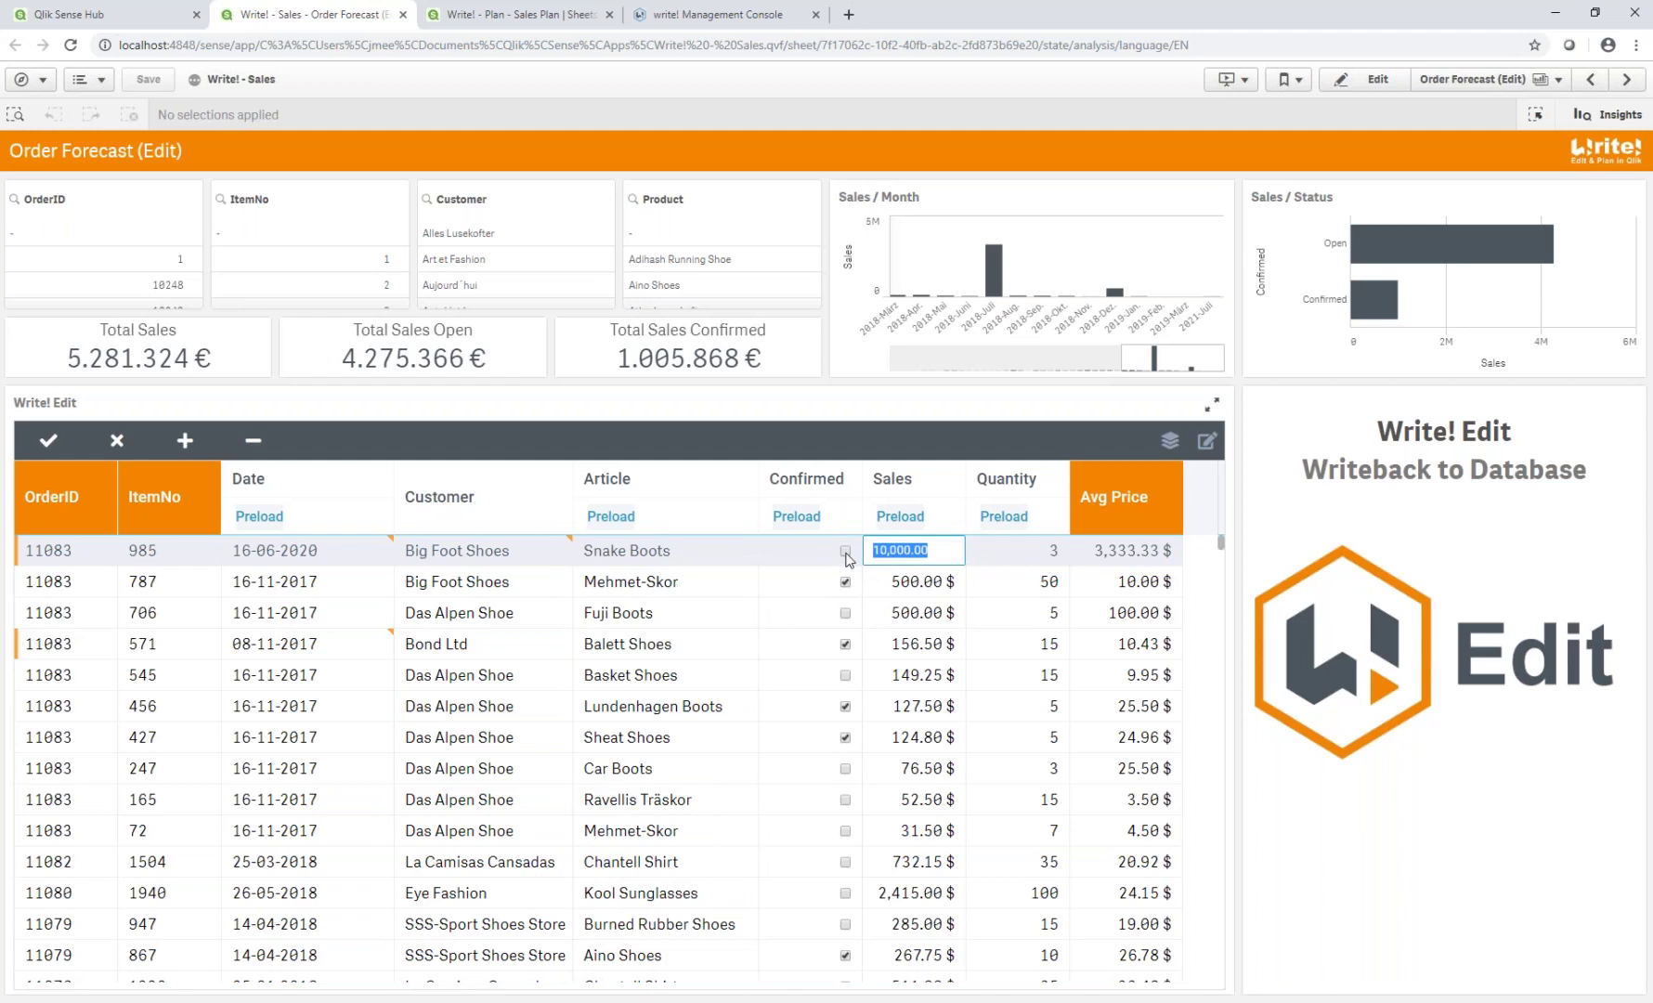
# Step: Mark item 706 as confirmed, toggle the confirmation of item 545, and discard all pending table changes
pyautogui.click(845, 613)
pyautogui.click(845, 675)
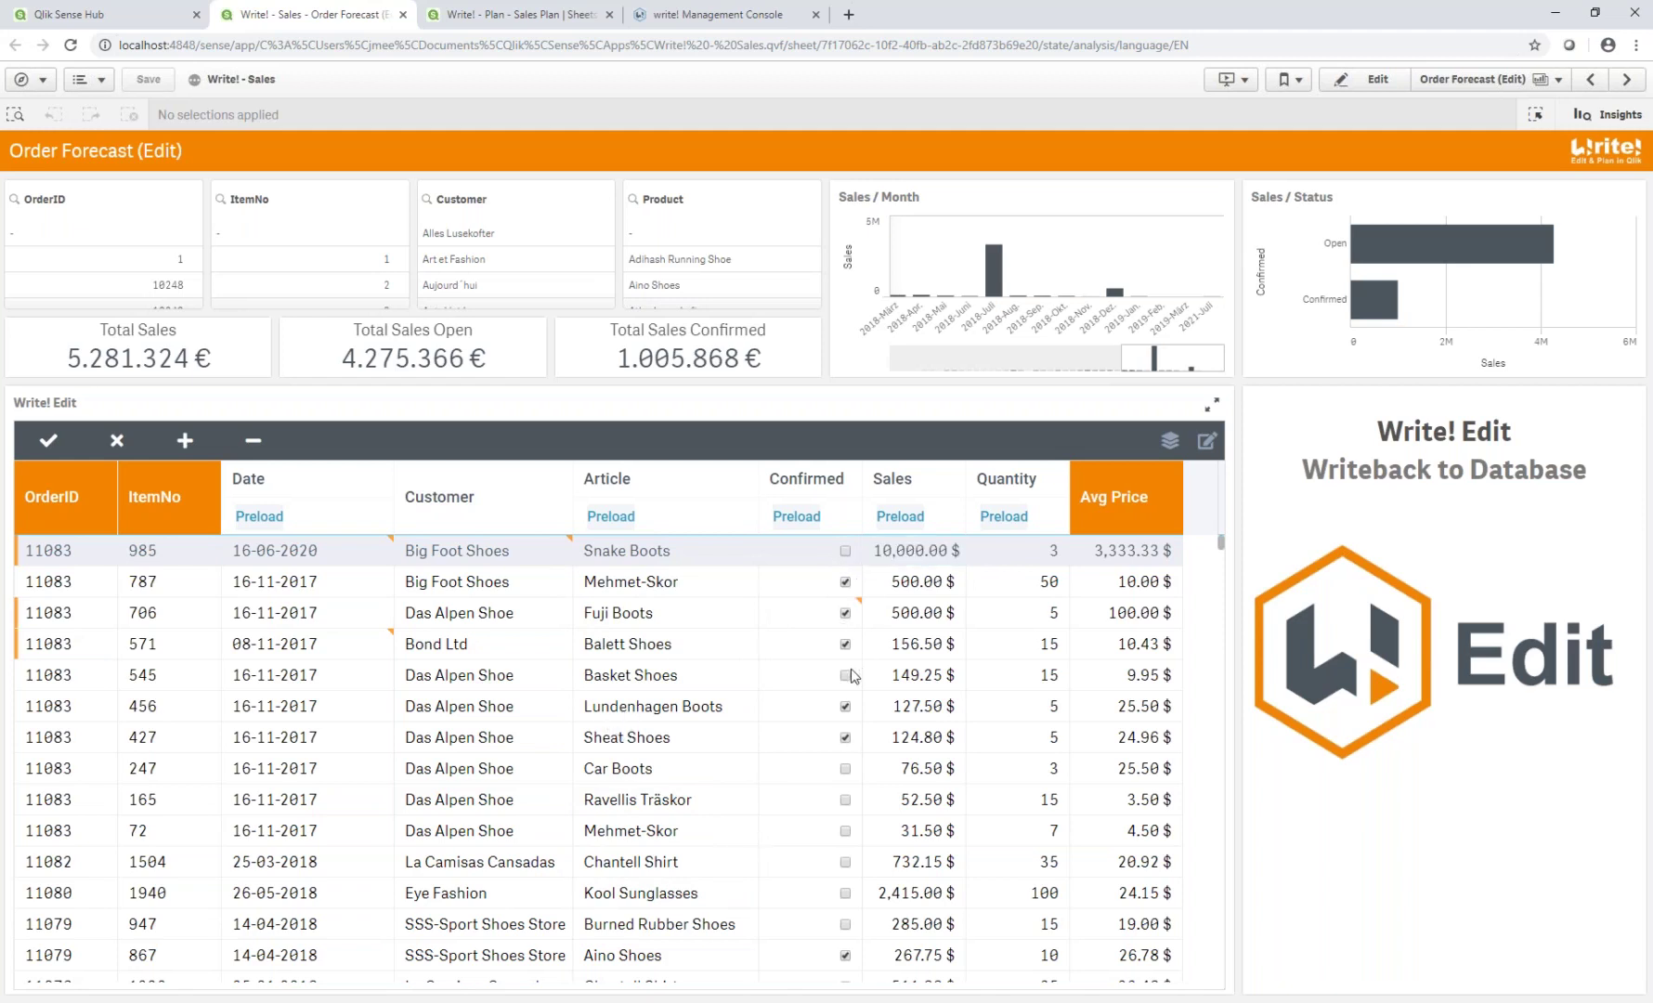
pyautogui.click(847, 677)
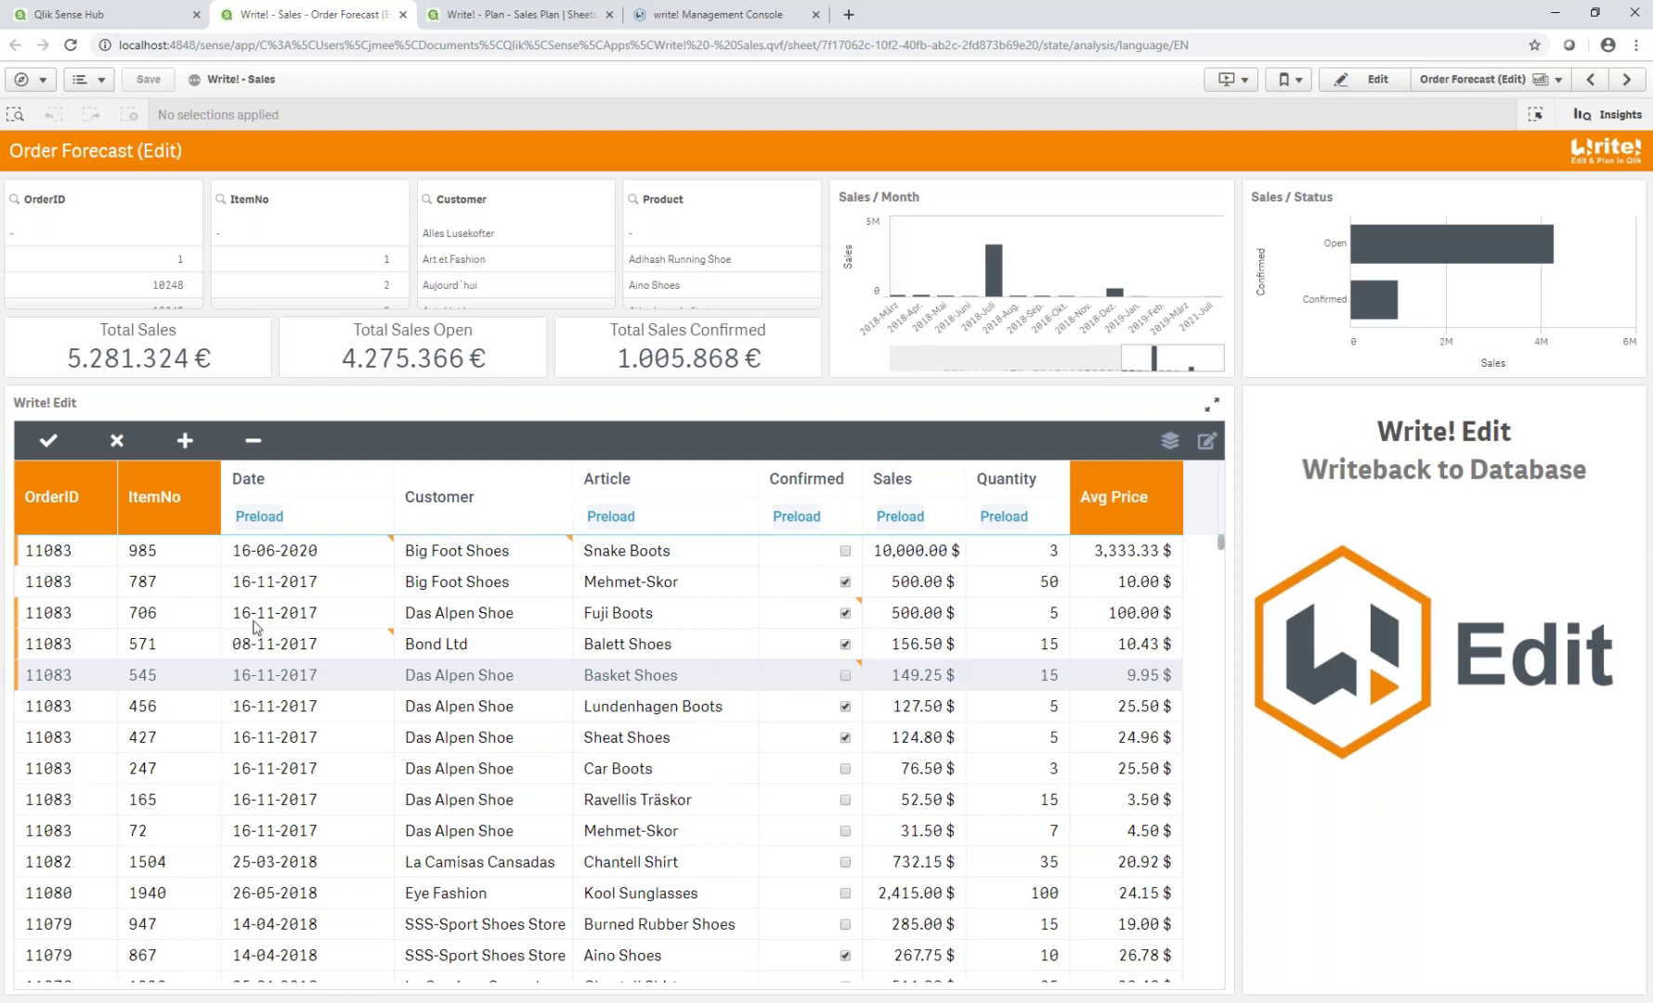
pyautogui.click(116, 440)
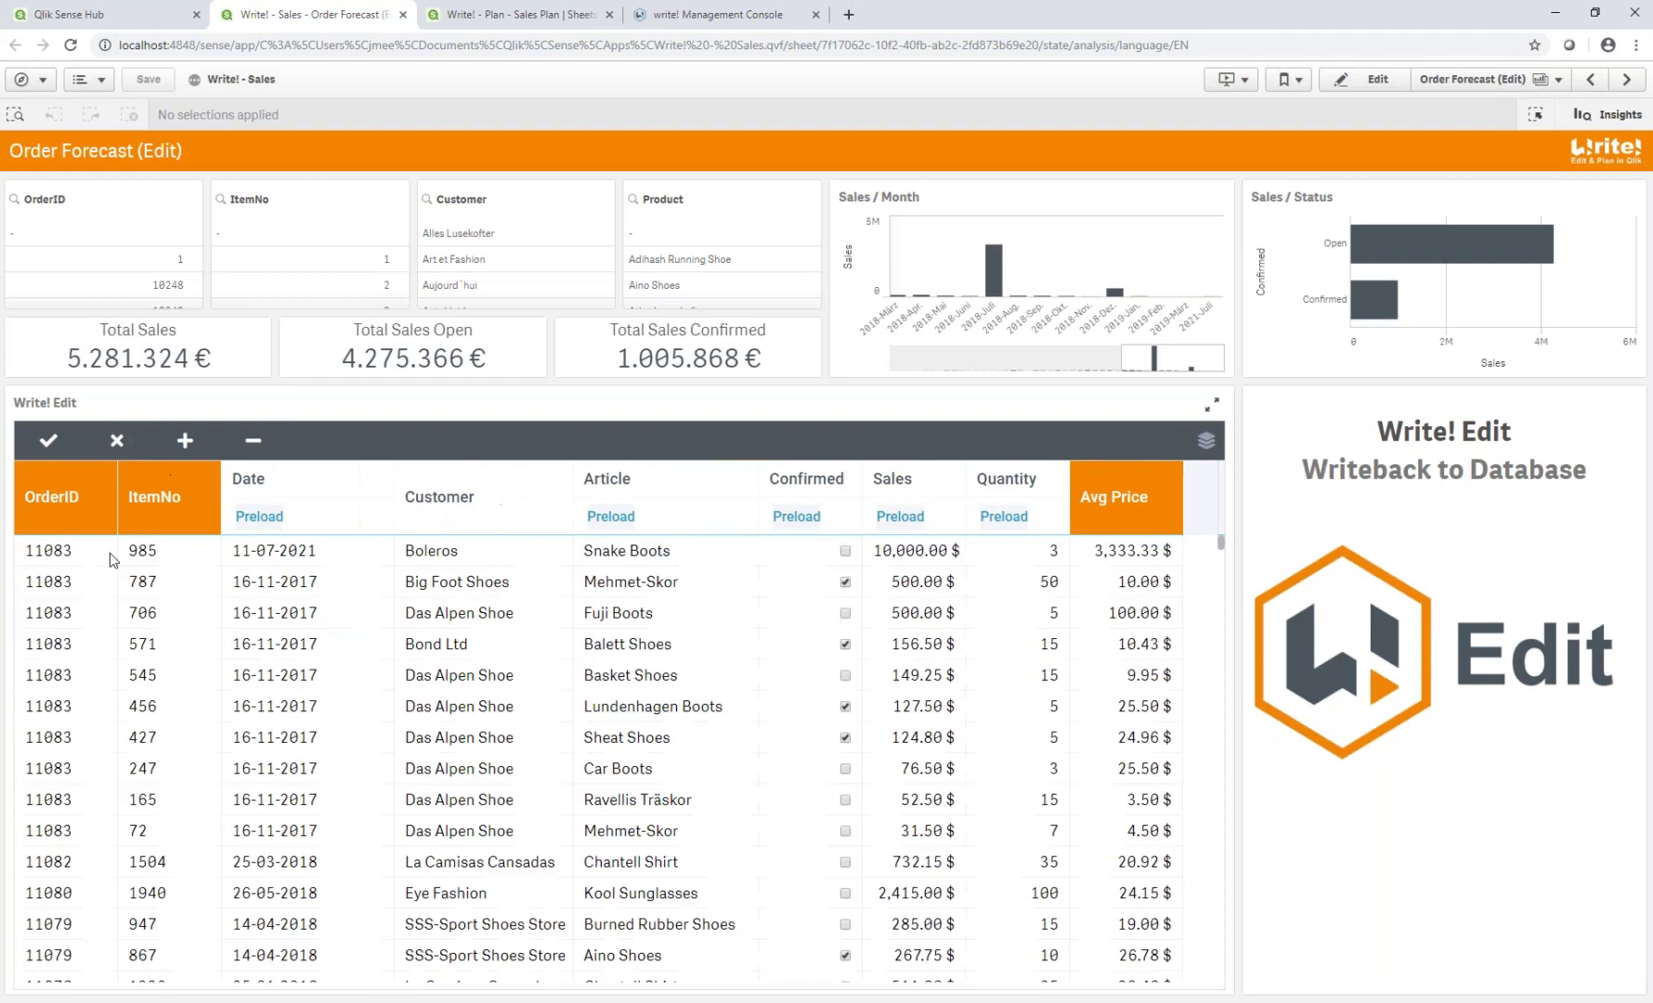
# Step: Set the customer of order 11083, item 985, to Big Foot Shoes and save the change to the database
pyautogui.click(488, 555)
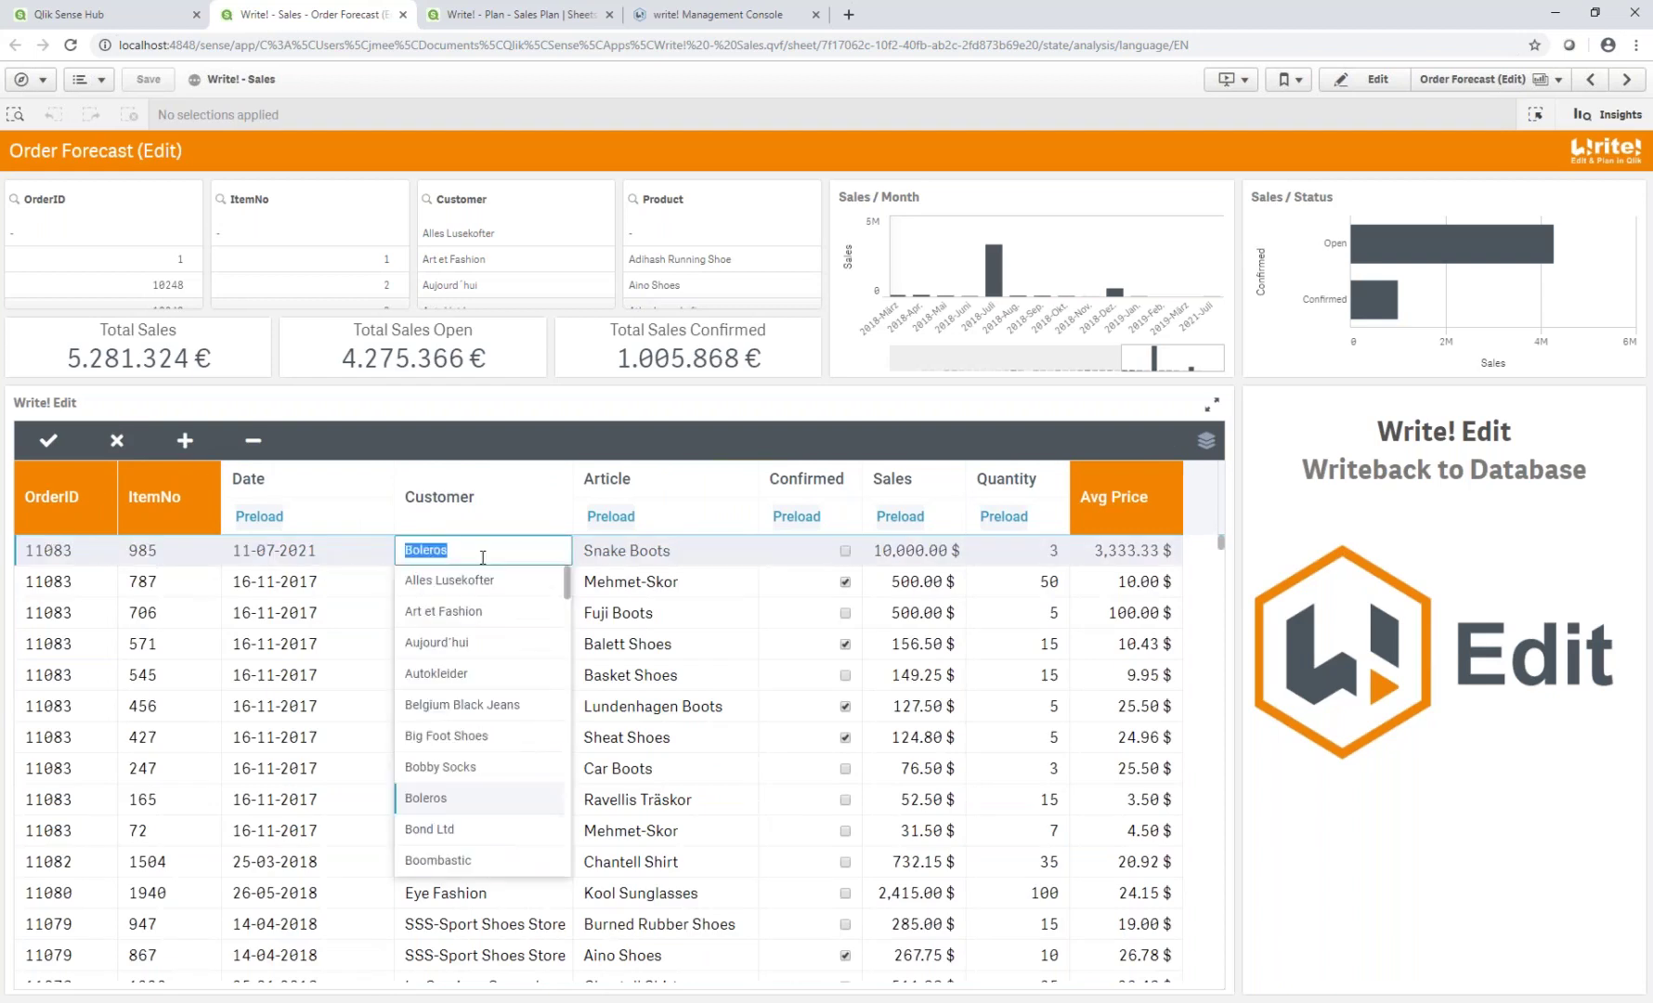
pyautogui.click(464, 736)
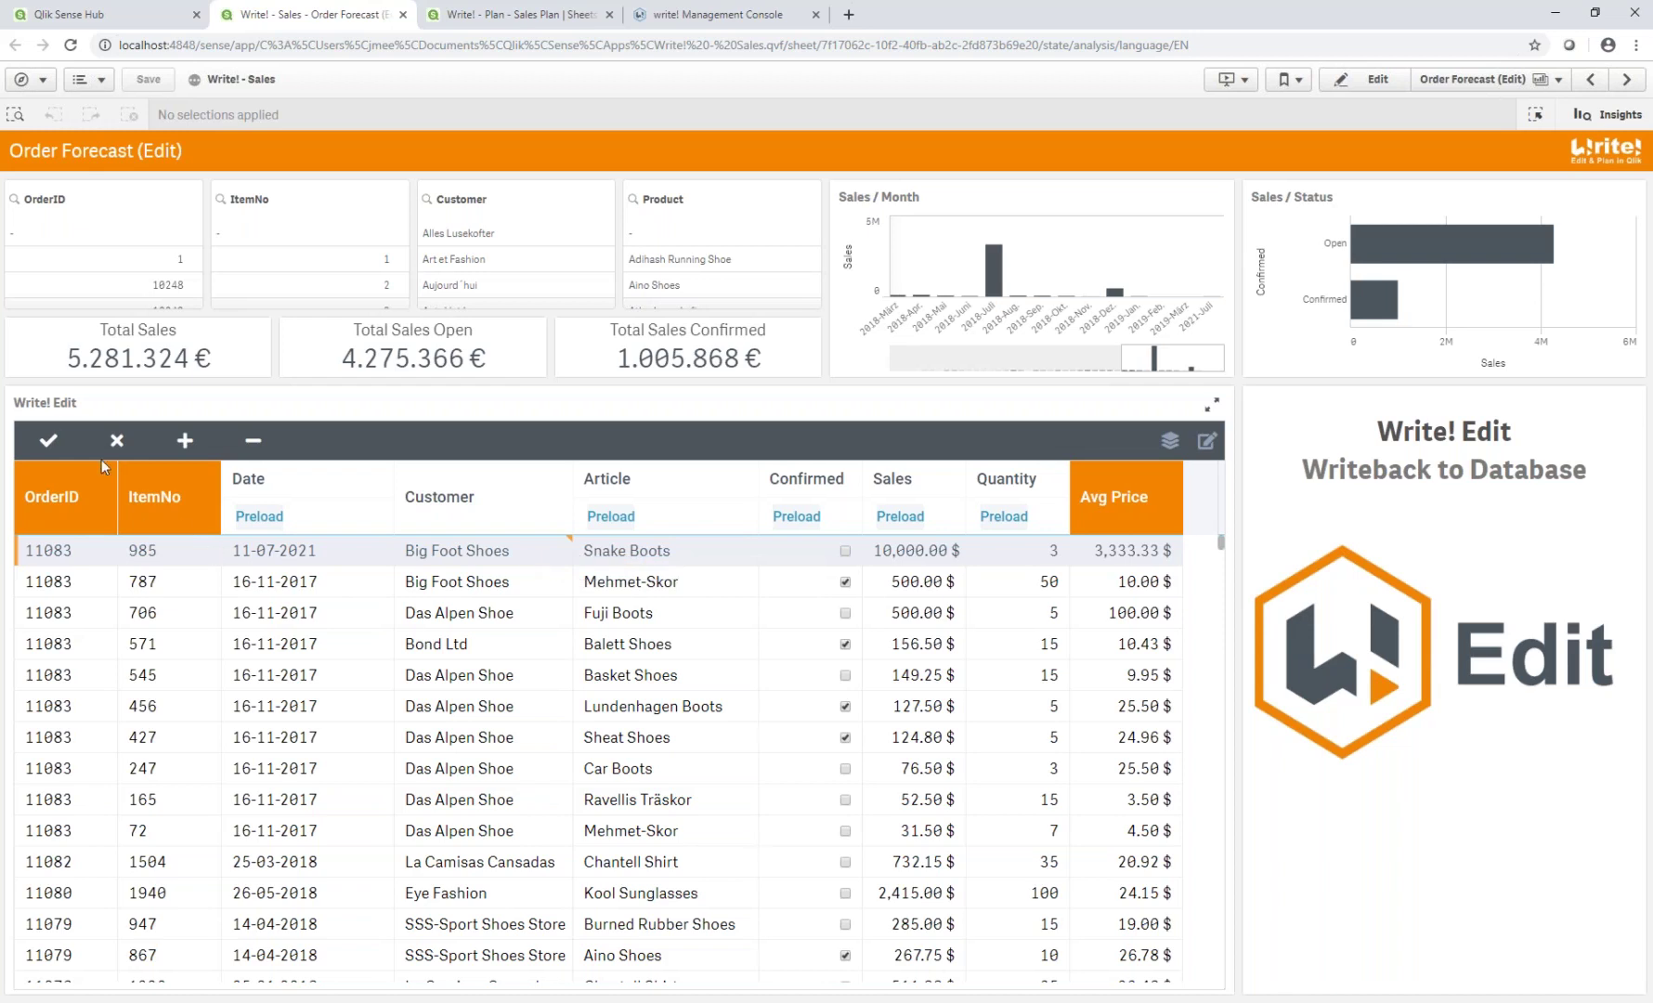
pyautogui.click(48, 440)
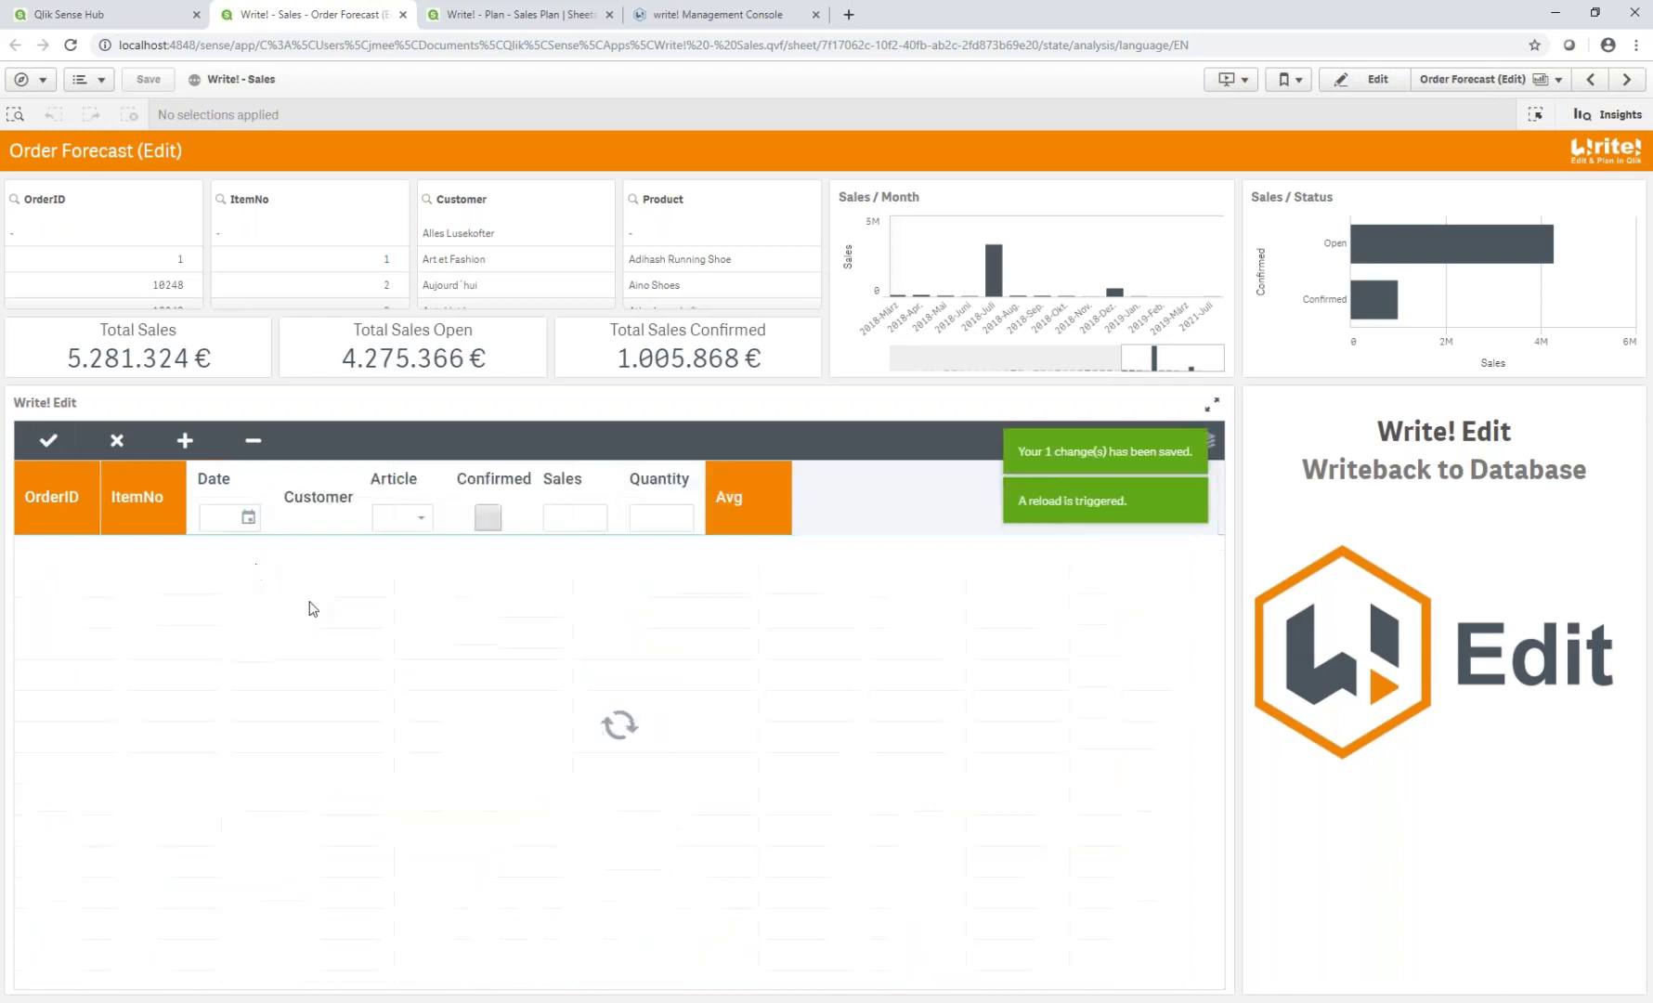
pyautogui.click(517, 592)
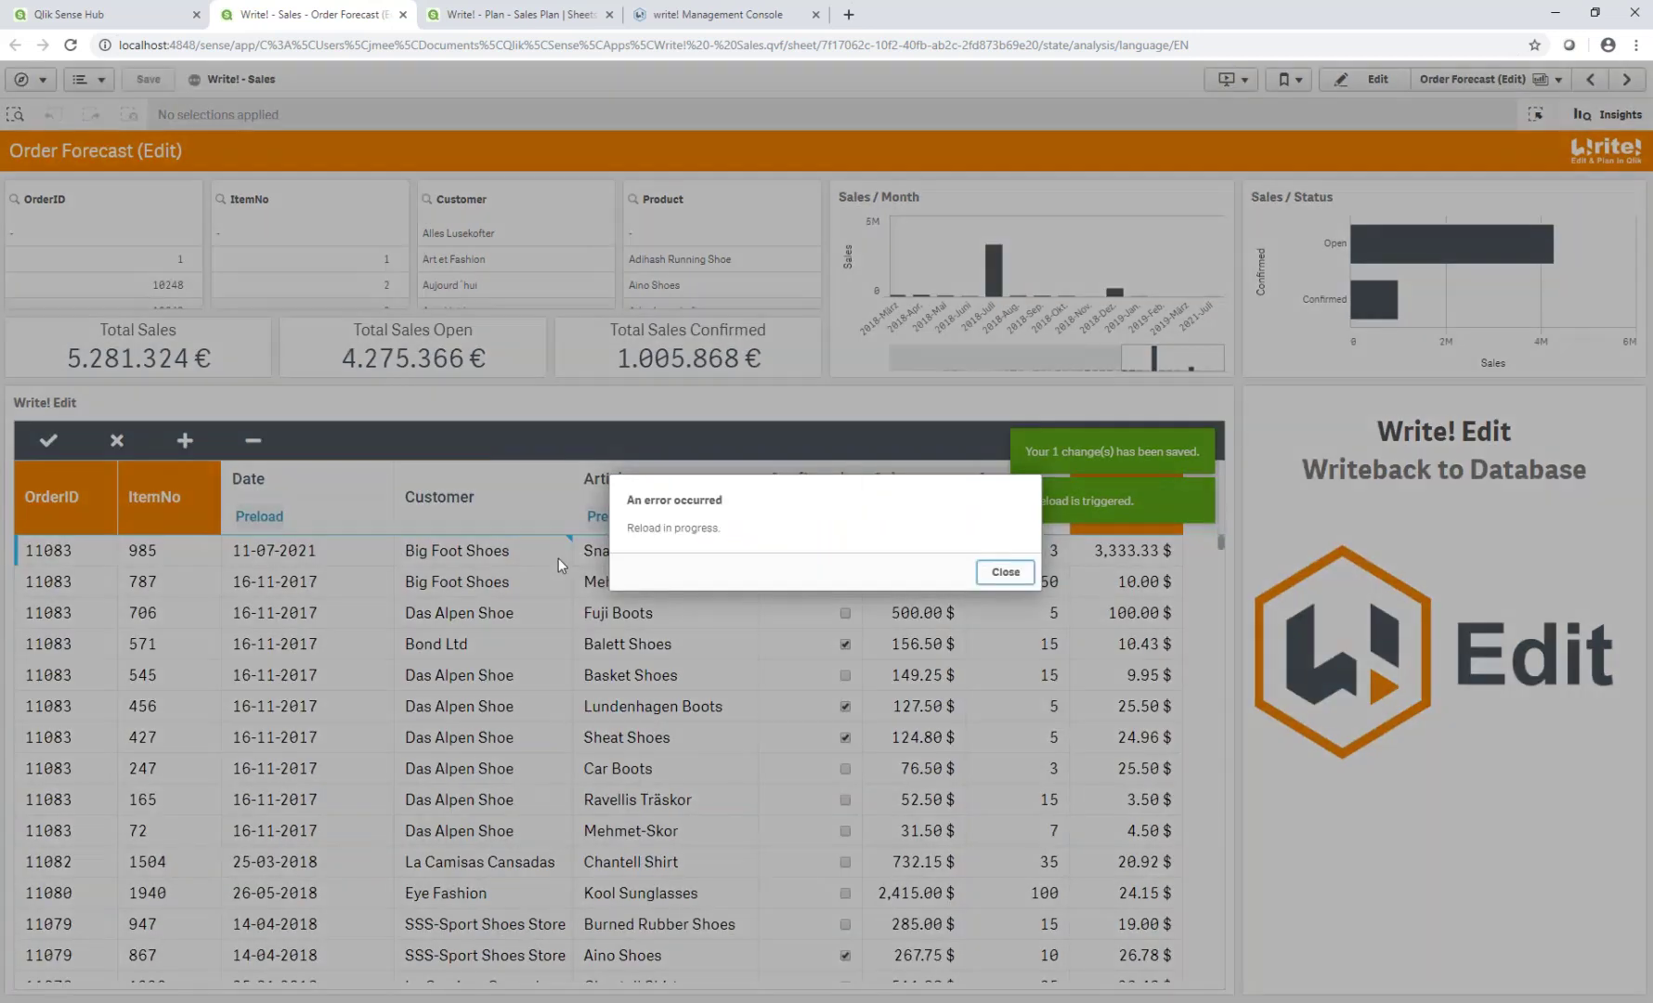
# Step: Close the error message, set the sales value of item 985 to 5000, and discard the pending change
pyautogui.click(1004, 571)
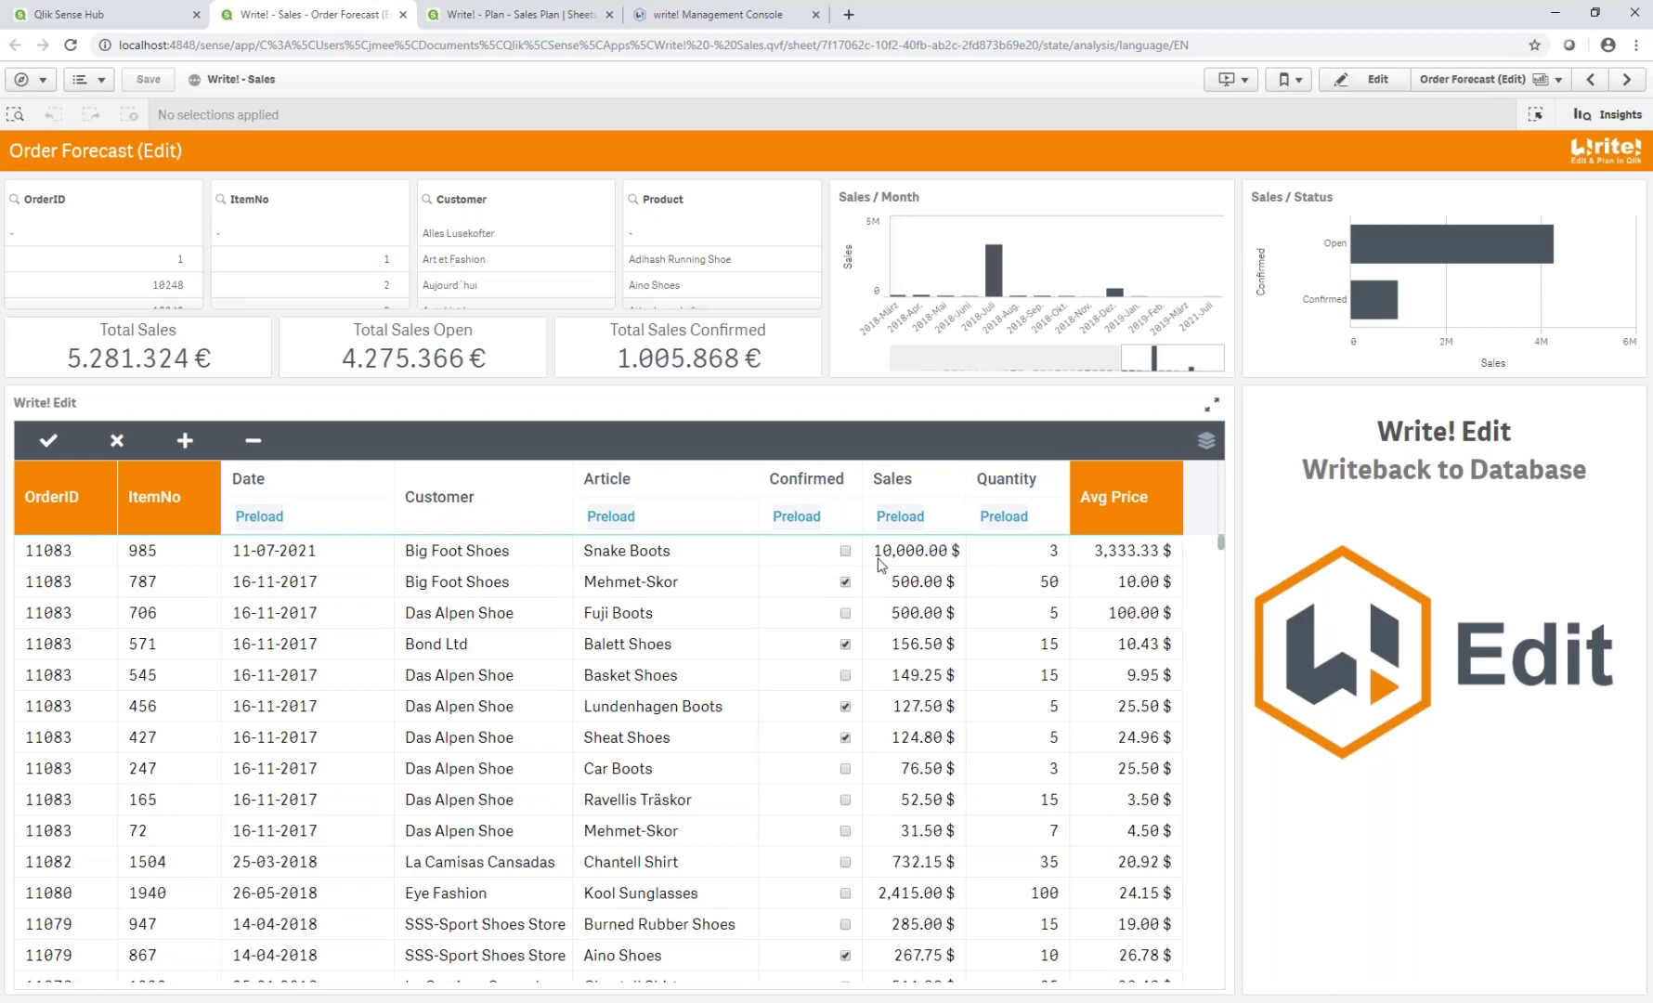
pyautogui.click(917, 553)
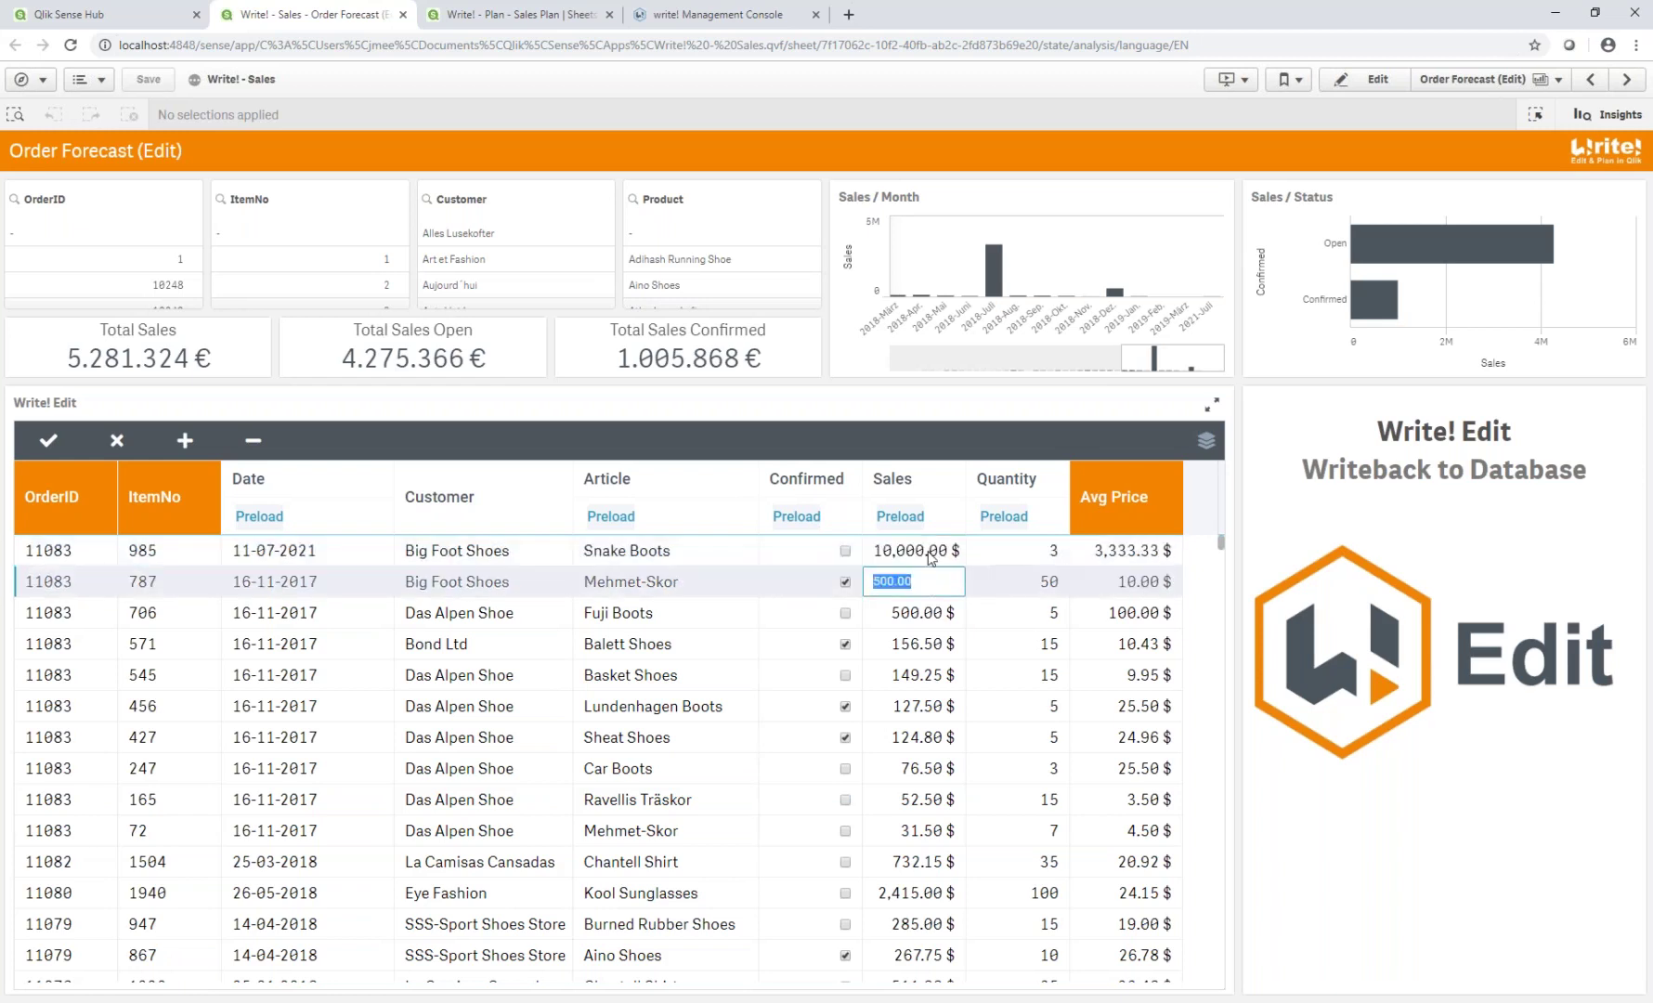
pyautogui.click(927, 583)
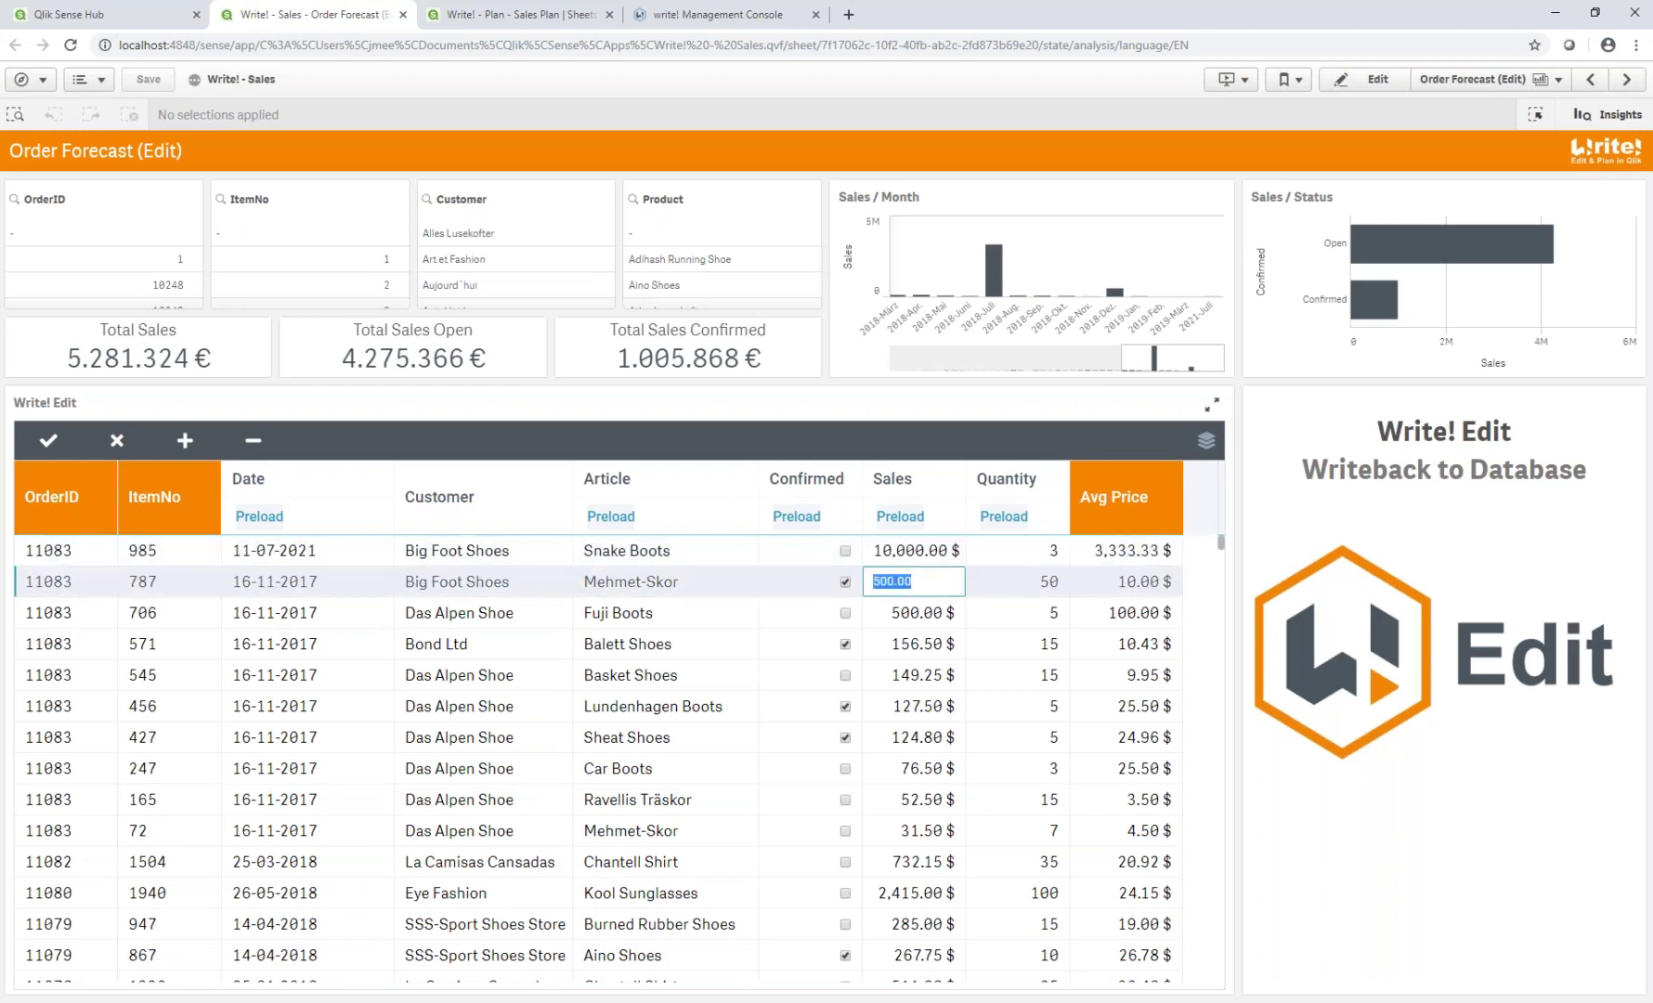
pyautogui.click(958, 550)
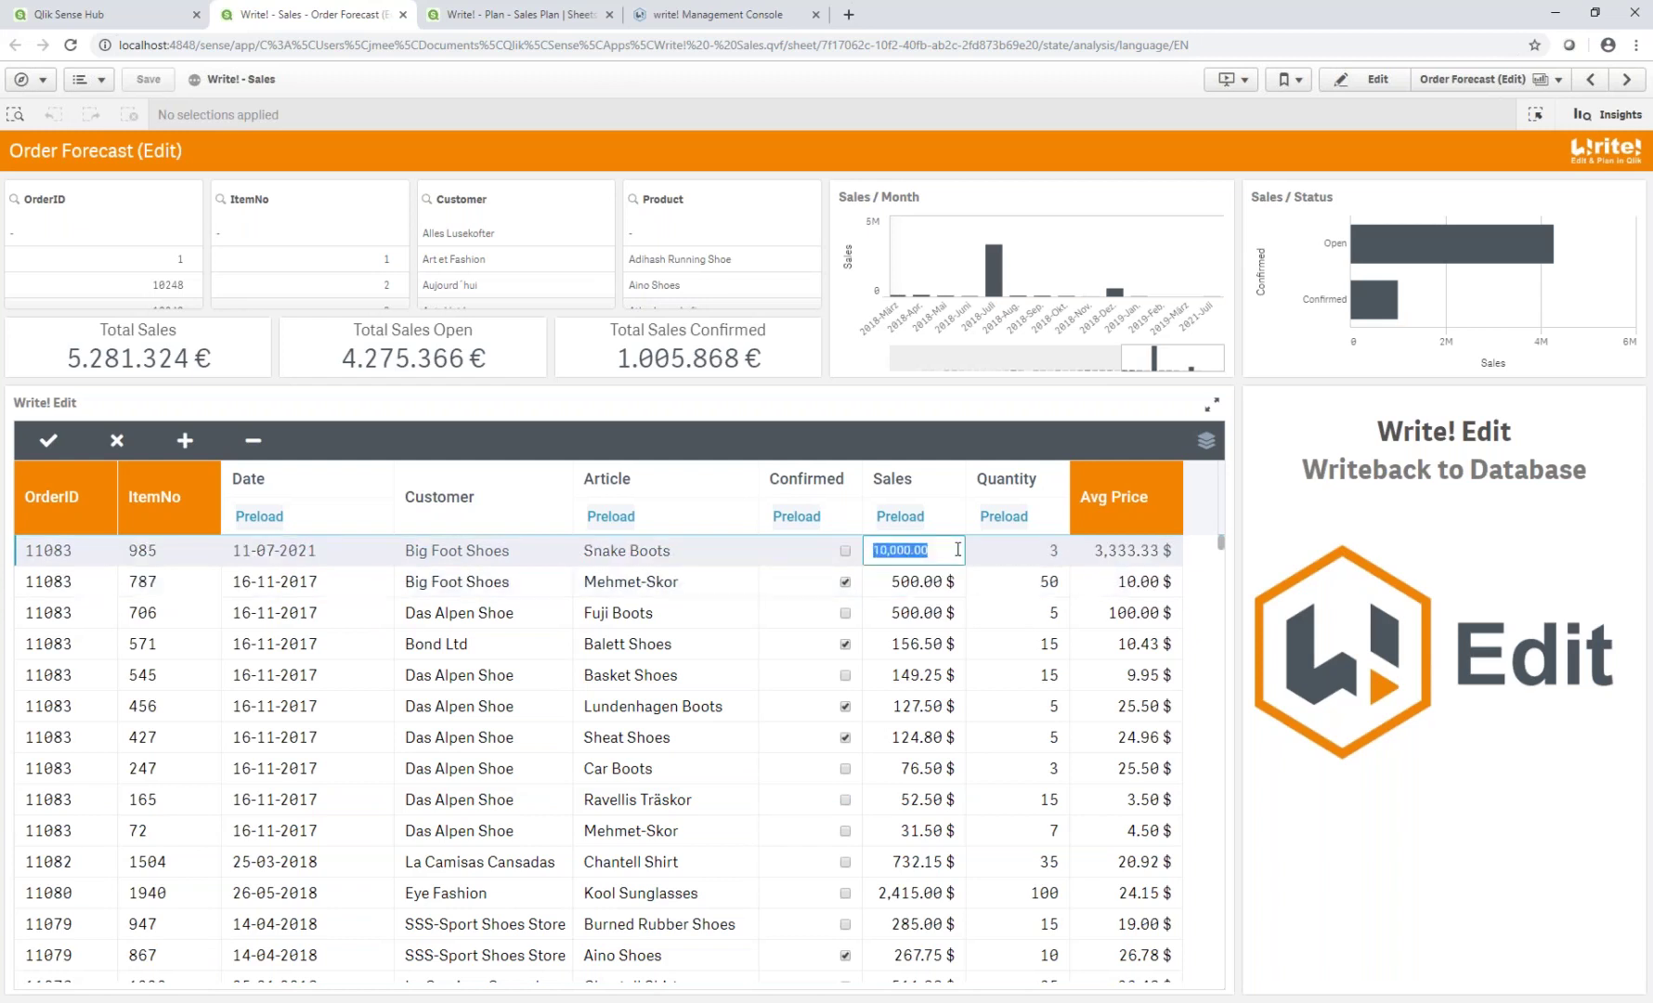
pyautogui.click(940, 587)
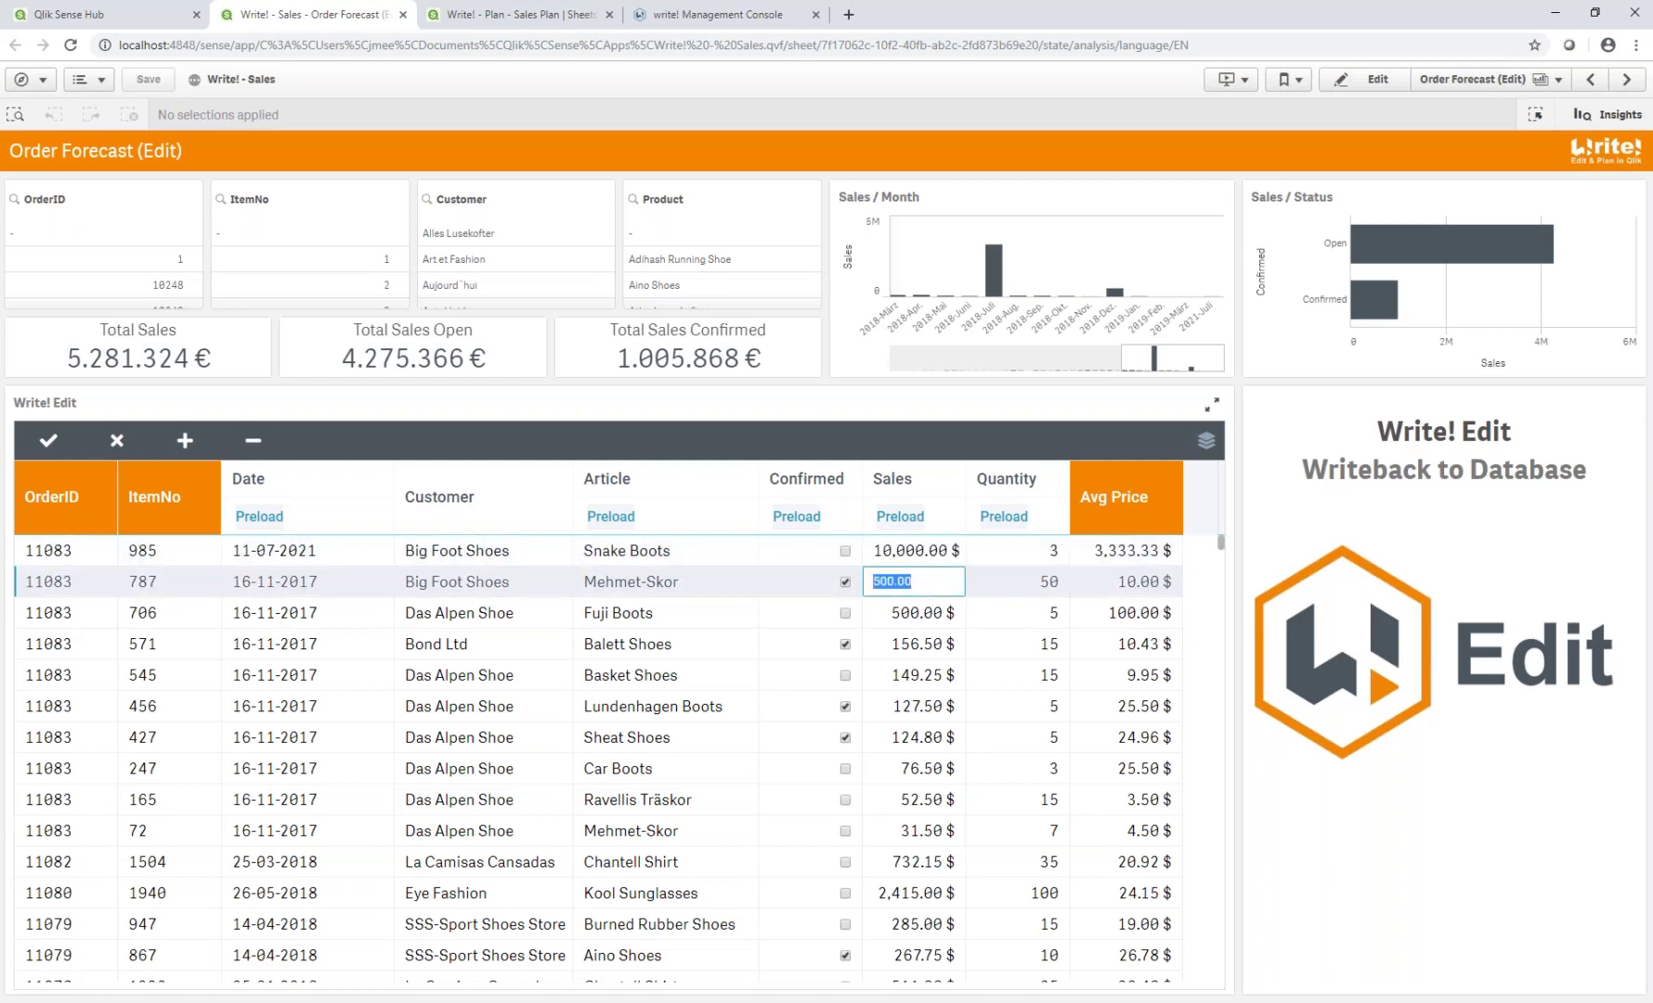
pyautogui.click(935, 554)
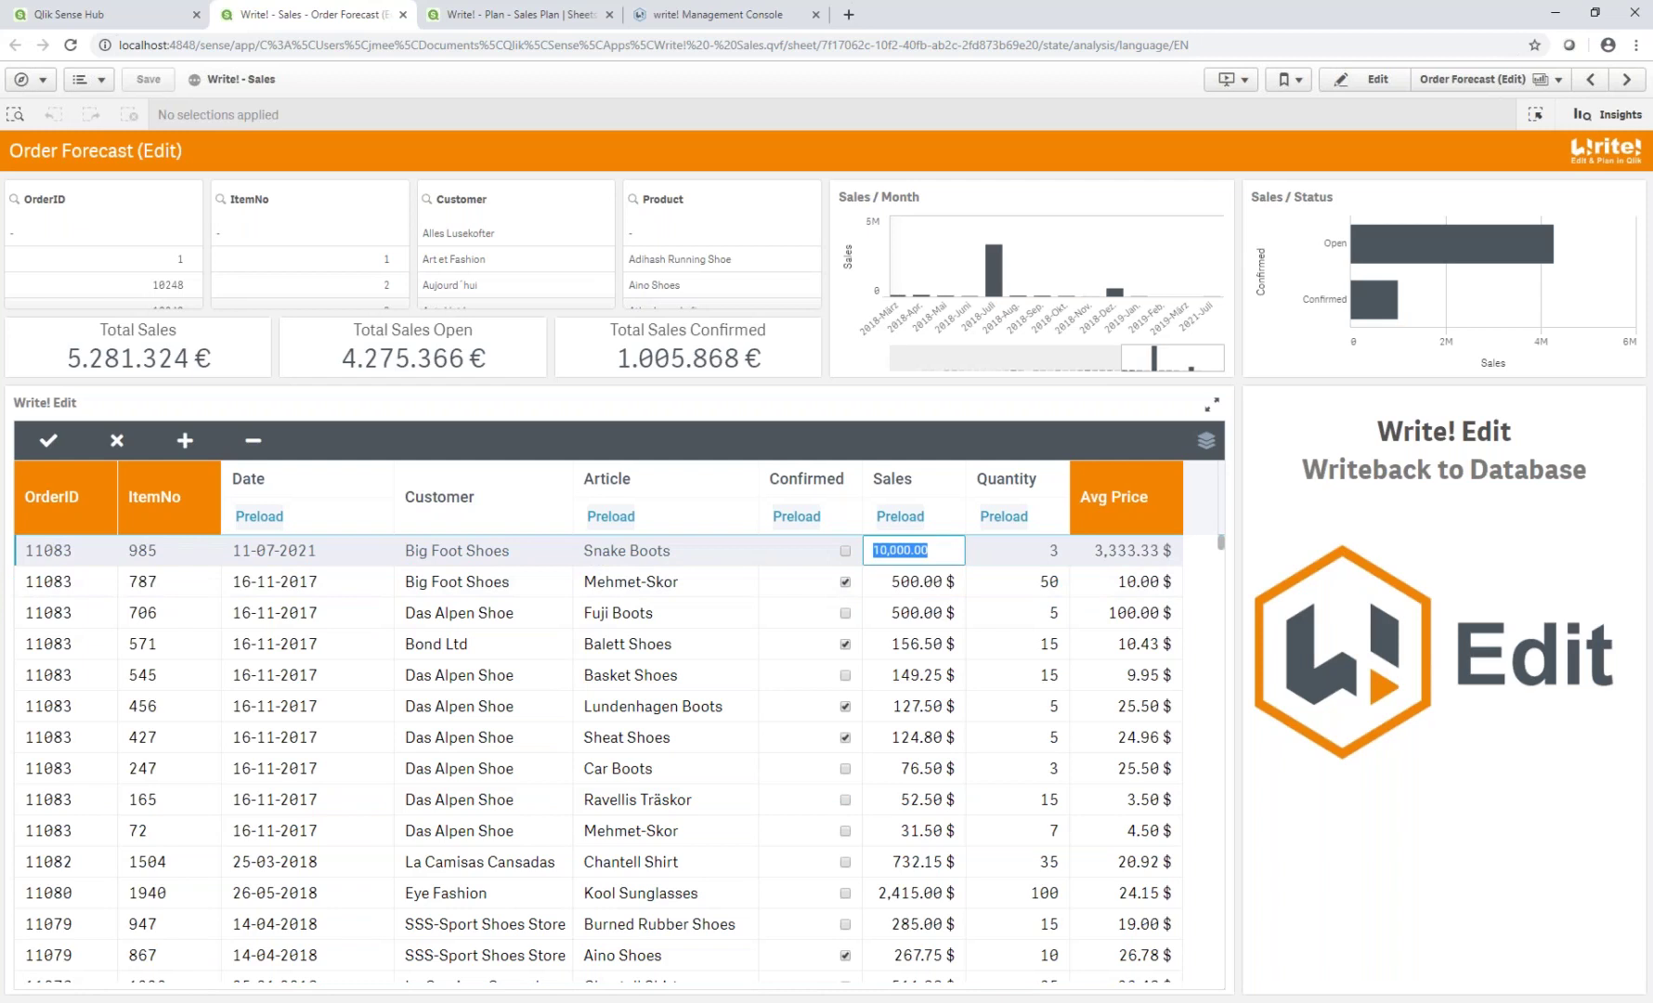
pyautogui.write('5000')
pyautogui.press('Return')
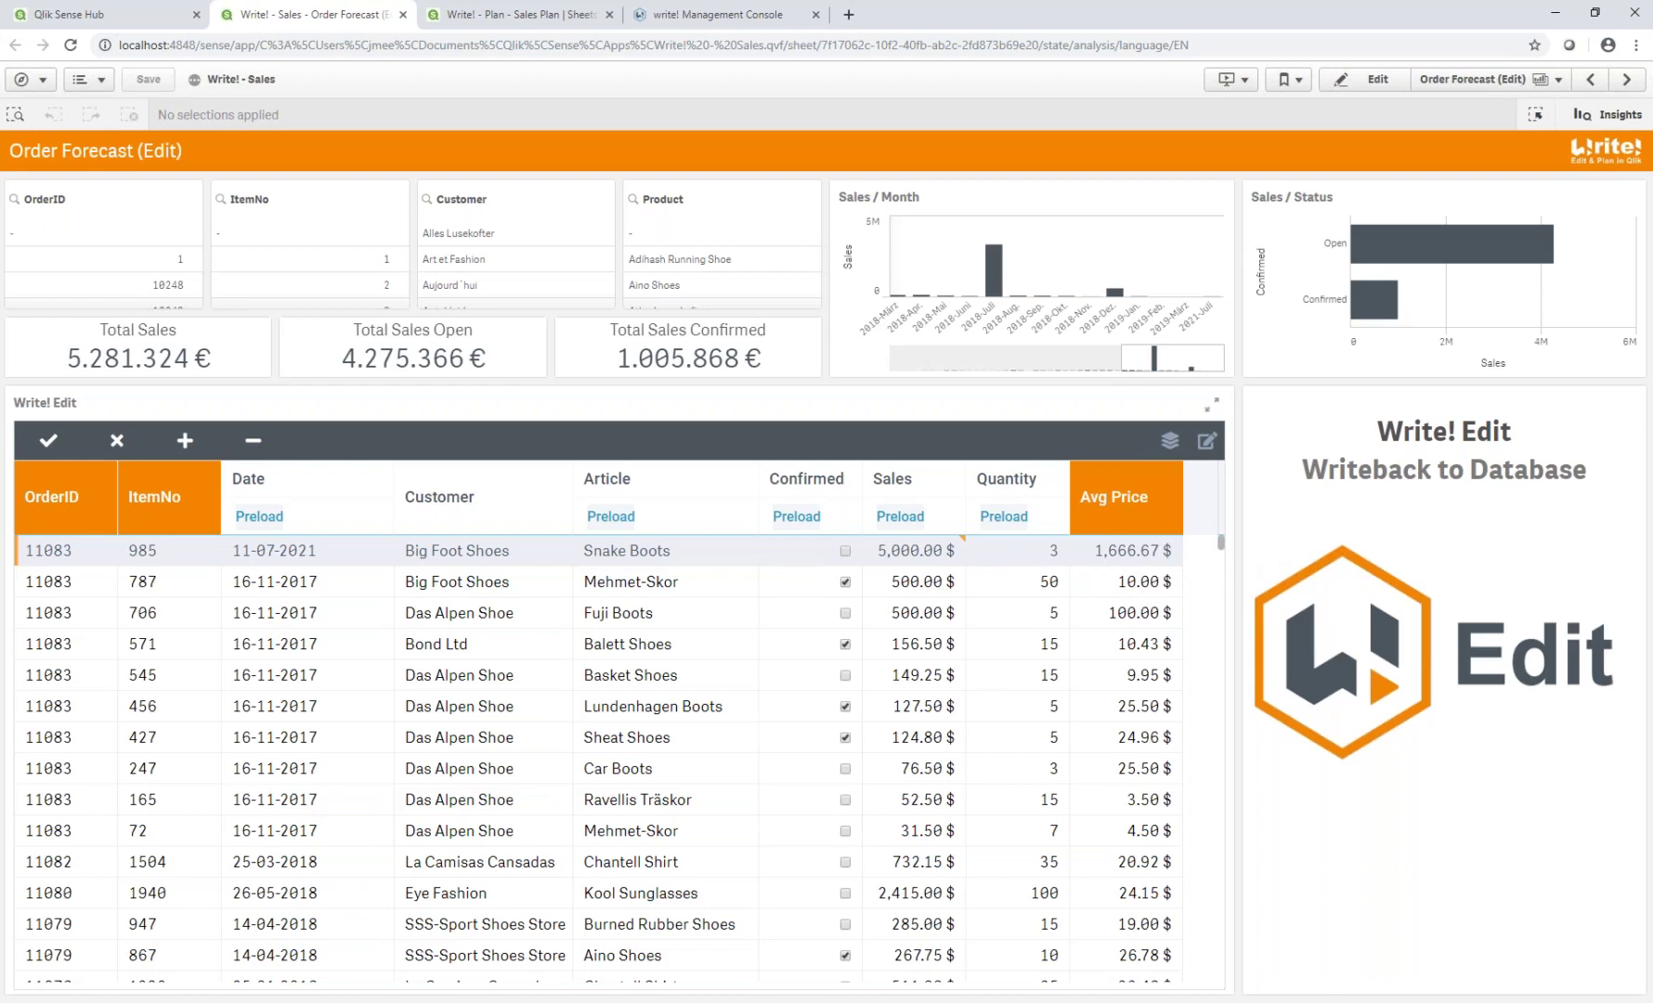
pyautogui.click(116, 440)
# Step: Browse further order rows in the Write! Edit table and return to its first rows
pyautogui.scroll(-15, 1170, 664)
pyautogui.scroll(-10, 1170, 670)
pyautogui.moveTo(1224, 679); pyautogui.dragTo(1222, 542)
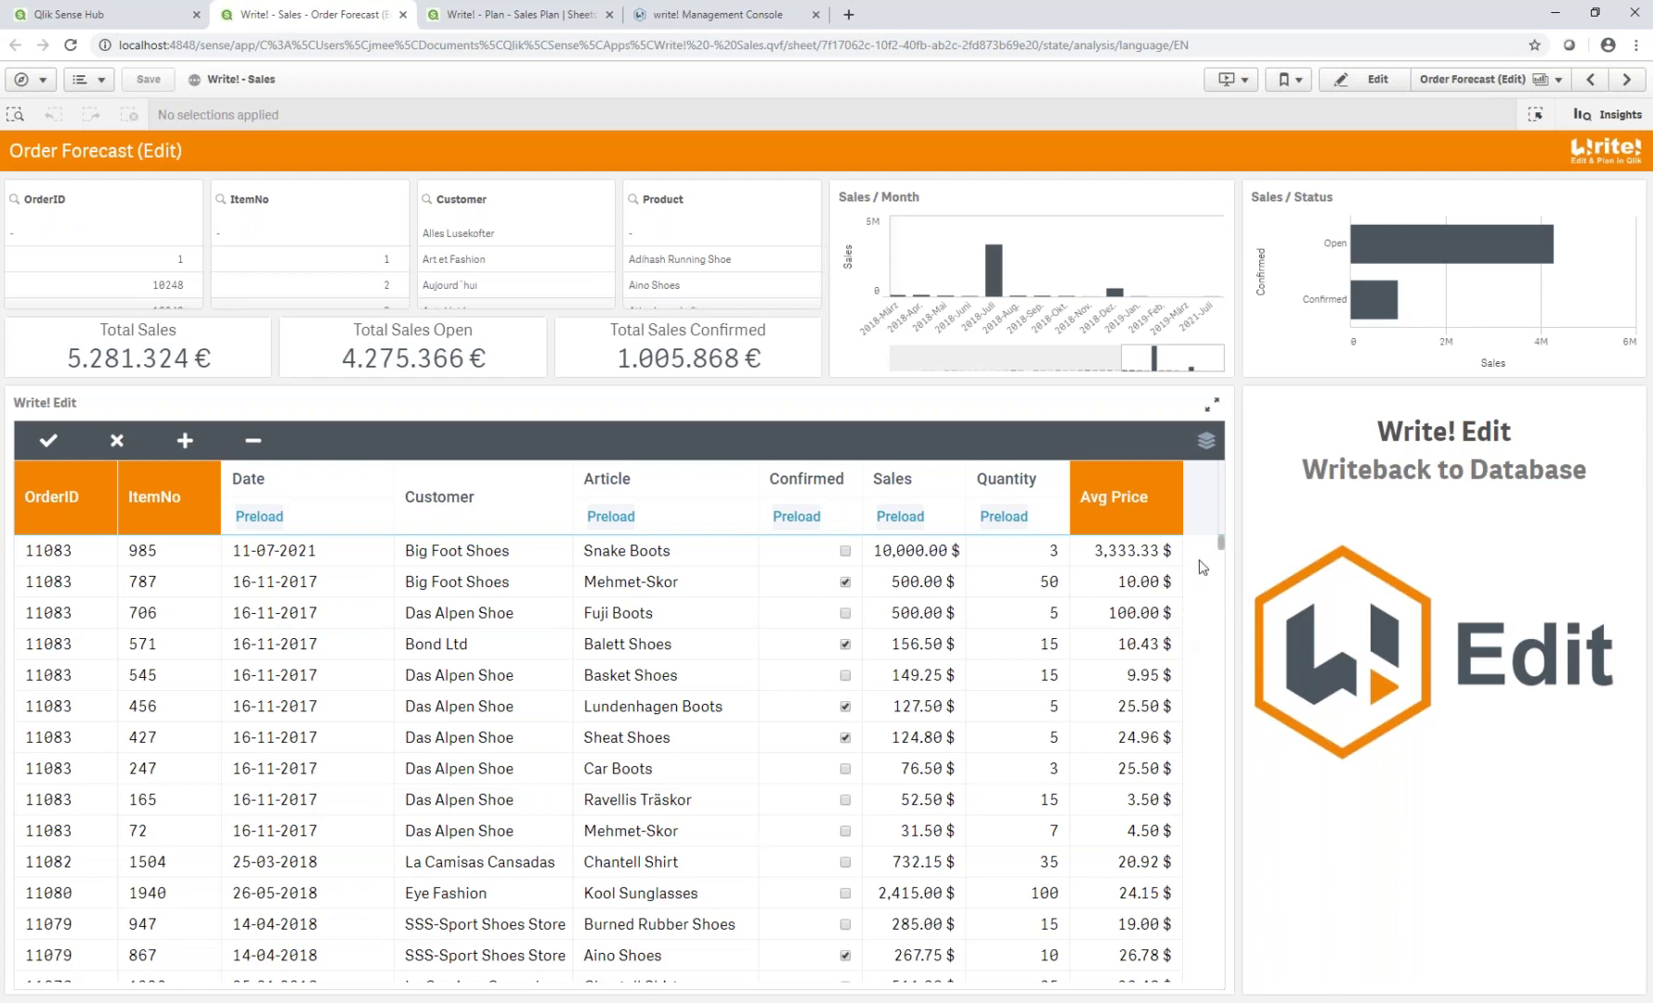
pyautogui.scroll(-20, 1202, 567)
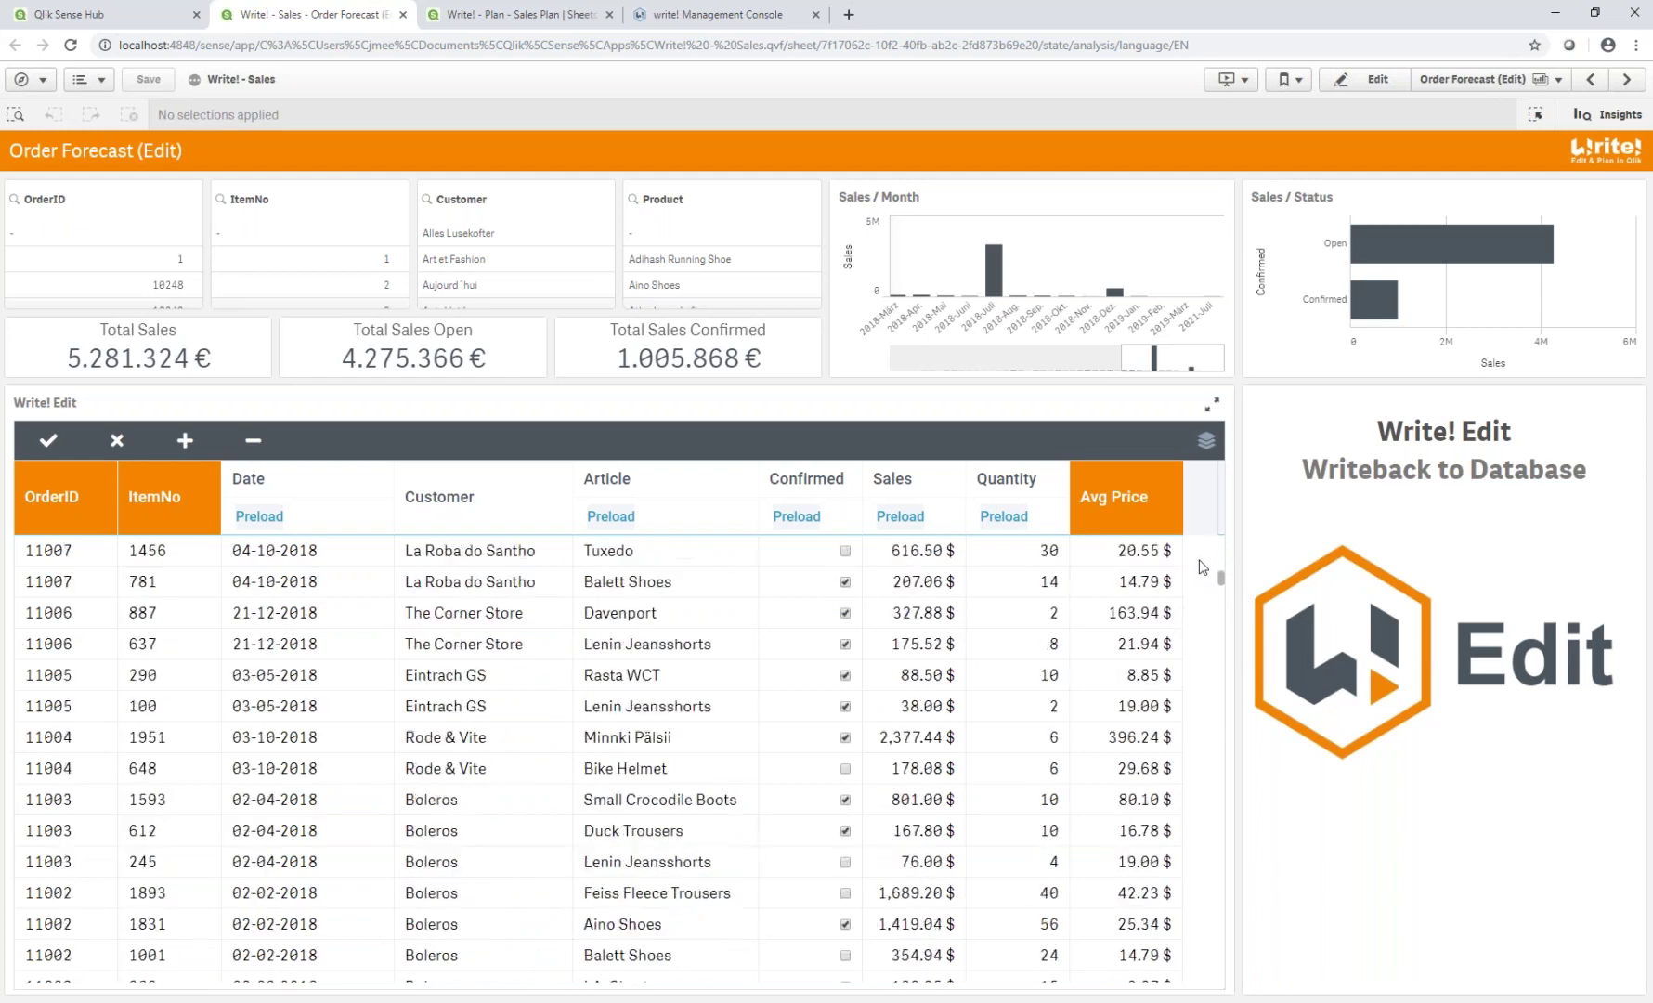
pyautogui.scroll(-8, 1201, 590)
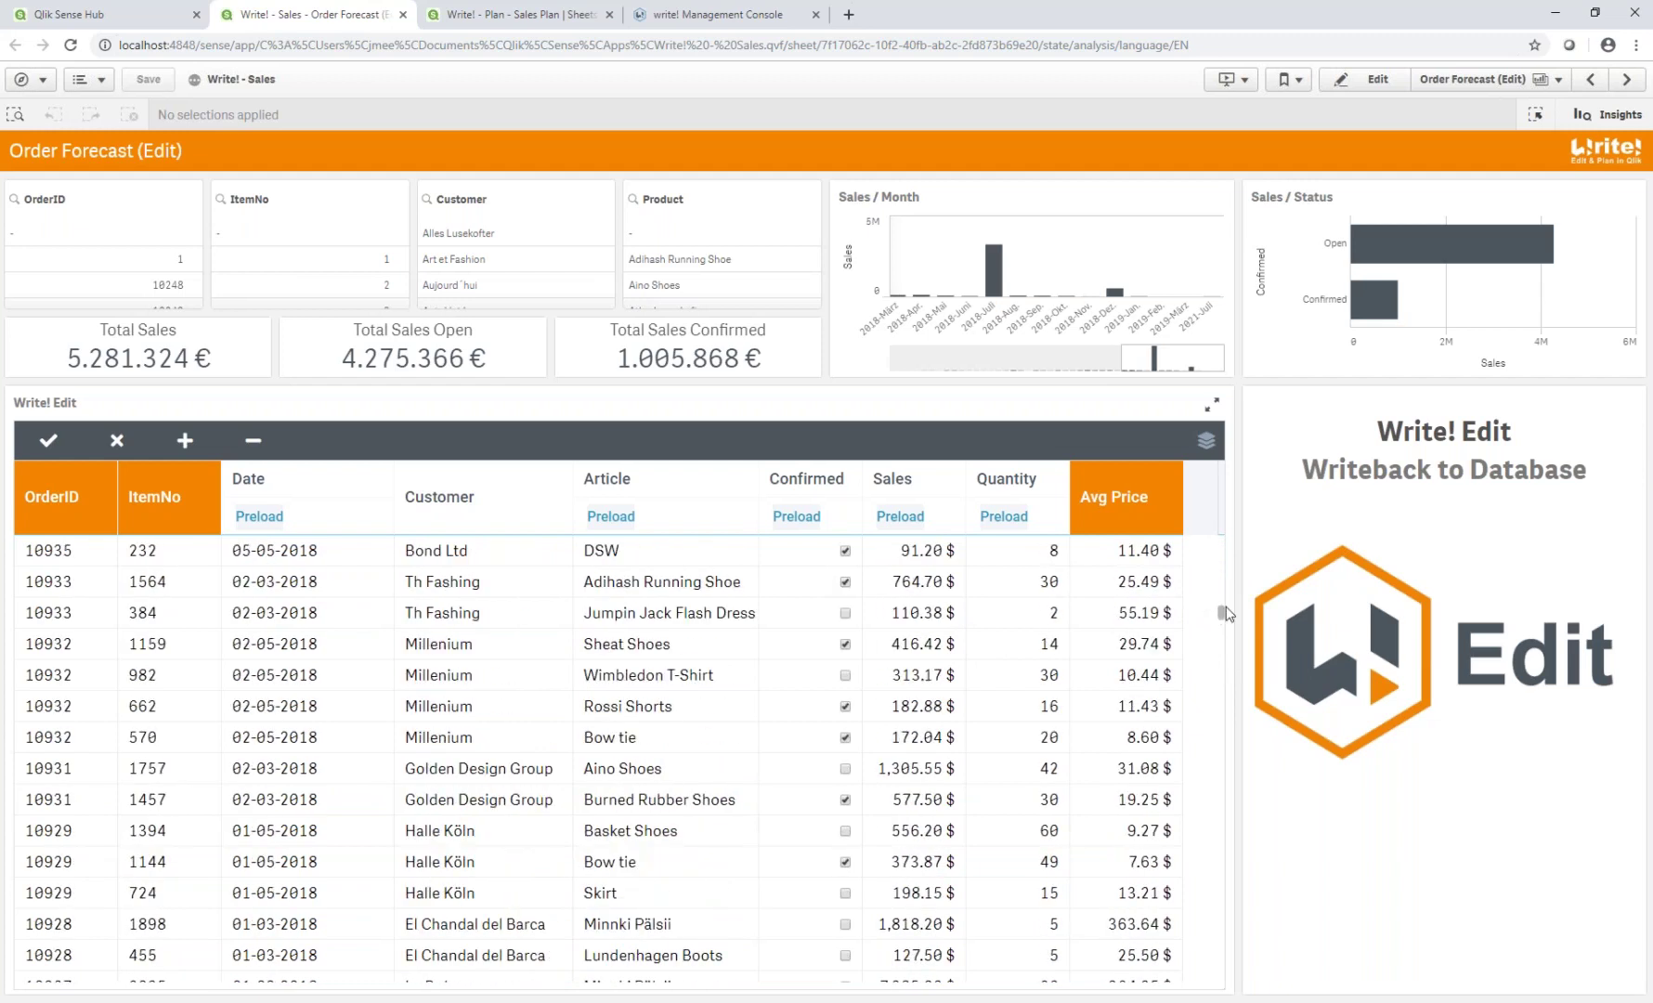
pyautogui.moveTo(1222, 615); pyautogui.dragTo(1224, 541)
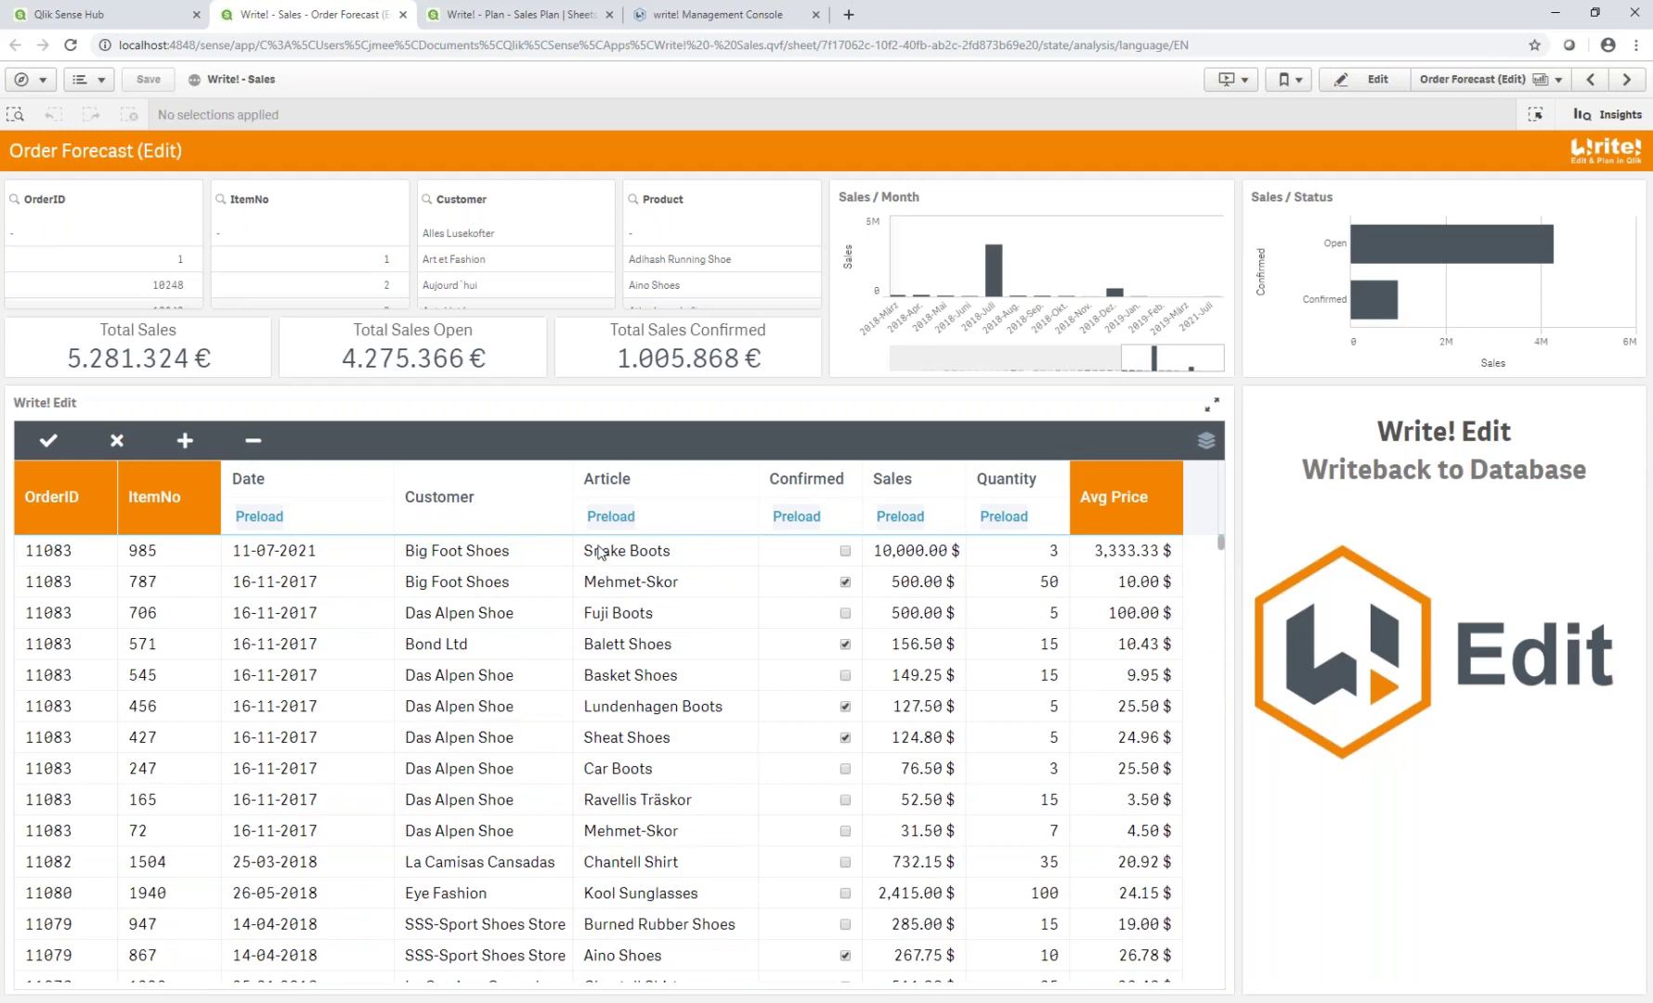
# Step: Preload the column-wide inputs and mark several individual rows as confirmed, including items 545, 247, 72 and 1504
pyautogui.click(792, 519)
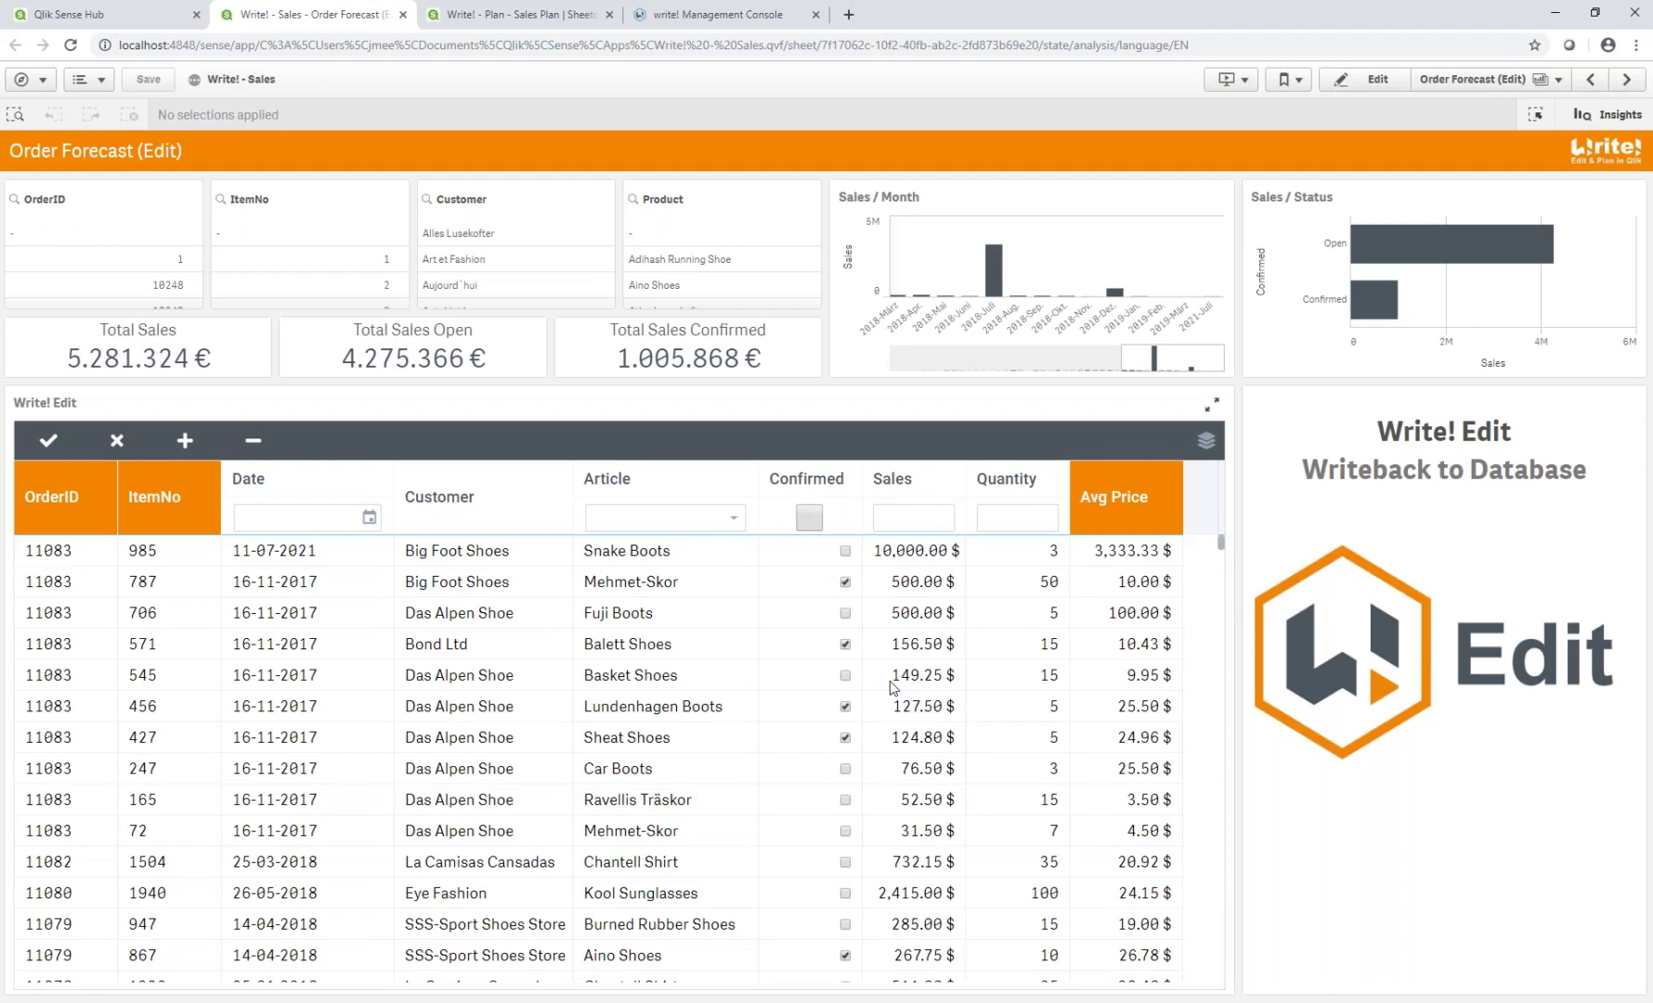
pyautogui.click(845, 675)
pyautogui.click(845, 769)
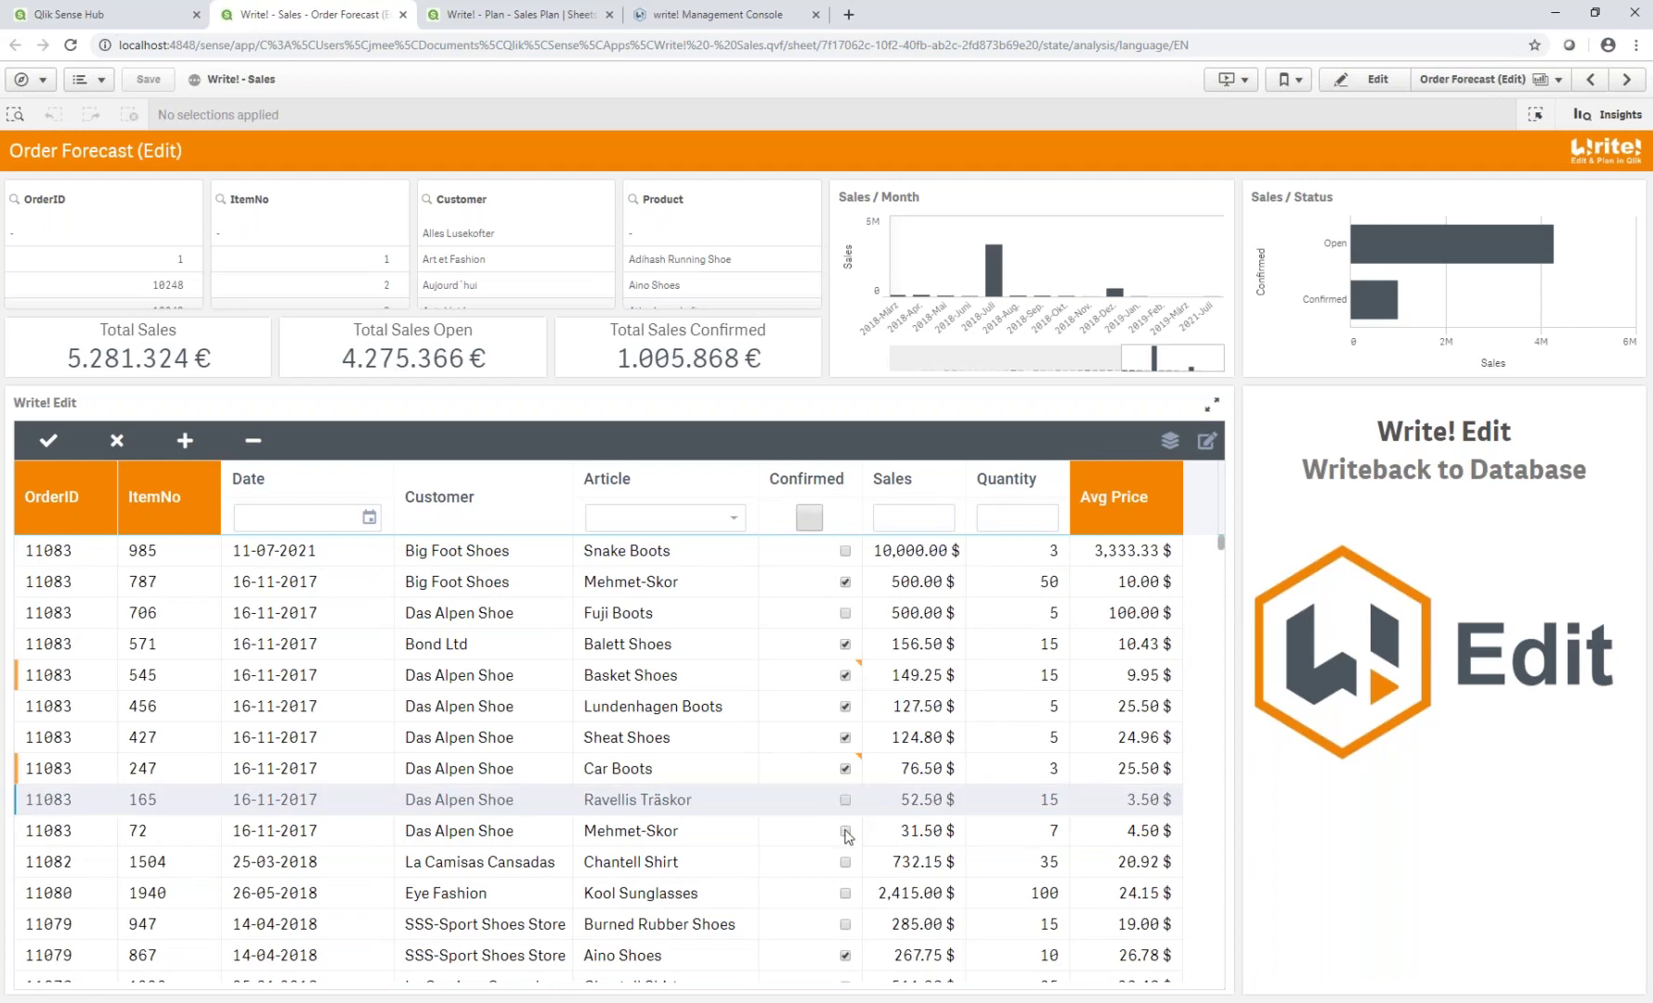
pyautogui.scroll(-1, 847, 830)
pyautogui.click(845, 893)
pyautogui.click(845, 769)
pyautogui.click(845, 736)
pyautogui.scroll(1, 849, 729)
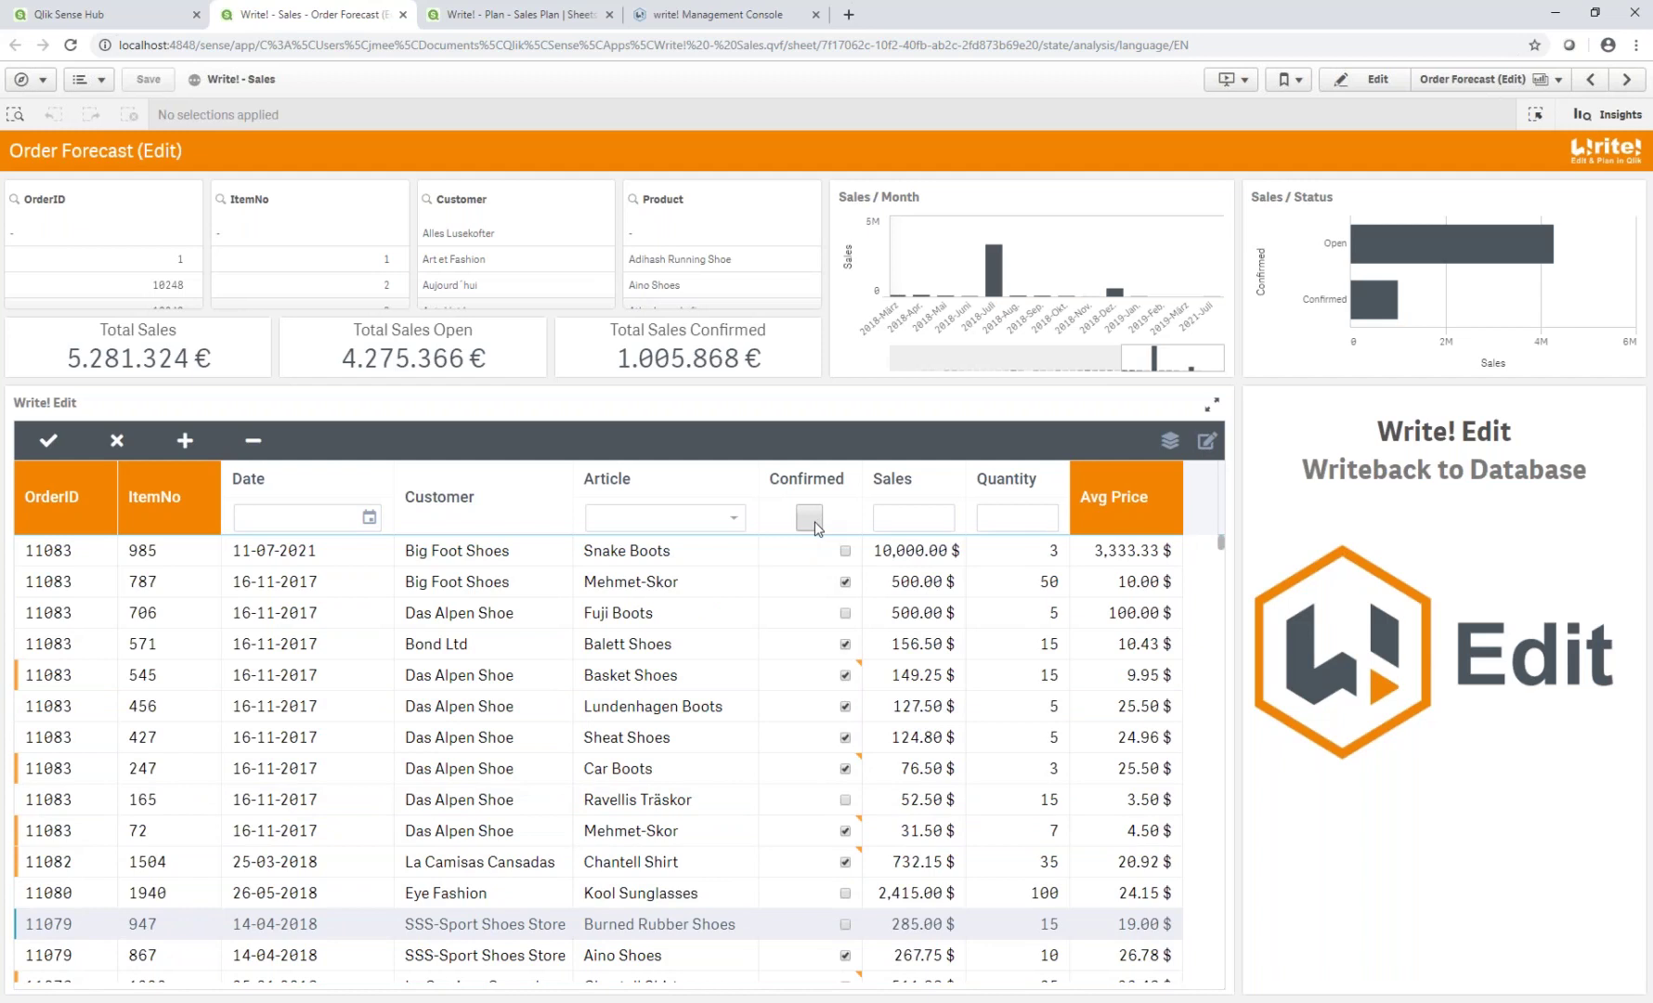
# Step: Mark all table rows as confirmed with the column-wide input, and clear the confirmation for all rows again
pyautogui.click(810, 522)
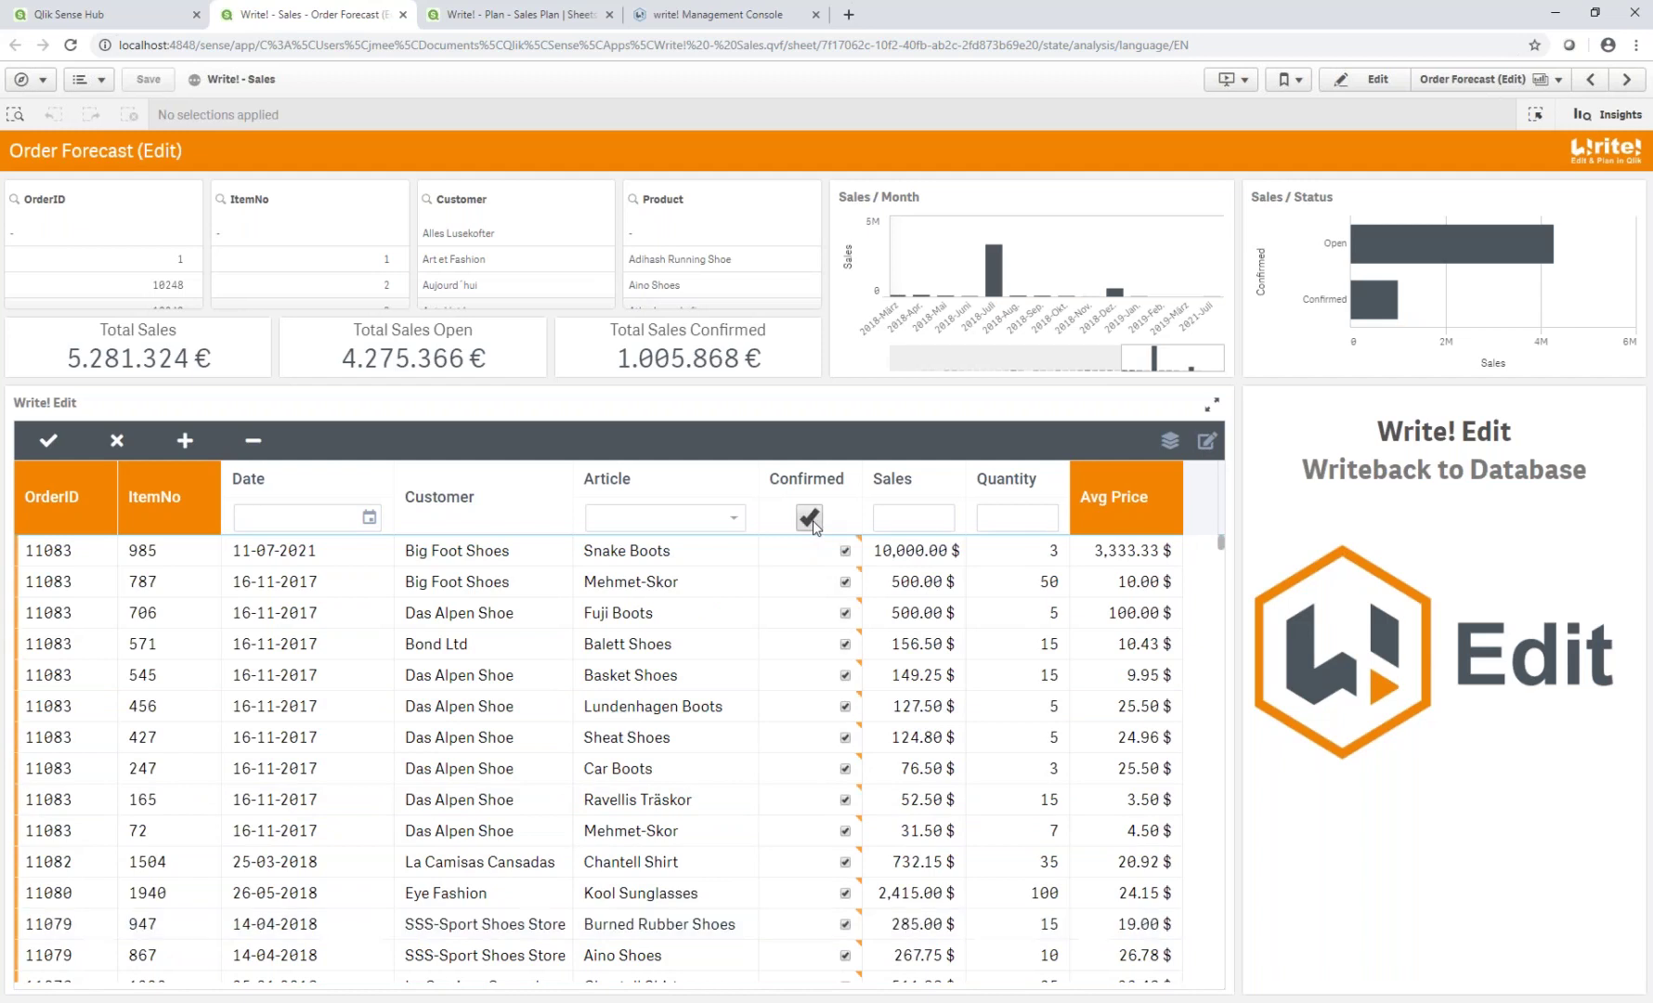
pyautogui.moveTo(1223, 543)
pyautogui.mouseDown()
pyautogui.moveTo(1215, 896)
pyautogui.moveTo(1213, 542)
pyautogui.mouseUp()
pyautogui.click(809, 518)
# Step: Add an empty order row, open its OrderID, ItemNo and Date cells for entry, and remove the row again
pyautogui.click(184, 438)
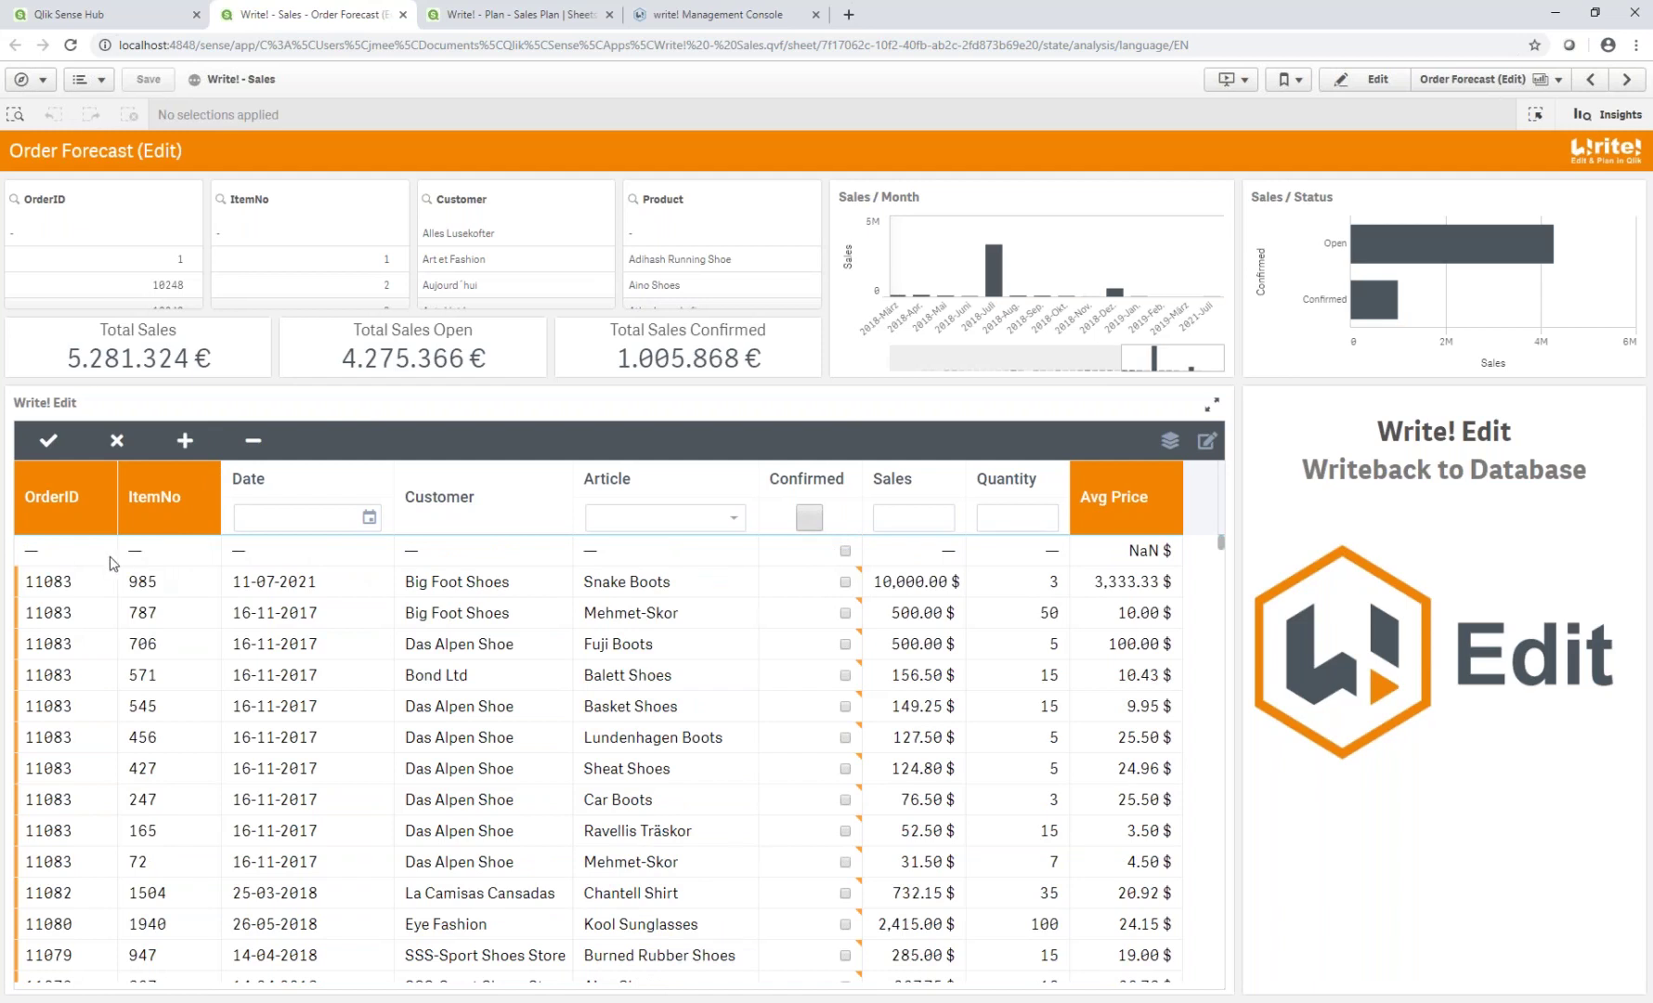
pyautogui.click(55, 550)
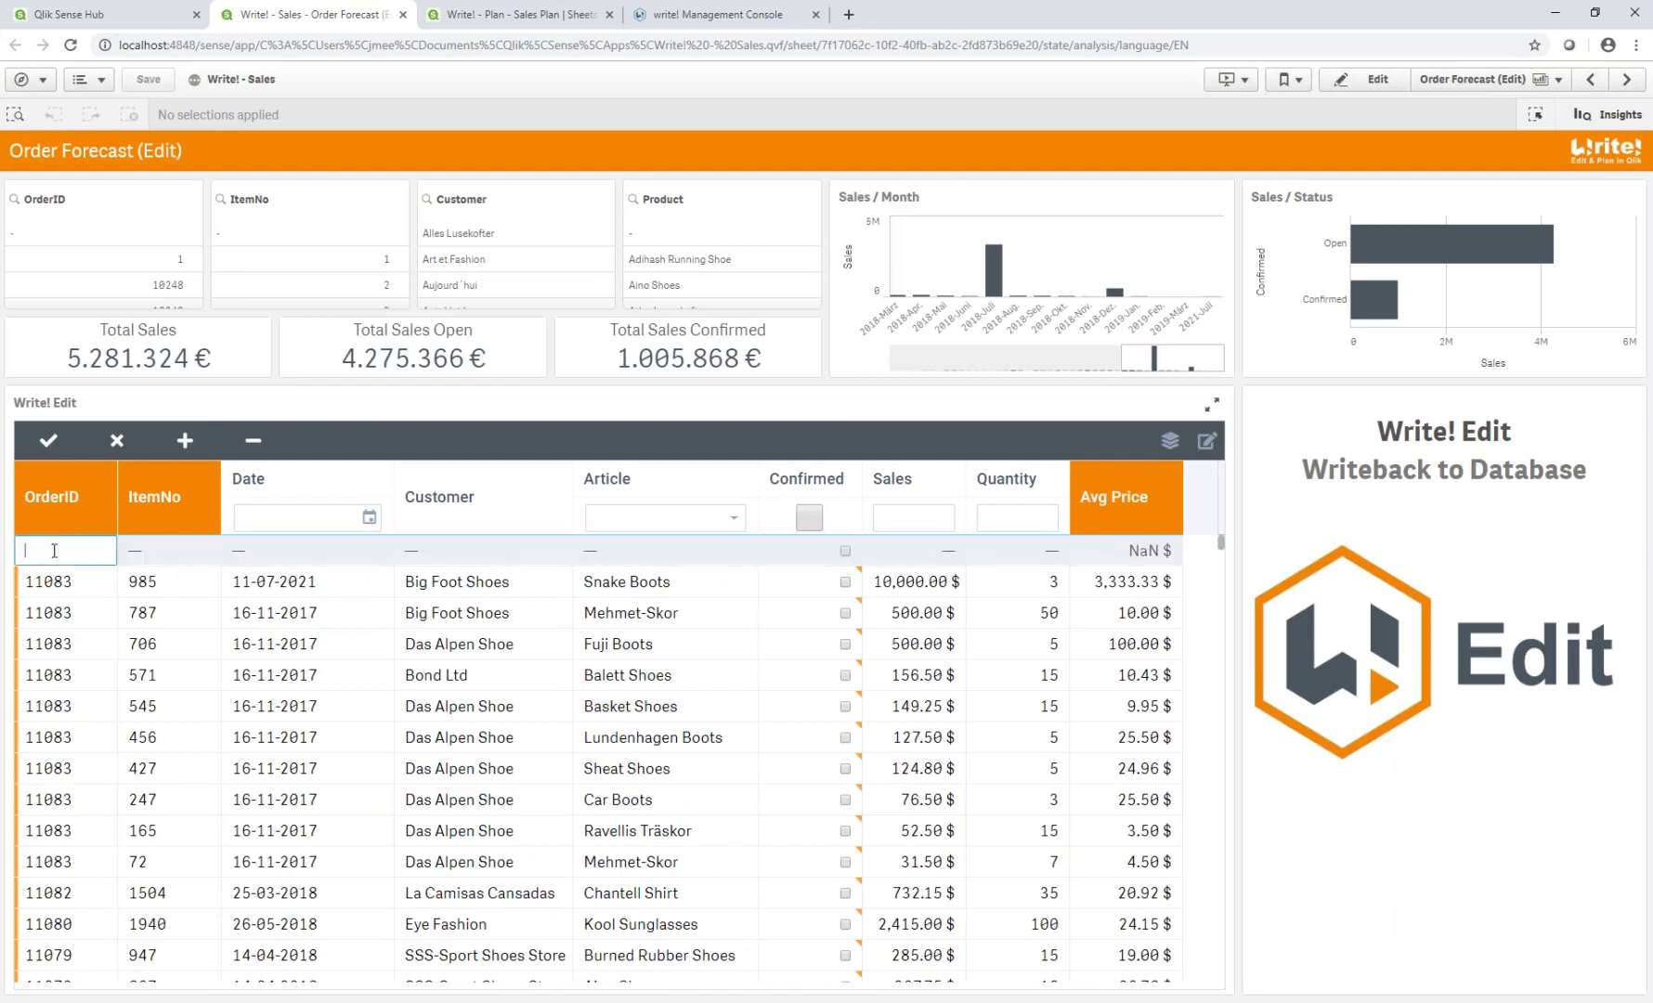
pyautogui.click(152, 549)
pyautogui.click(298, 557)
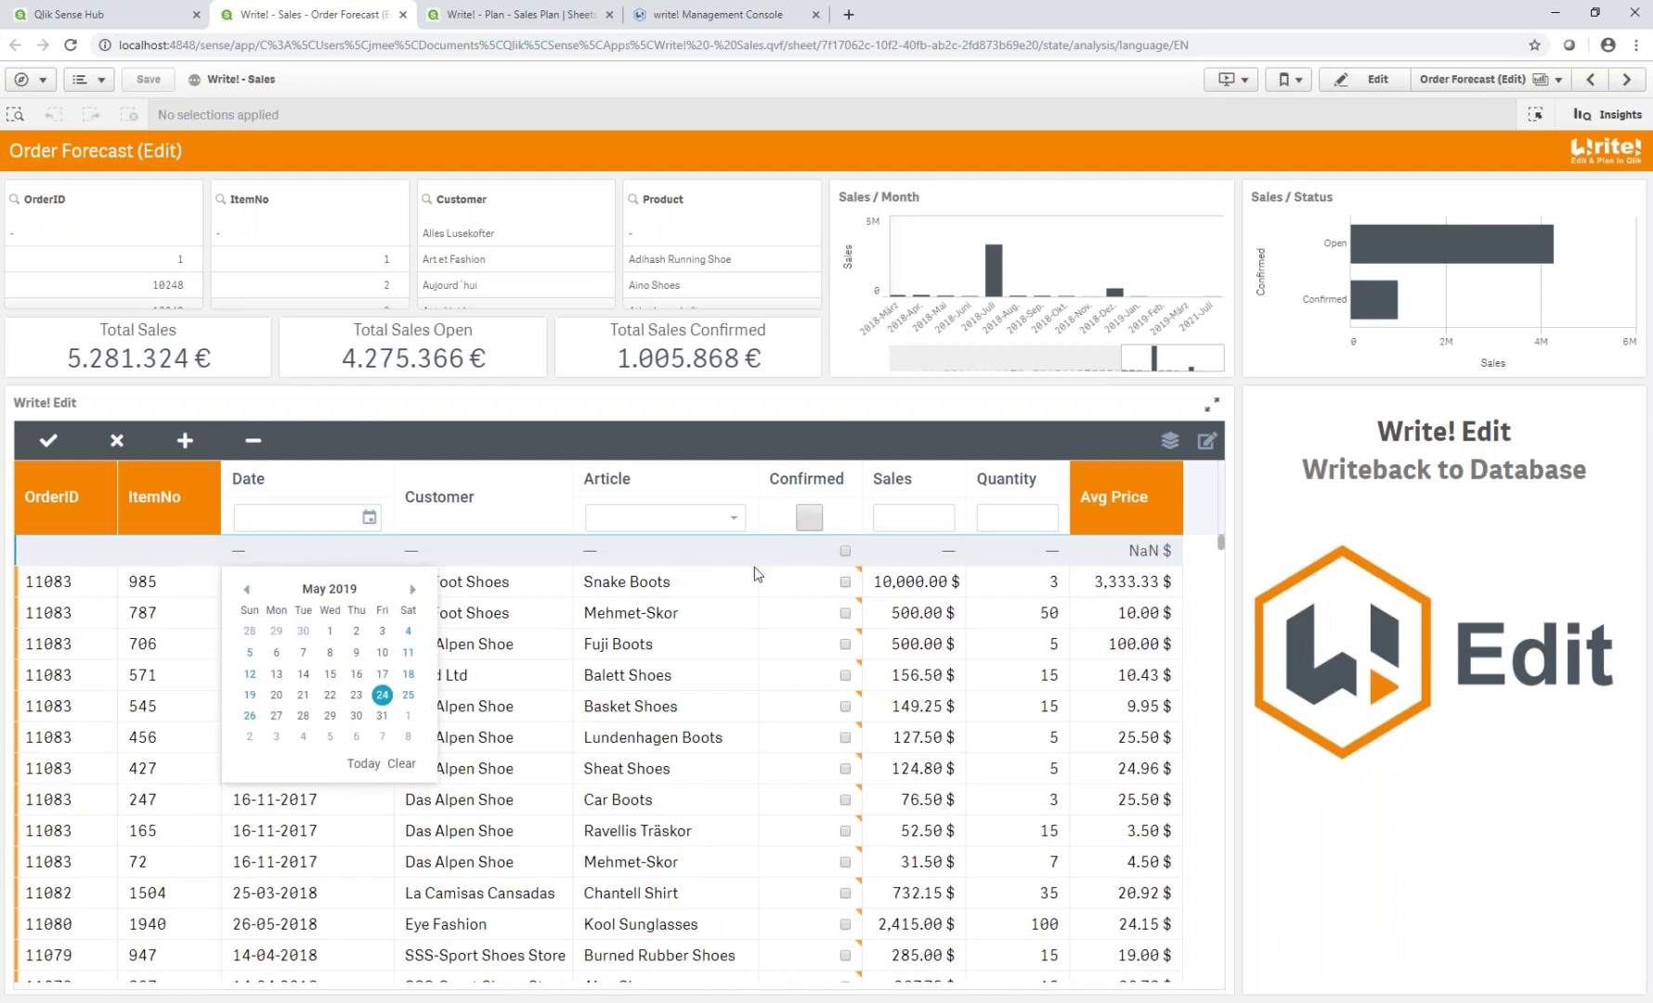
pyautogui.click(102, 557)
pyautogui.click(253, 440)
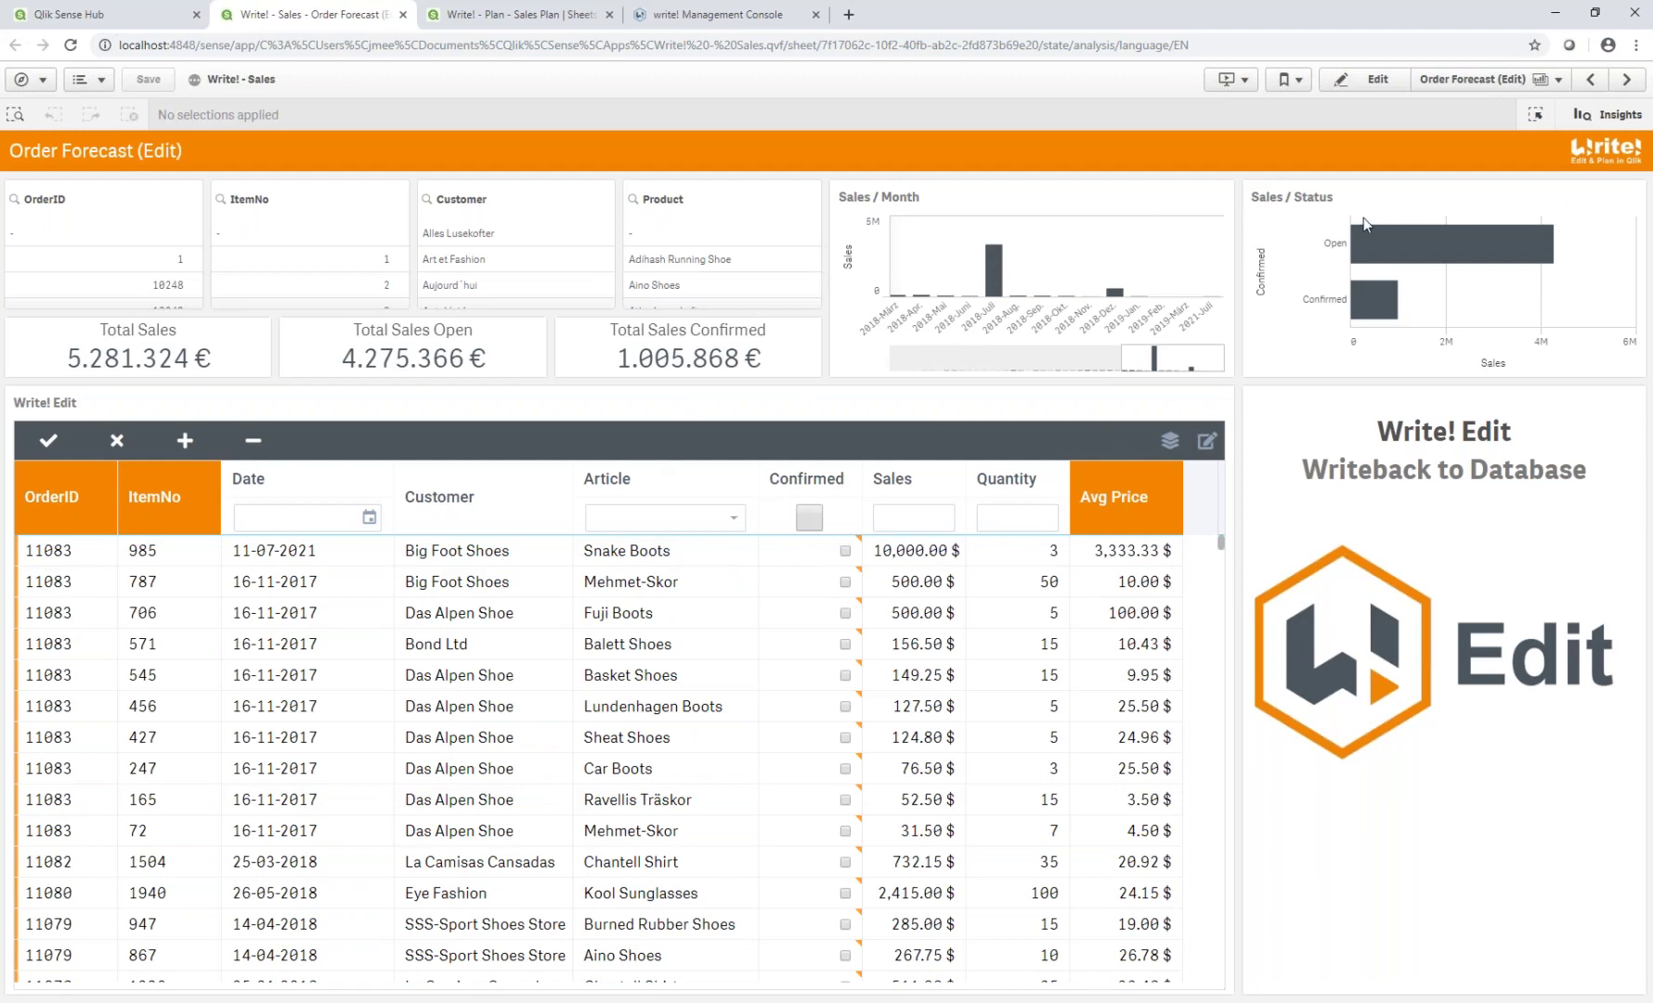
# Step: Open the sheet for editing and review the Confirmed dimension's settings and field type options in the Write! Edit table
pyautogui.click(1362, 85)
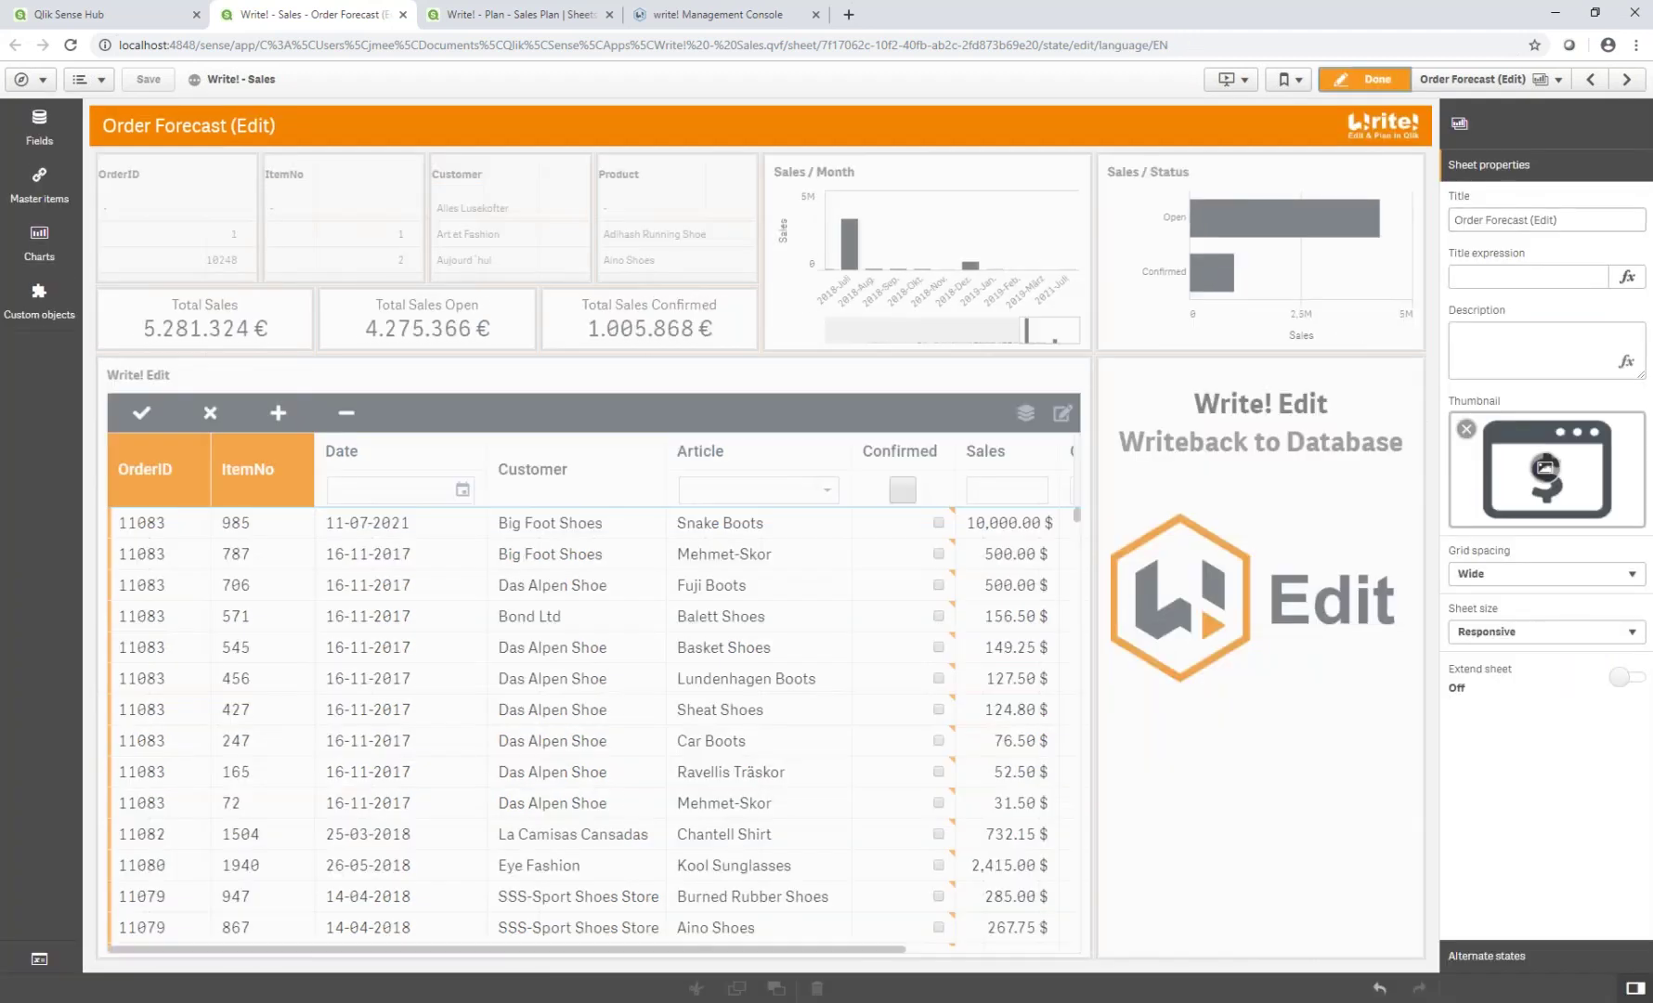
pyautogui.click(766, 380)
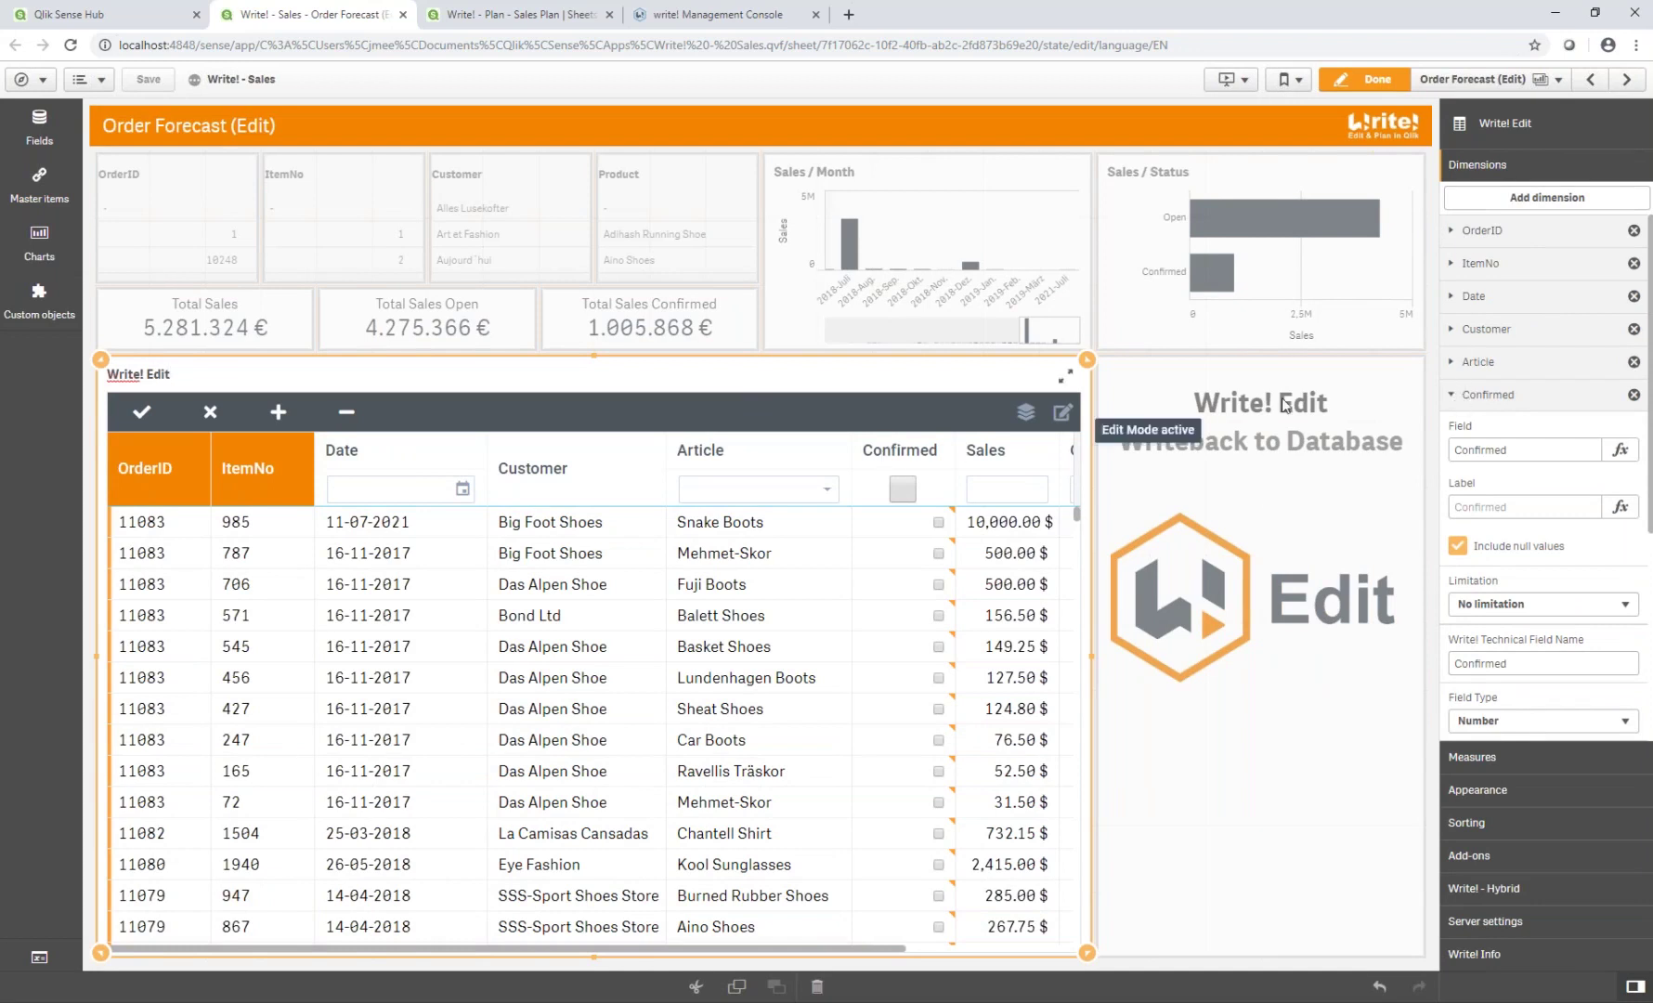
pyautogui.click(1453, 397)
pyautogui.click(1452, 397)
pyautogui.scroll(-1, 1486, 413)
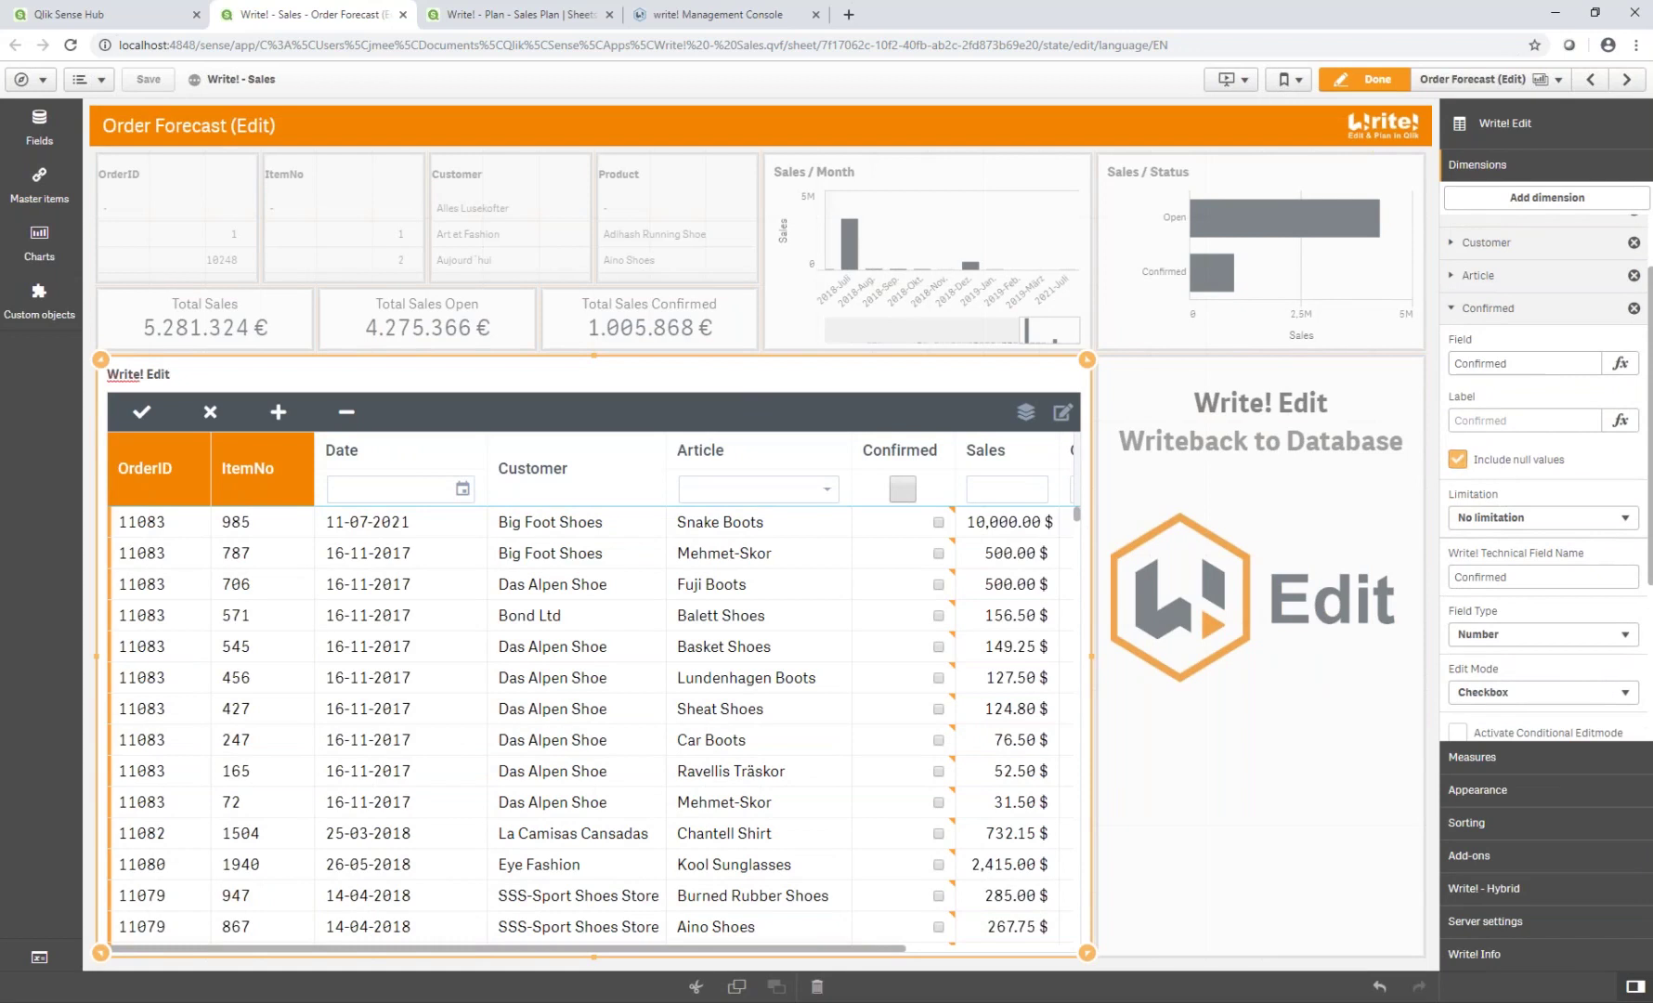
pyautogui.scroll(-1, 1509, 471)
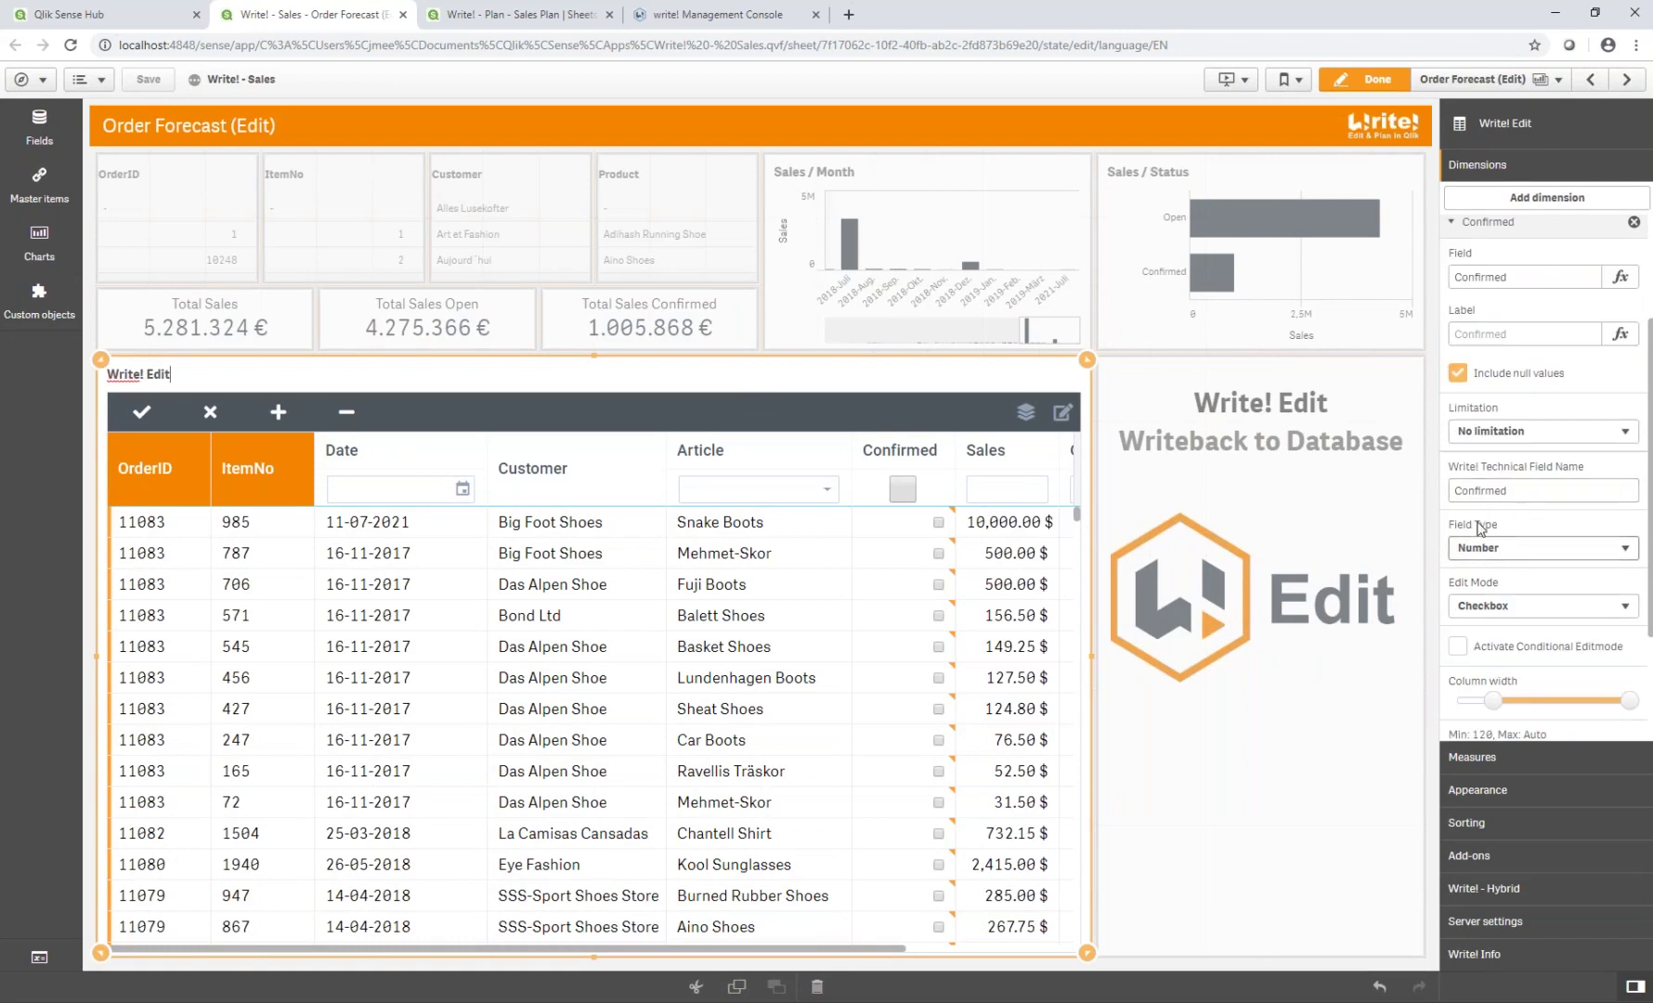
pyautogui.click(1511, 551)
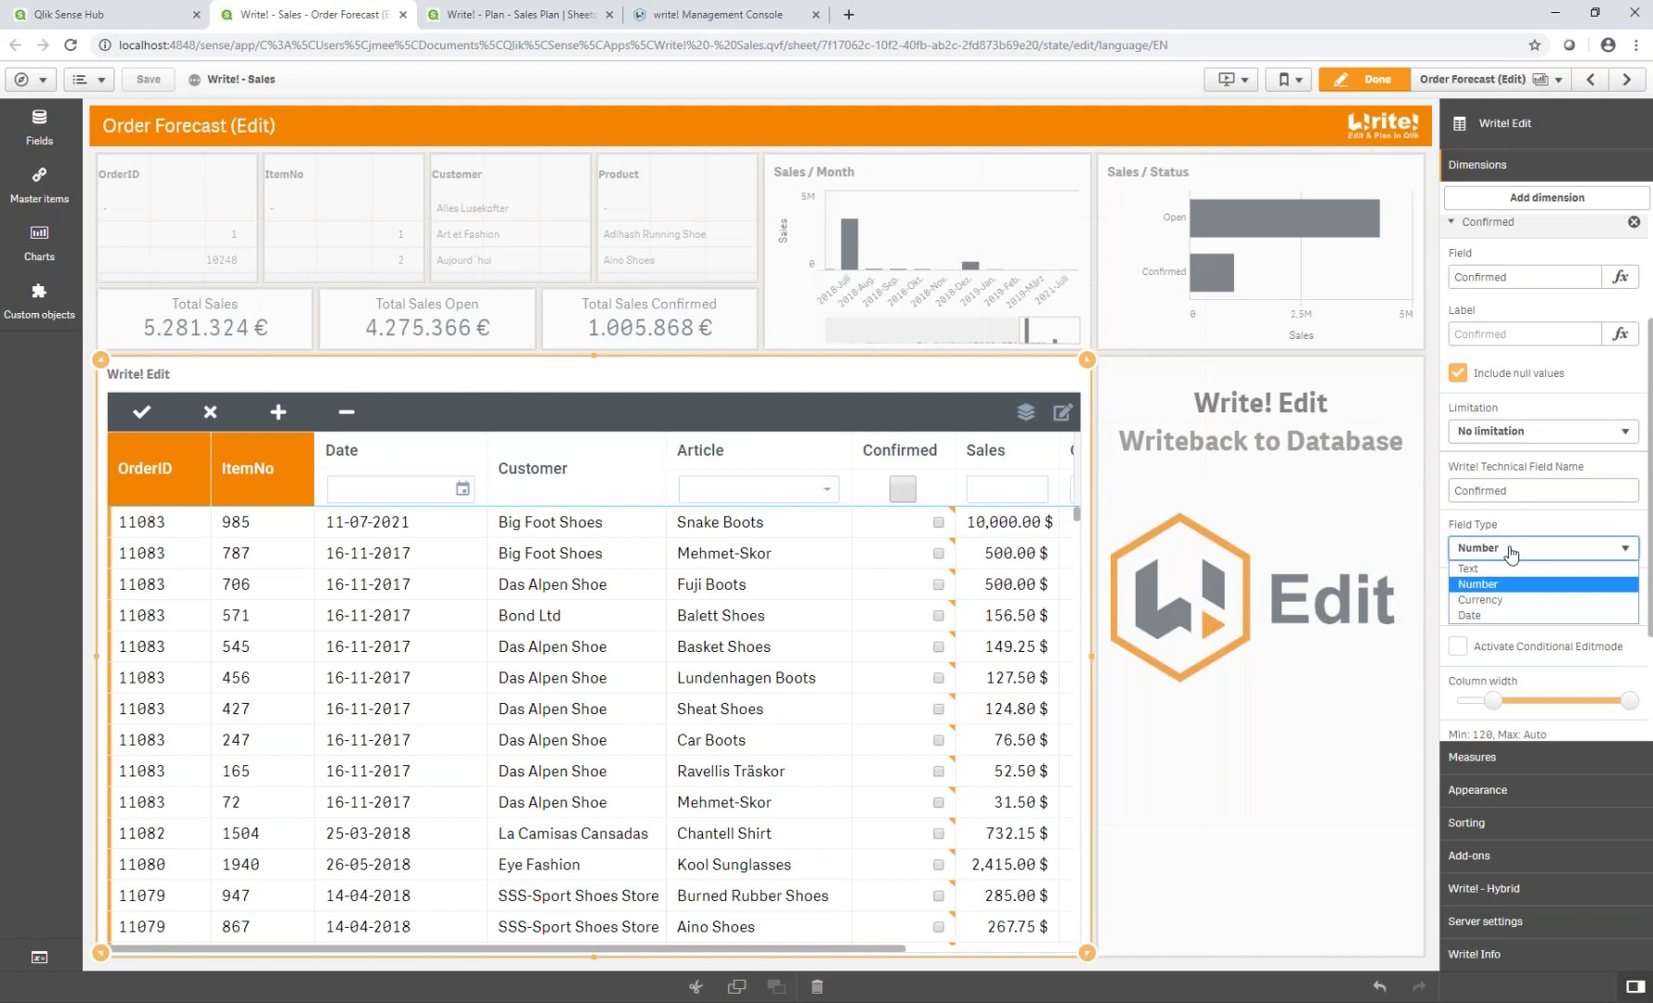
pyautogui.click(1511, 552)
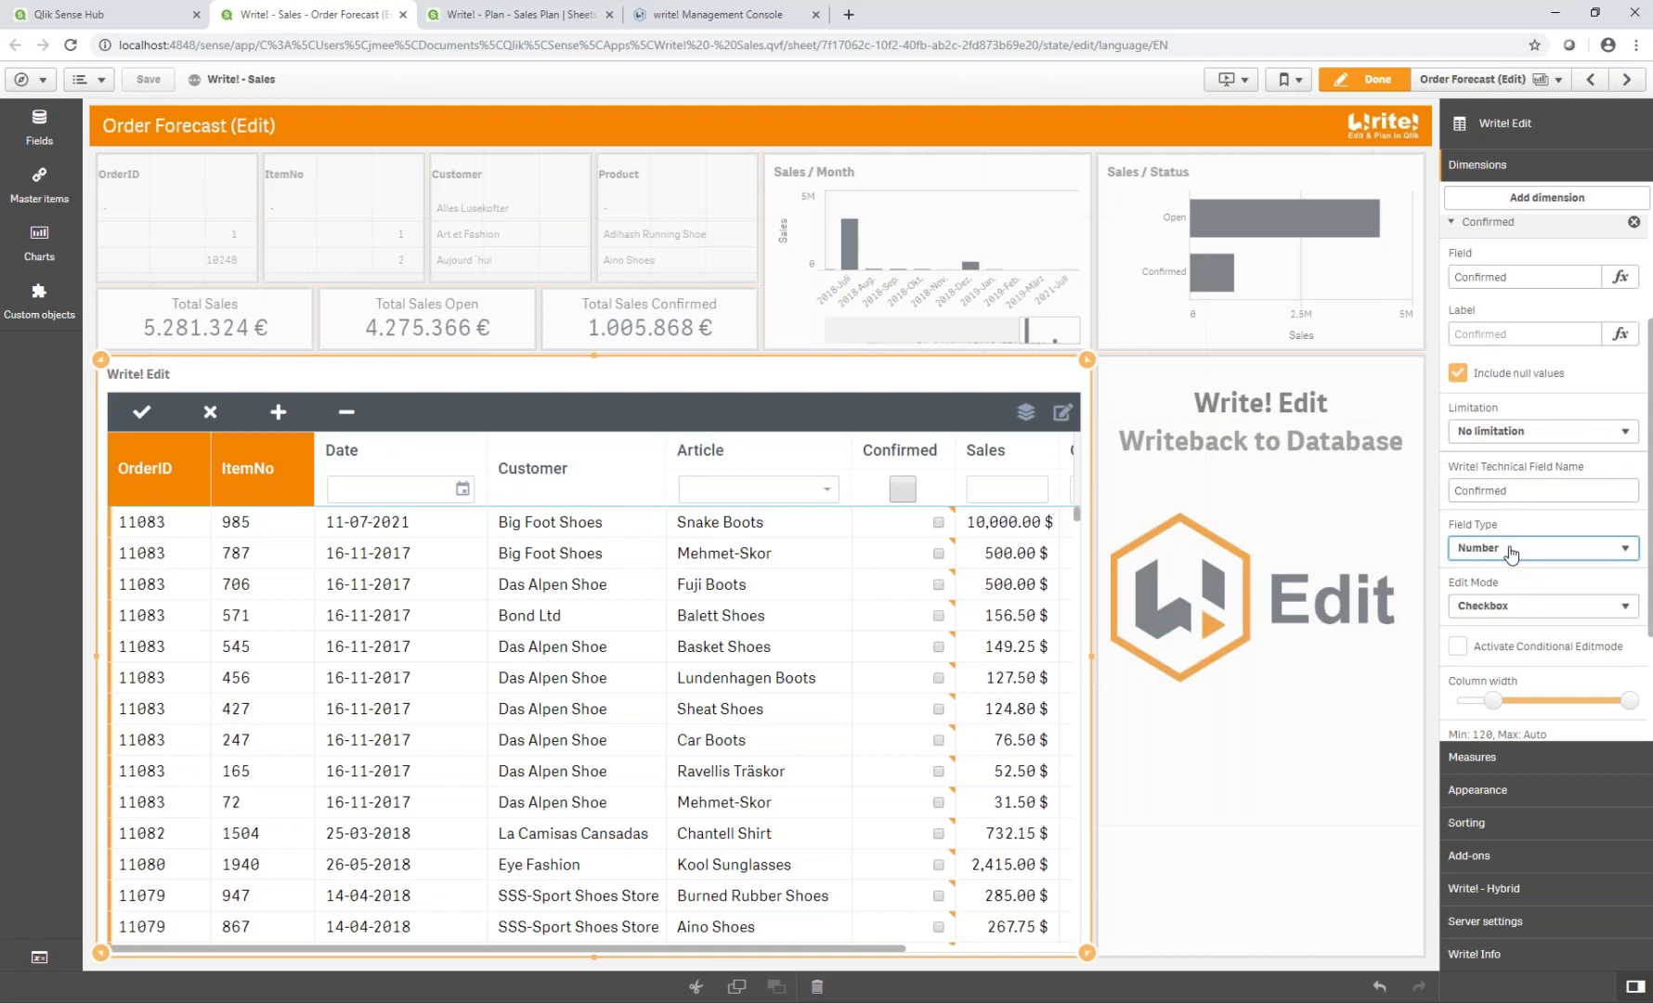
pyautogui.scroll(-1, 1511, 557)
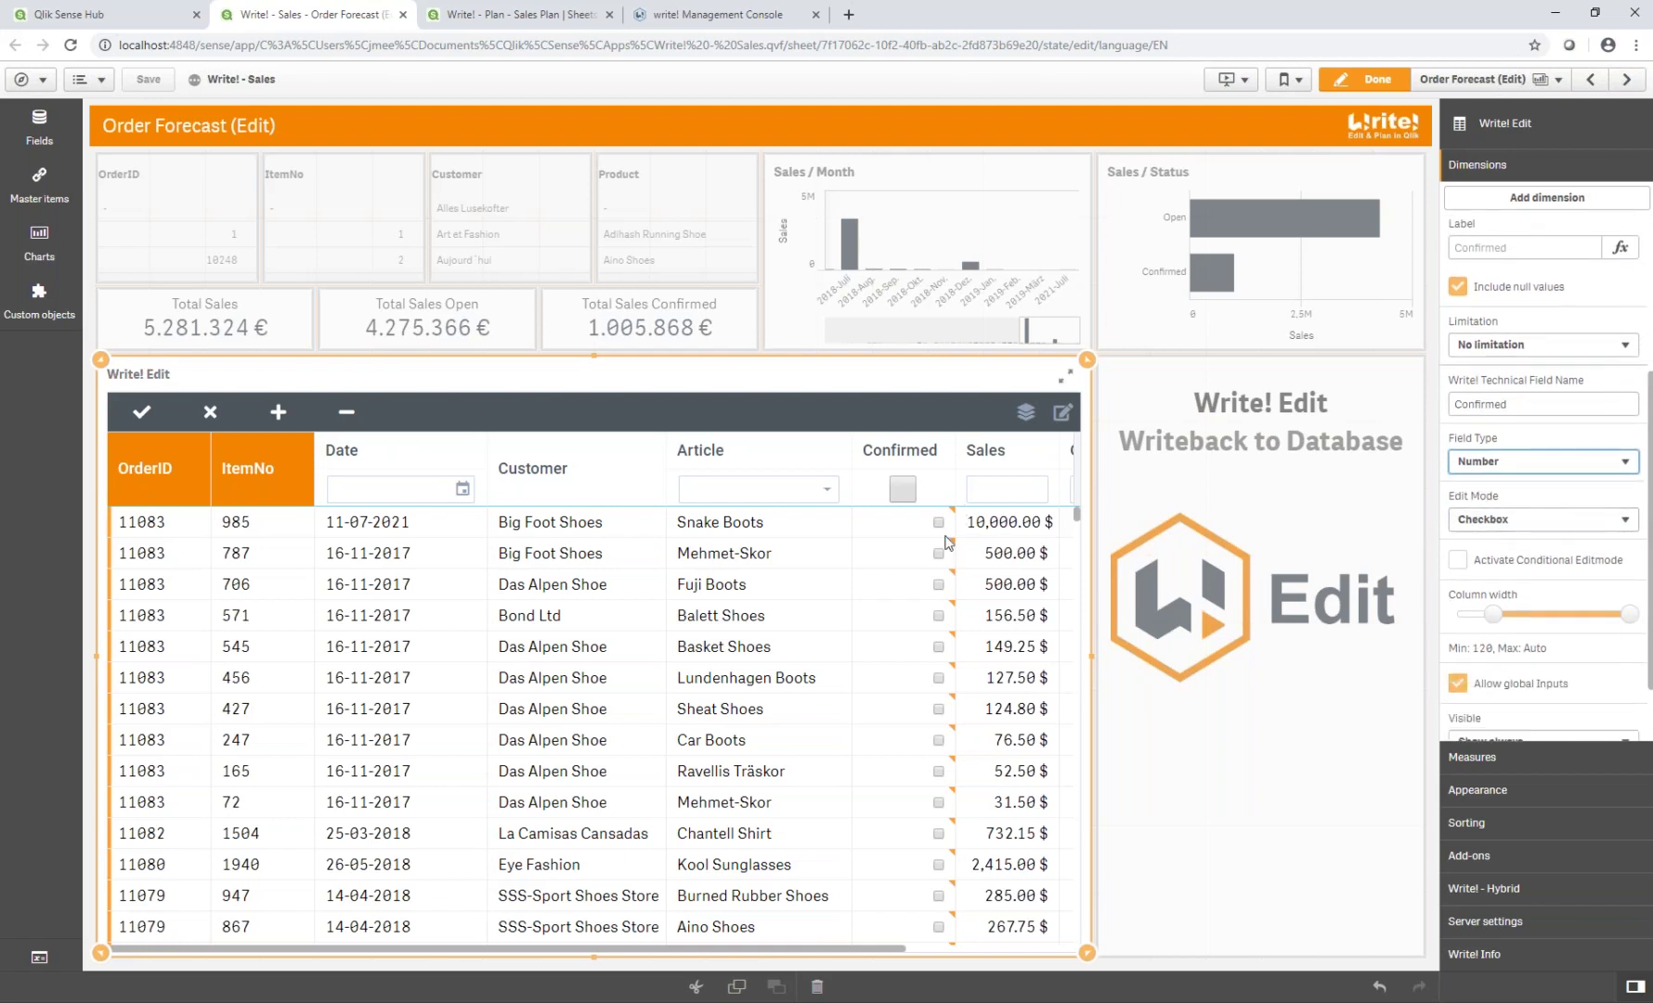
# Step: Change the Confirmed dimension's edit mode to Popup and finish editing the sheet
pyautogui.click(1555, 523)
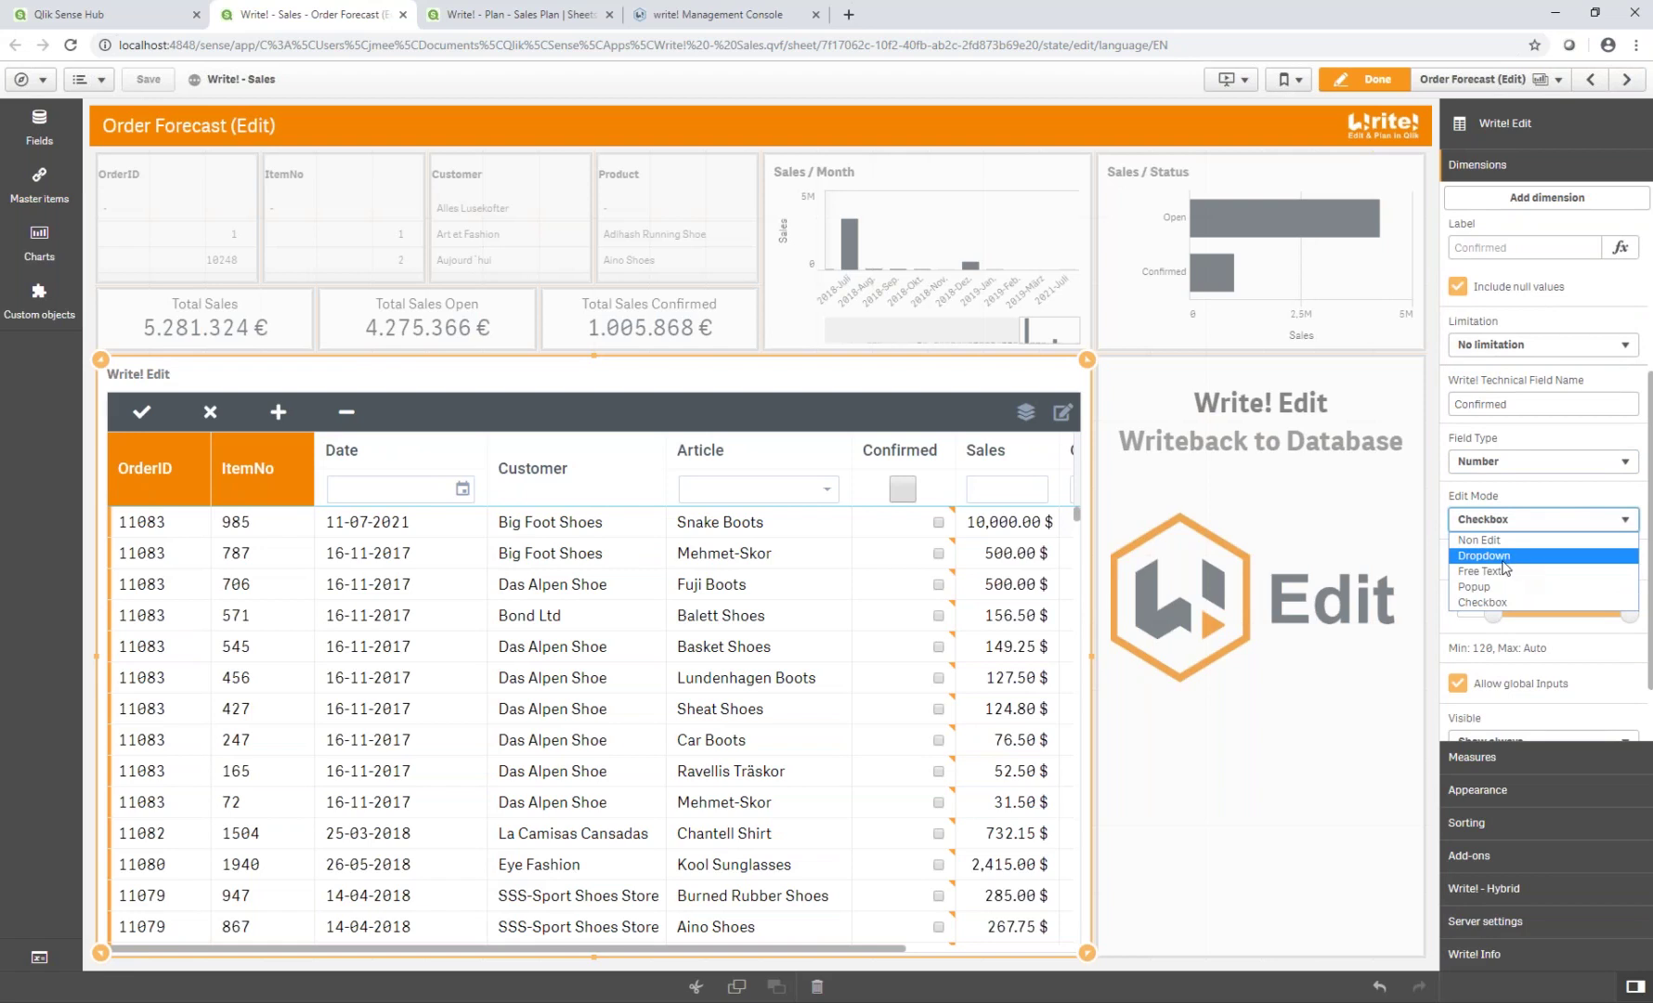
pyautogui.click(1477, 587)
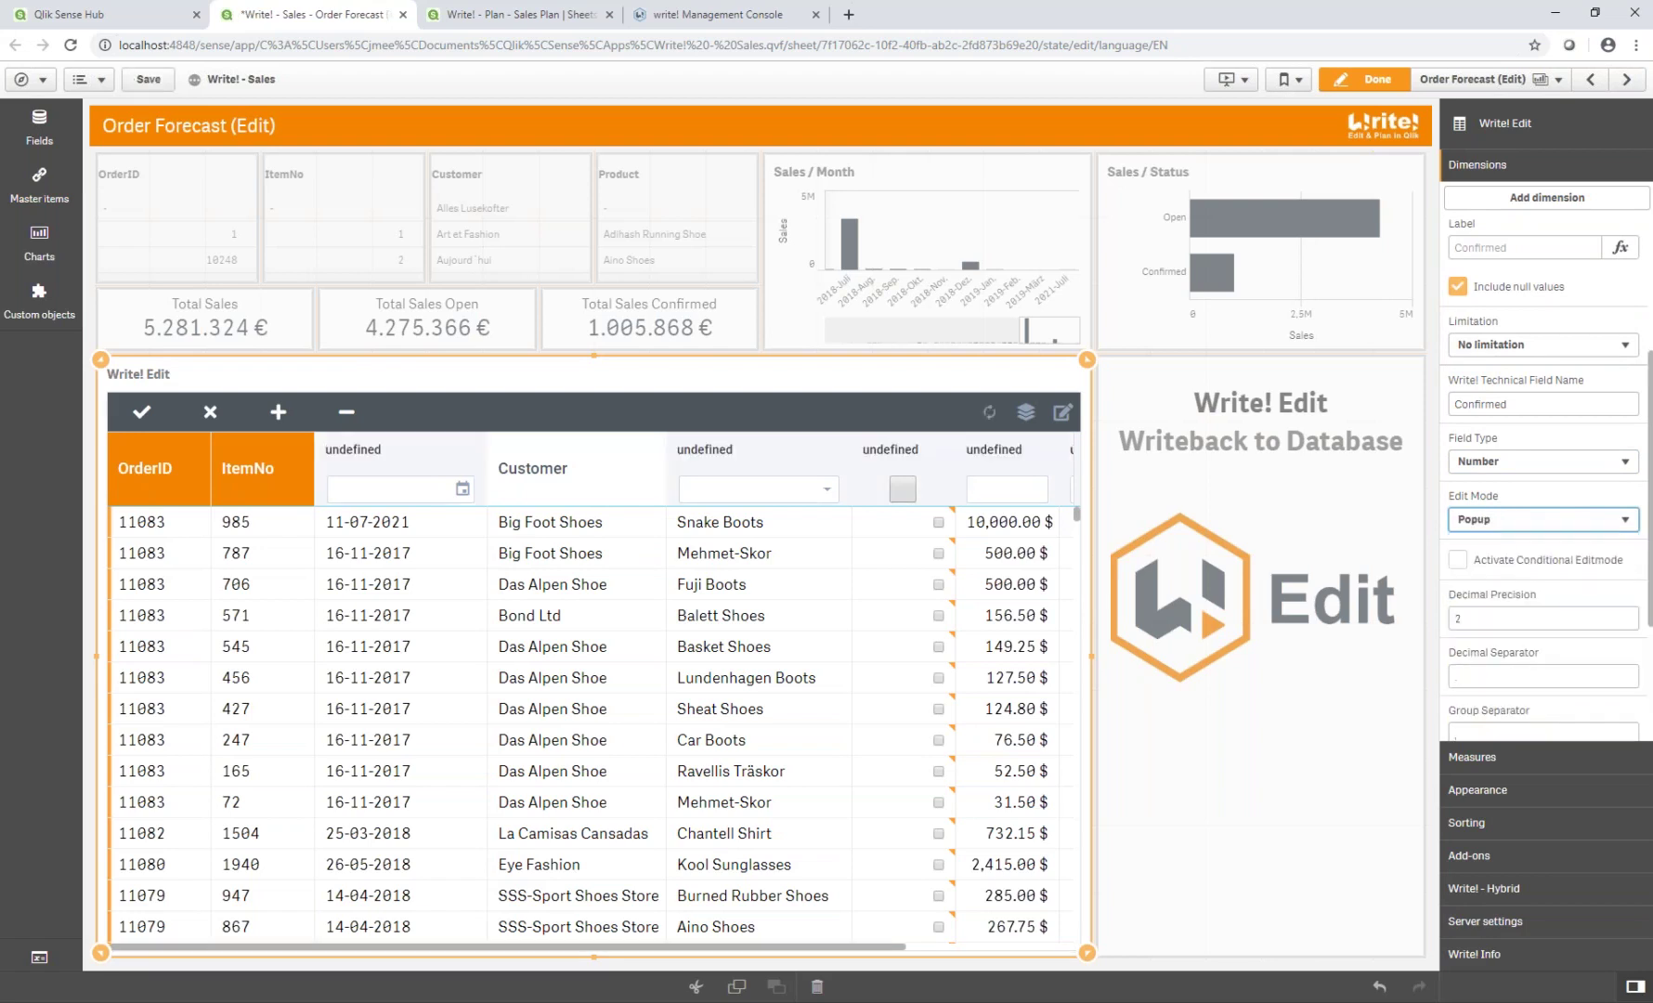
pyautogui.click(1370, 79)
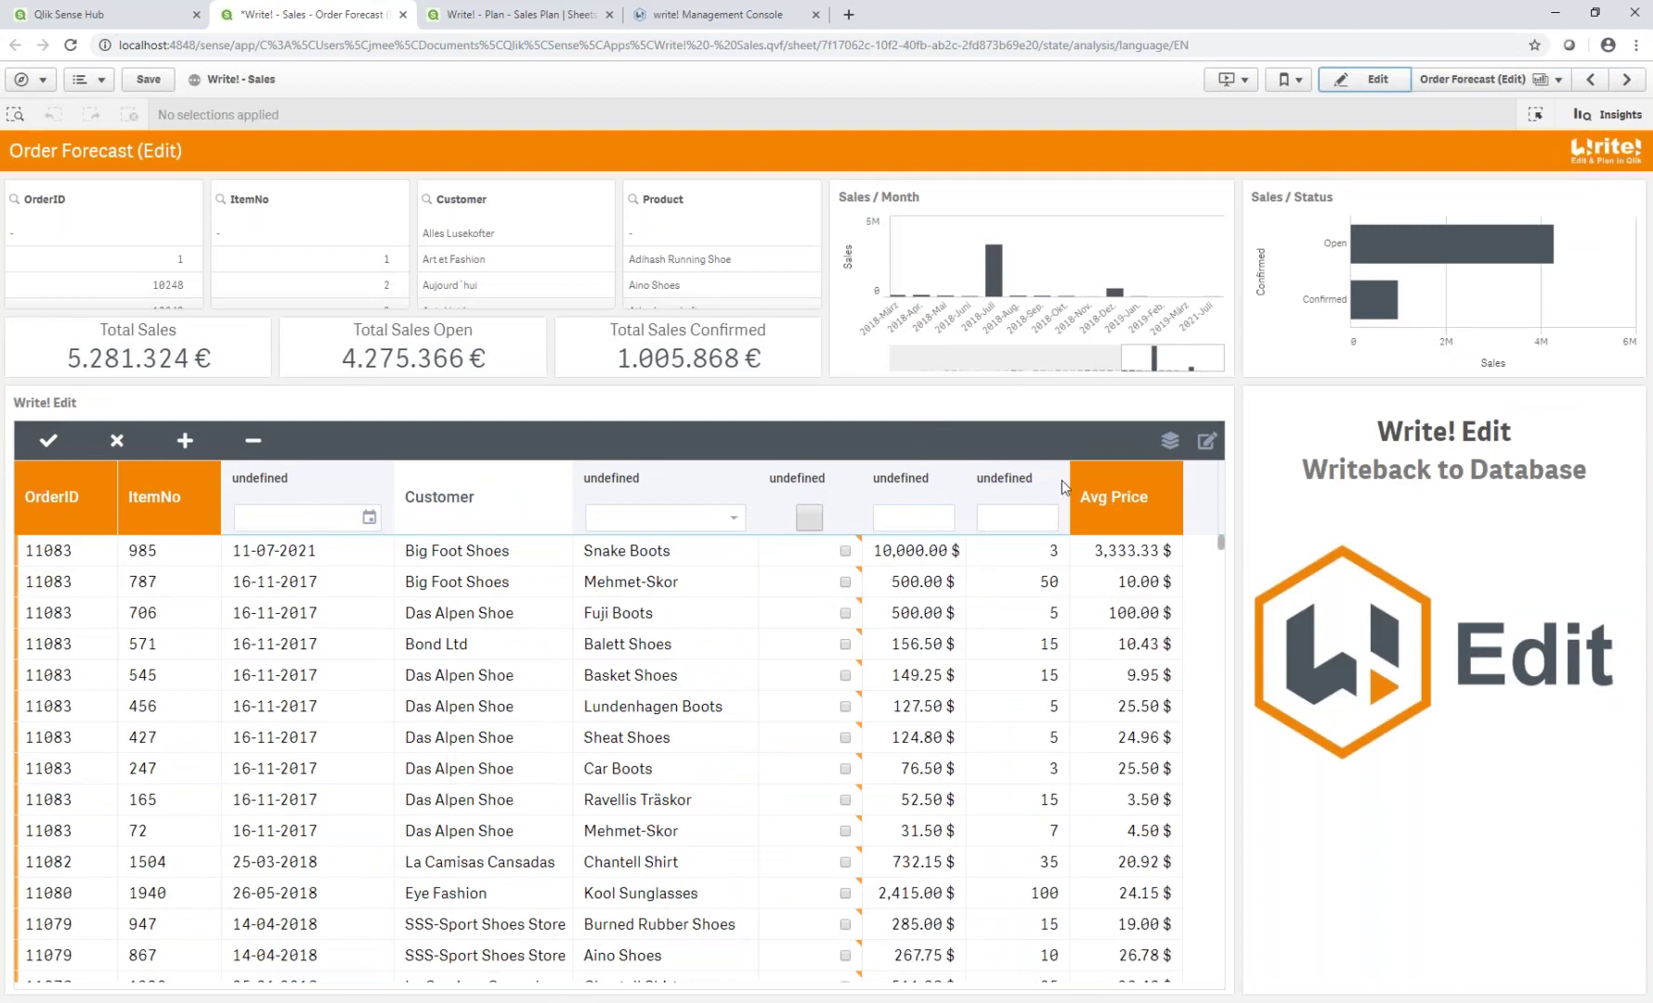
# Step: Check a sales and a quantity cell of the table for editing, and discard all pending table changes
pyautogui.click(887, 580)
pyautogui.click(1031, 613)
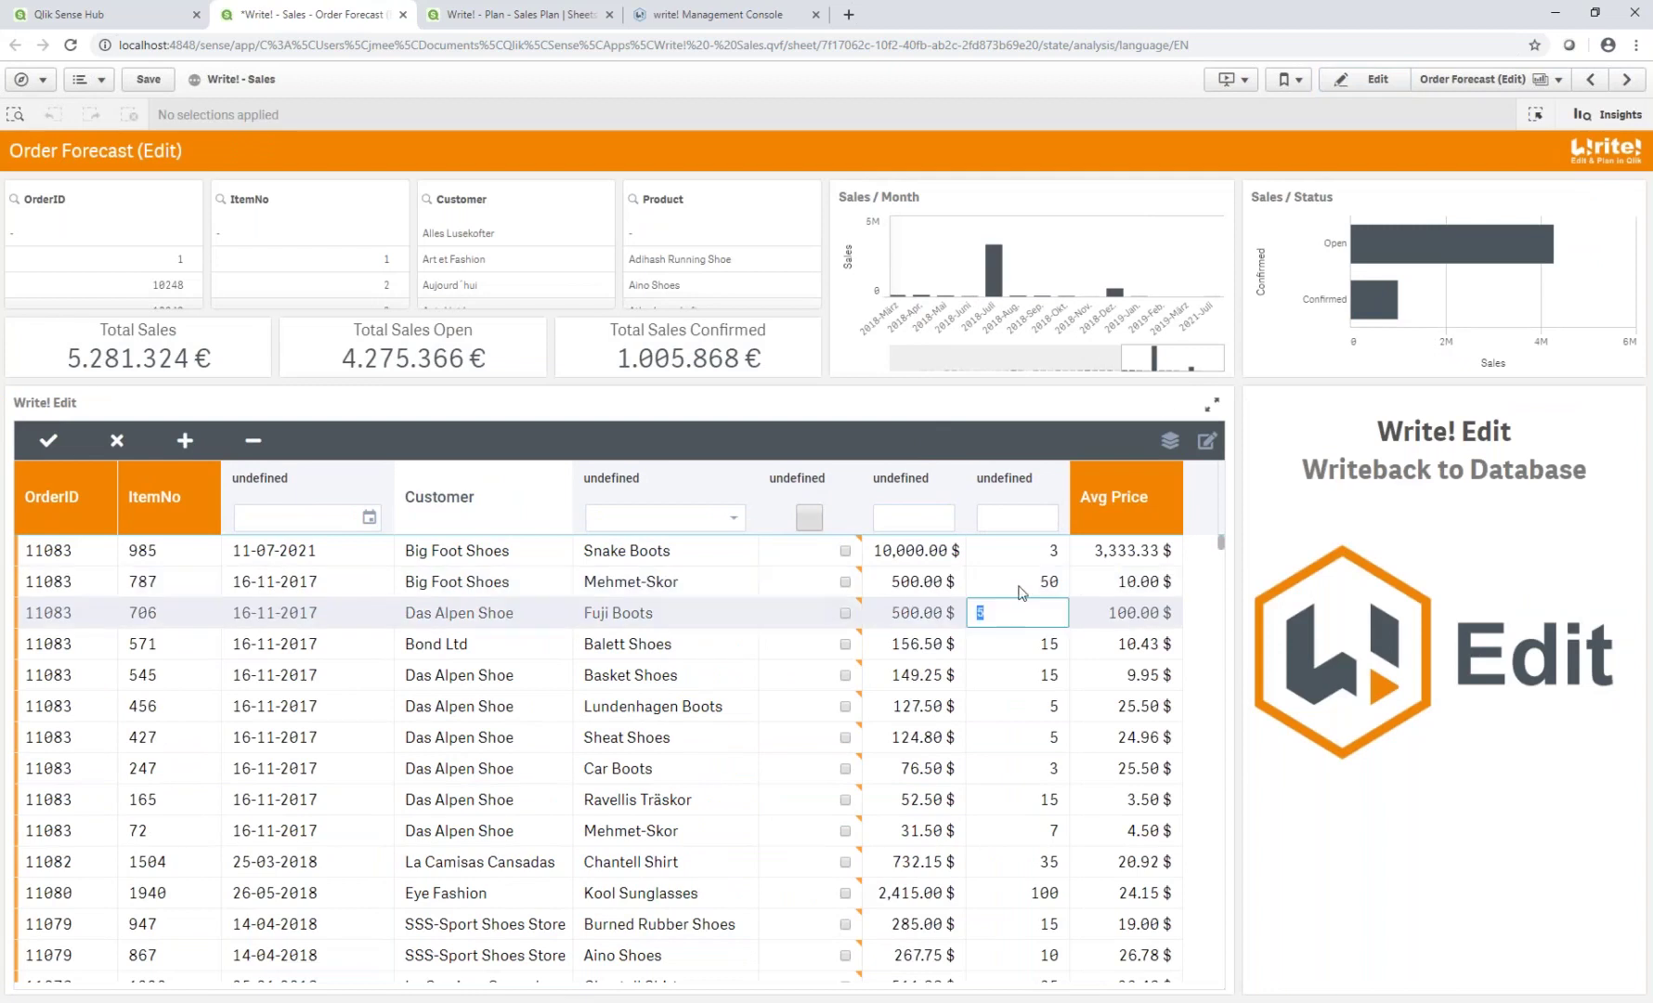
pyautogui.click(116, 440)
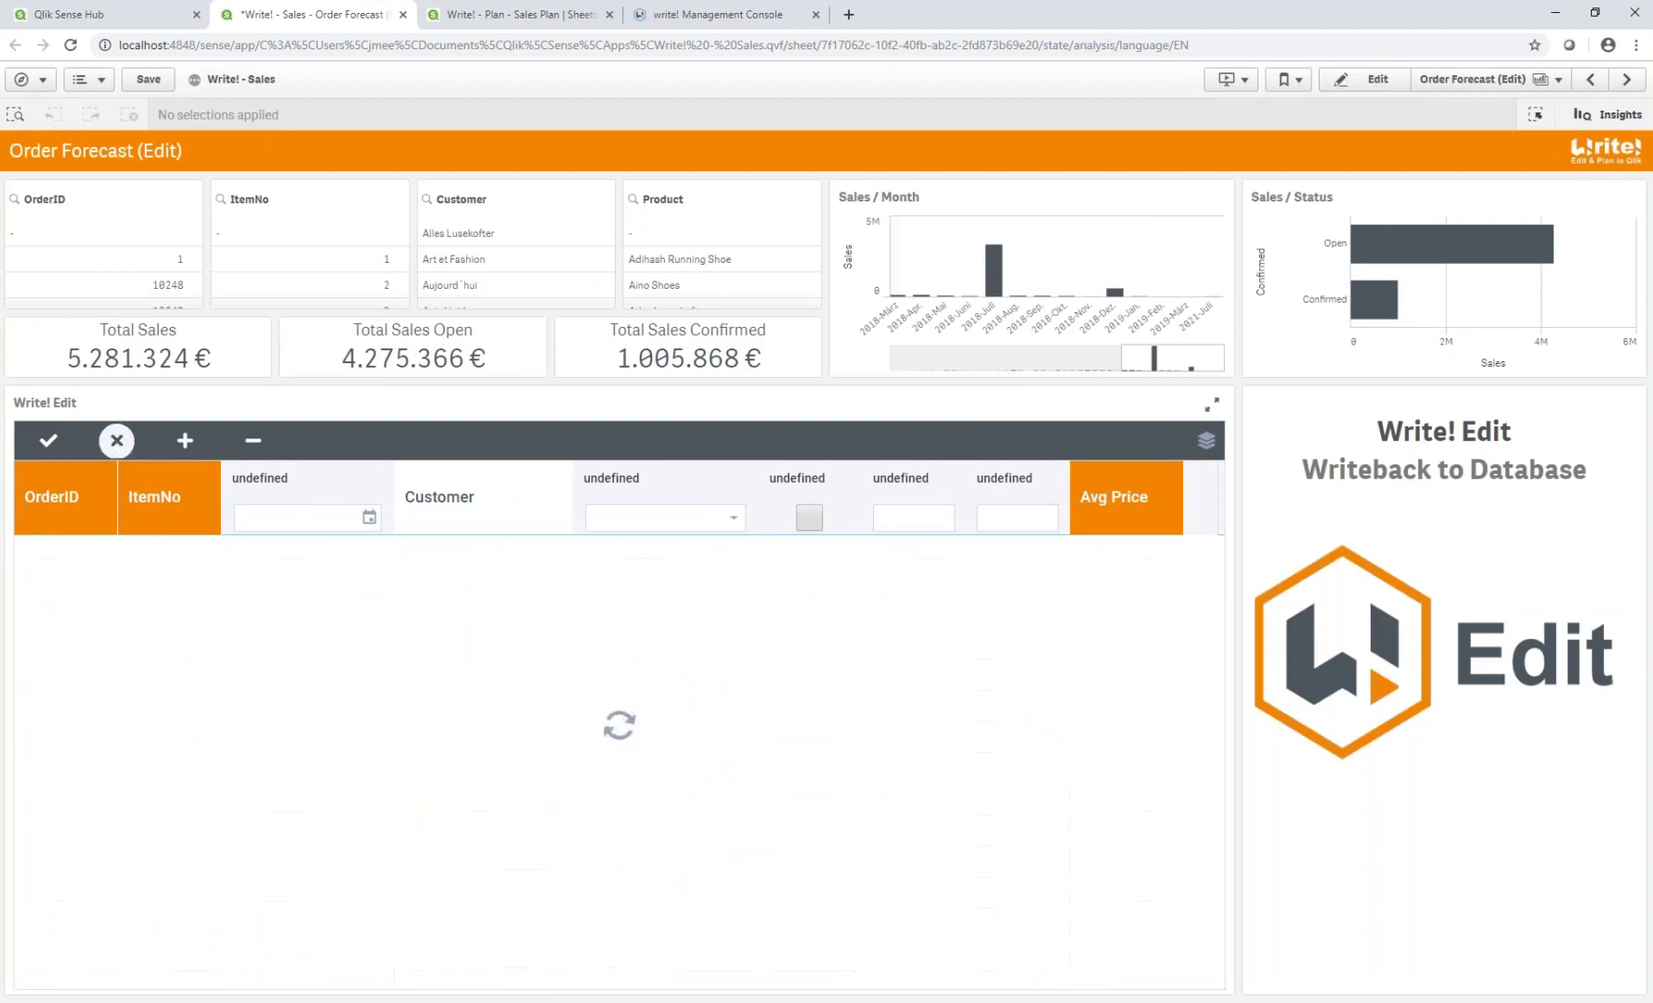
# Step: Open the popup editors of the Confirmed values for items 985, 427 and 247
pyautogui.click(833, 554)
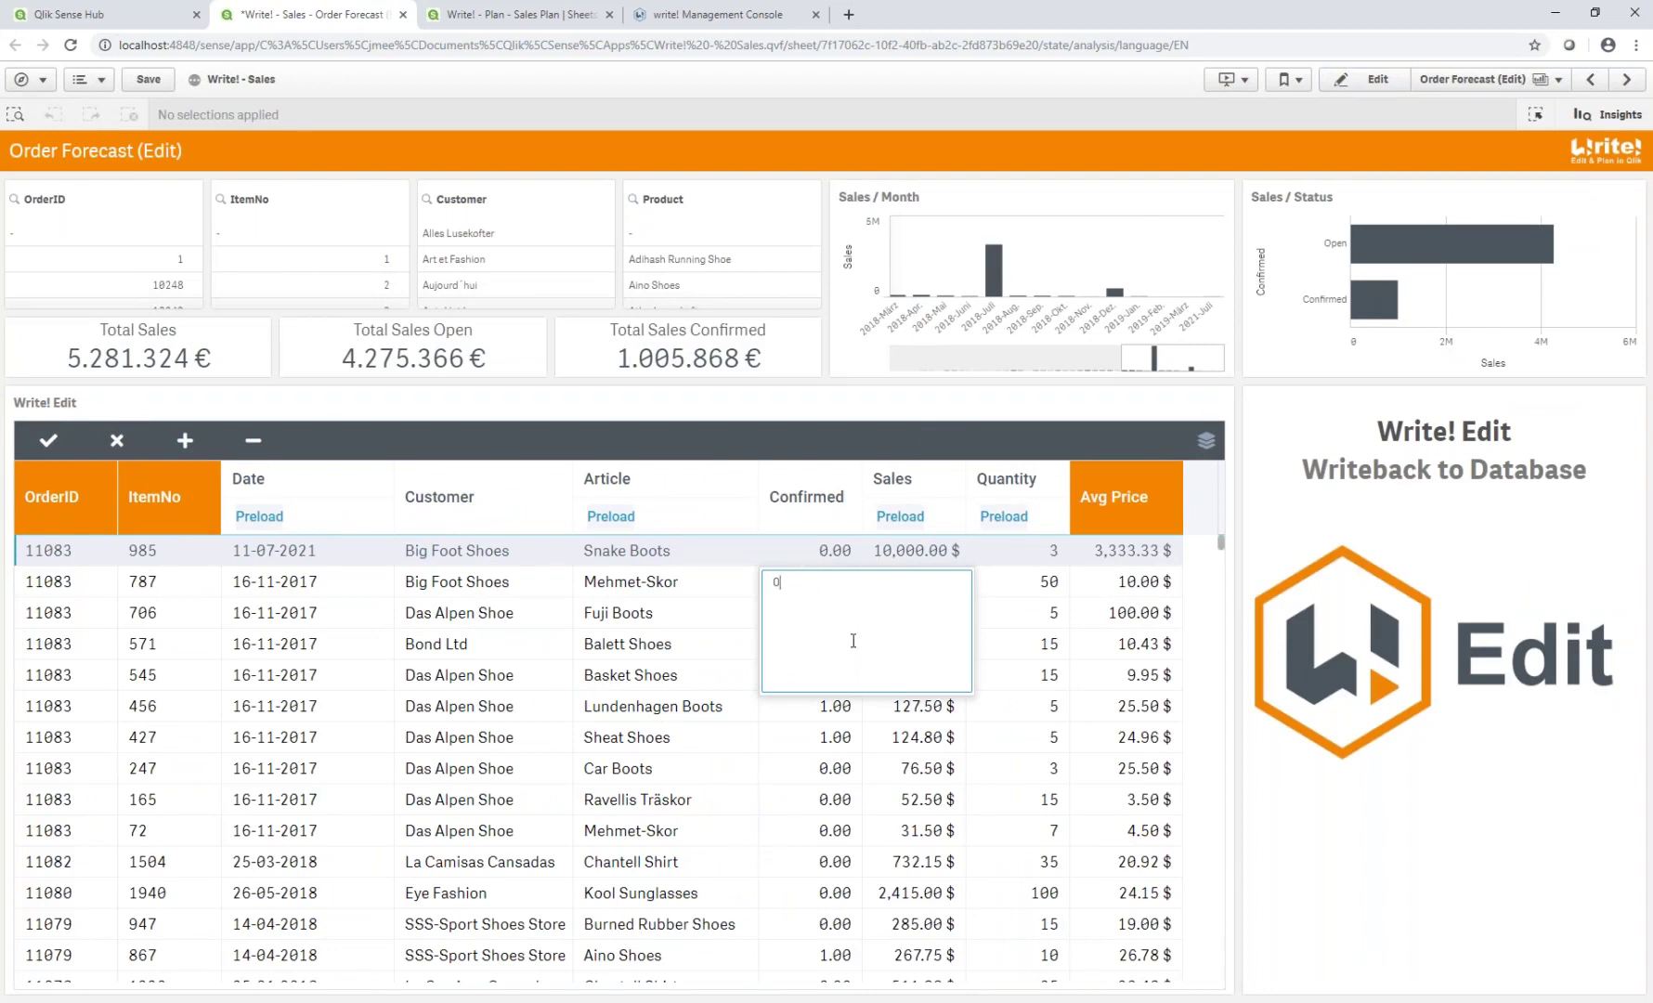
pyautogui.click(835, 736)
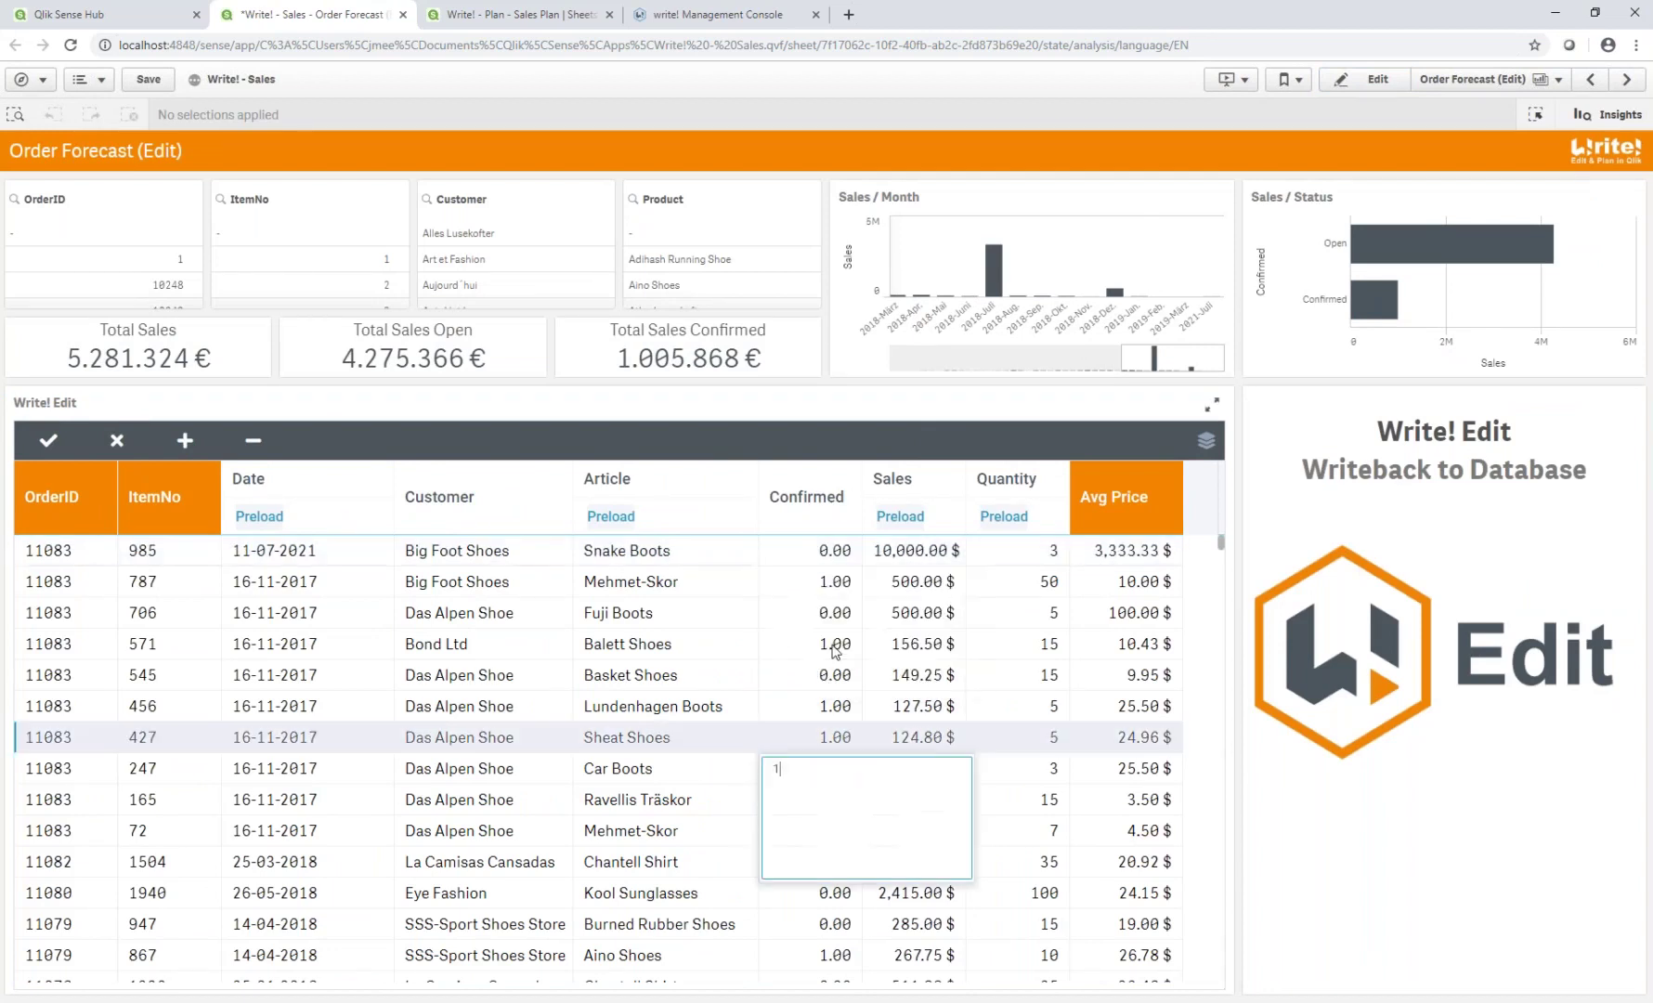
pyautogui.click(821, 555)
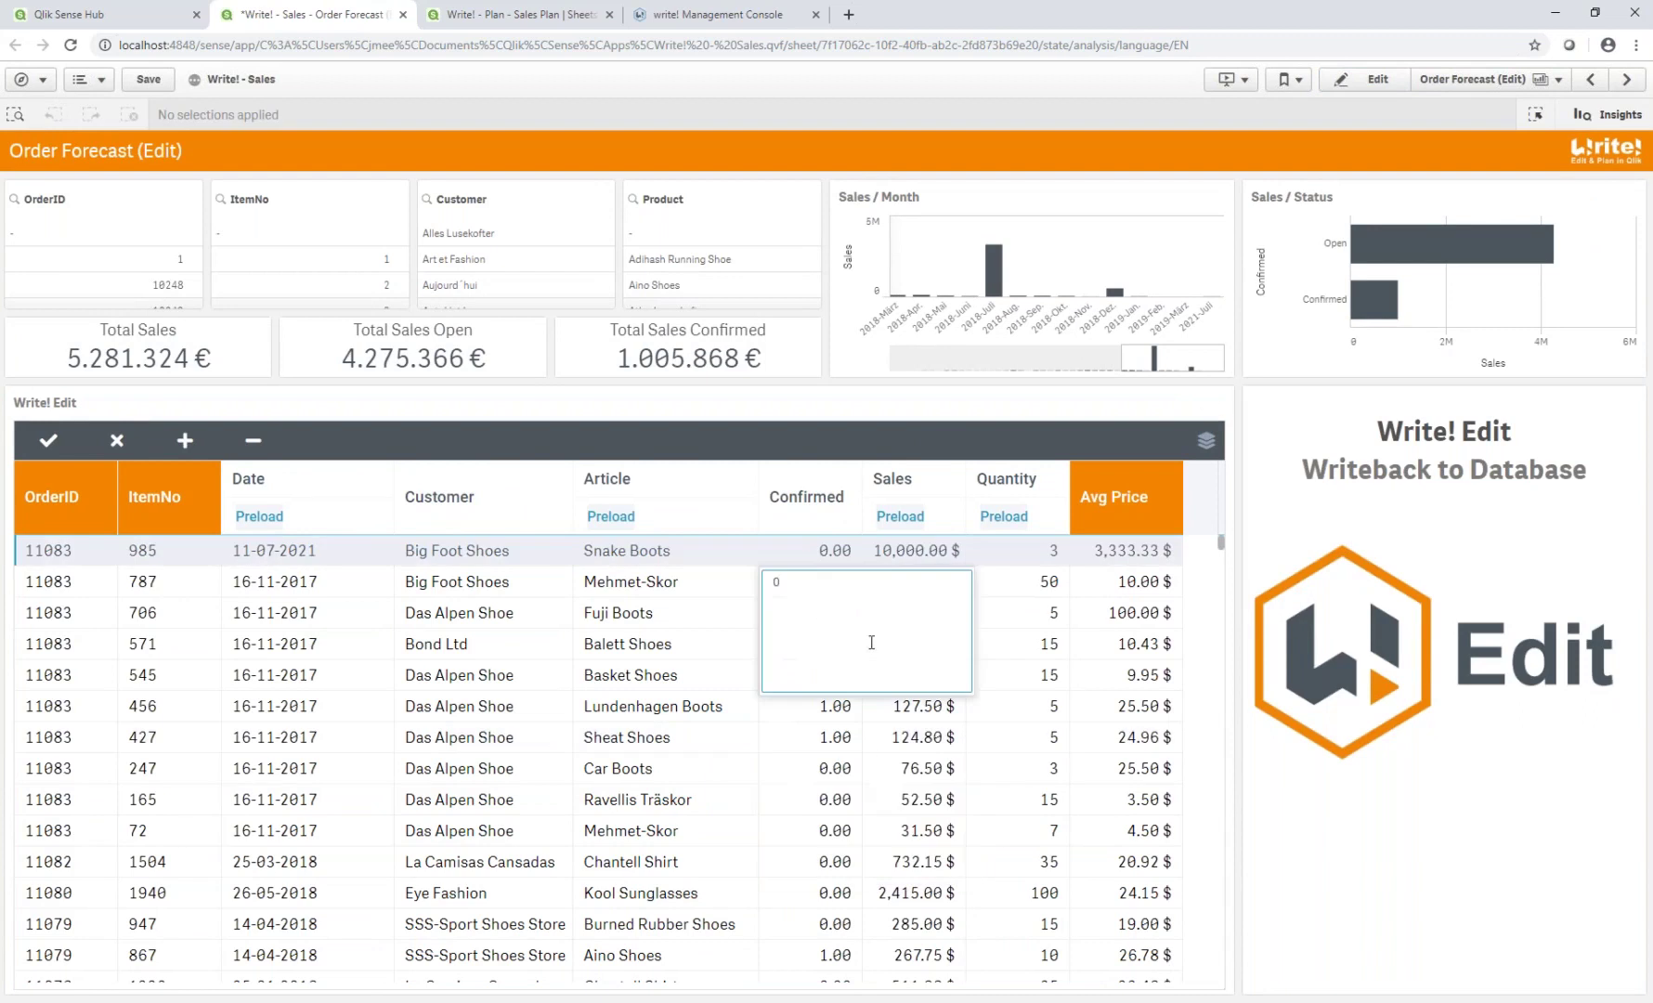
pyautogui.click(826, 765)
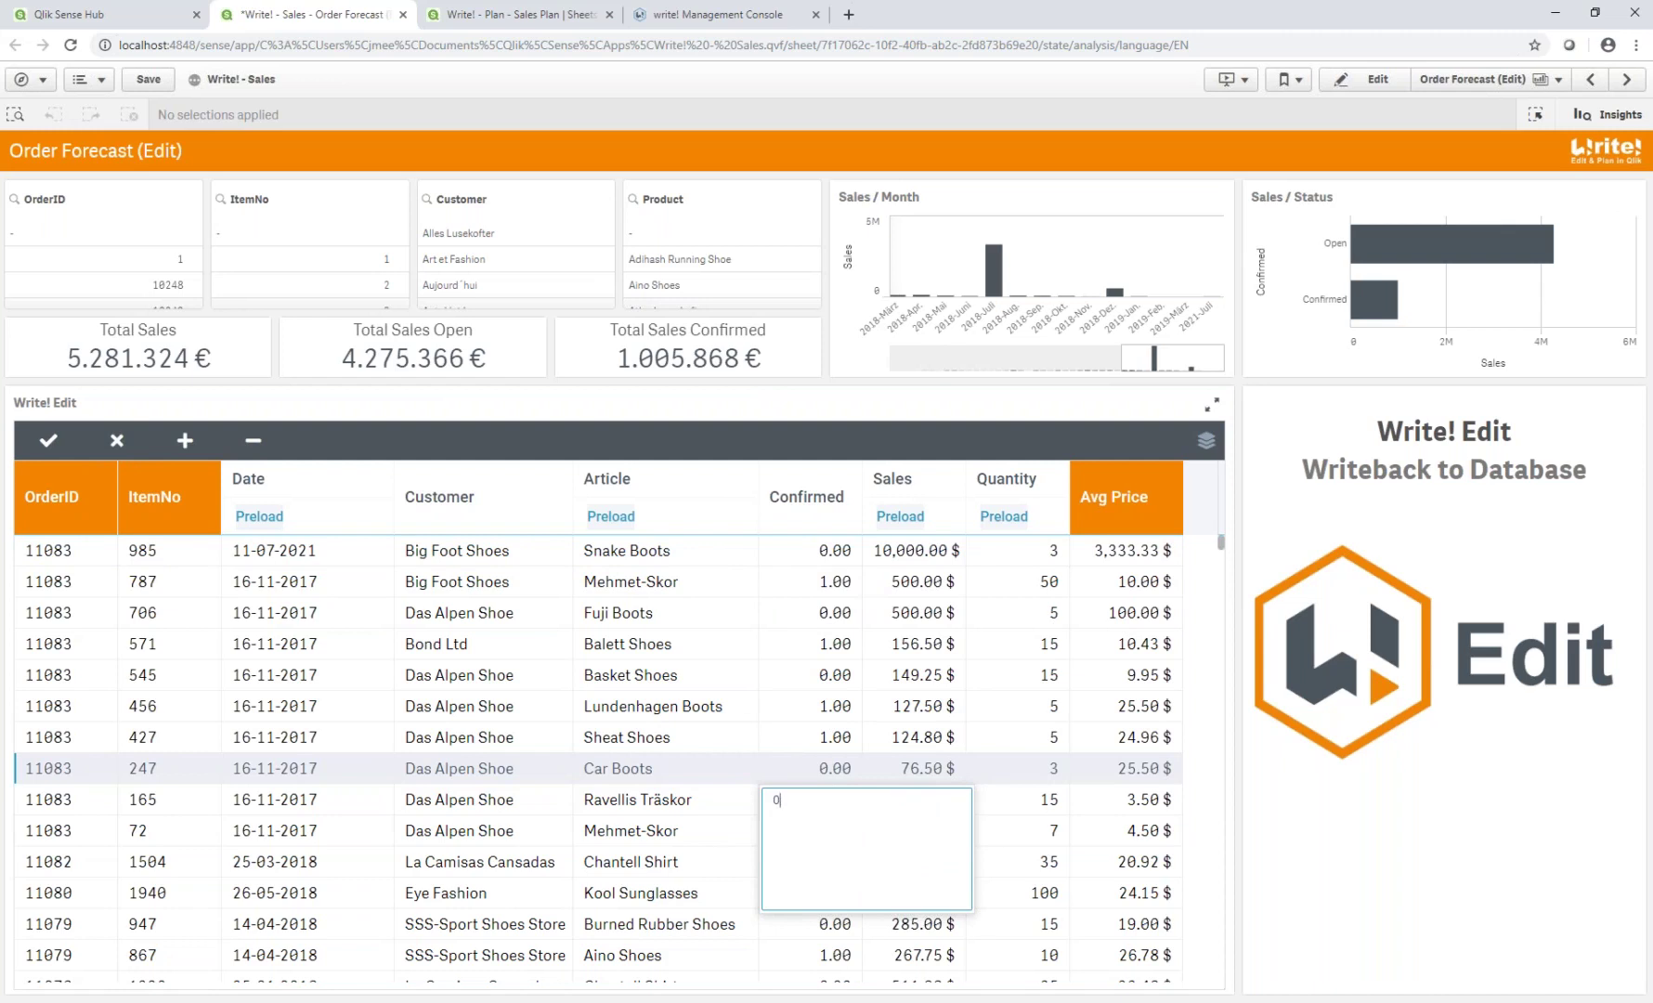
# Step: Open the Order History sheet and filter the data history to a single order number and item 366
pyautogui.click(1627, 83)
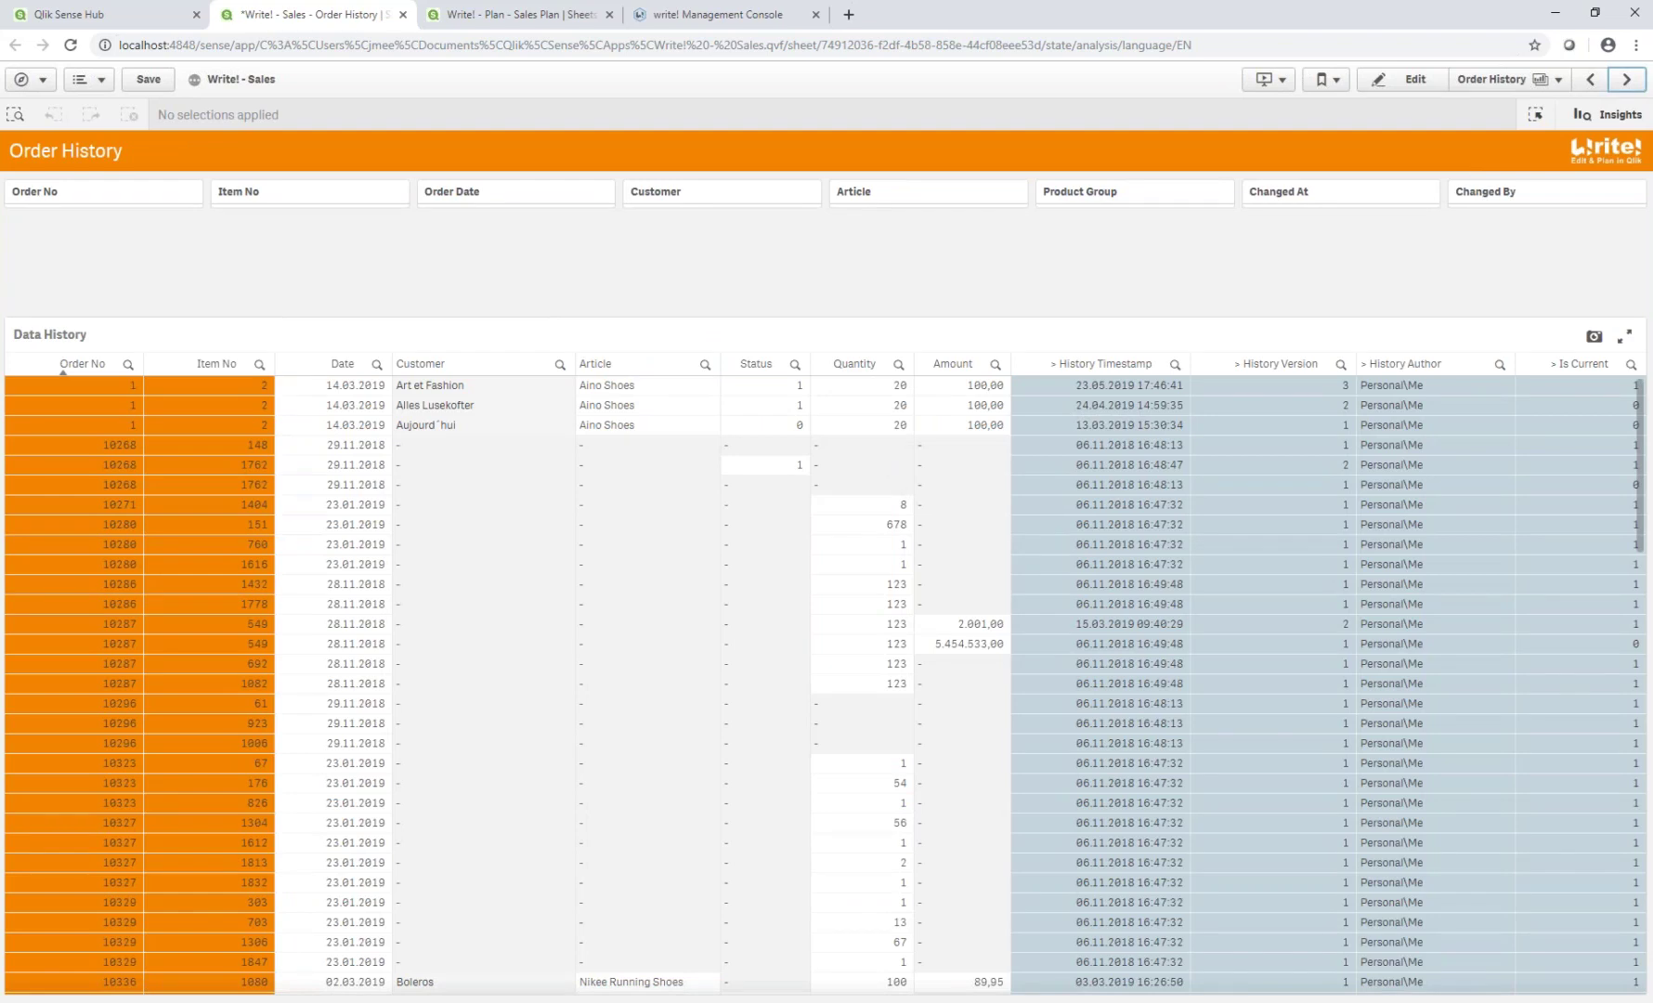
pyautogui.click(103, 198)
pyautogui.write('10')
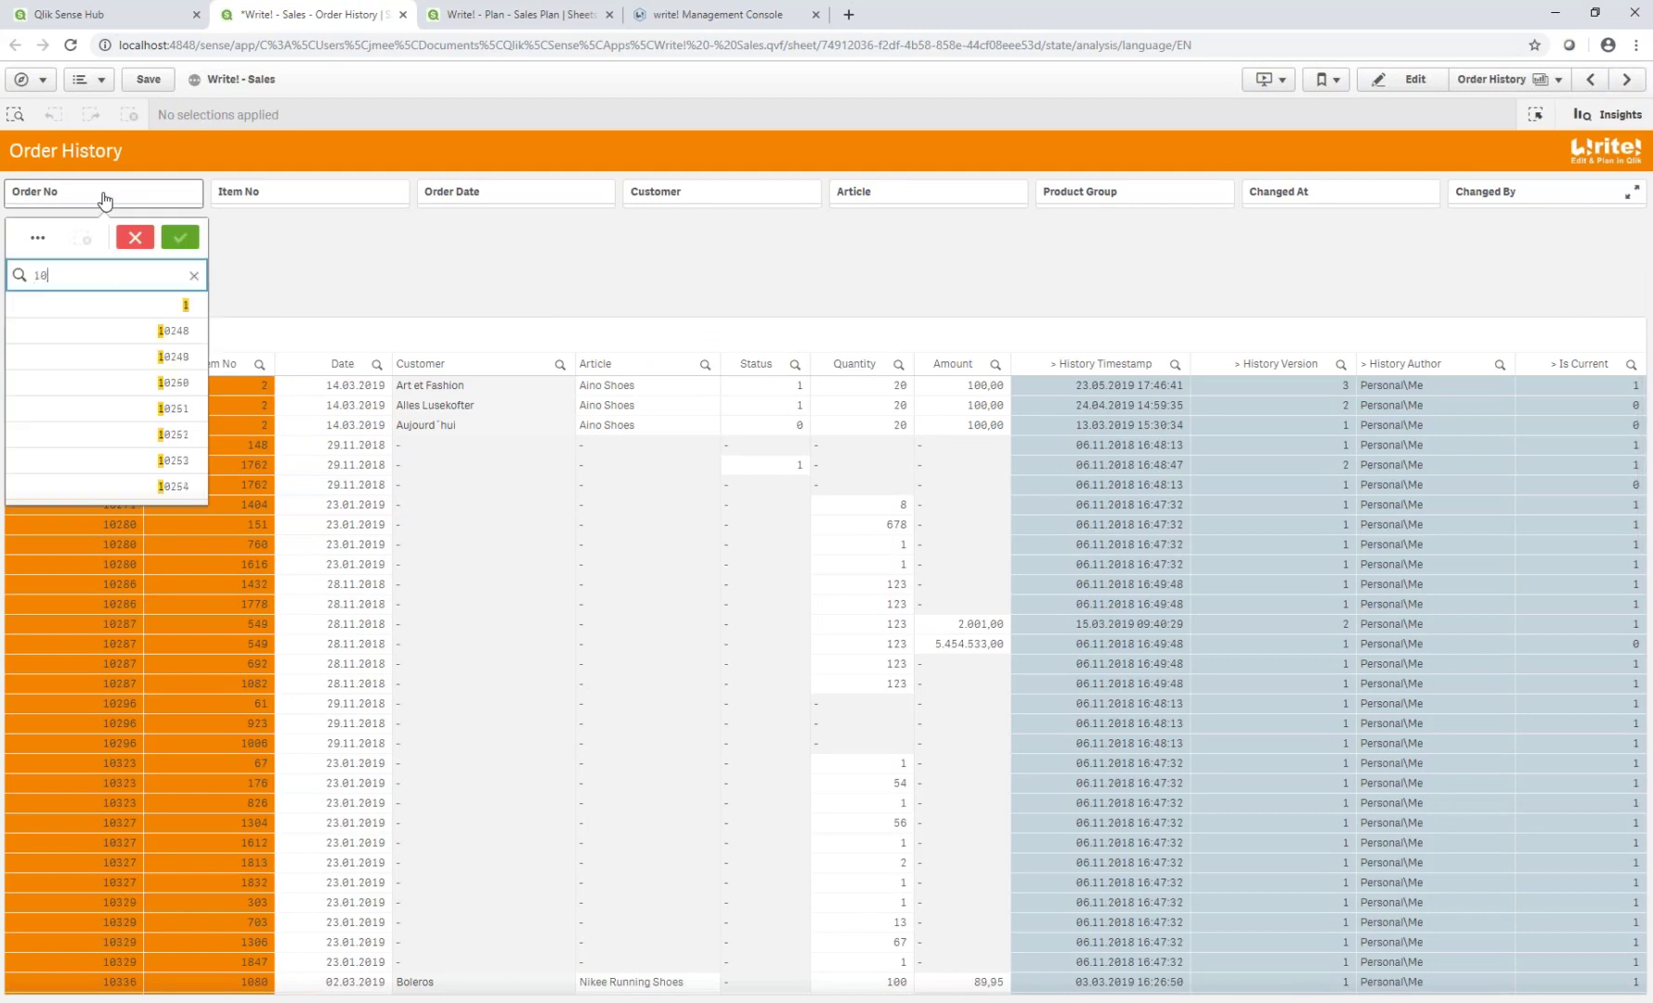
pyautogui.write('337')
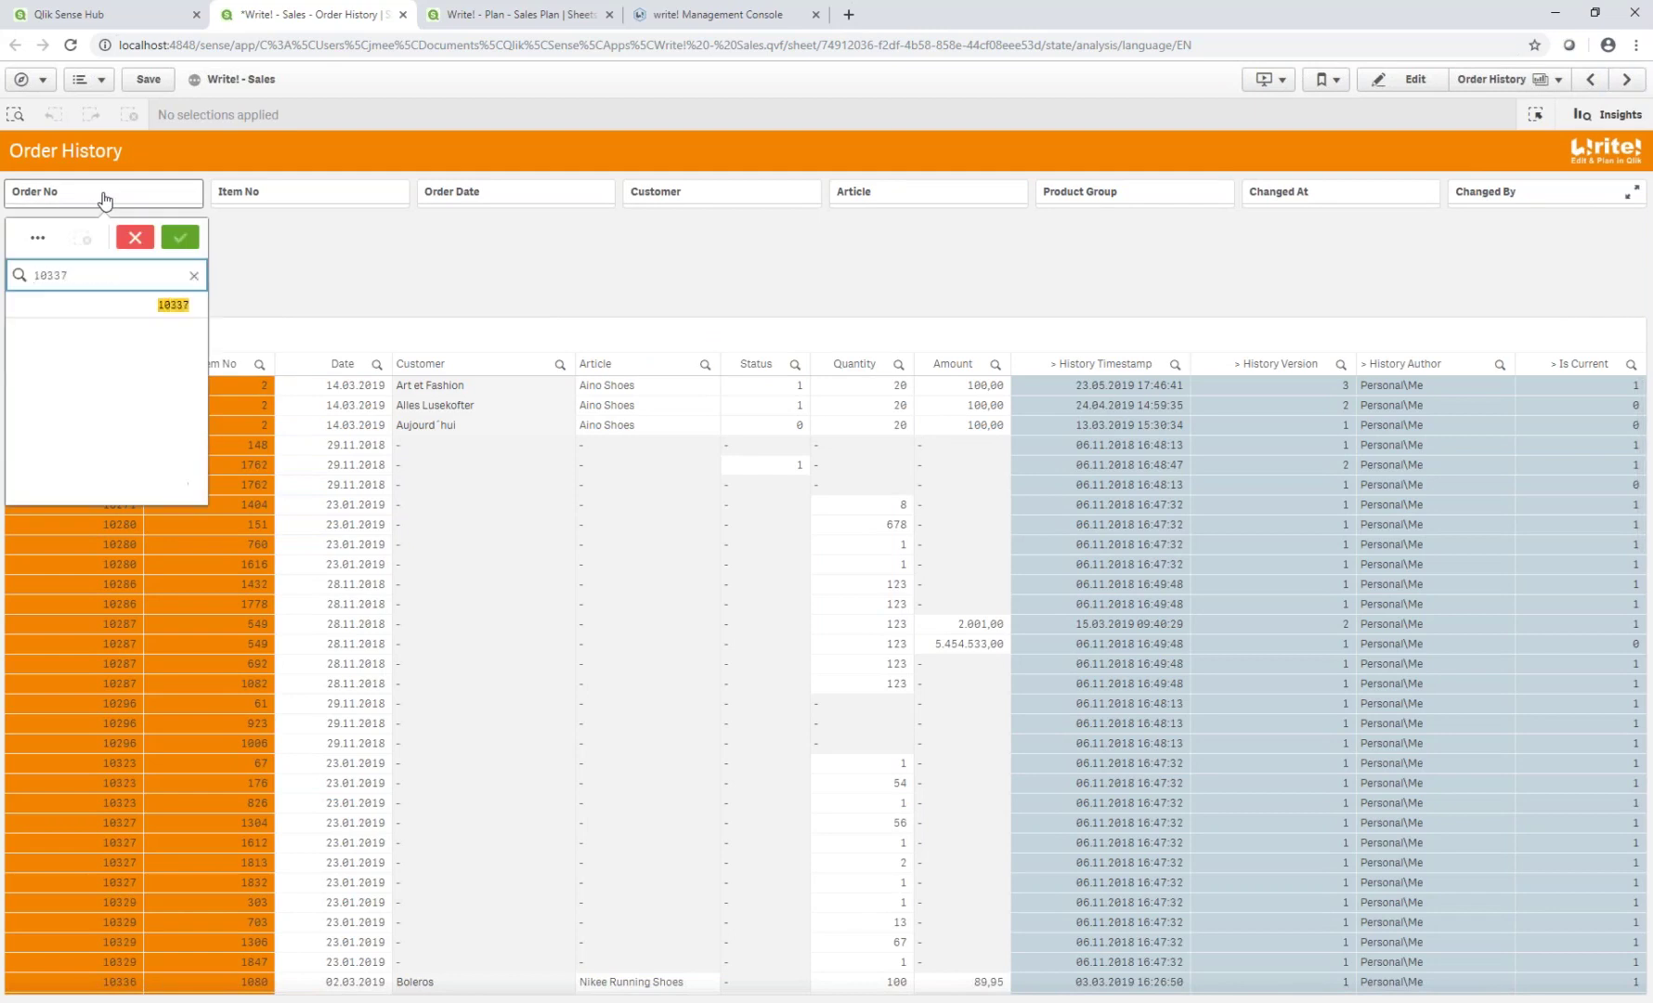
pyautogui.press('Return')
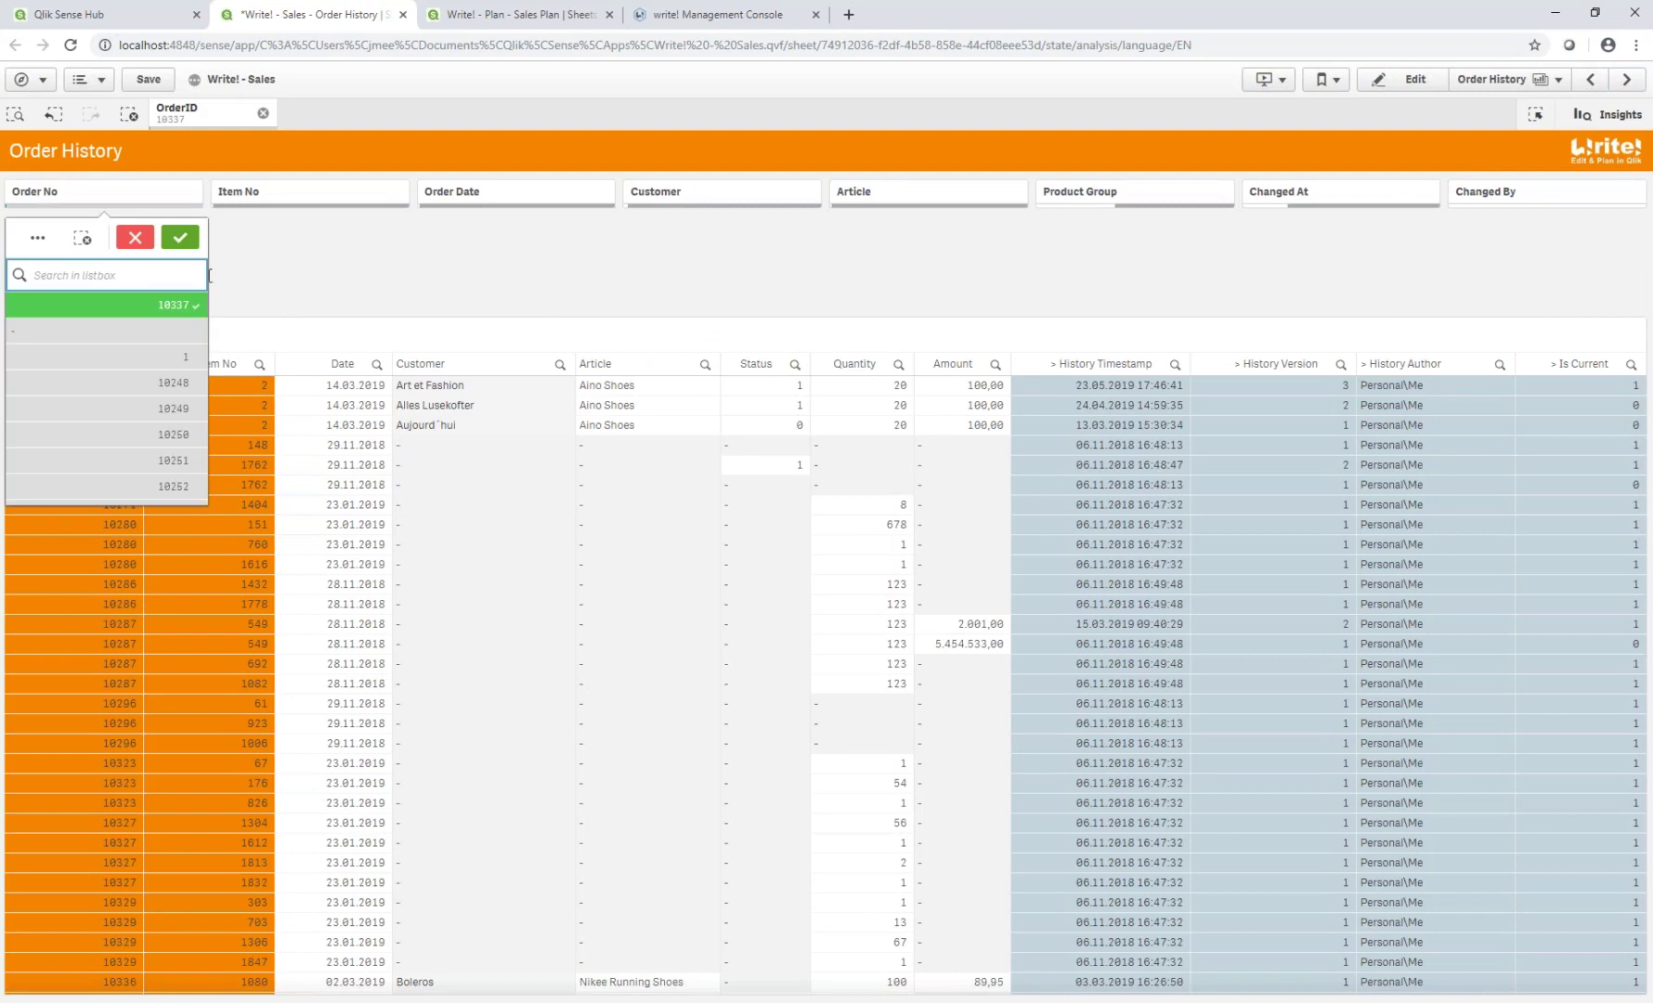
pyautogui.click(180, 238)
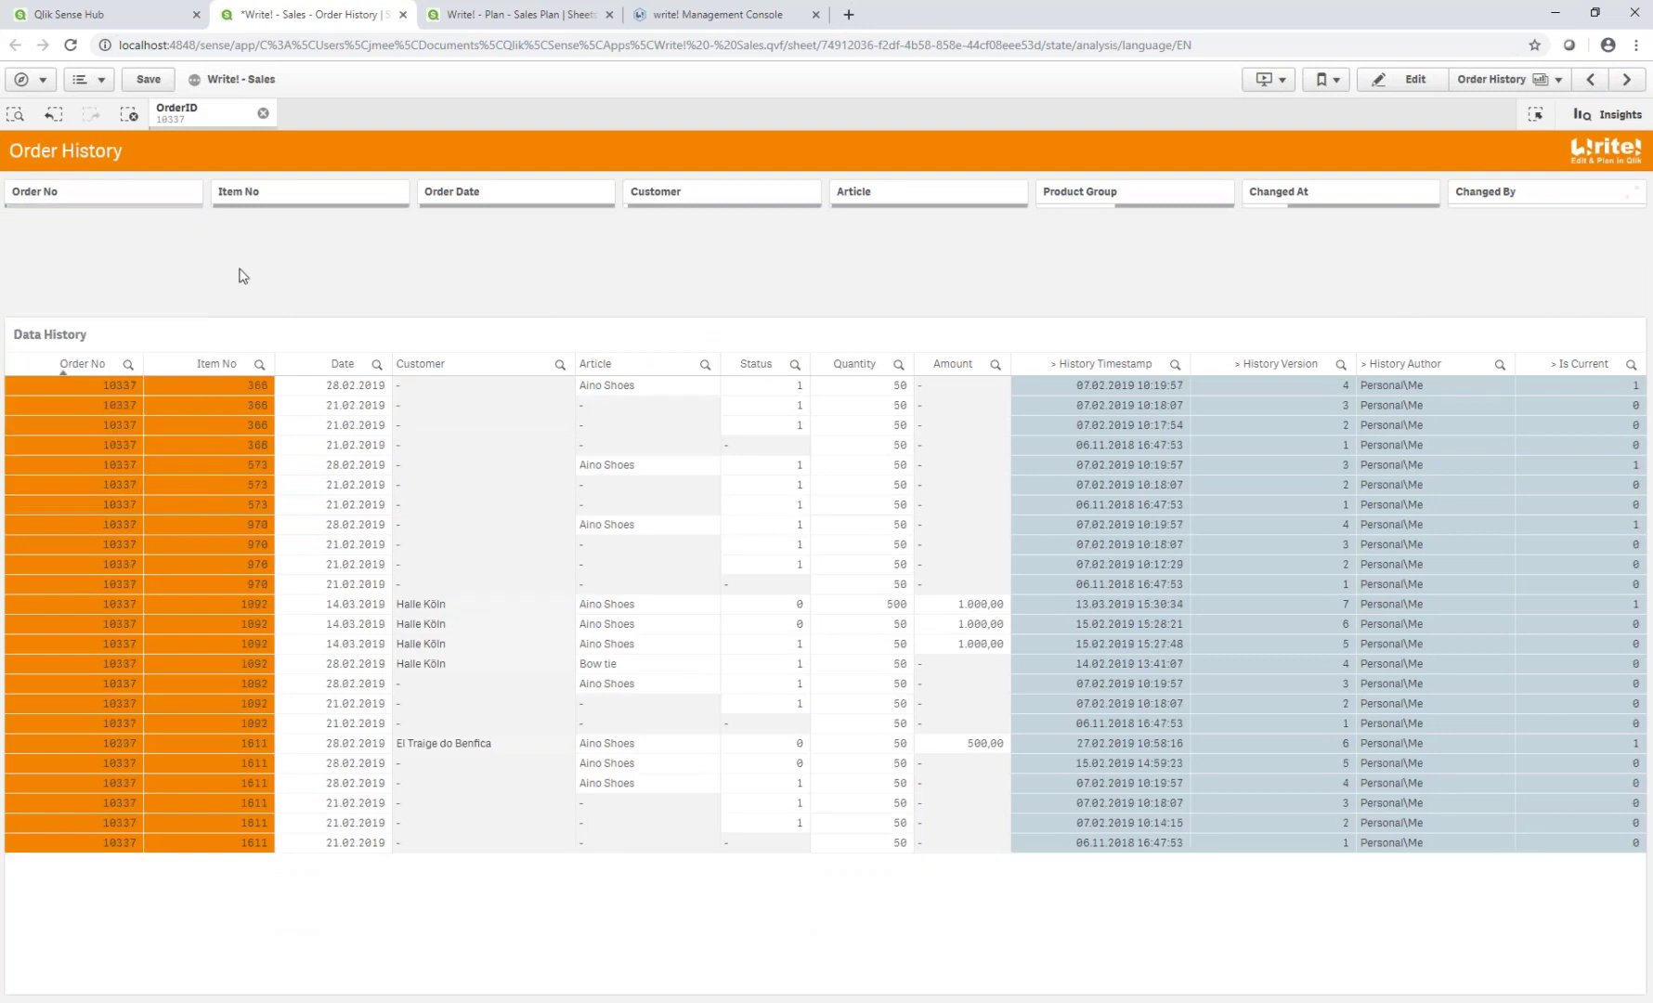
pyautogui.click(232, 384)
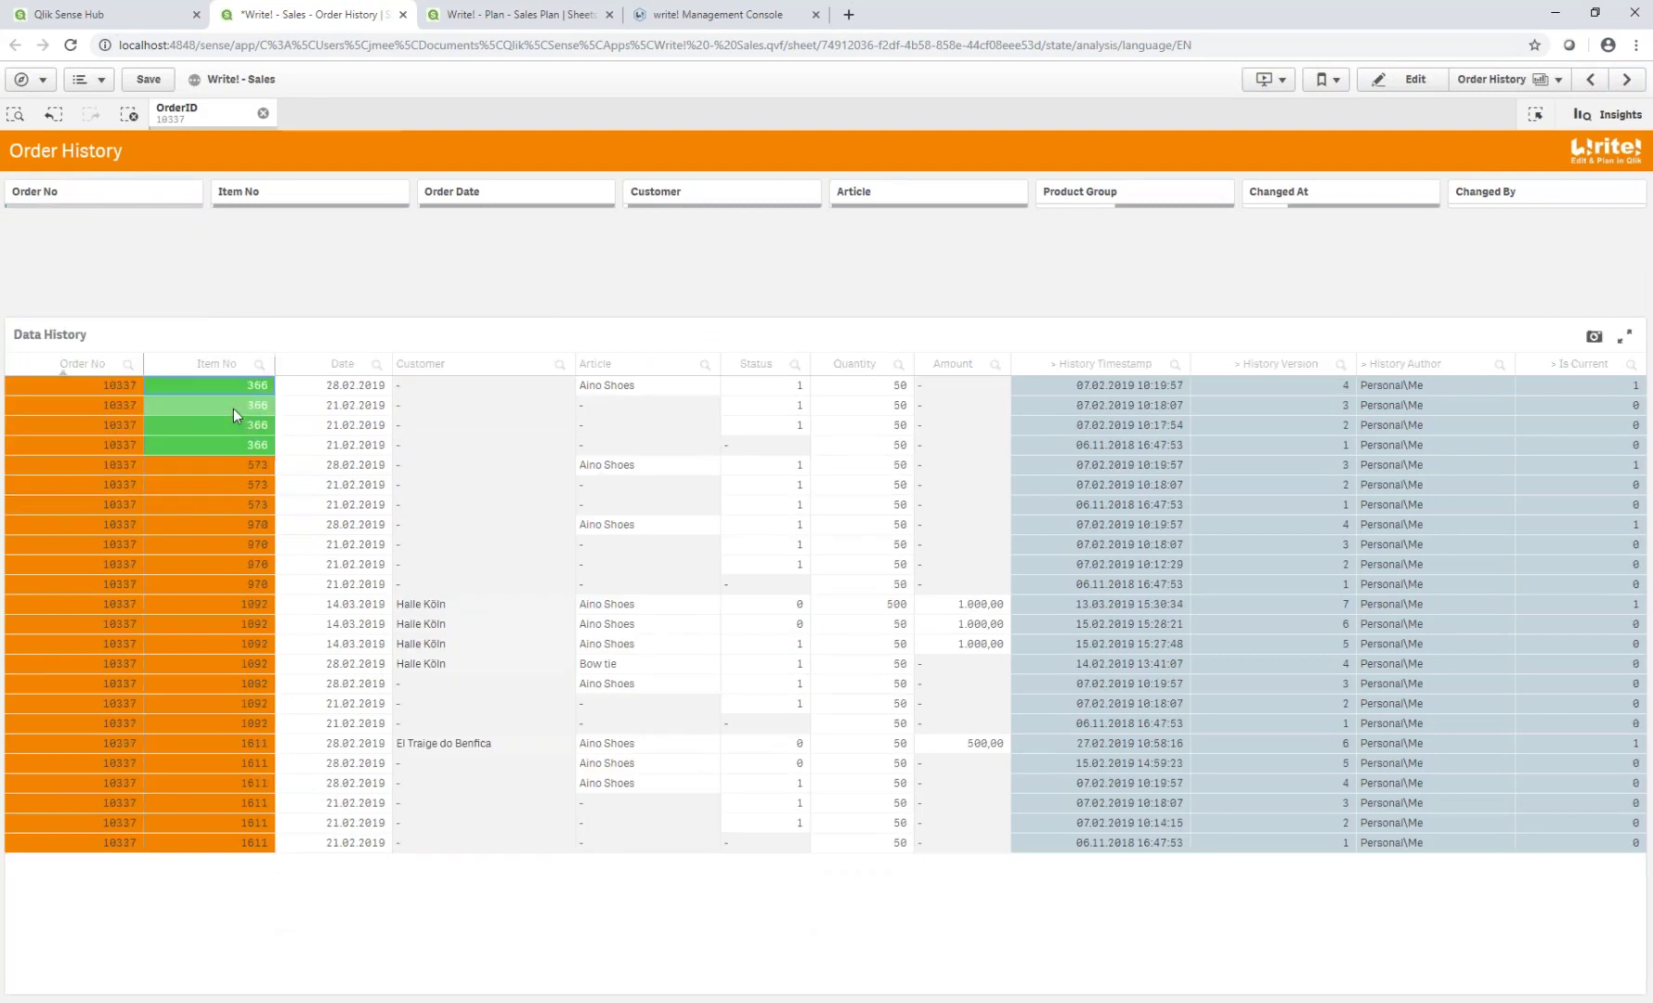
pyautogui.click(246, 334)
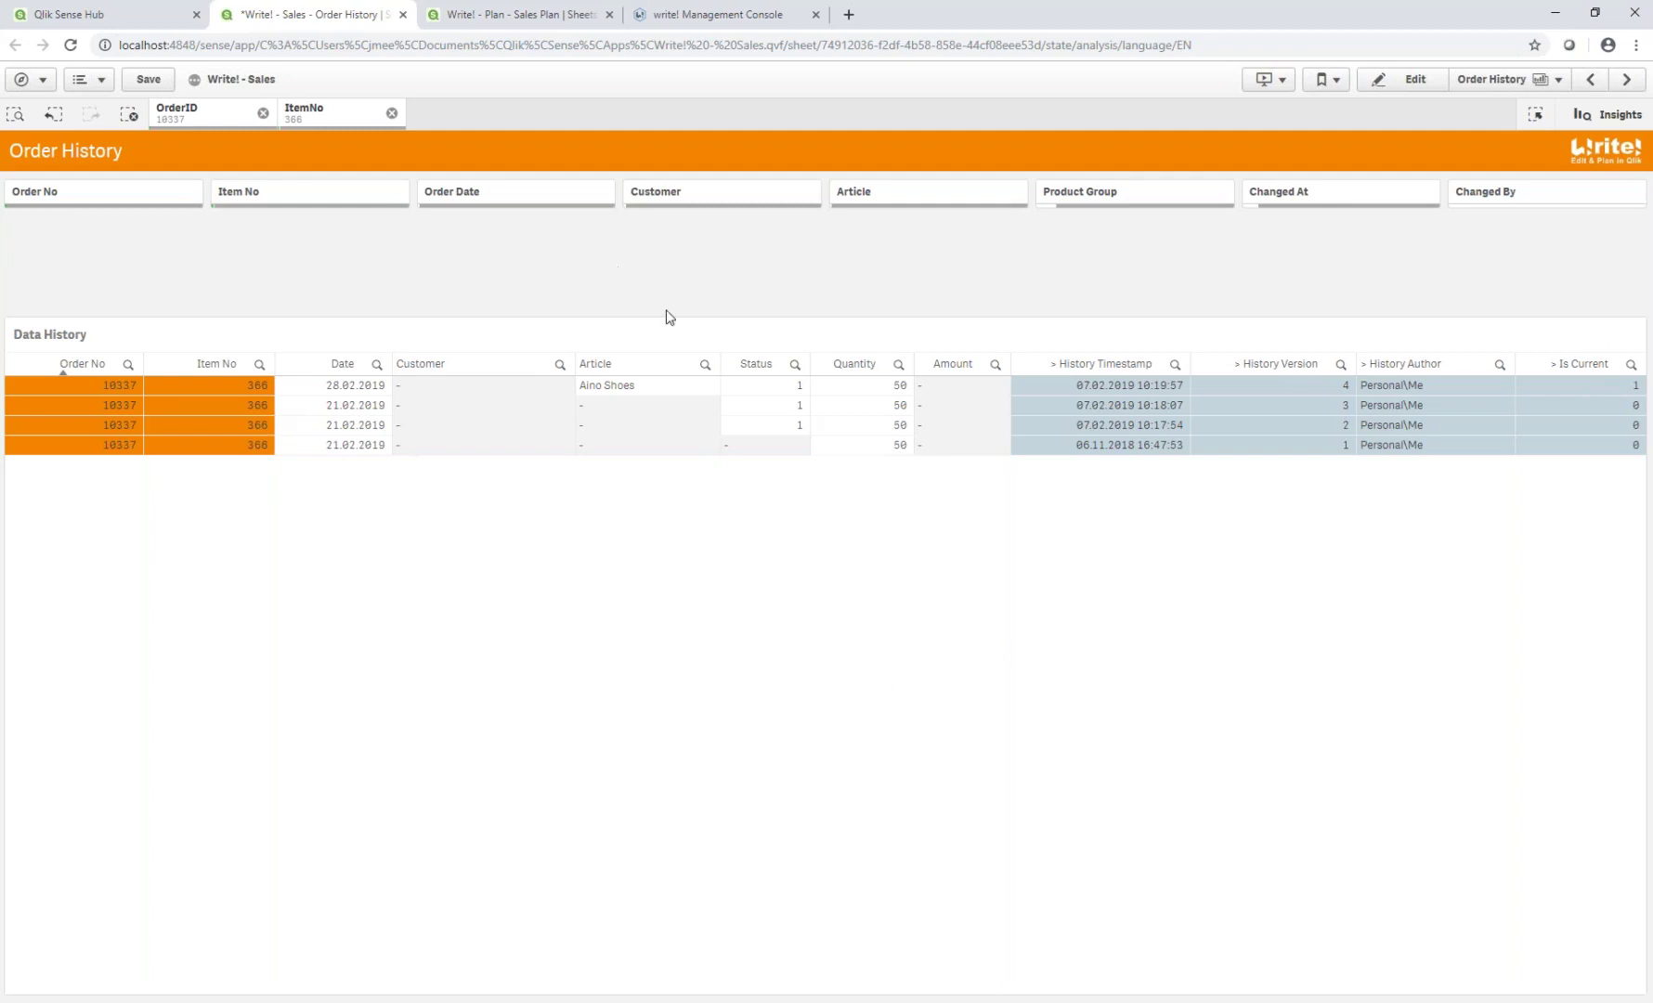
# Step: Clear the item and order selections and go to the Order Forecast (Forms) sheet
pyautogui.click(391, 113)
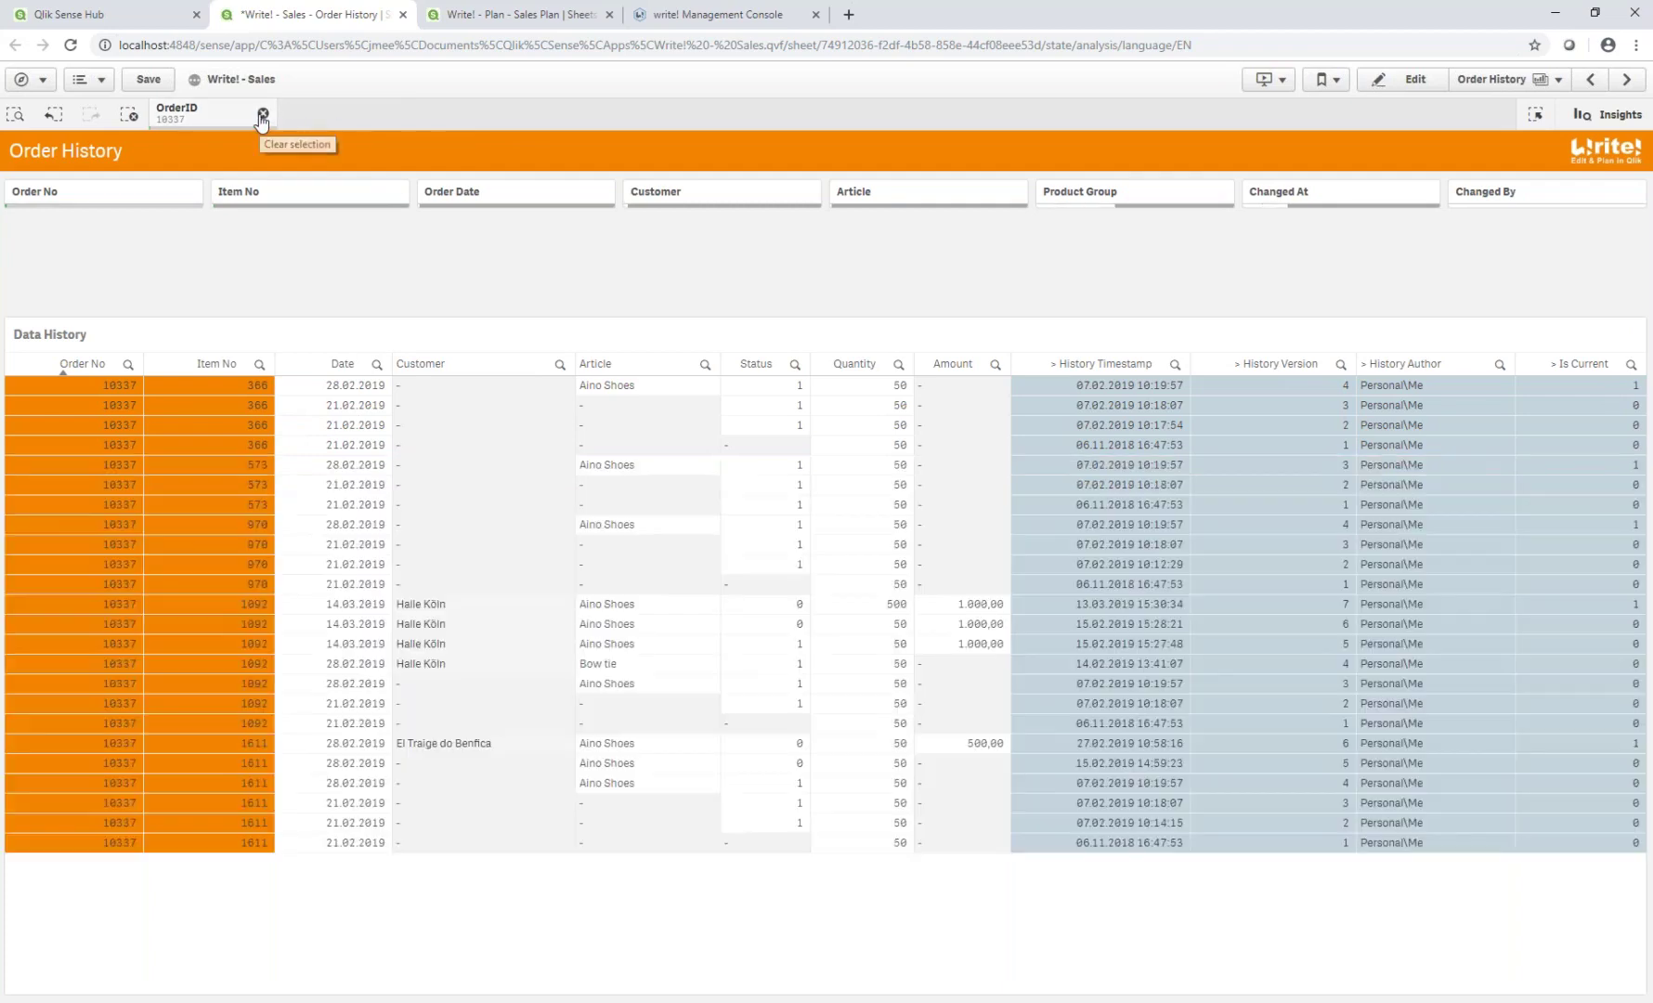
pyautogui.click(714, 14)
pyautogui.click(359, 13)
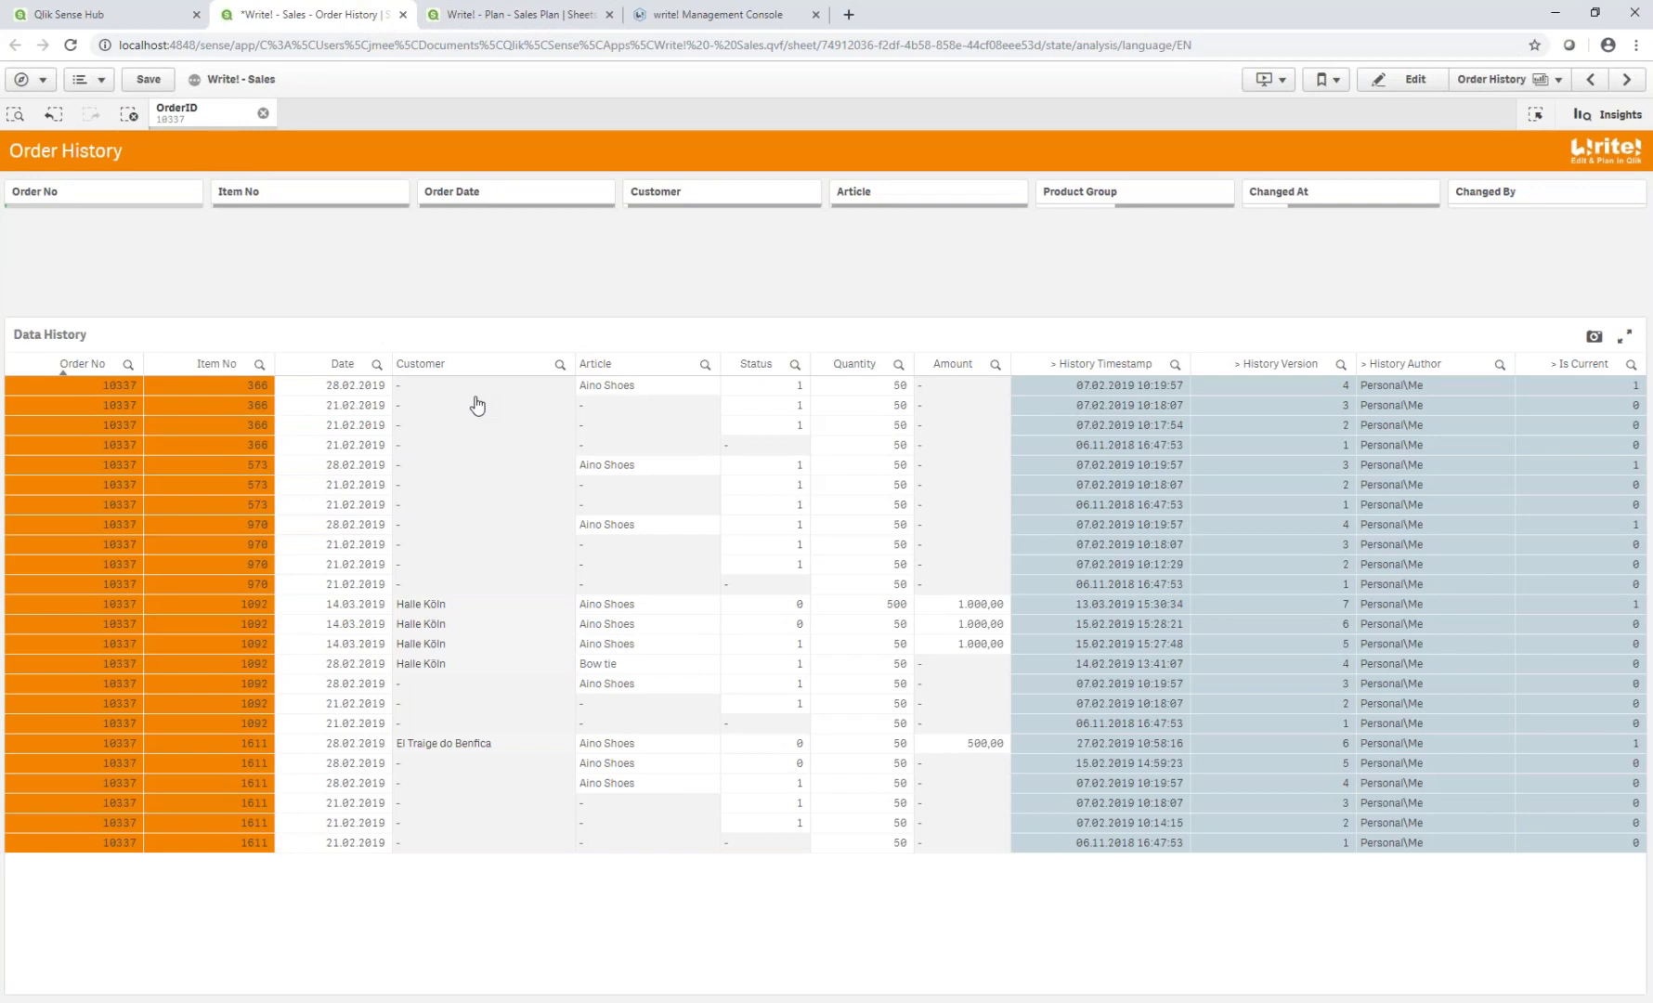
pyautogui.click(262, 112)
pyautogui.click(1626, 80)
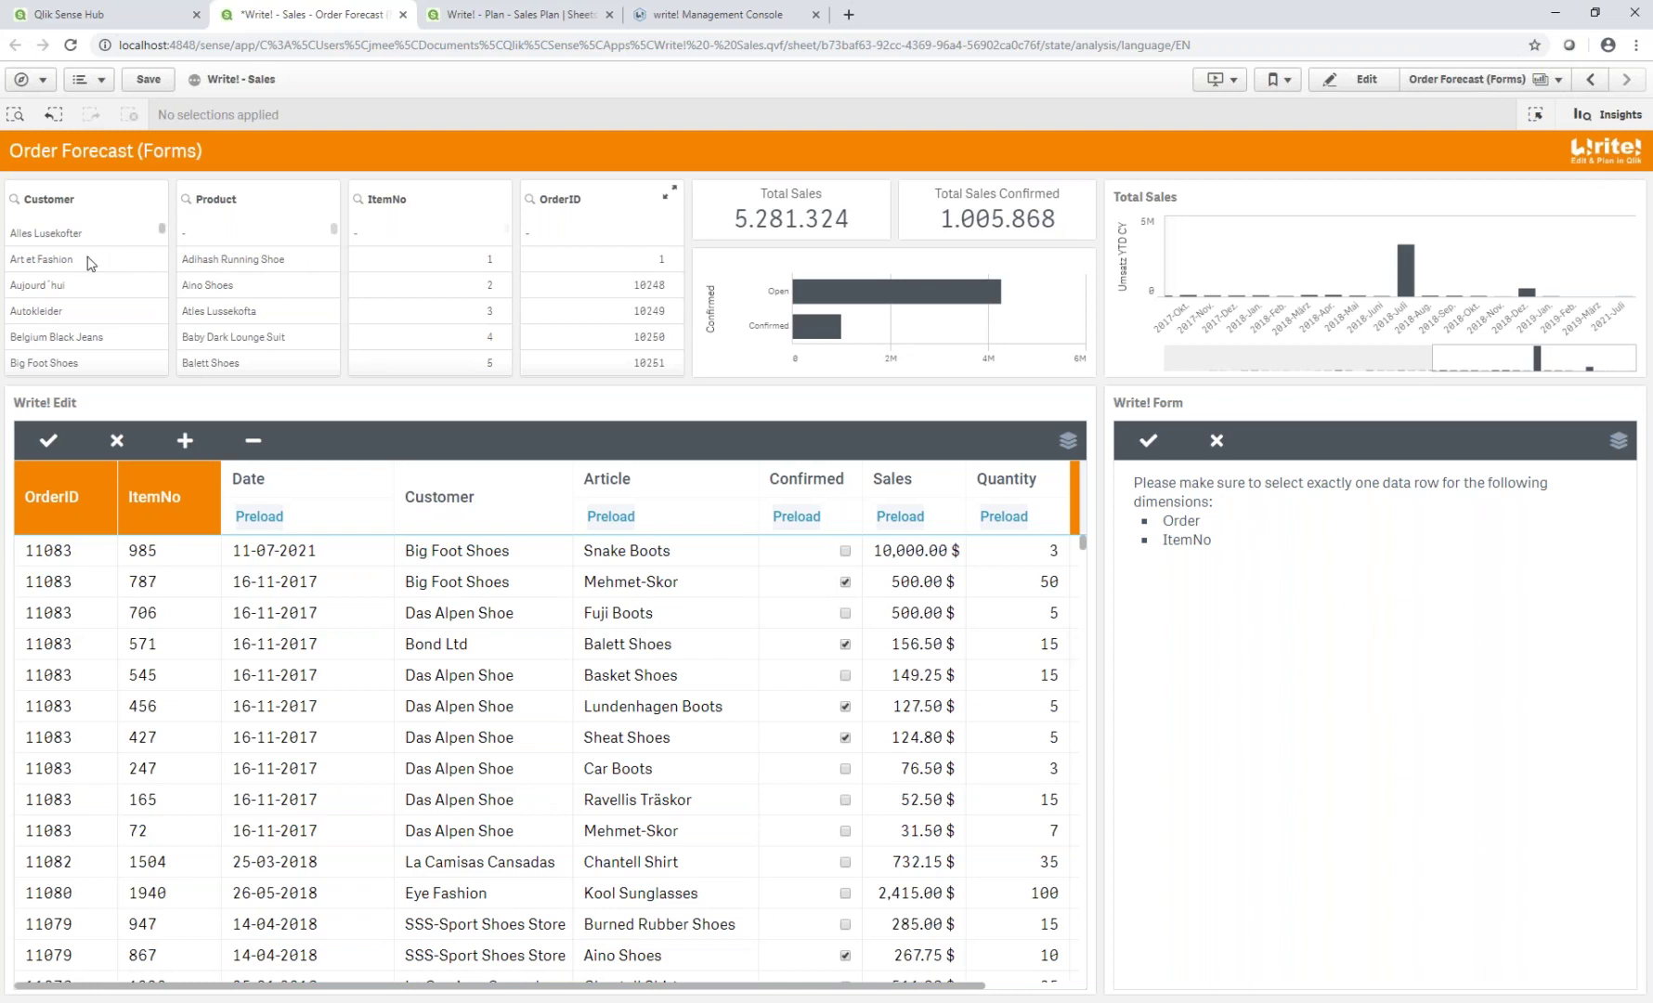
# Step: Filter the sheet to customer Big Foot Shoes and product Cap, and check the form's Customer and Sales Forecast fields
pyautogui.click(74, 362)
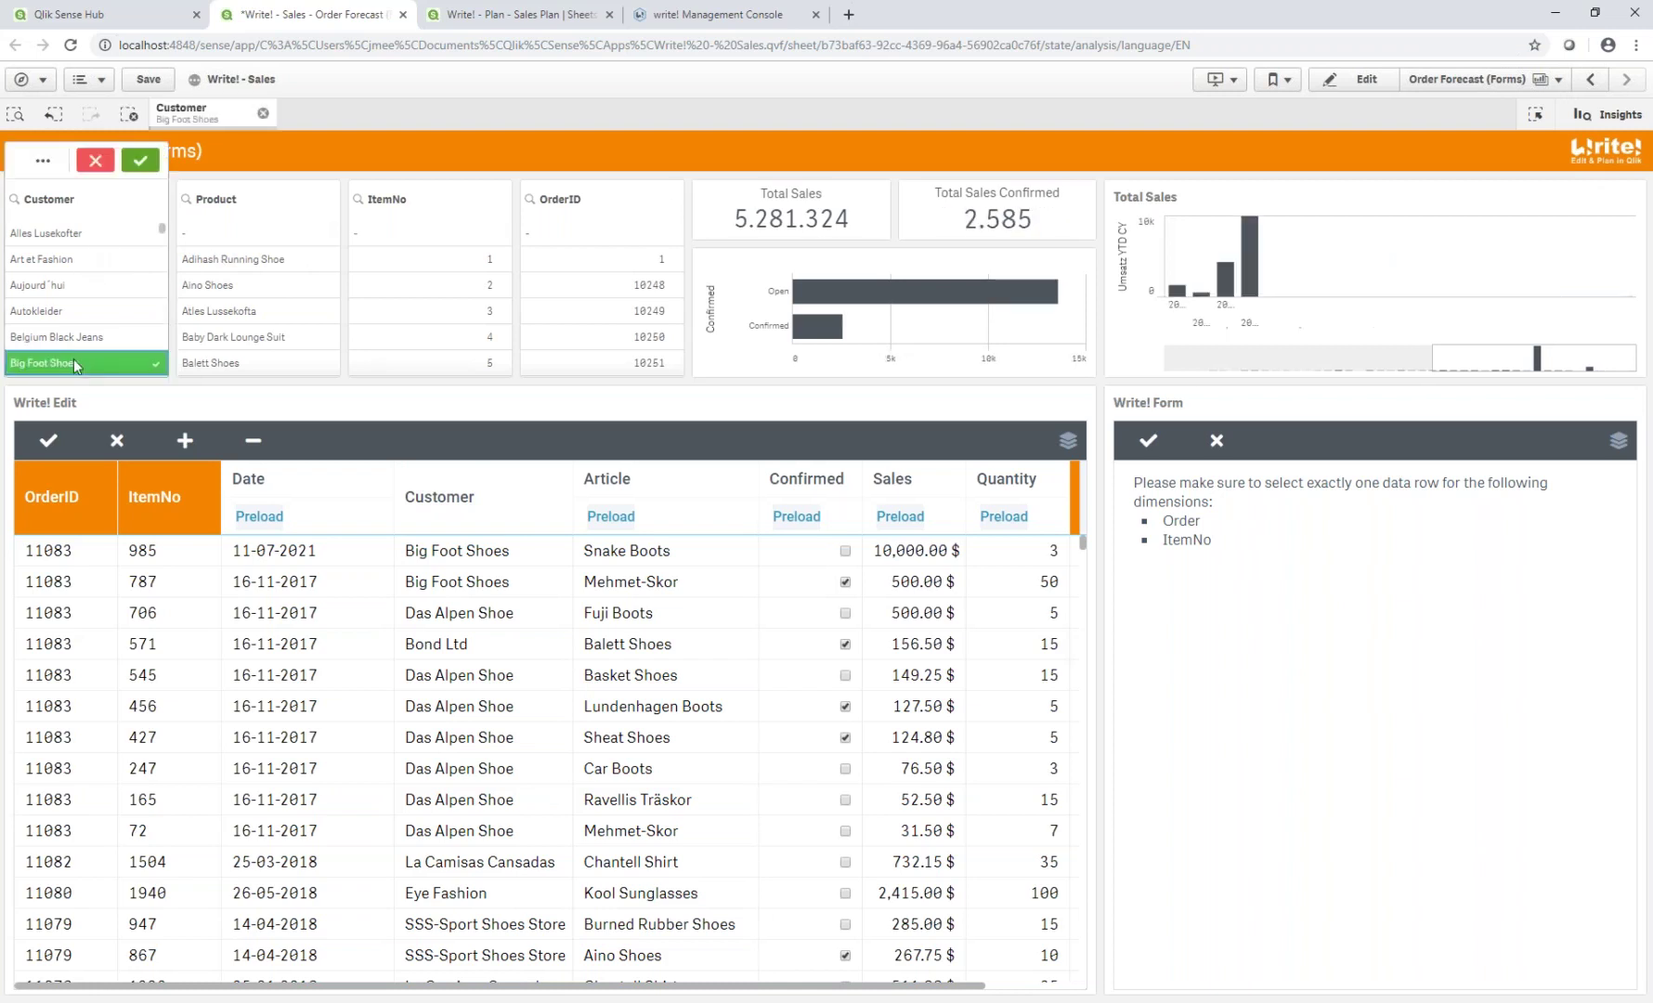
pyautogui.click(217, 239)
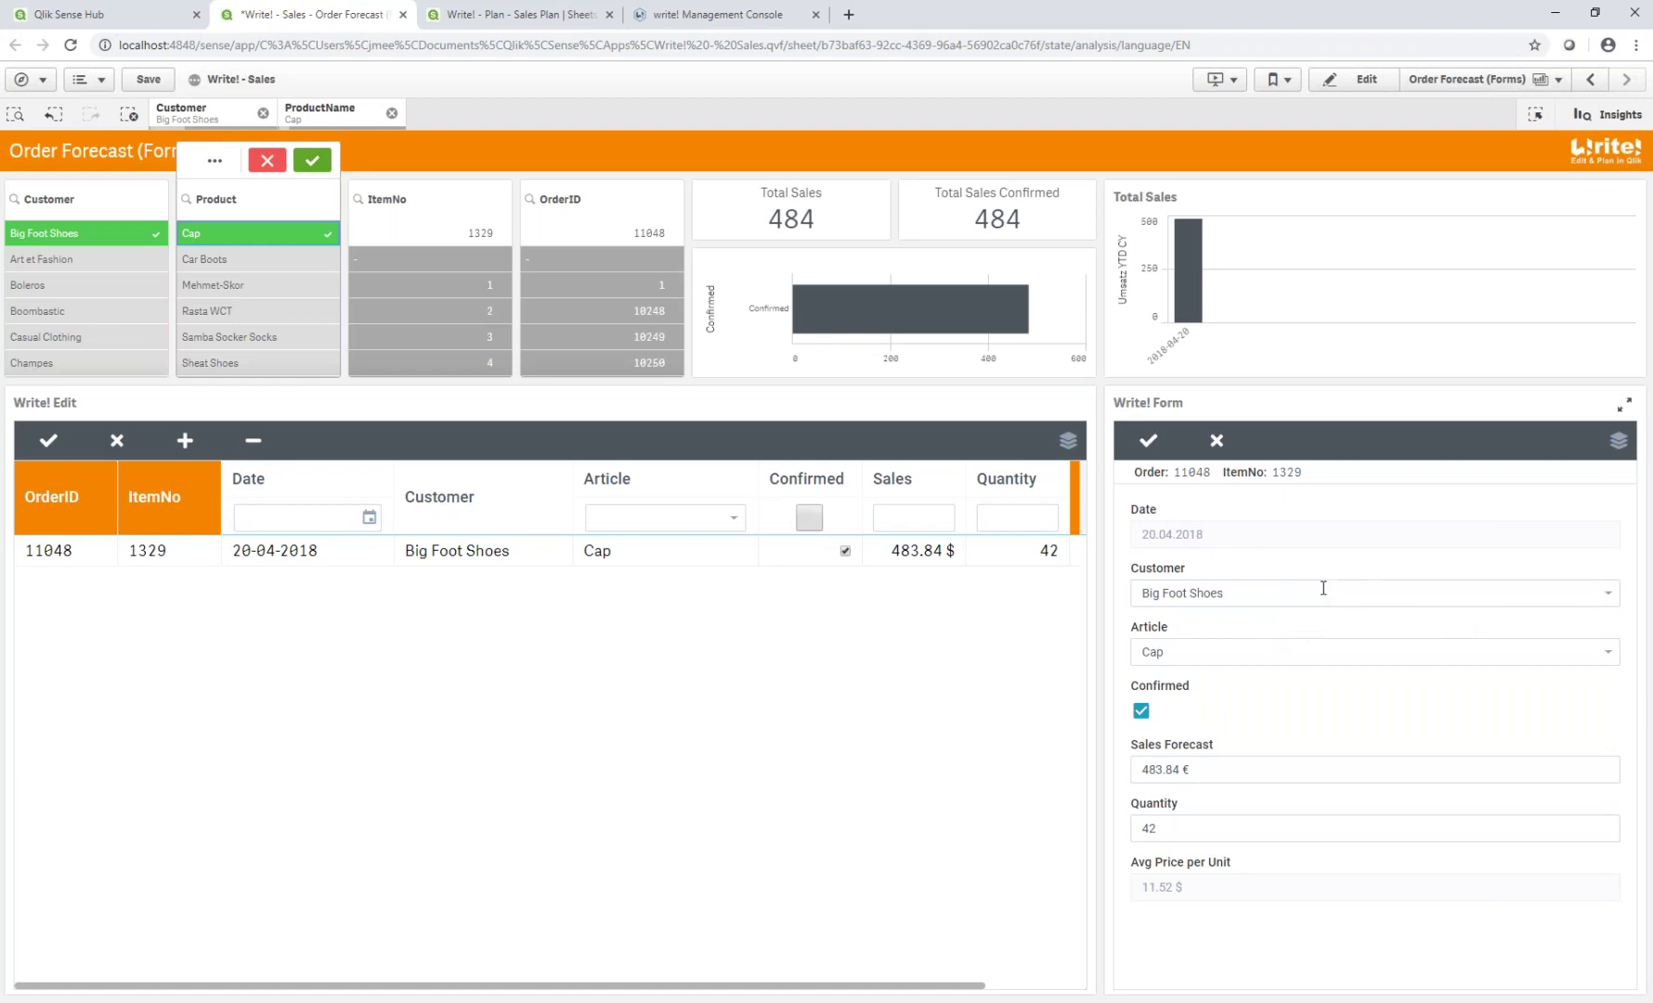
pyautogui.click(1591, 593)
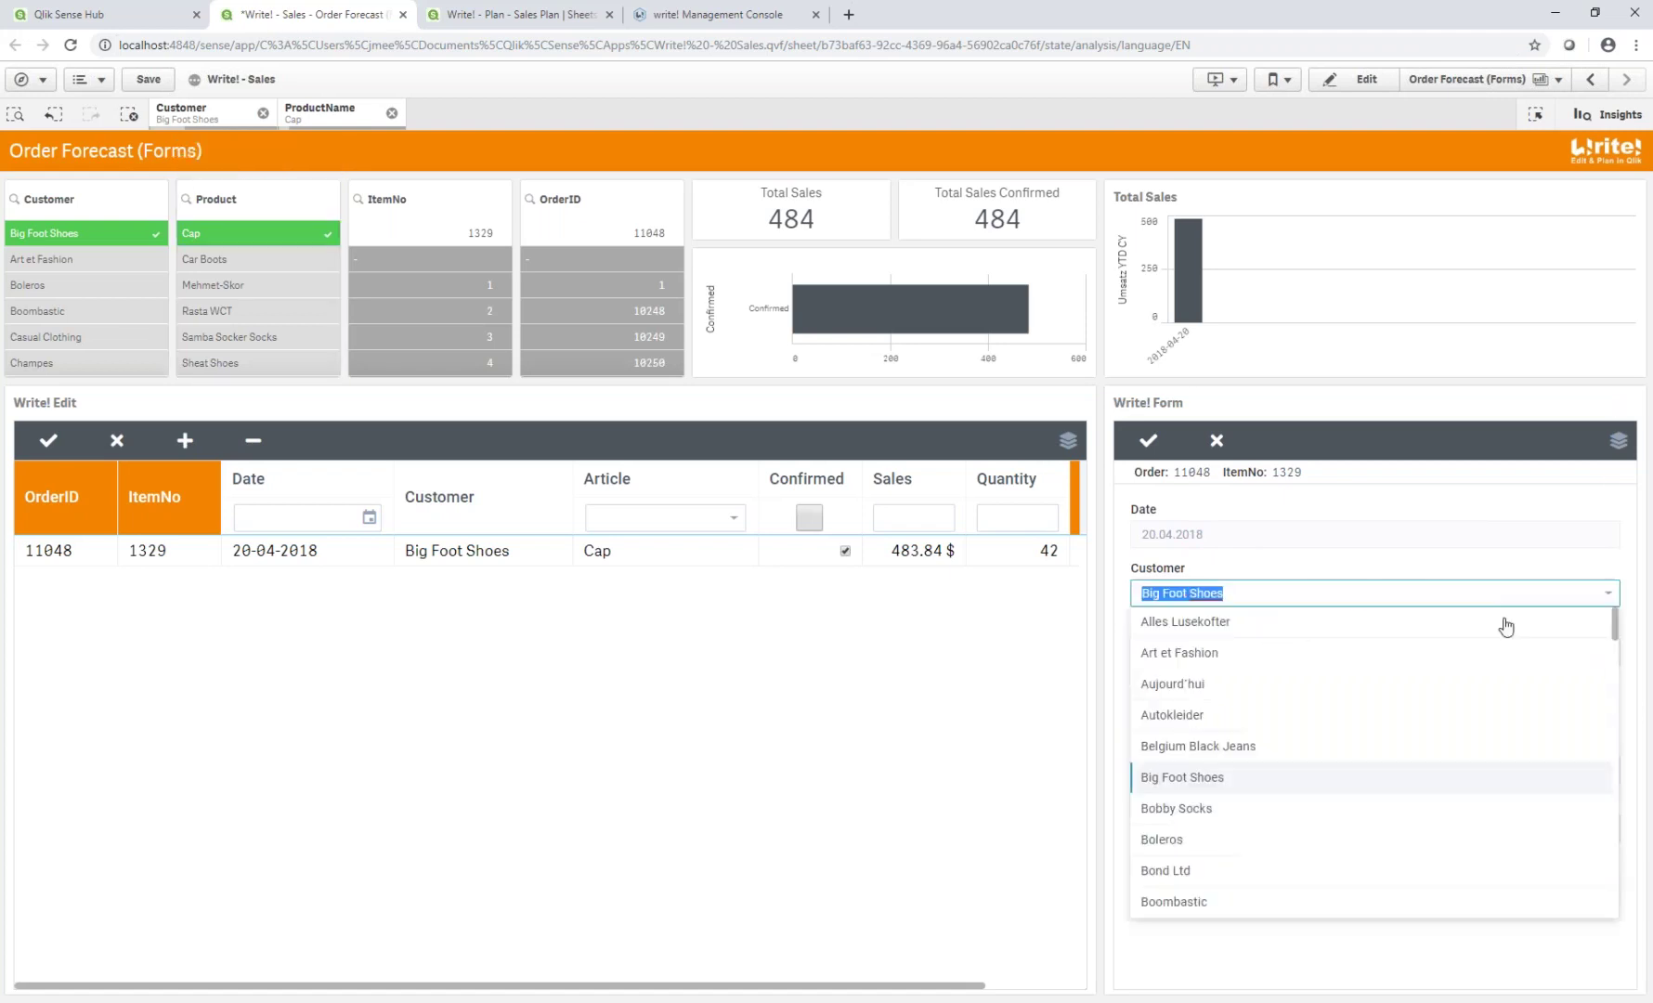
pyautogui.click(1456, 596)
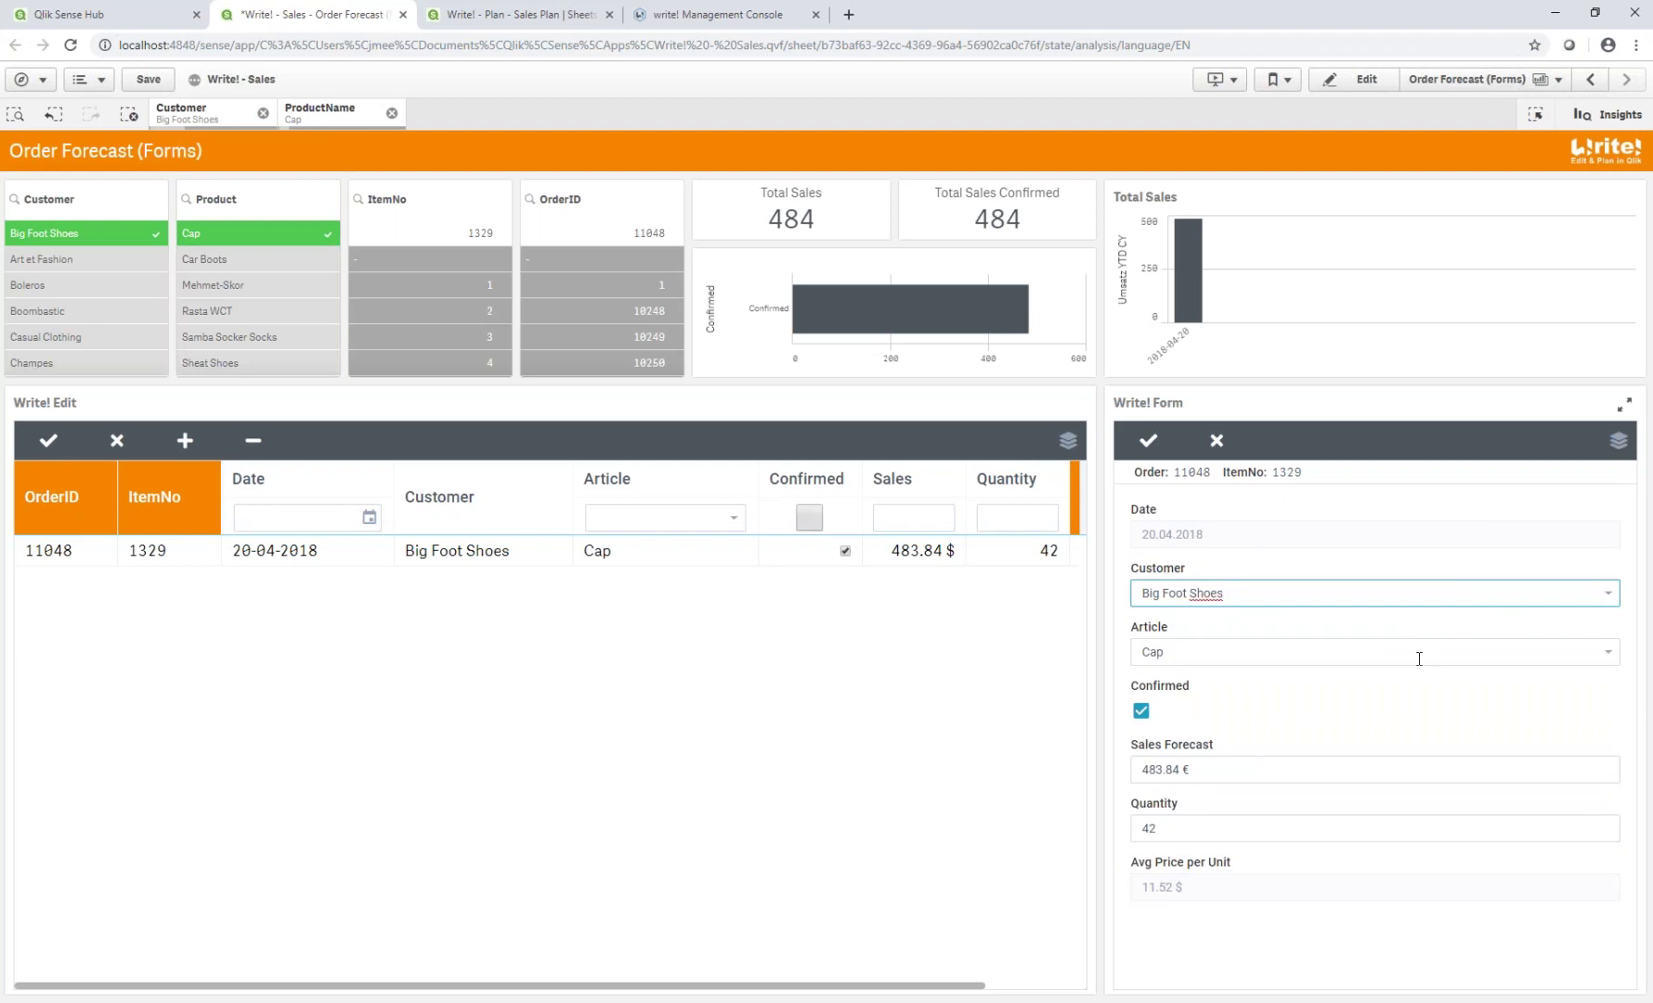
pyautogui.click(1260, 778)
pyautogui.doubleClick(1261, 778)
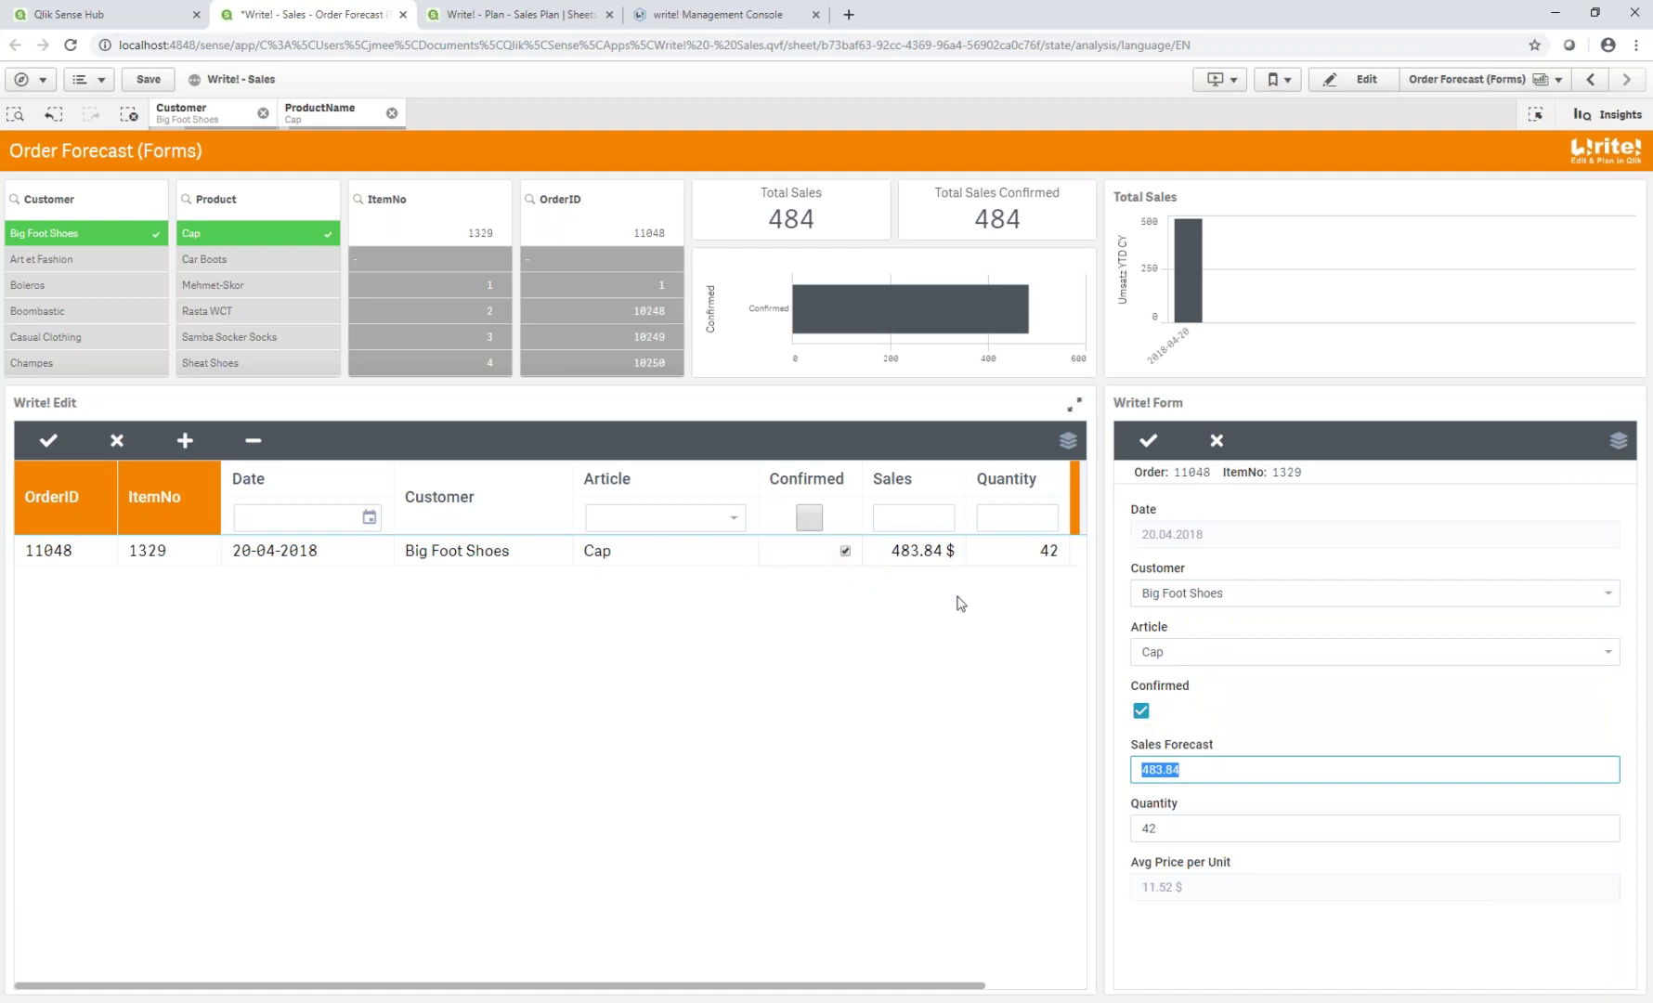
# Step: Turn off Confirmed in the Write! Form for the Cap order item and save the change
pyautogui.click(1139, 713)
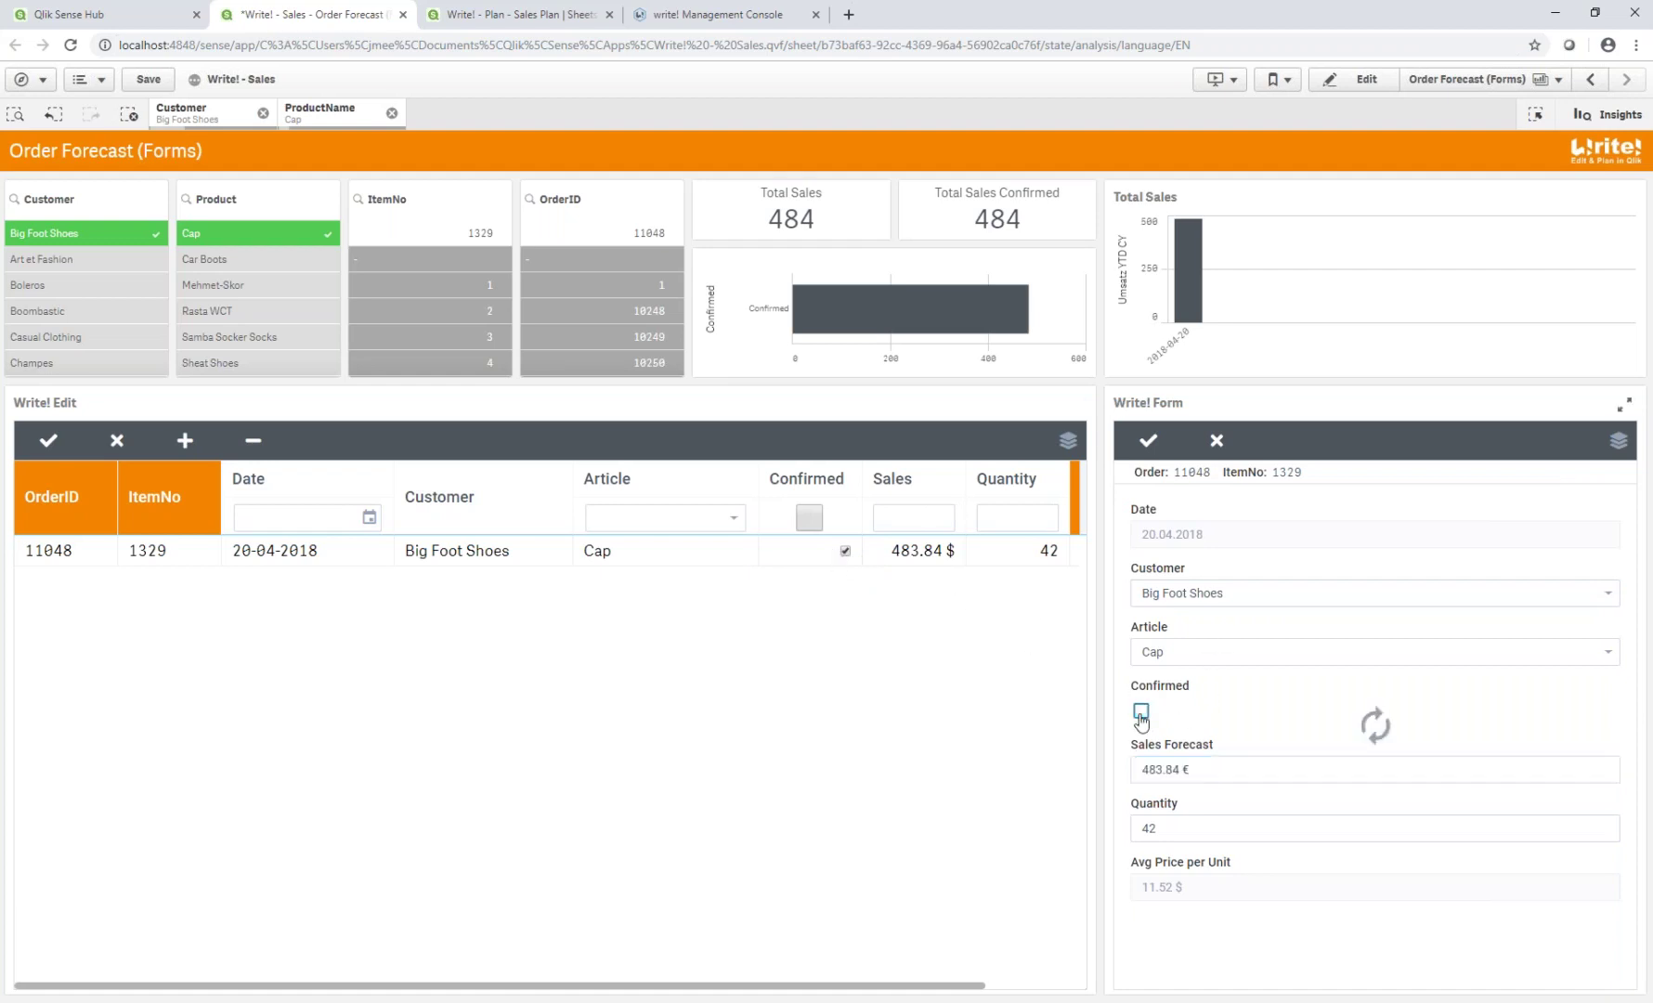
pyautogui.click(1149, 442)
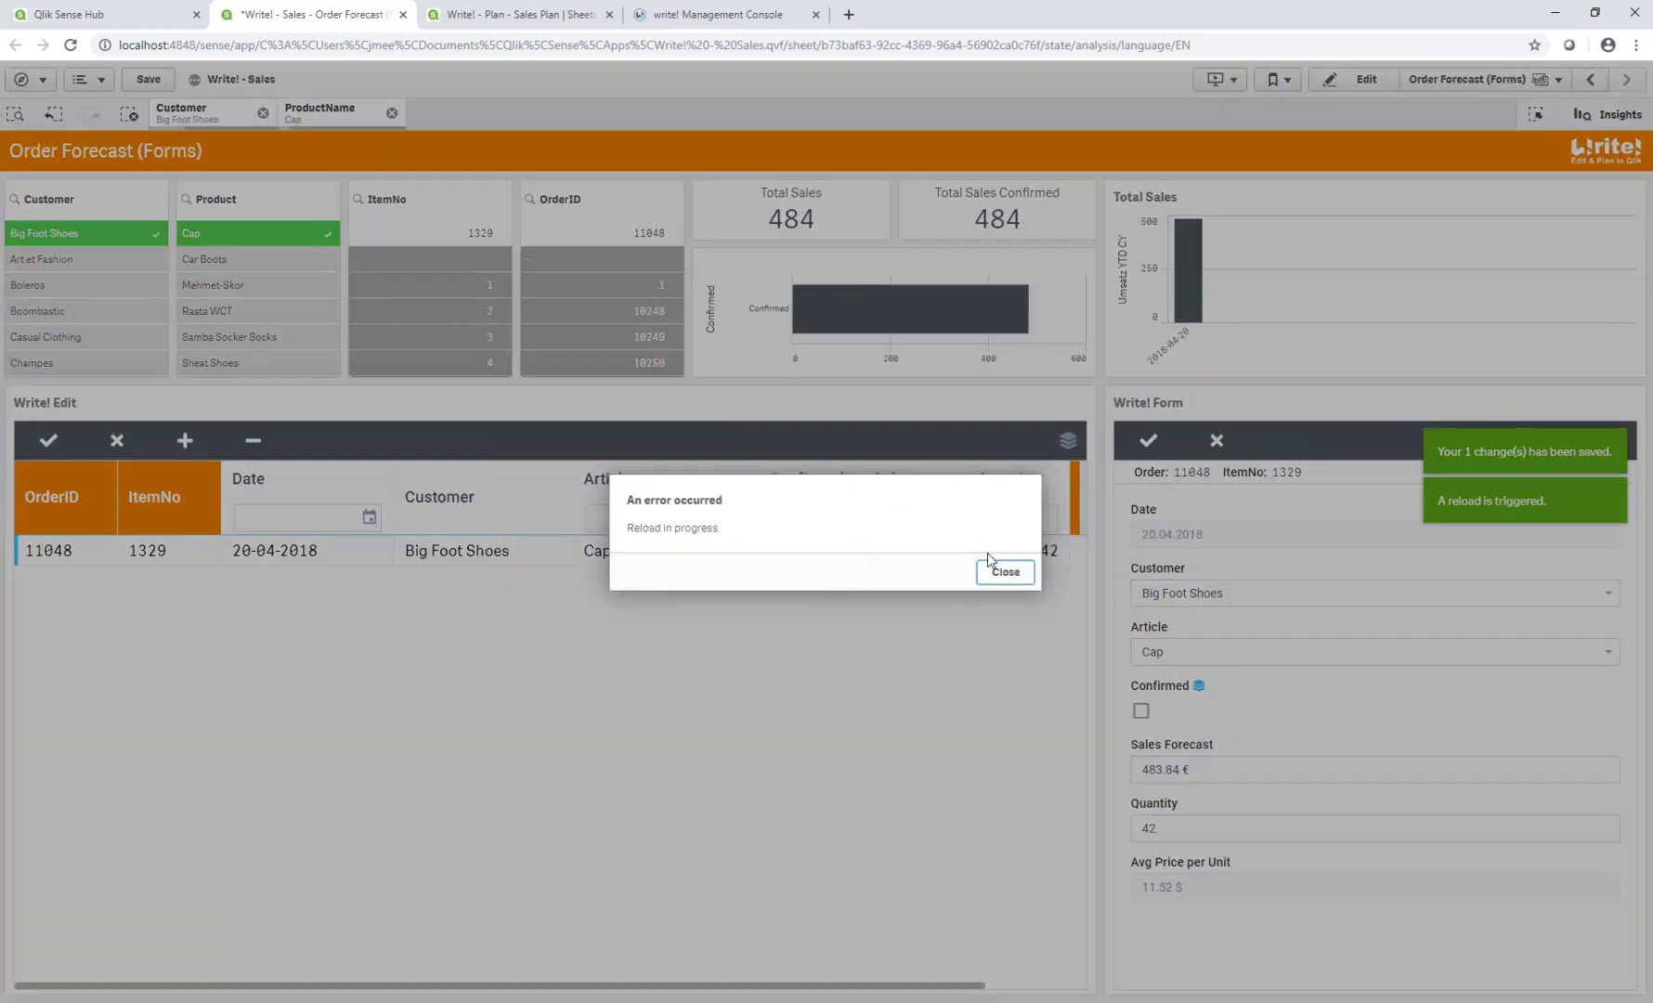
pyautogui.click(1003, 574)
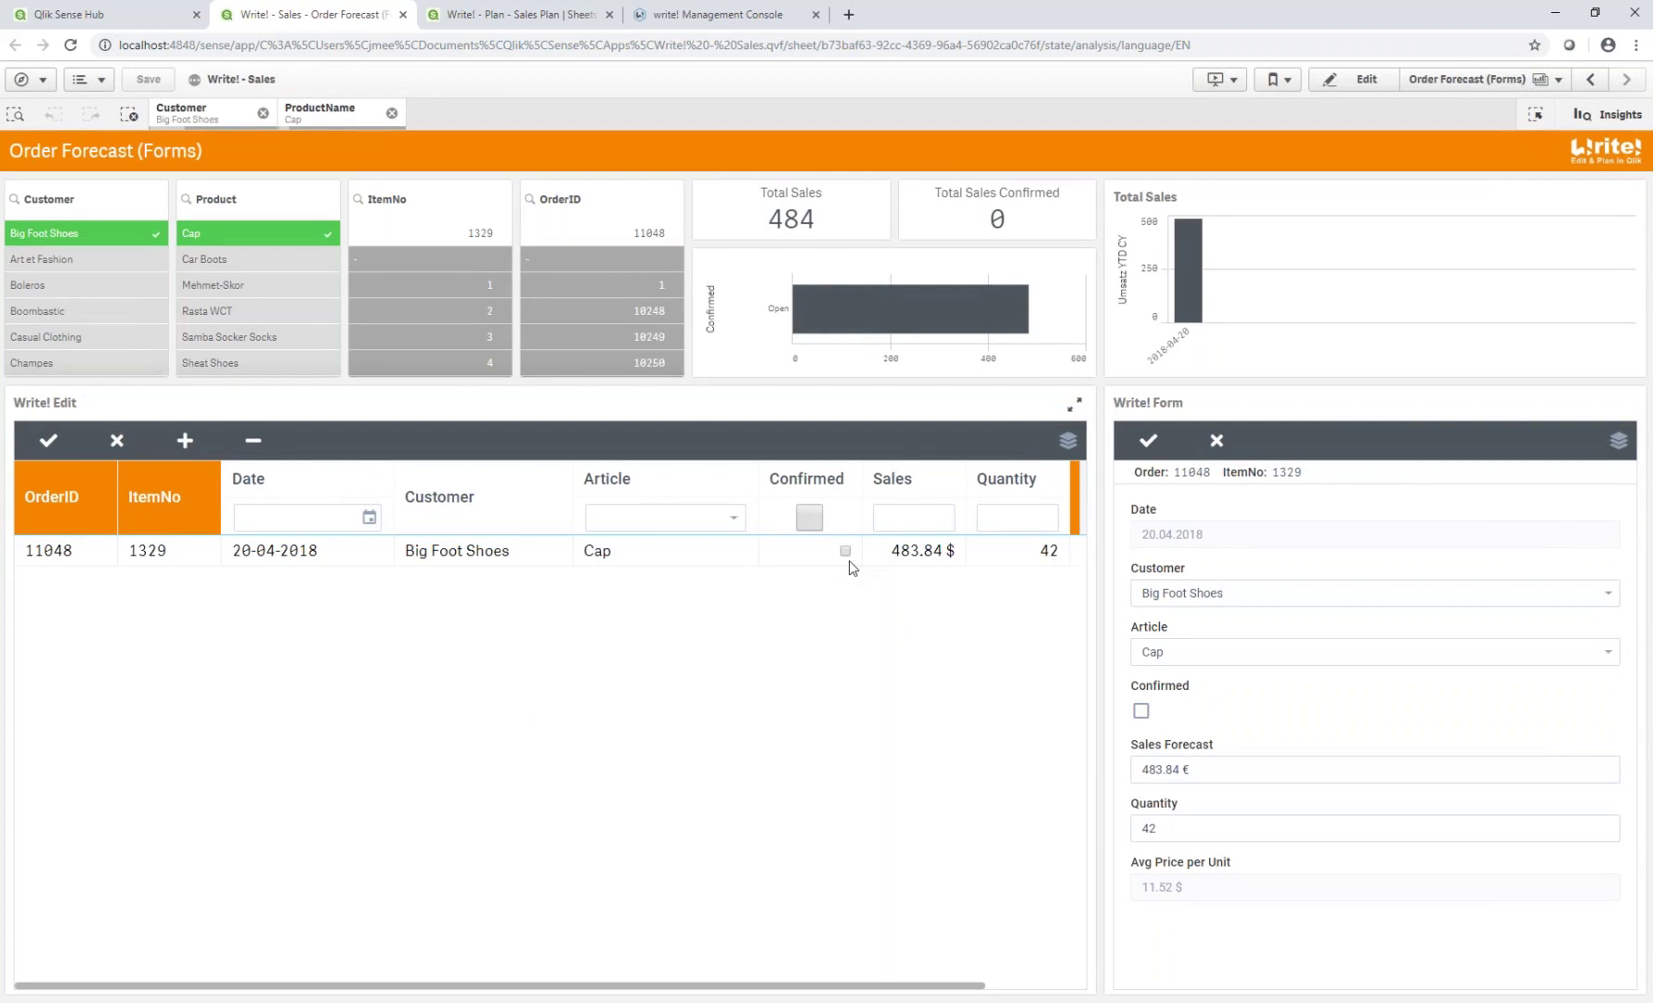
# Step: Clear the product and customer selections on the forms sheet
pyautogui.moveTo(743, 330)
pyautogui.click(392, 112)
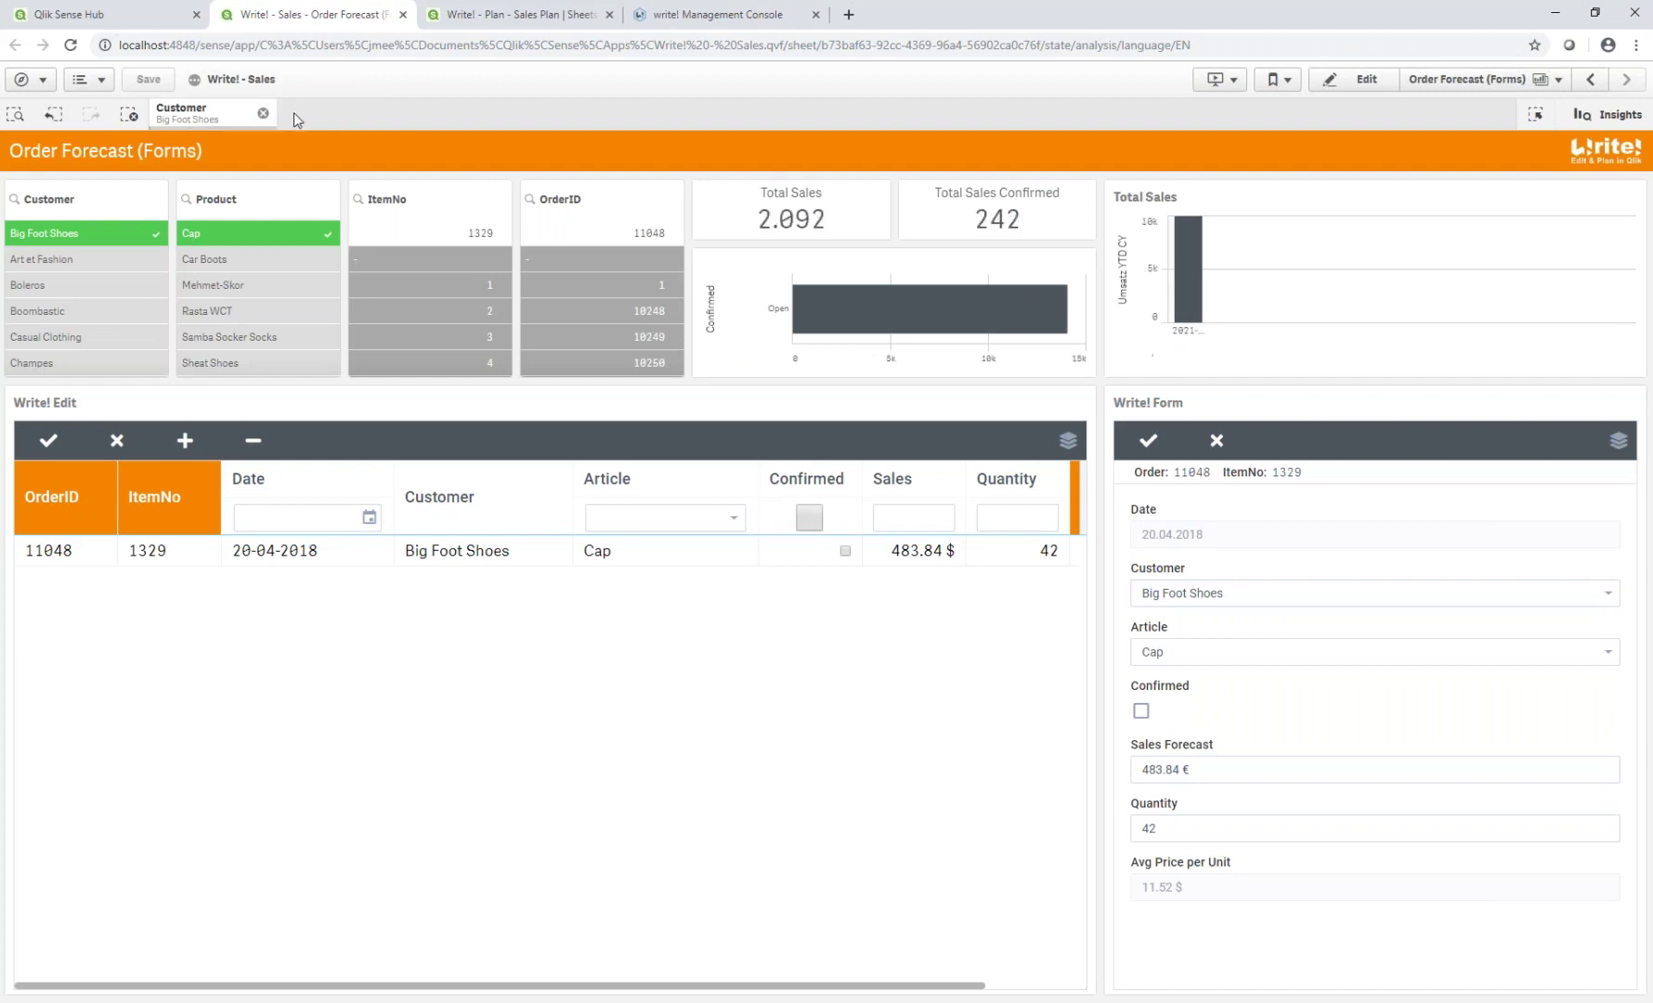
pyautogui.click(263, 112)
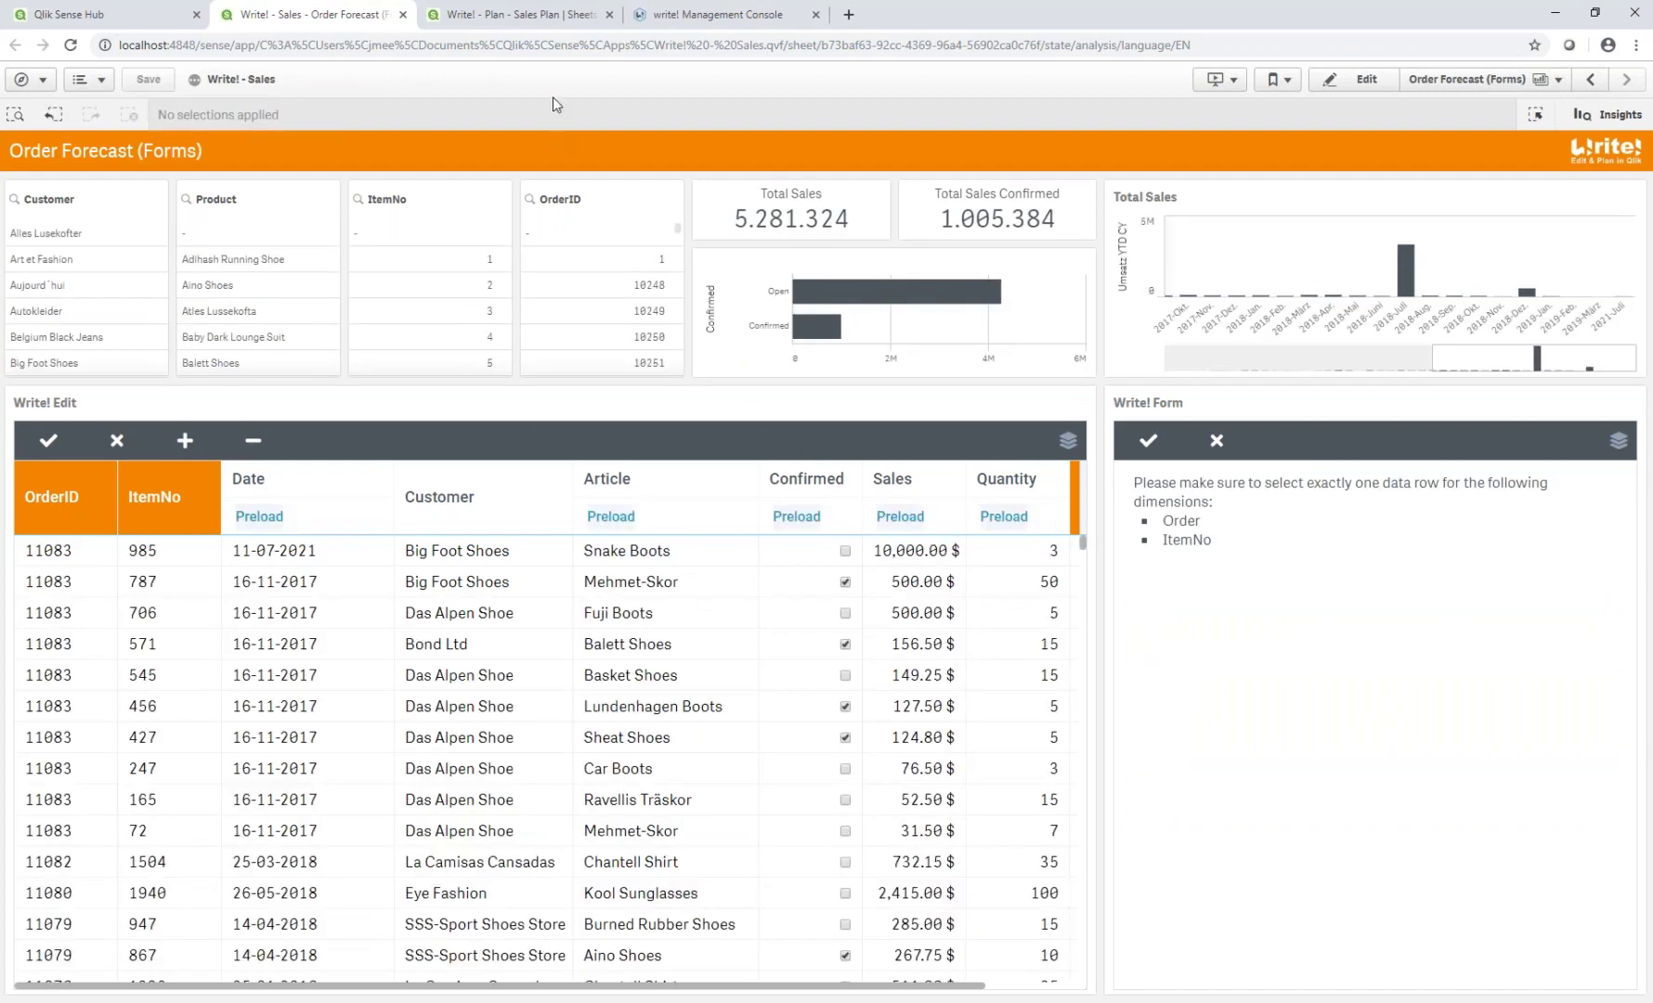
# Step: Switch to the Write! - Plan app's Sales Plan sheet and filter it to the Actuals budget and year 2018
pyautogui.click(546, 18)
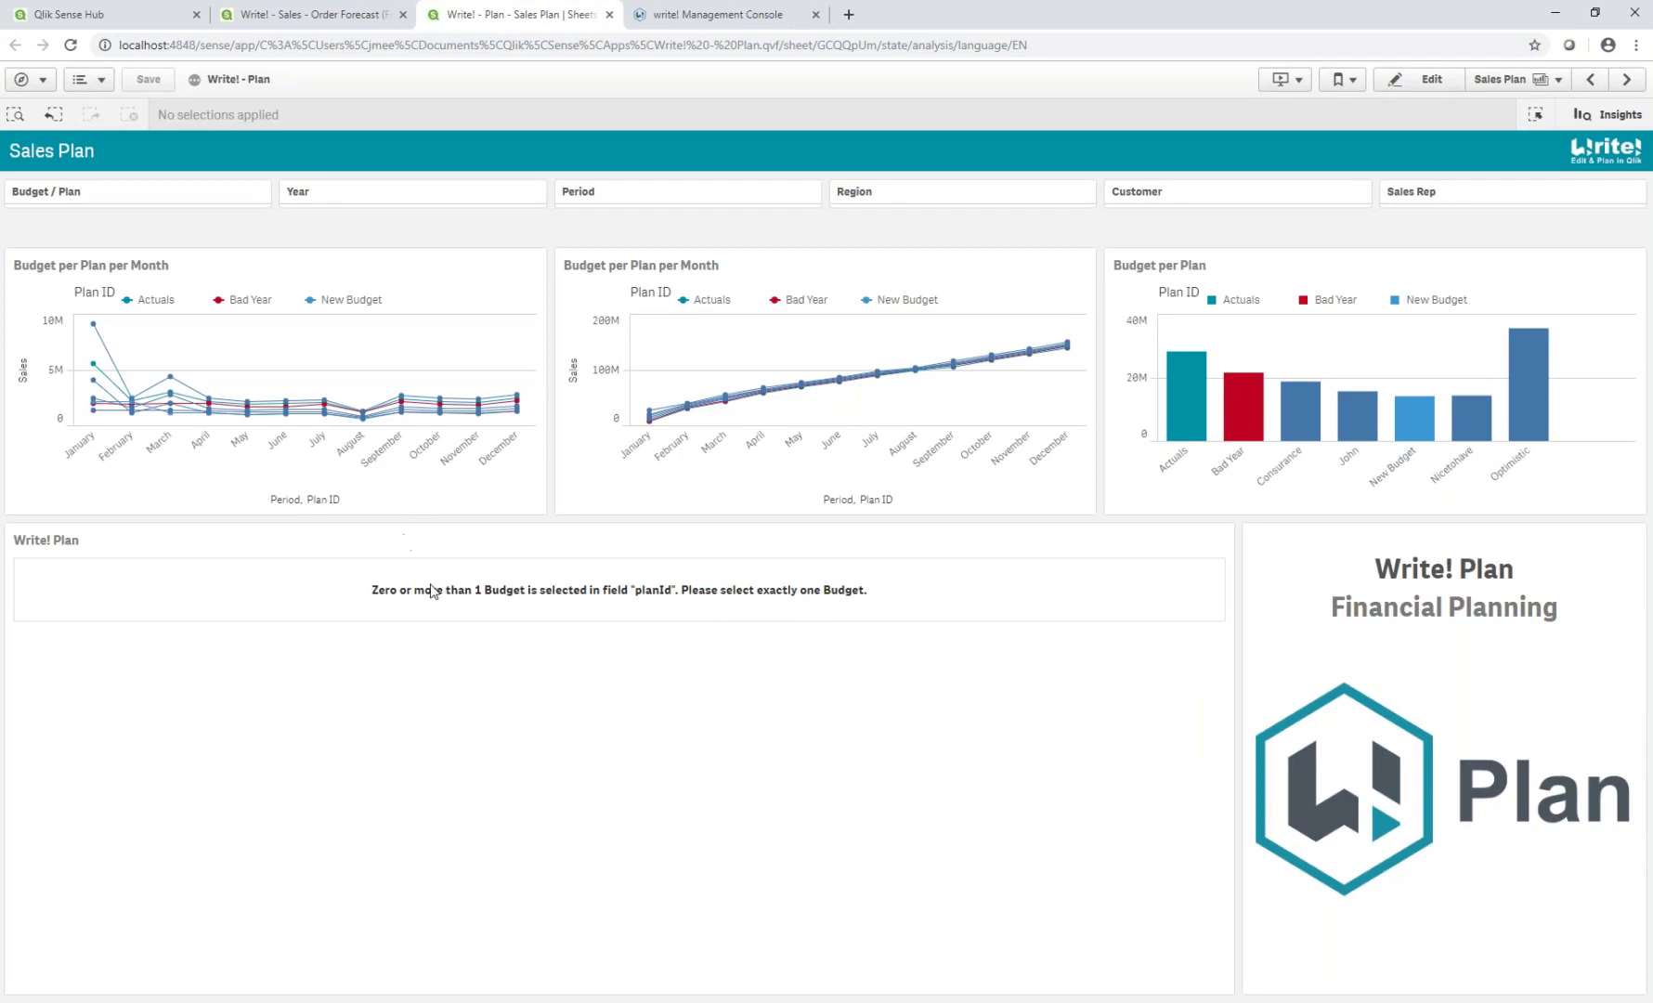
pyautogui.click(121, 199)
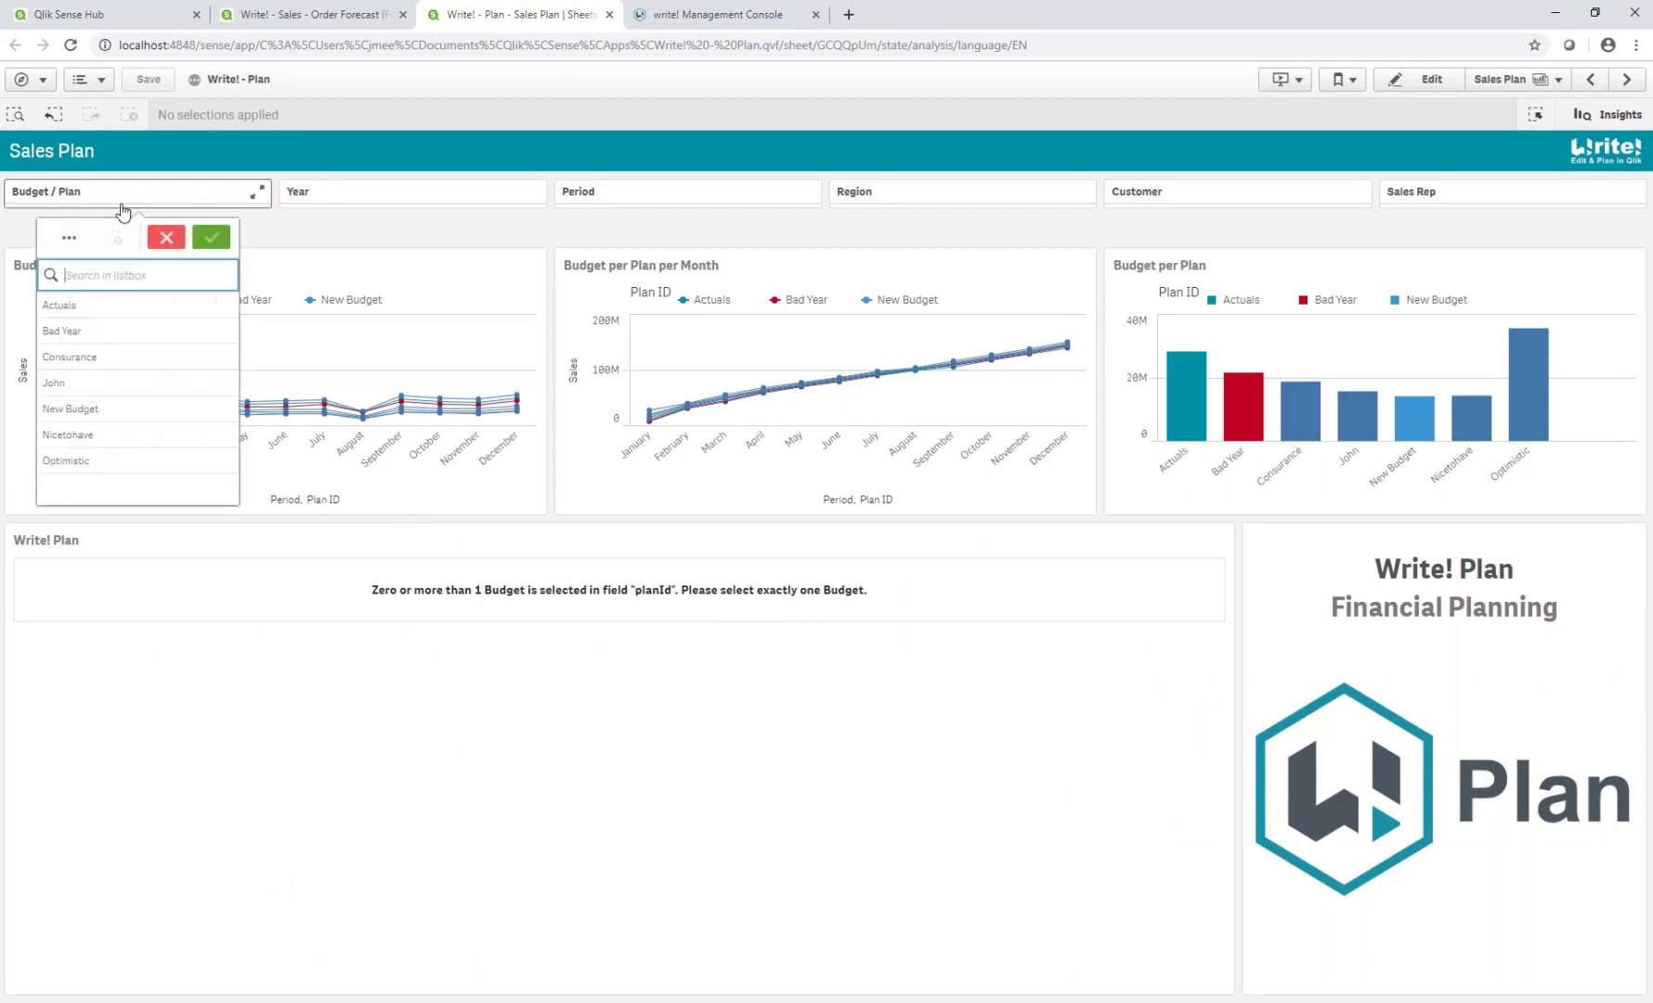
pyautogui.click(88, 306)
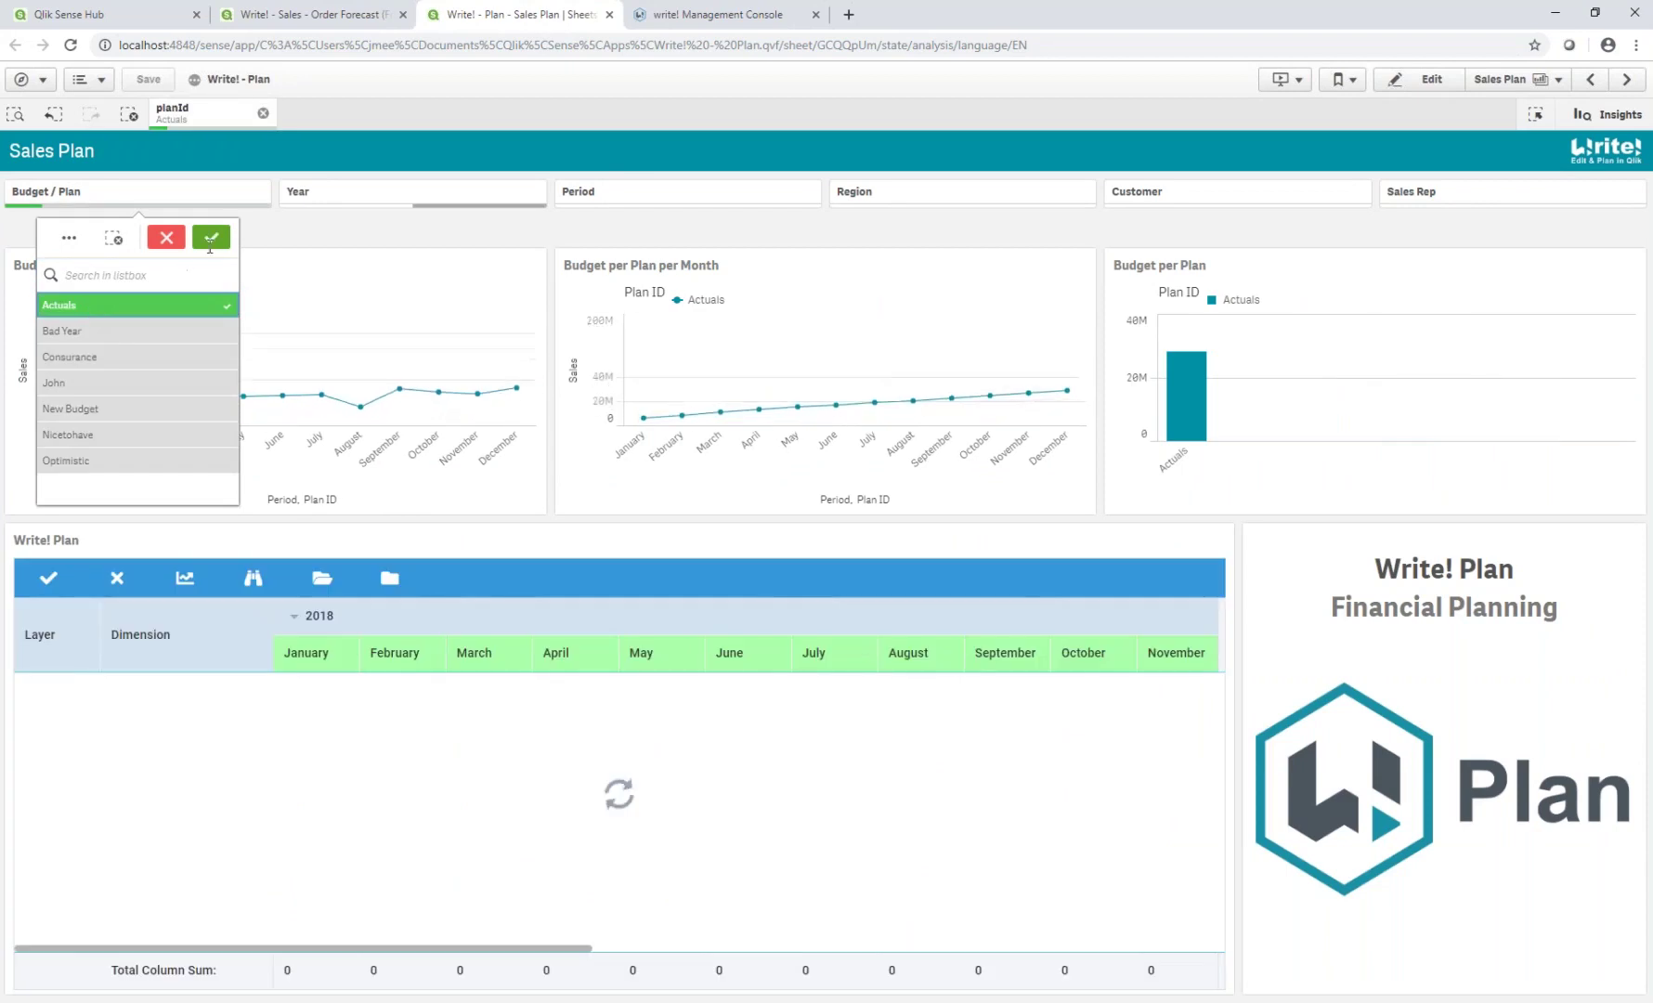
pyautogui.click(413, 192)
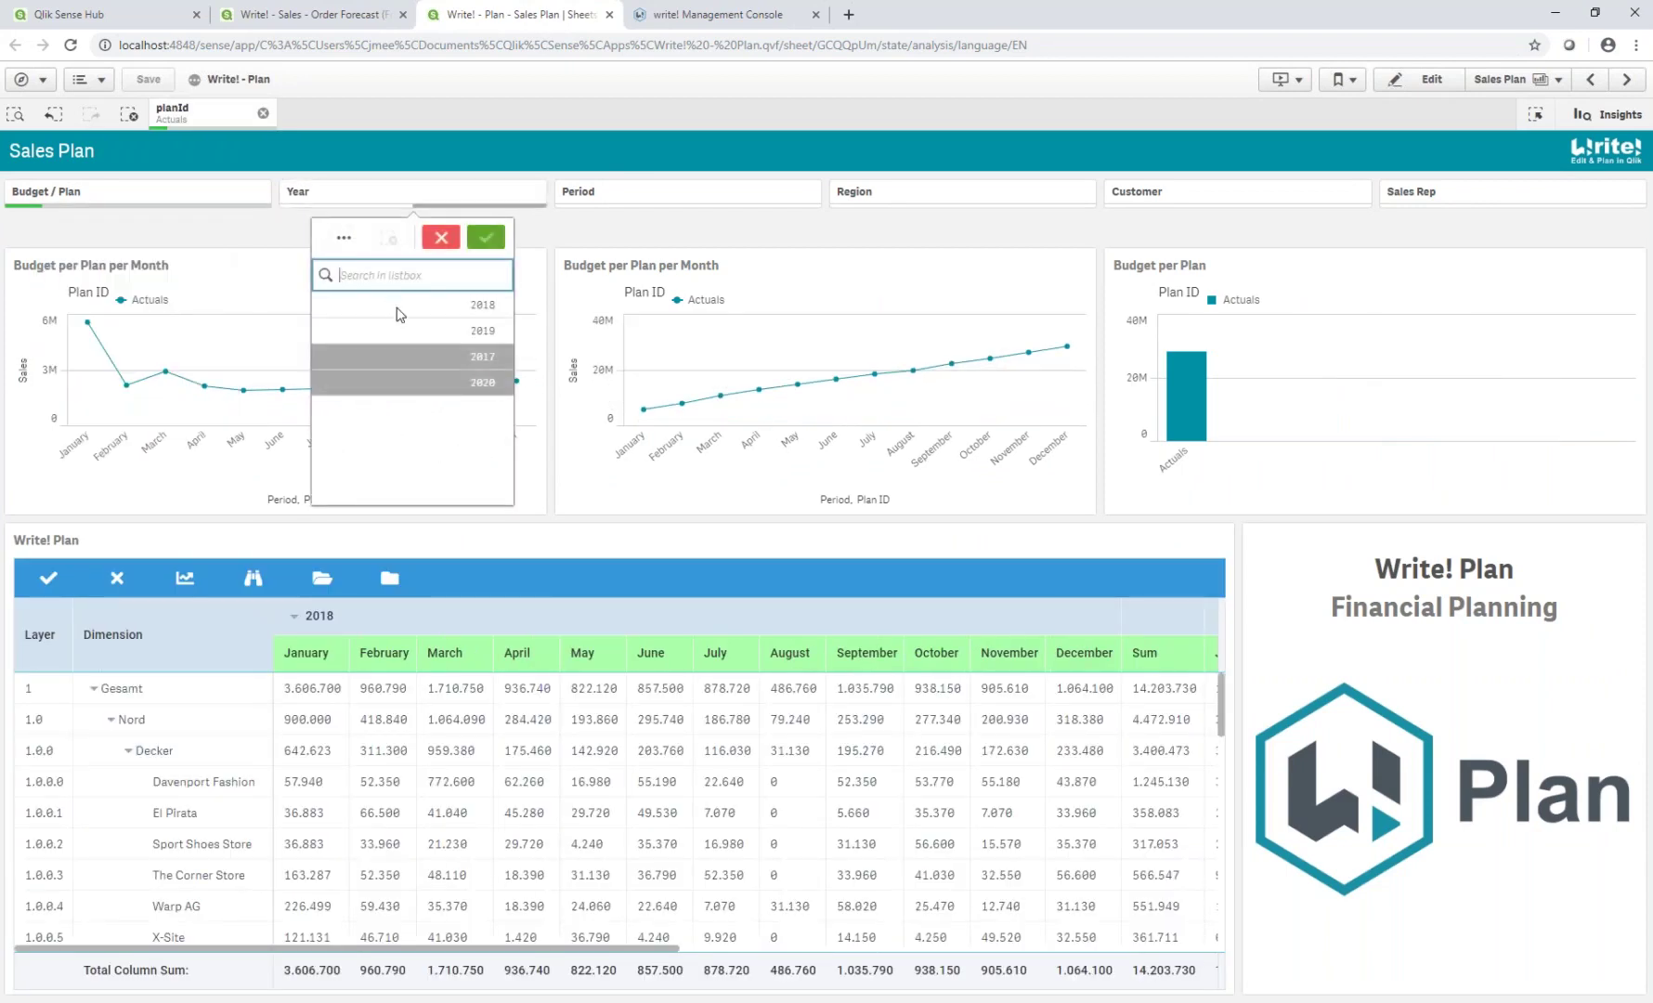
pyautogui.click(401, 307)
pyautogui.click(492, 243)
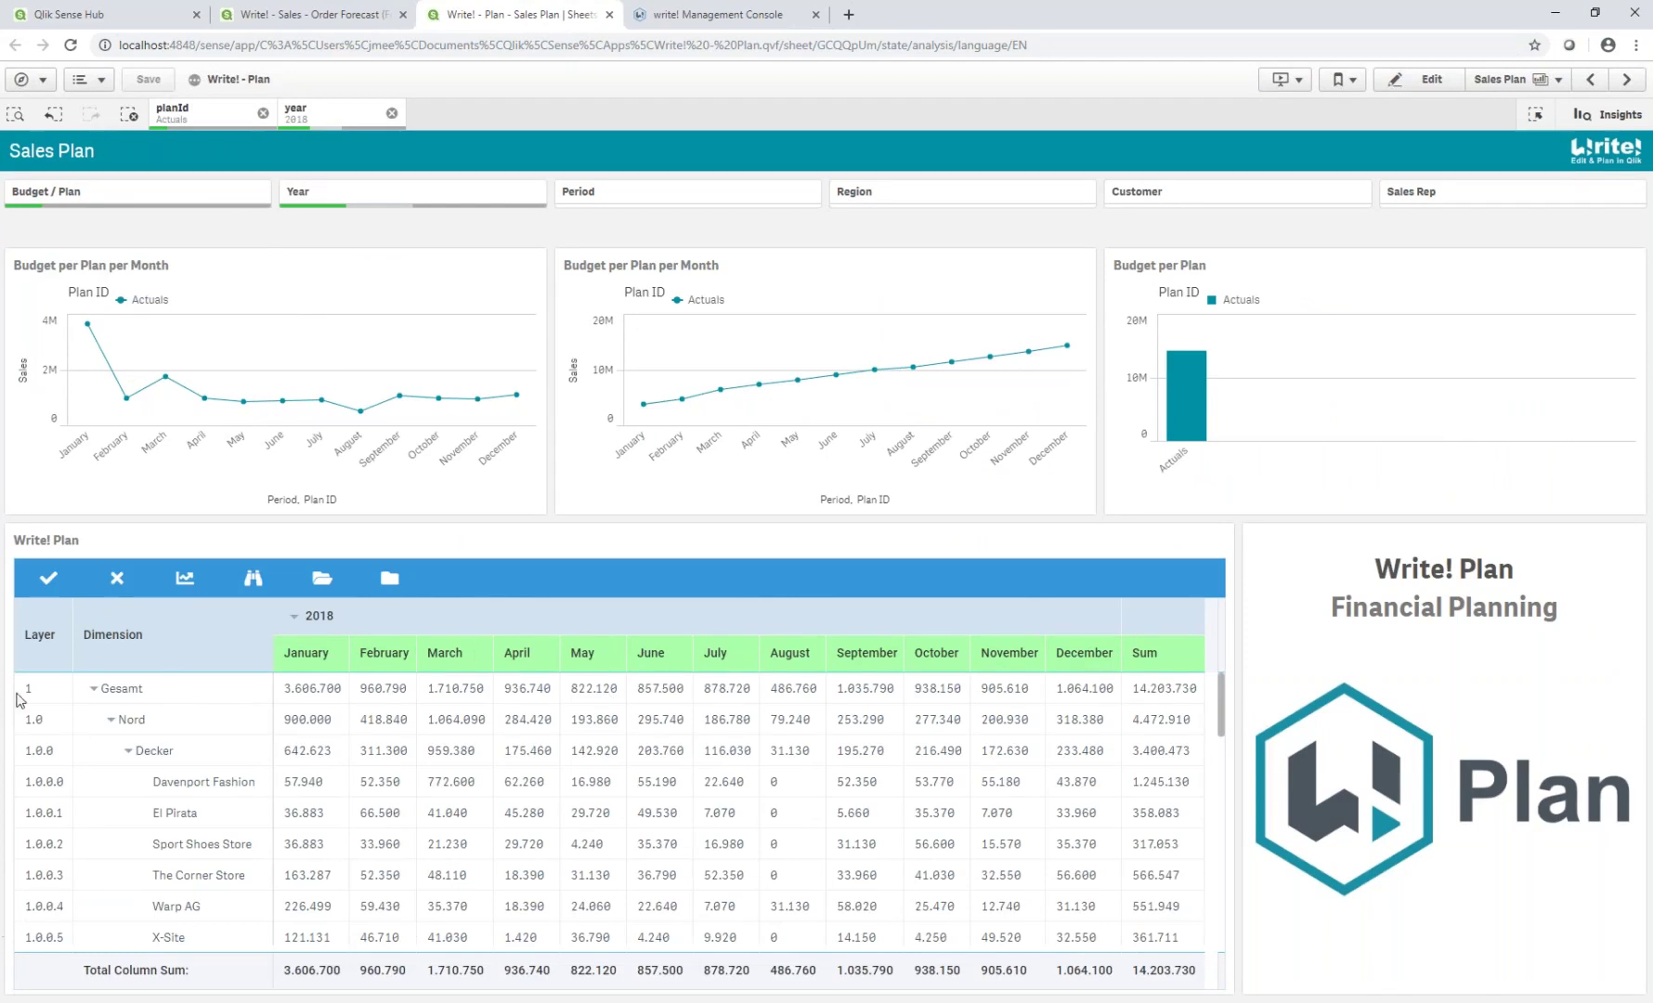
# Step: Collapse the whole plan hierarchy and expand Gesamt and its Nord region, checking the Ost breakdown on the way
pyautogui.click(390, 578)
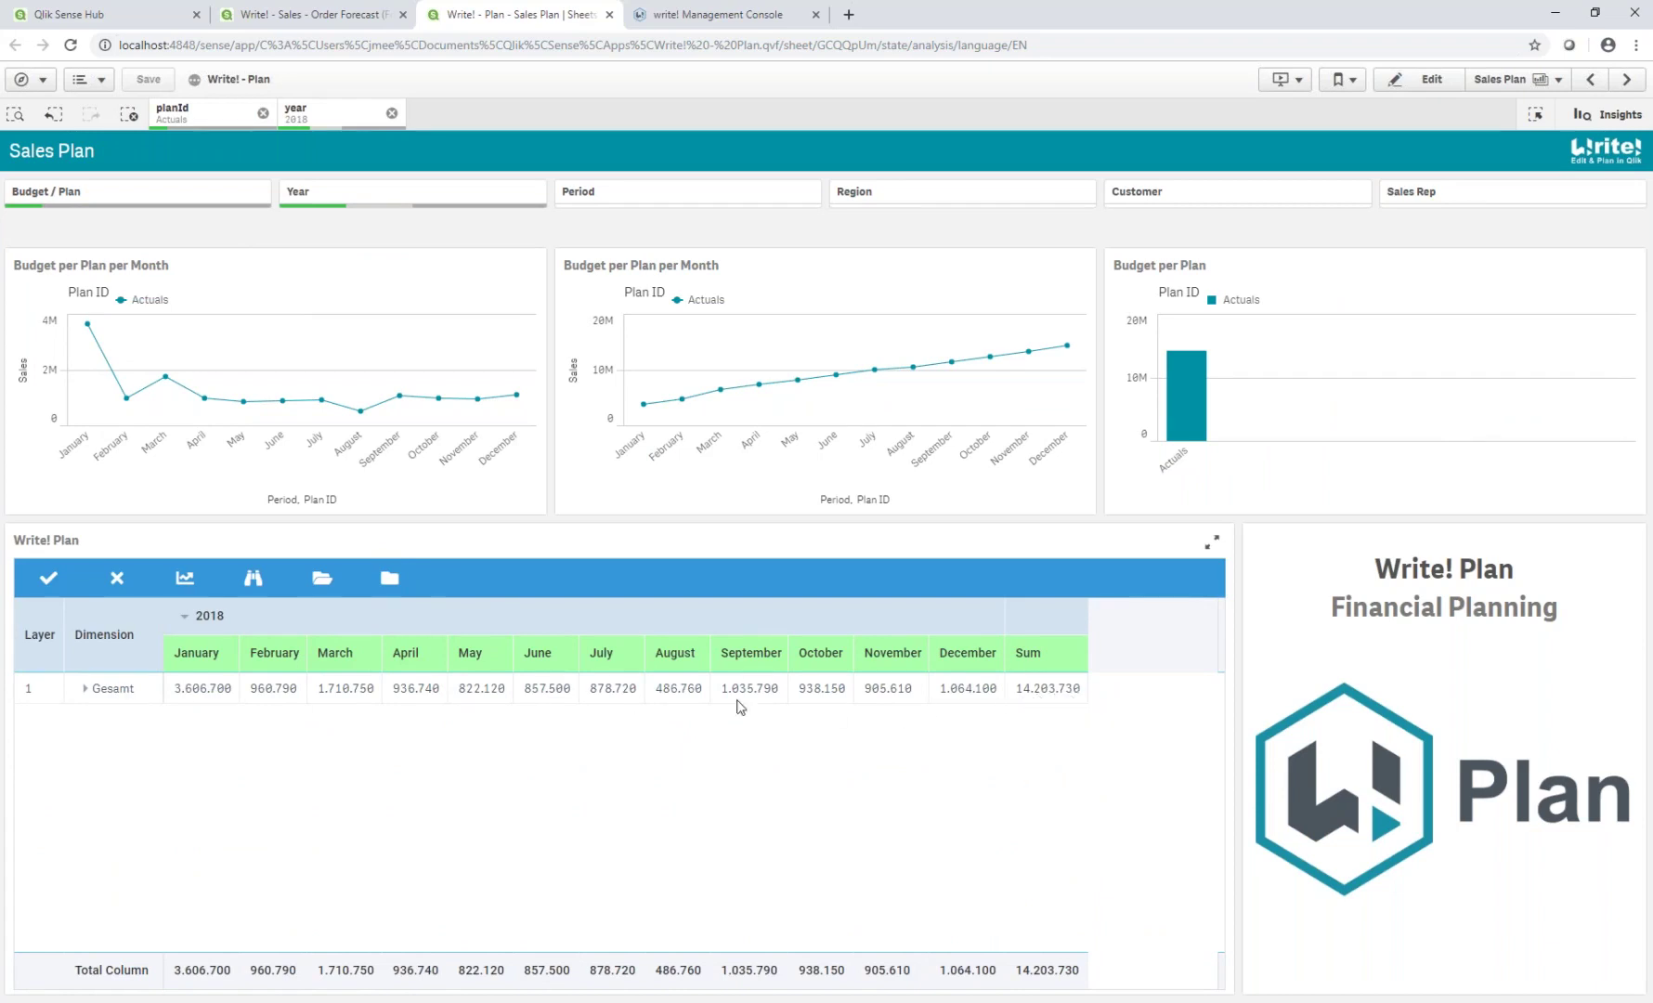
pyautogui.click(85, 688)
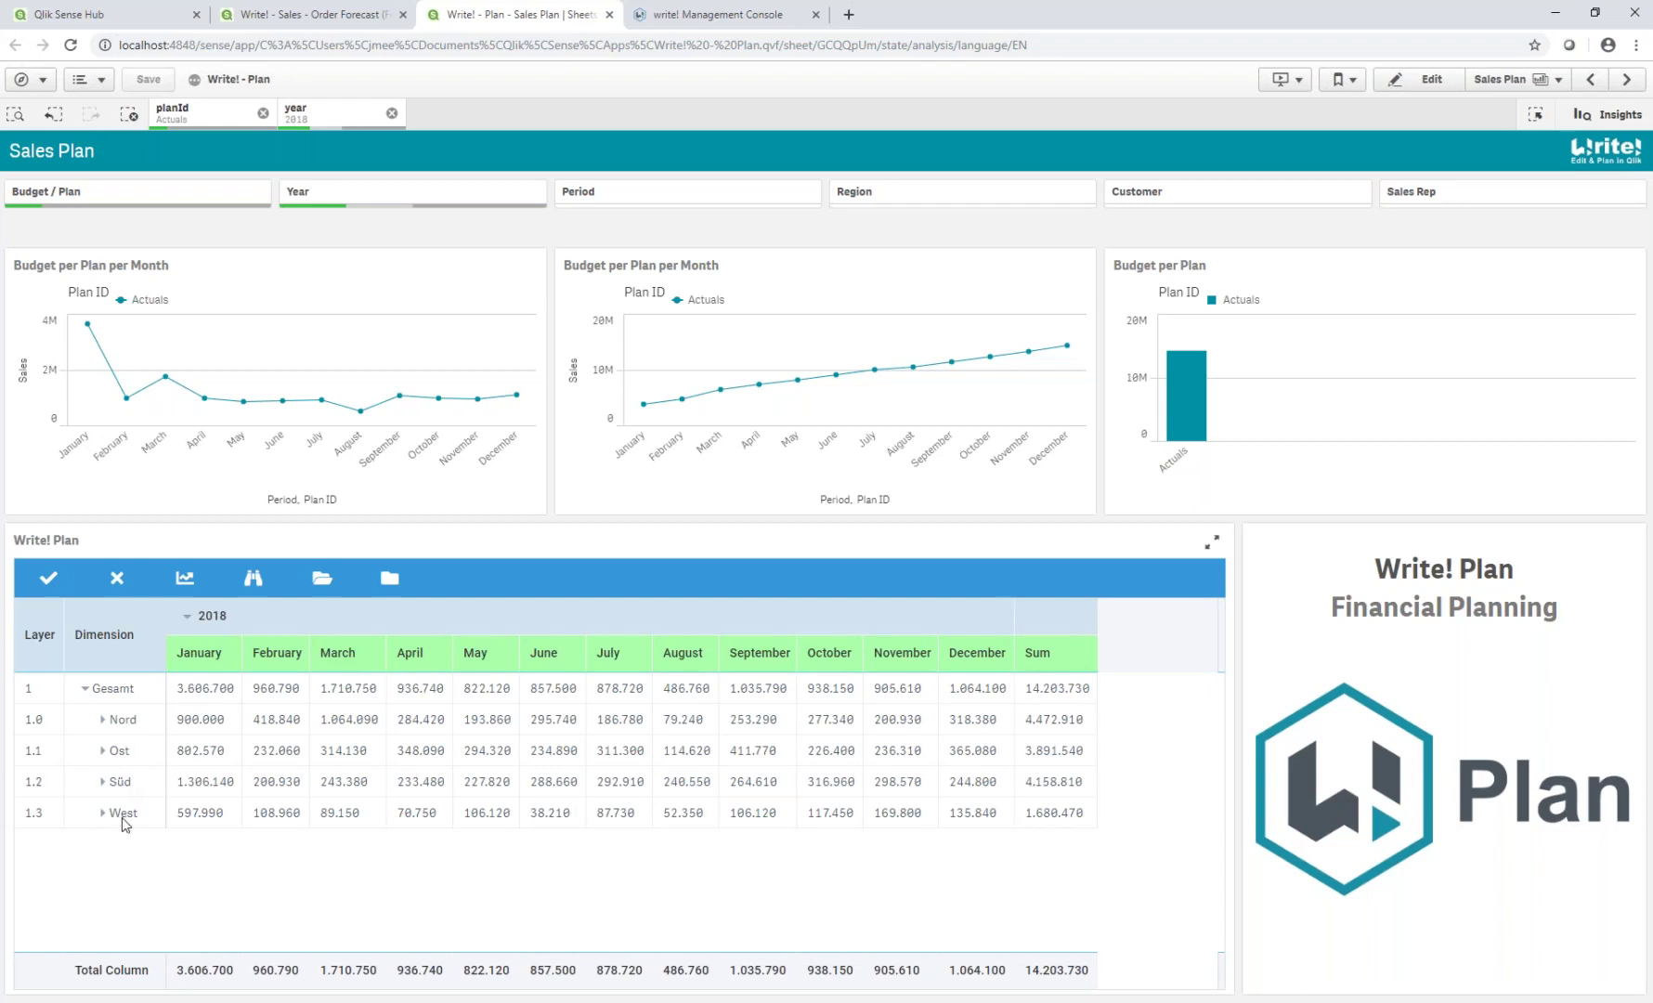
pyautogui.click(104, 751)
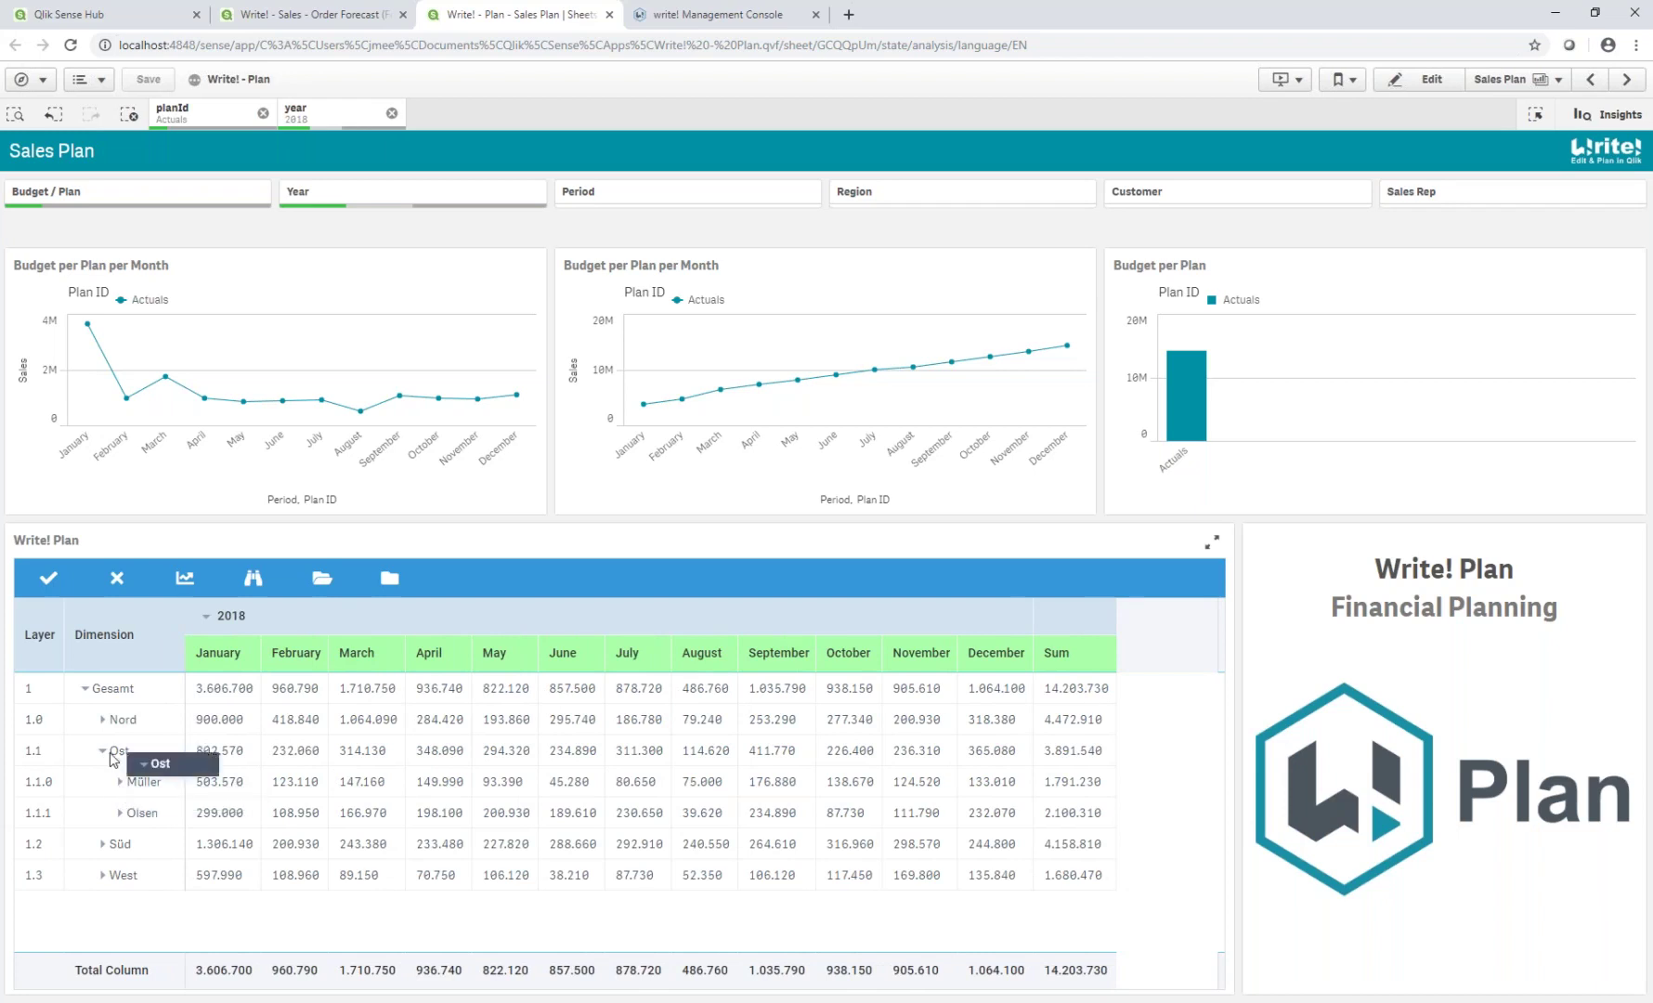
pyautogui.click(102, 751)
pyautogui.click(102, 722)
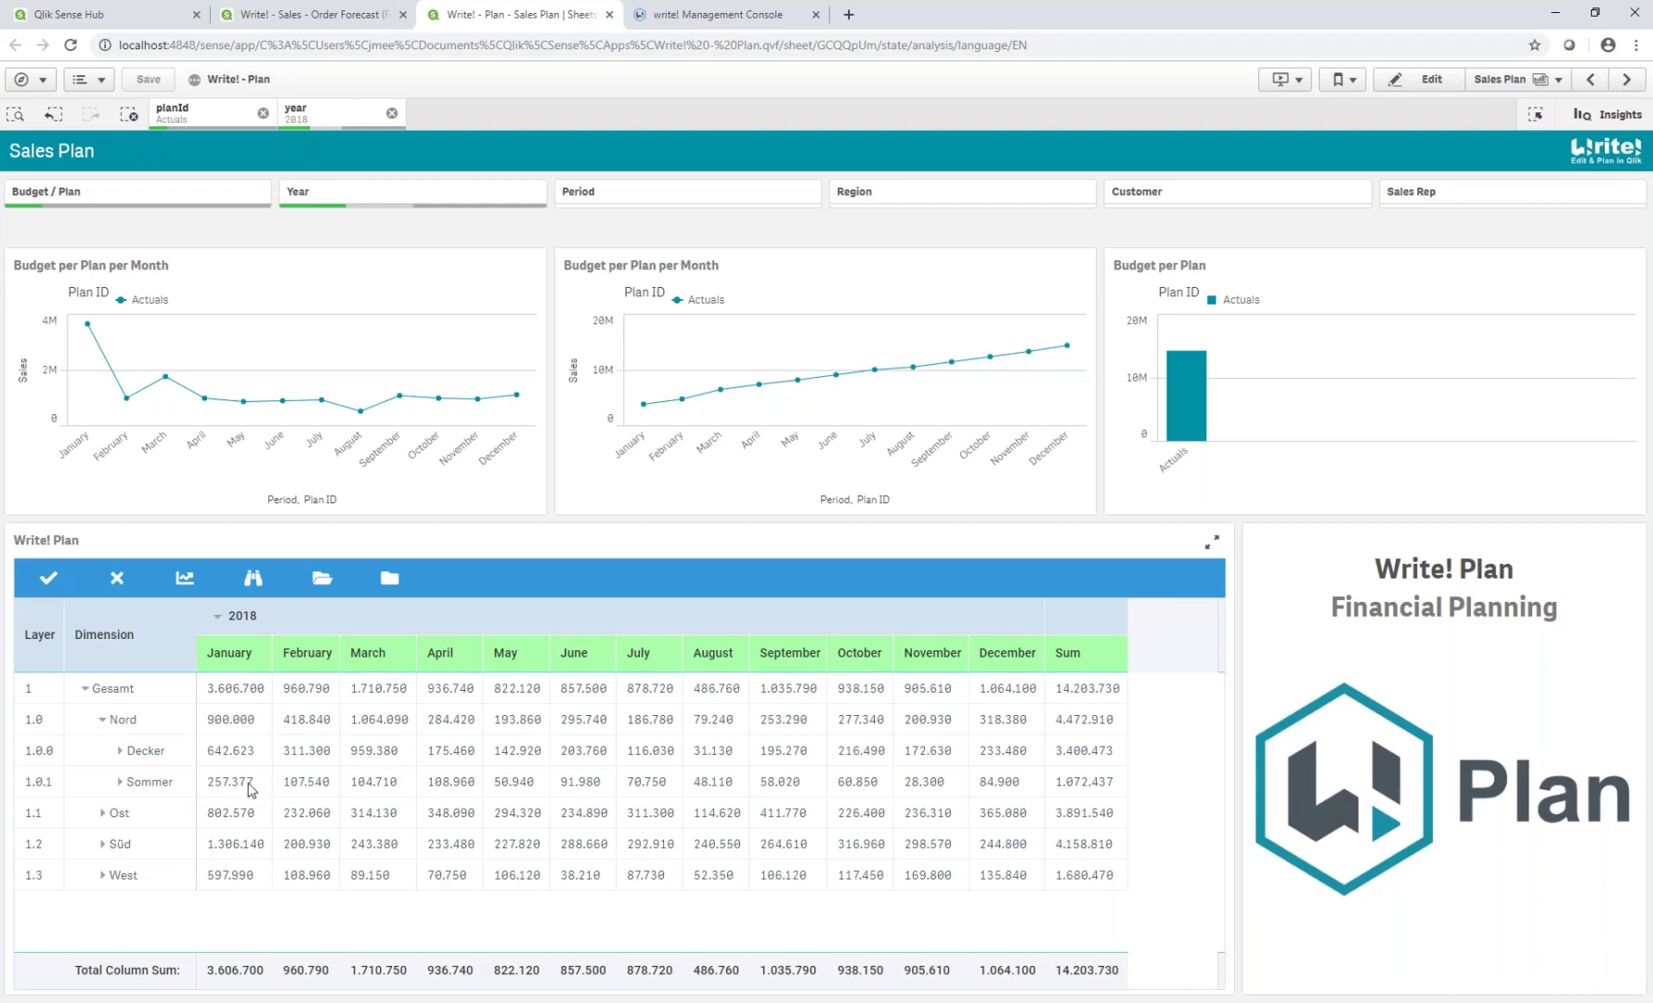
# Step: Set the 2018 sum of the Gesamt row to 15m
pyautogui.doubleClick(1057, 693)
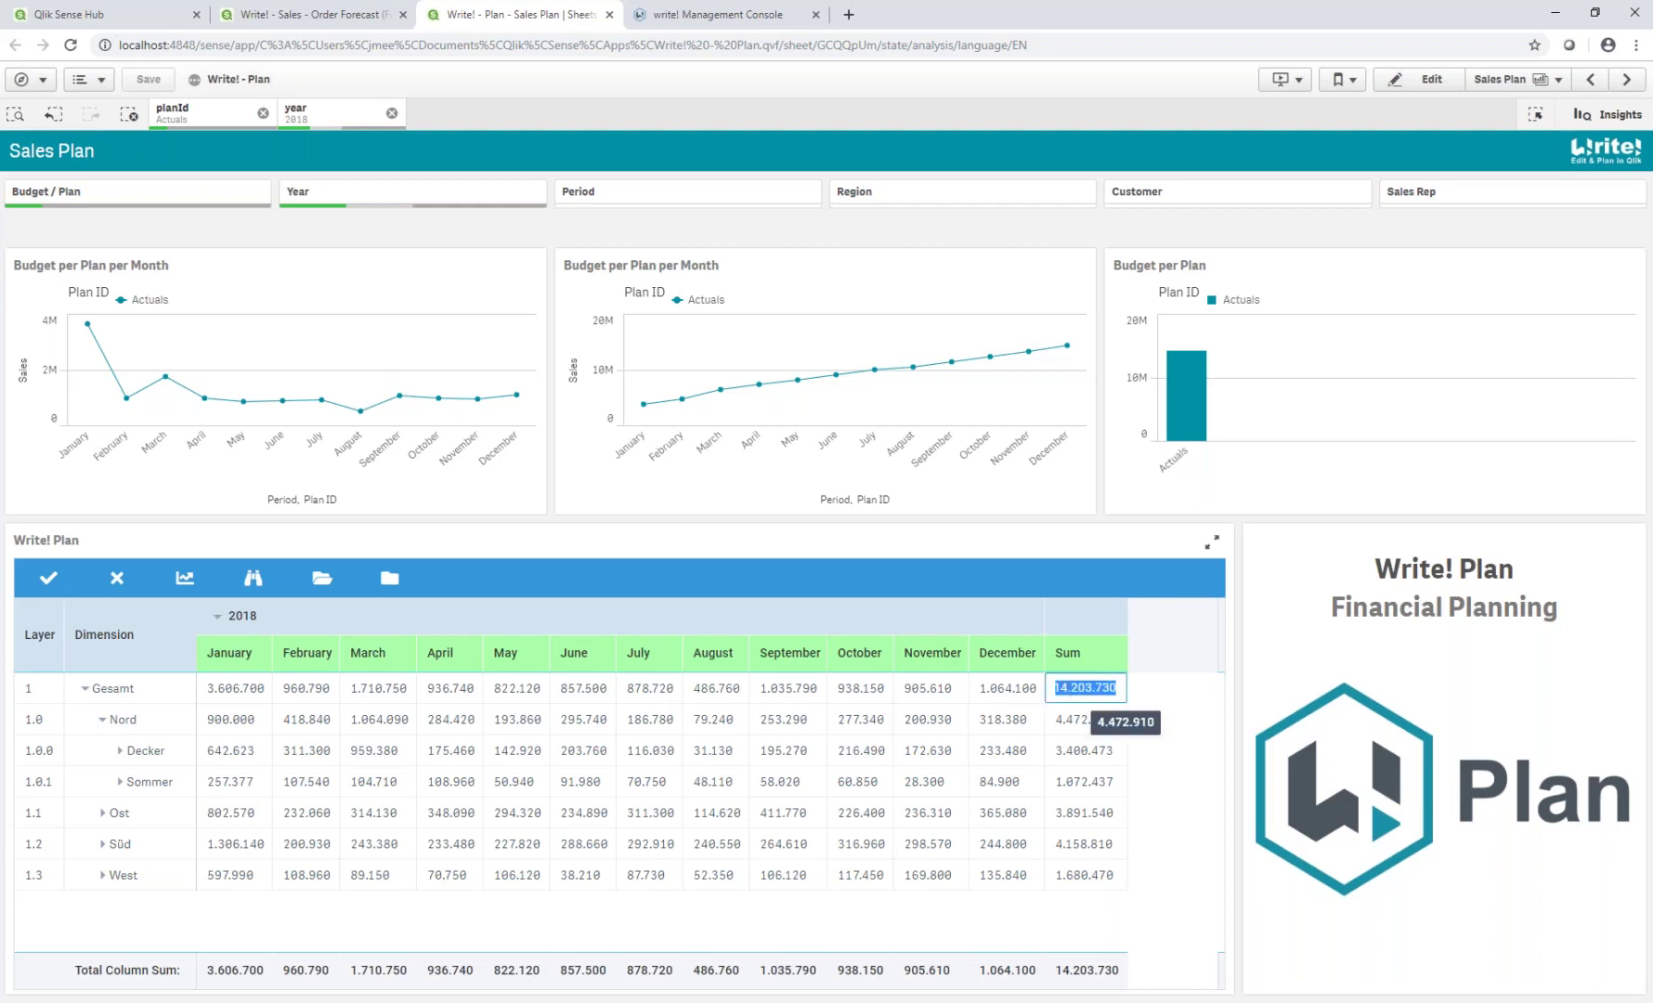
pyautogui.write('15m')
pyautogui.press('Return')
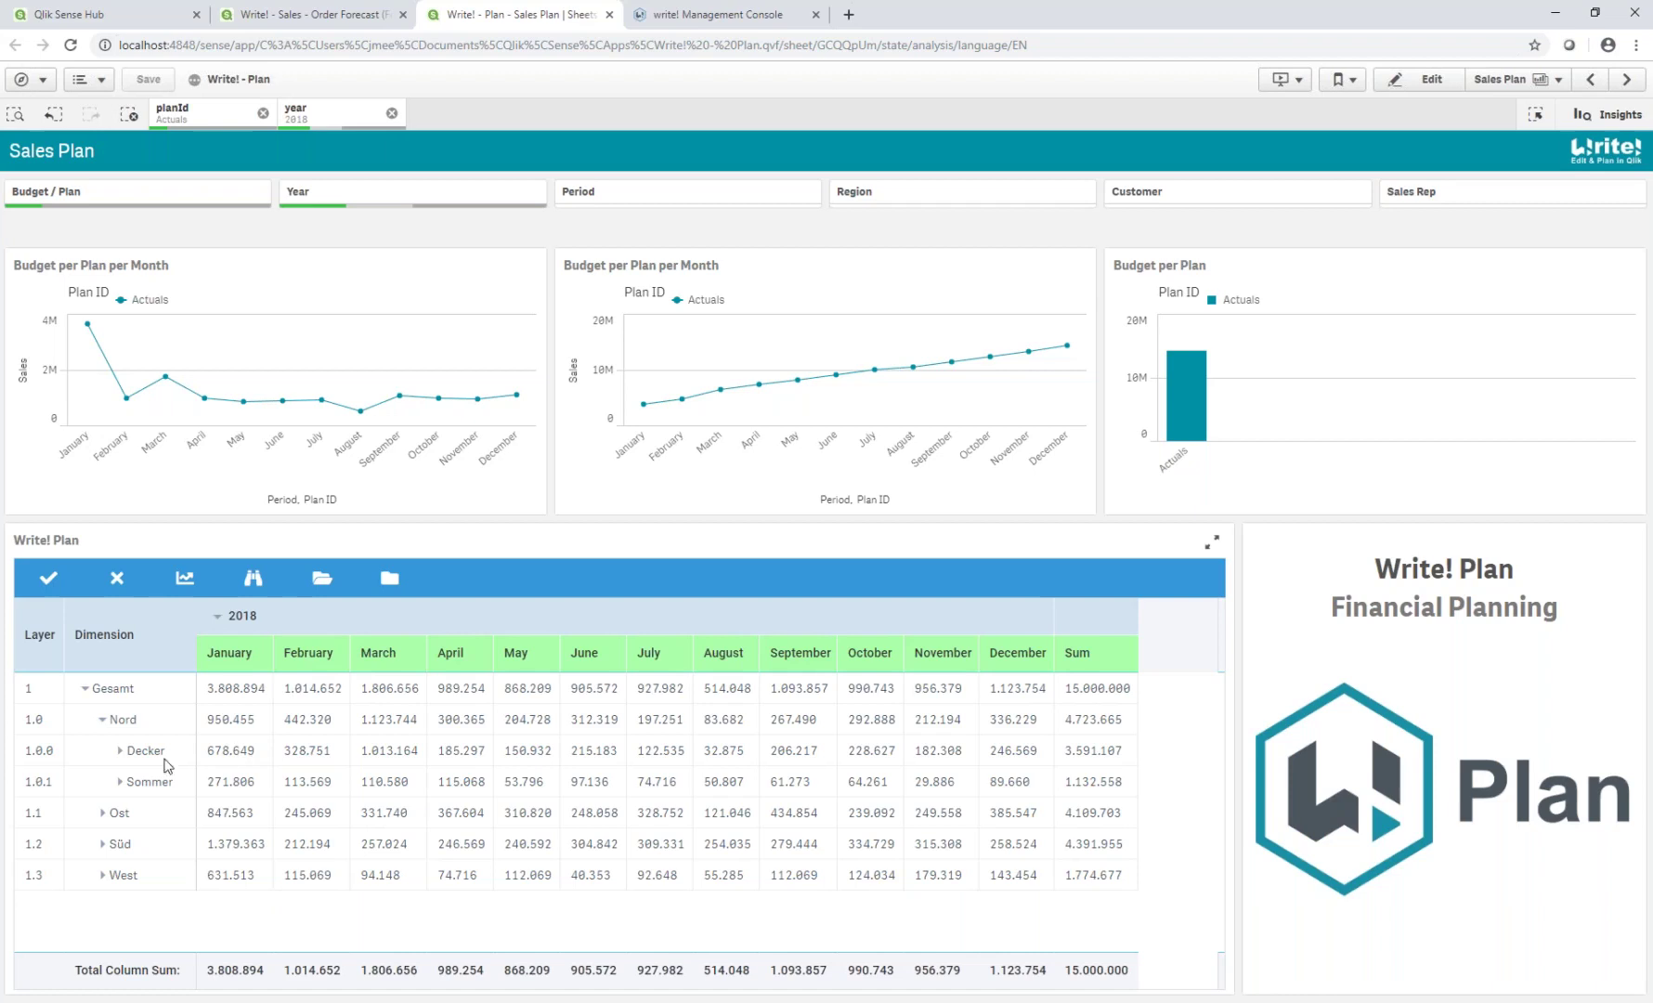
# Step: Expand the second sales rep under Nord and set Gesamt's January value to 4m
pyautogui.click(115, 788)
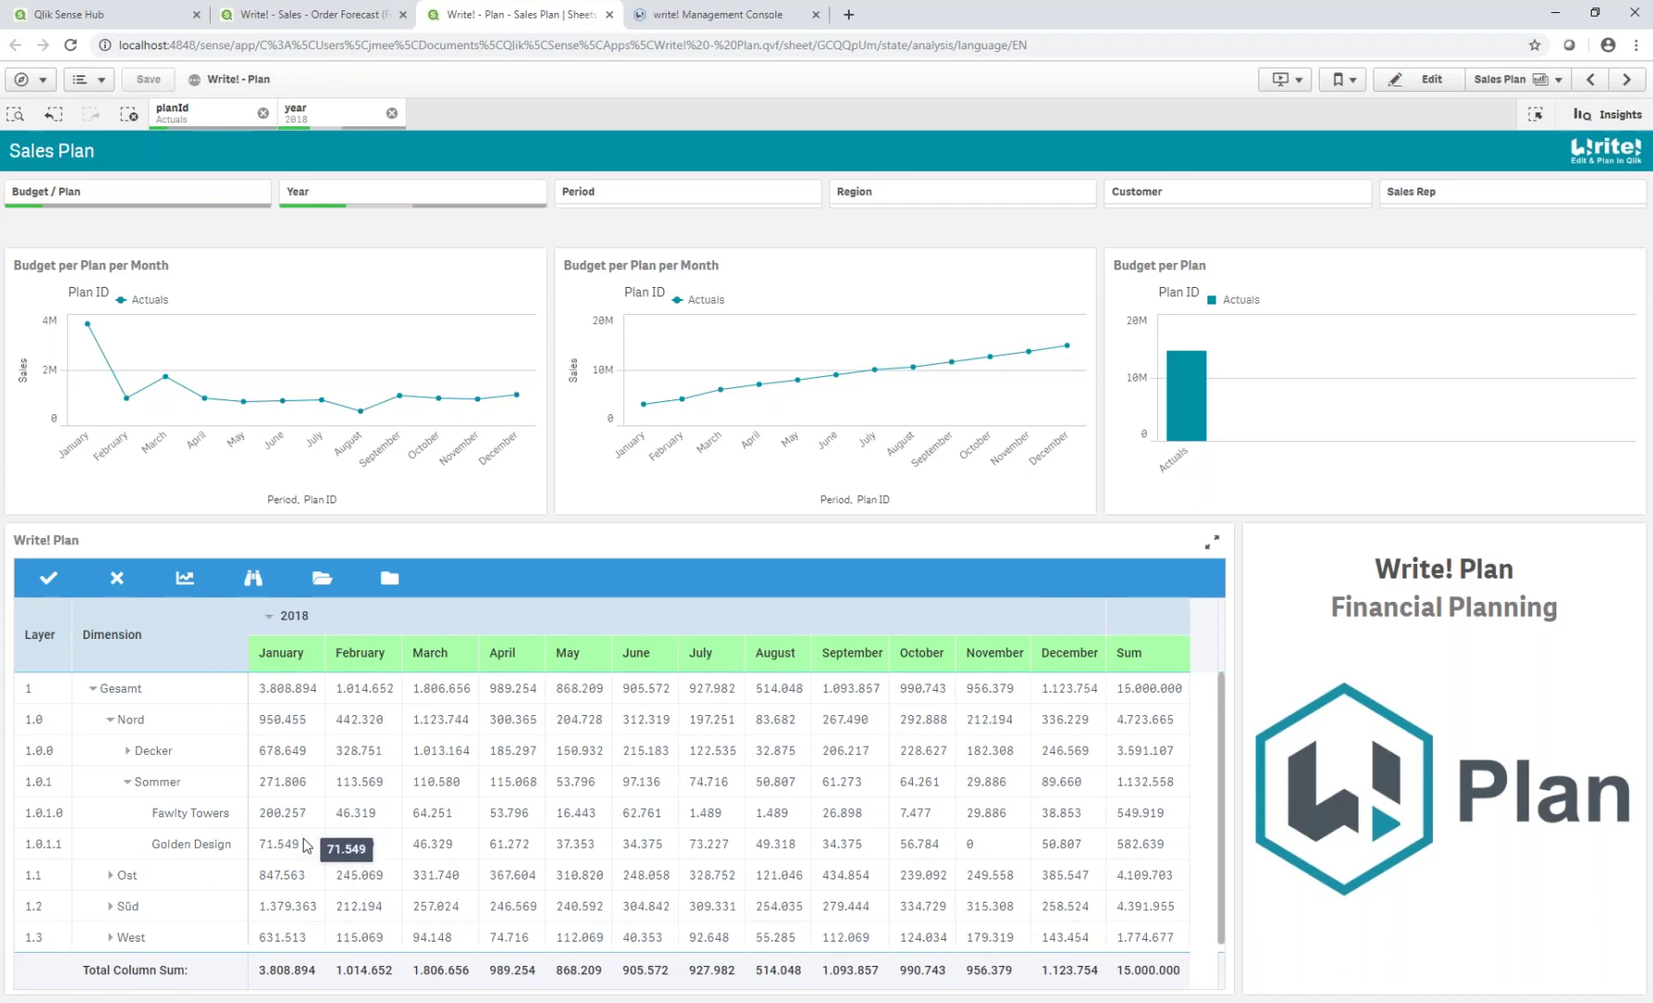
pyautogui.click(287, 691)
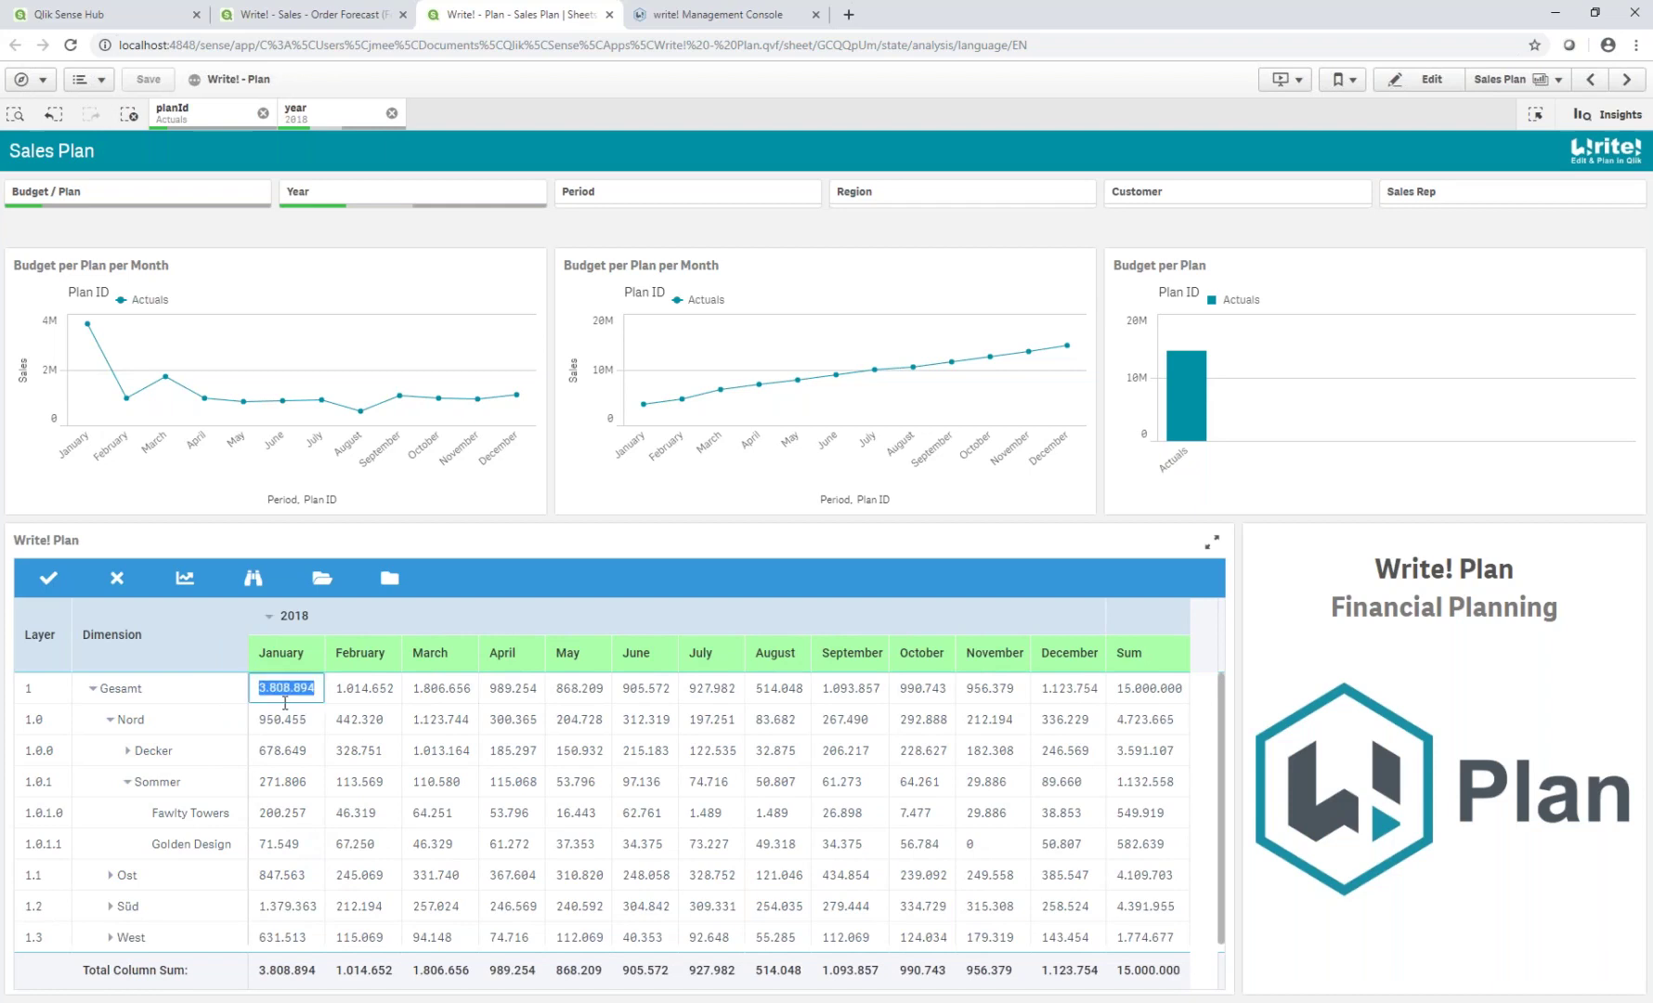
pyautogui.write('4m')
pyautogui.press('Return')
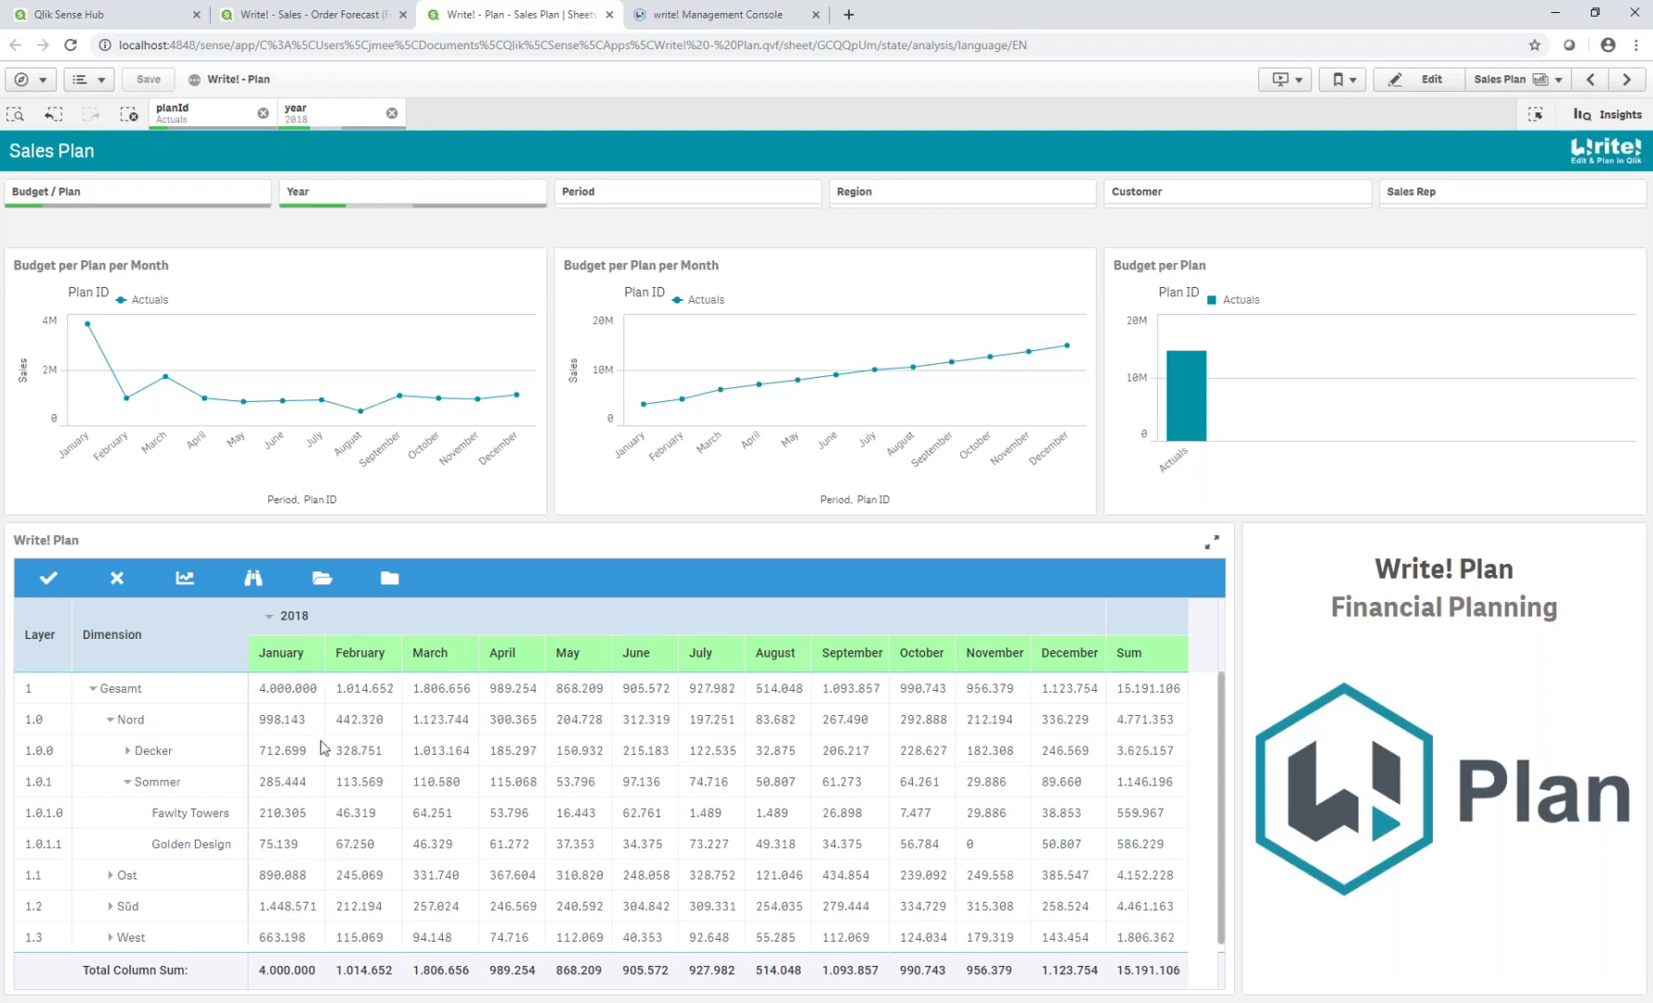
# Step: Set Golden Design's January 2018 value to 100k
pyautogui.doubleClick(272, 847)
pyautogui.write('100k')
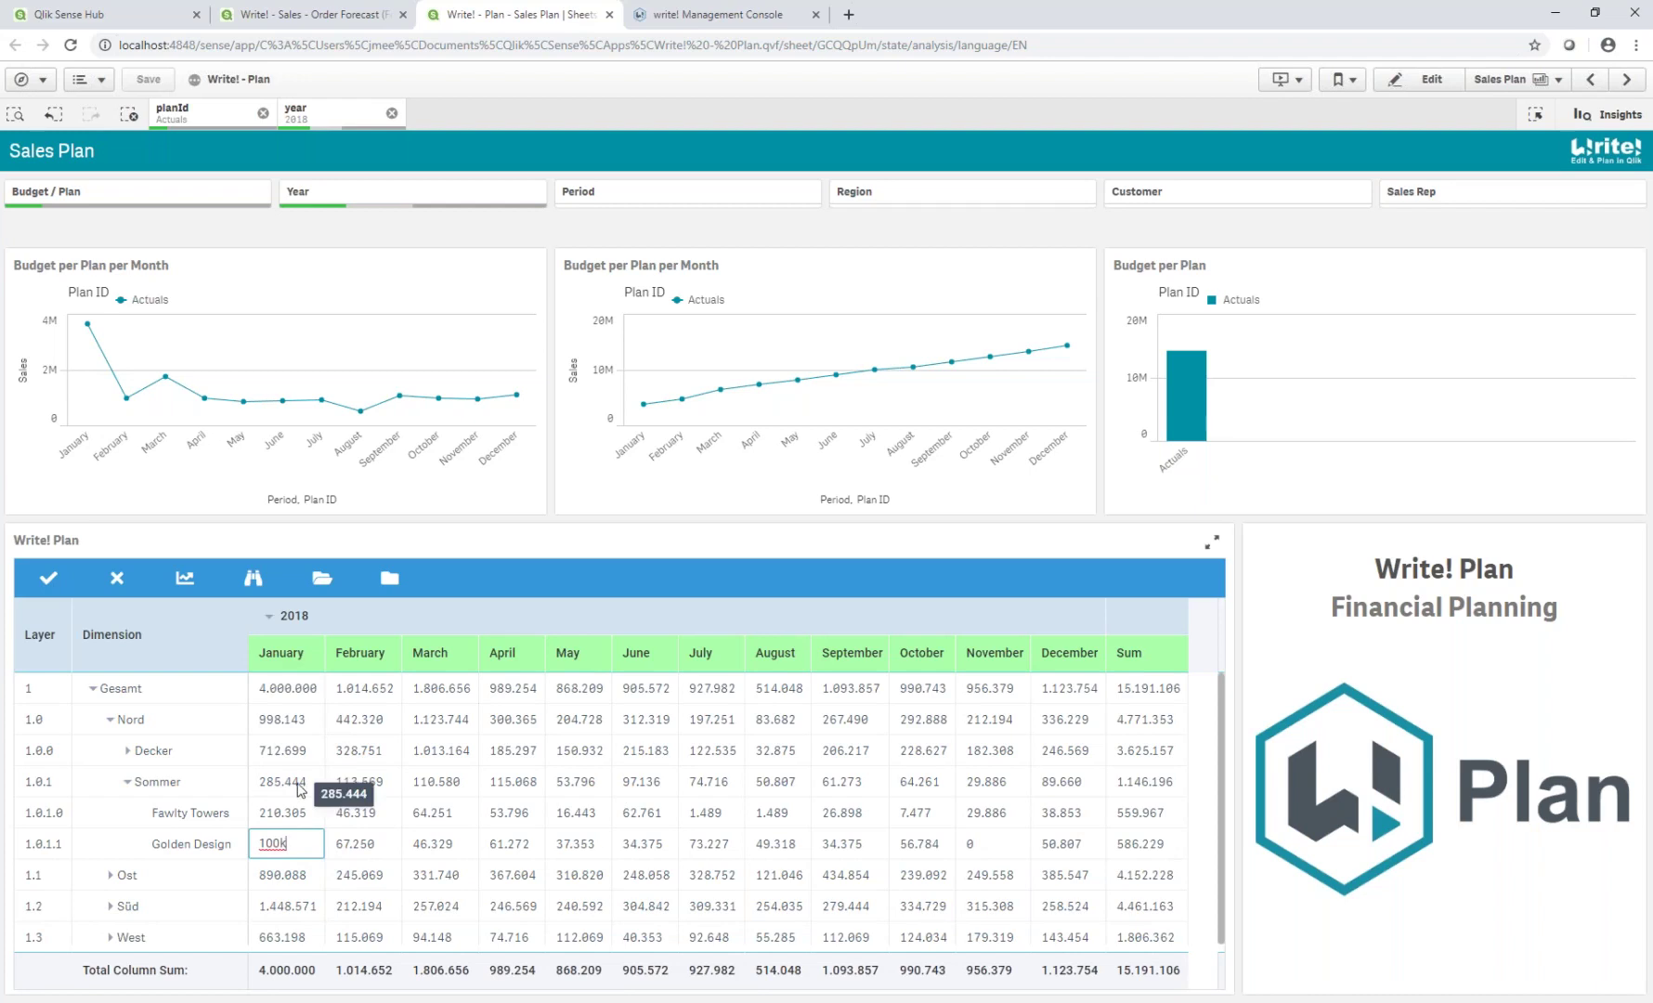
pyautogui.press('Return')
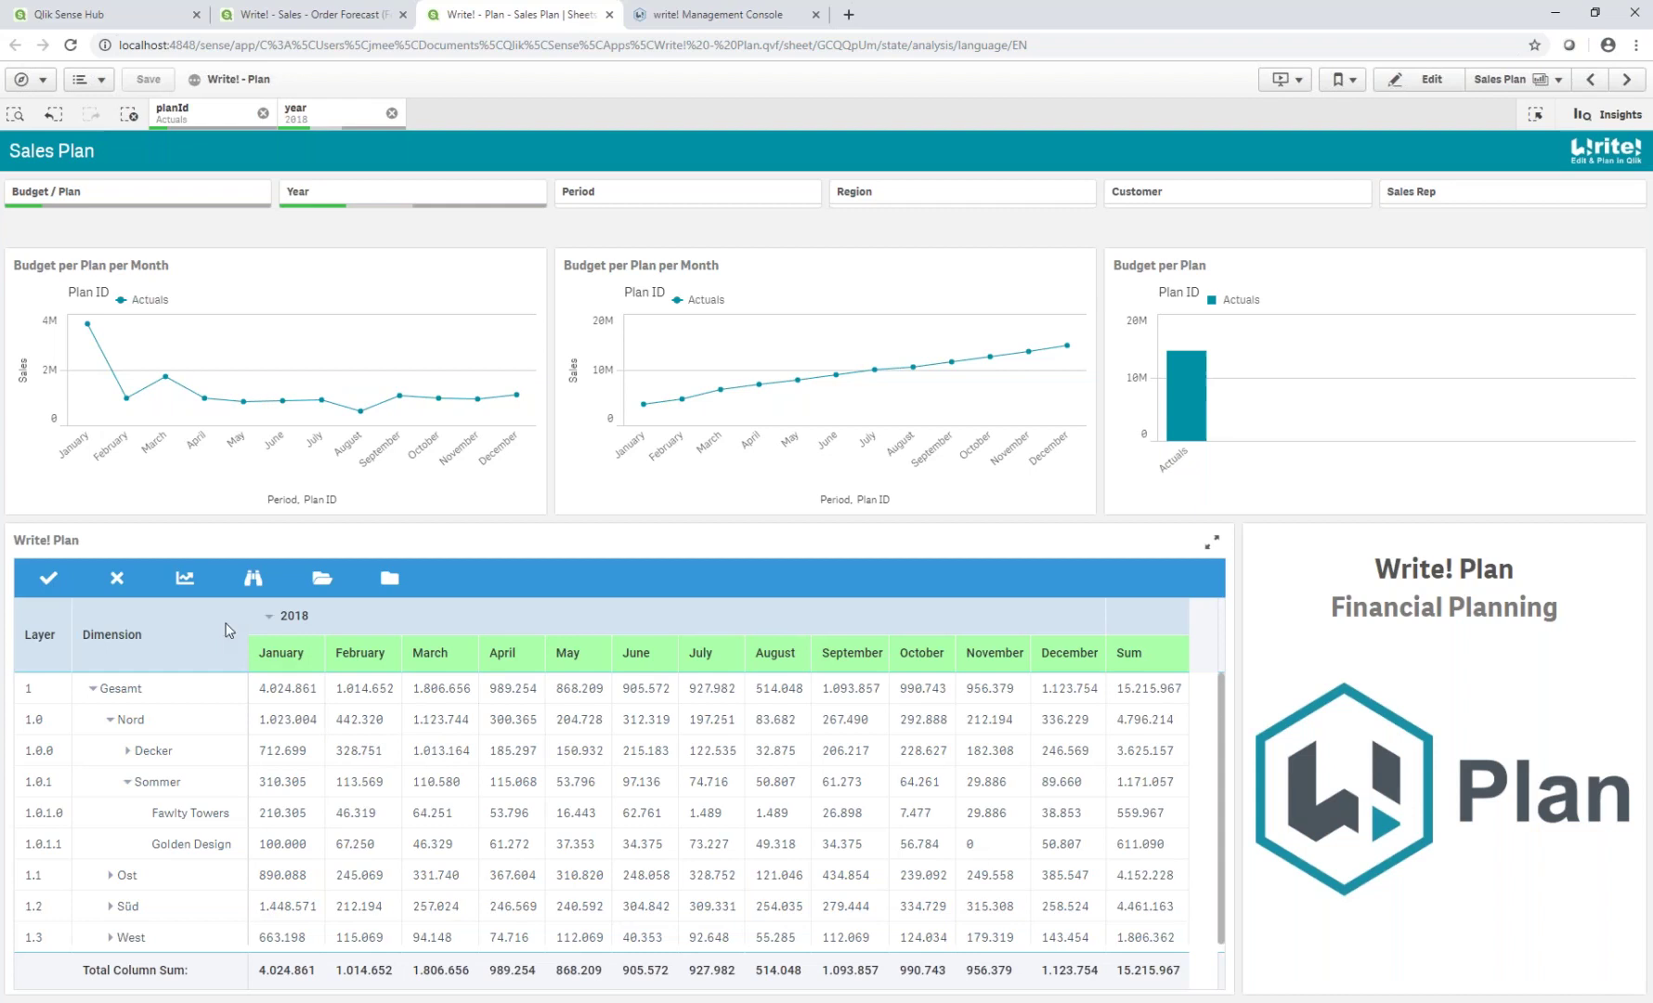
# Step: Create a new budget named TodaysWebinar with a 120% planning factor for planning year 2020 and save it
pyautogui.click(188, 583)
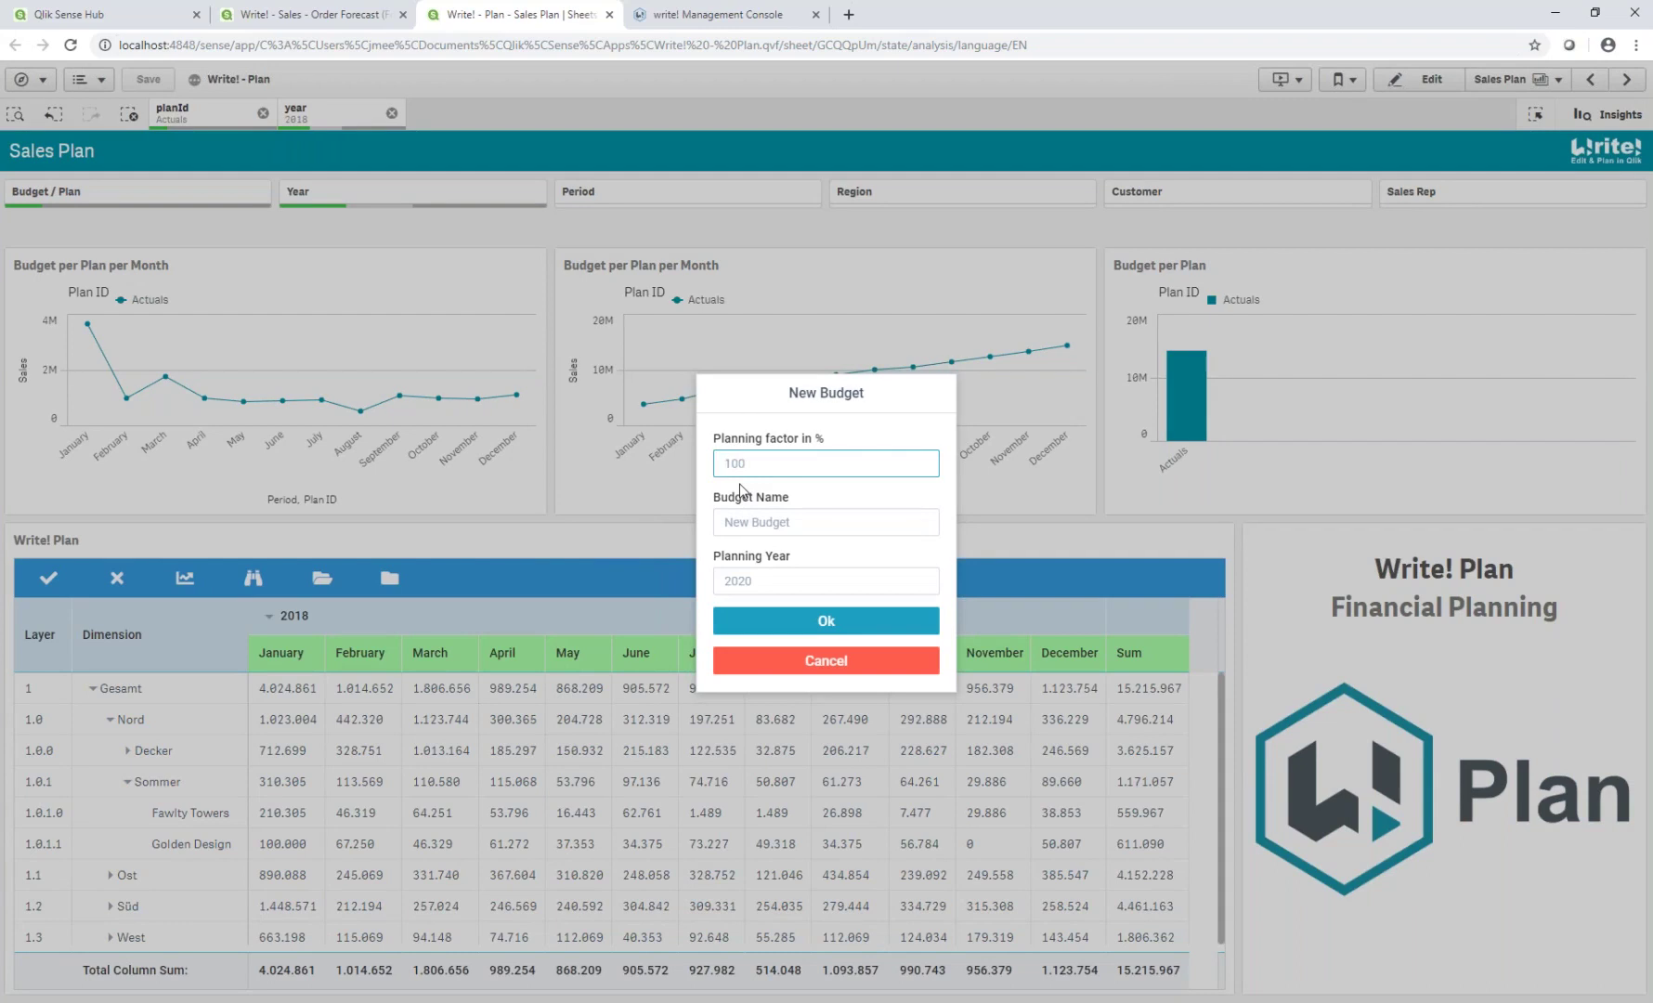
pyautogui.write('120')
pyautogui.click(764, 523)
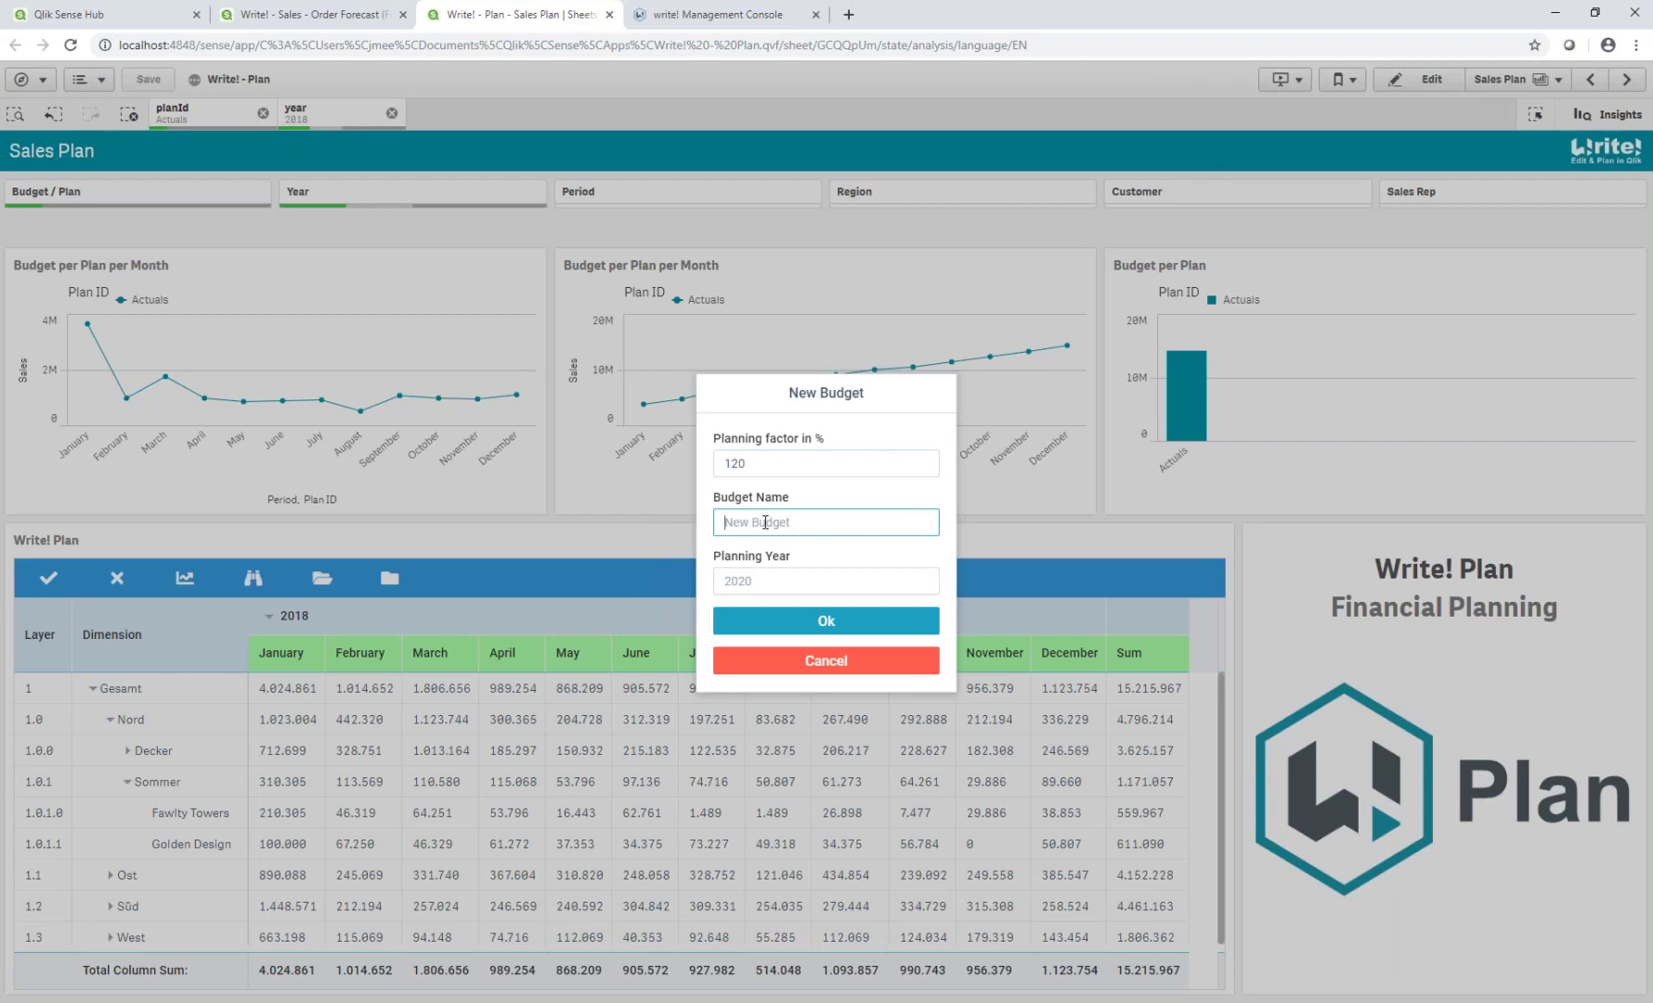
pyautogui.write('TodaysM')
pyautogui.write('ebinar')
pyautogui.click(781, 583)
pyautogui.write('2020')
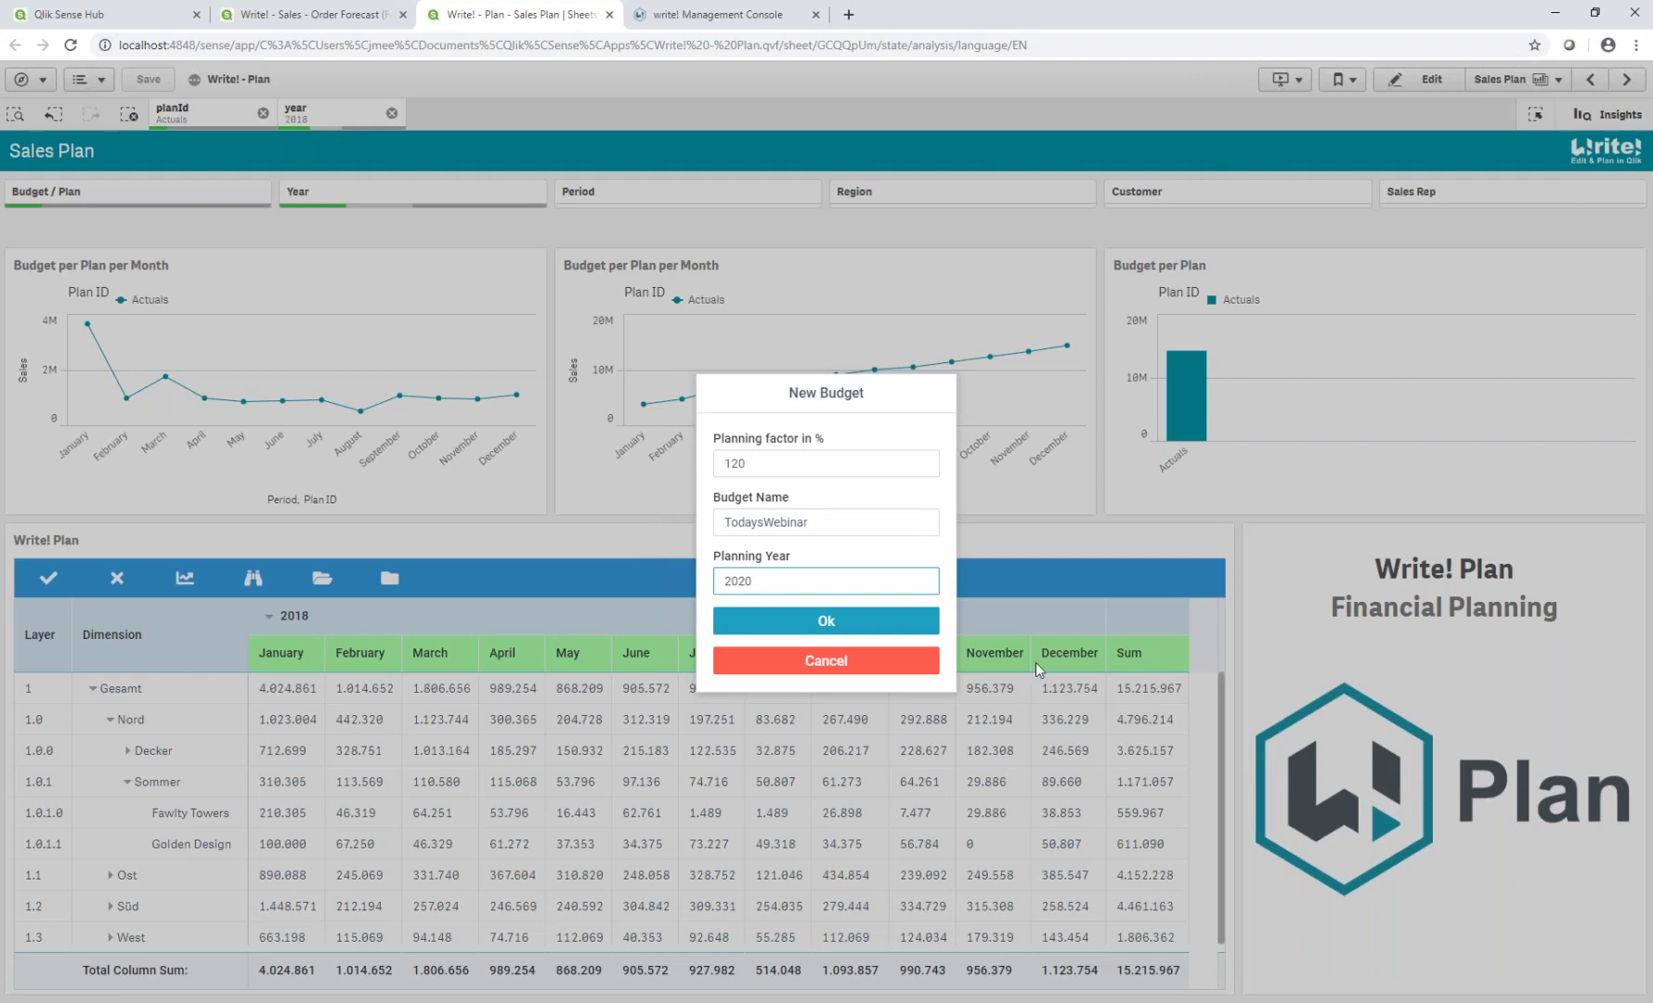
pyautogui.click(851, 623)
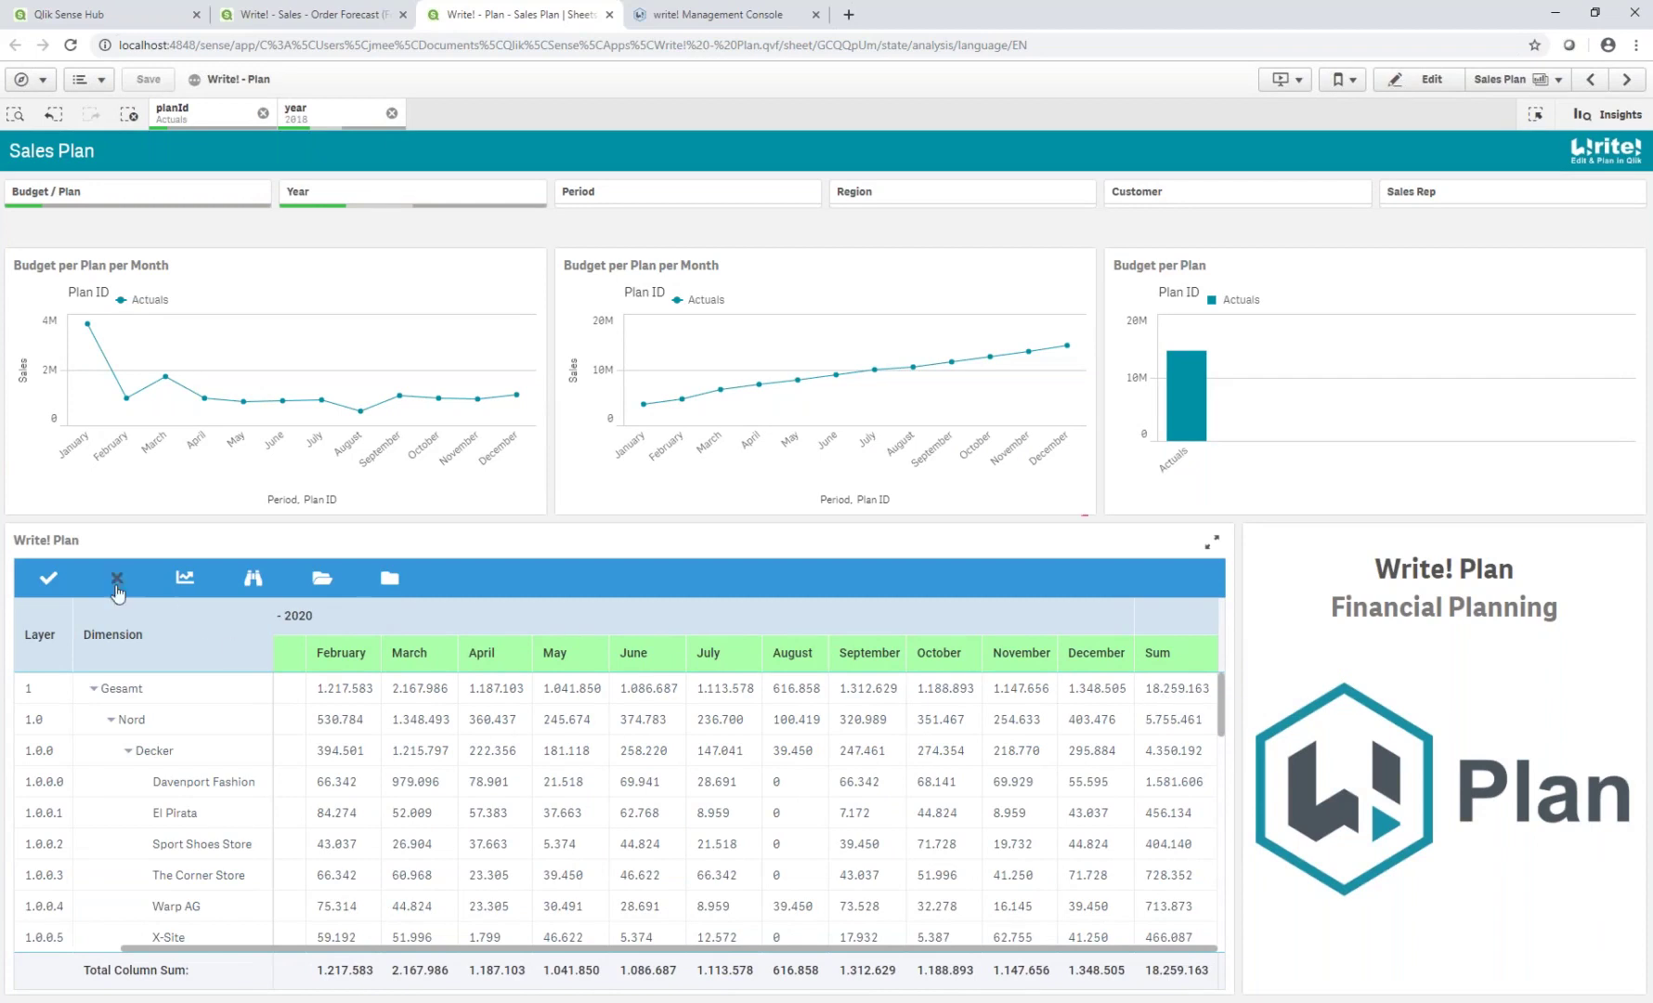
pyautogui.click(52, 580)
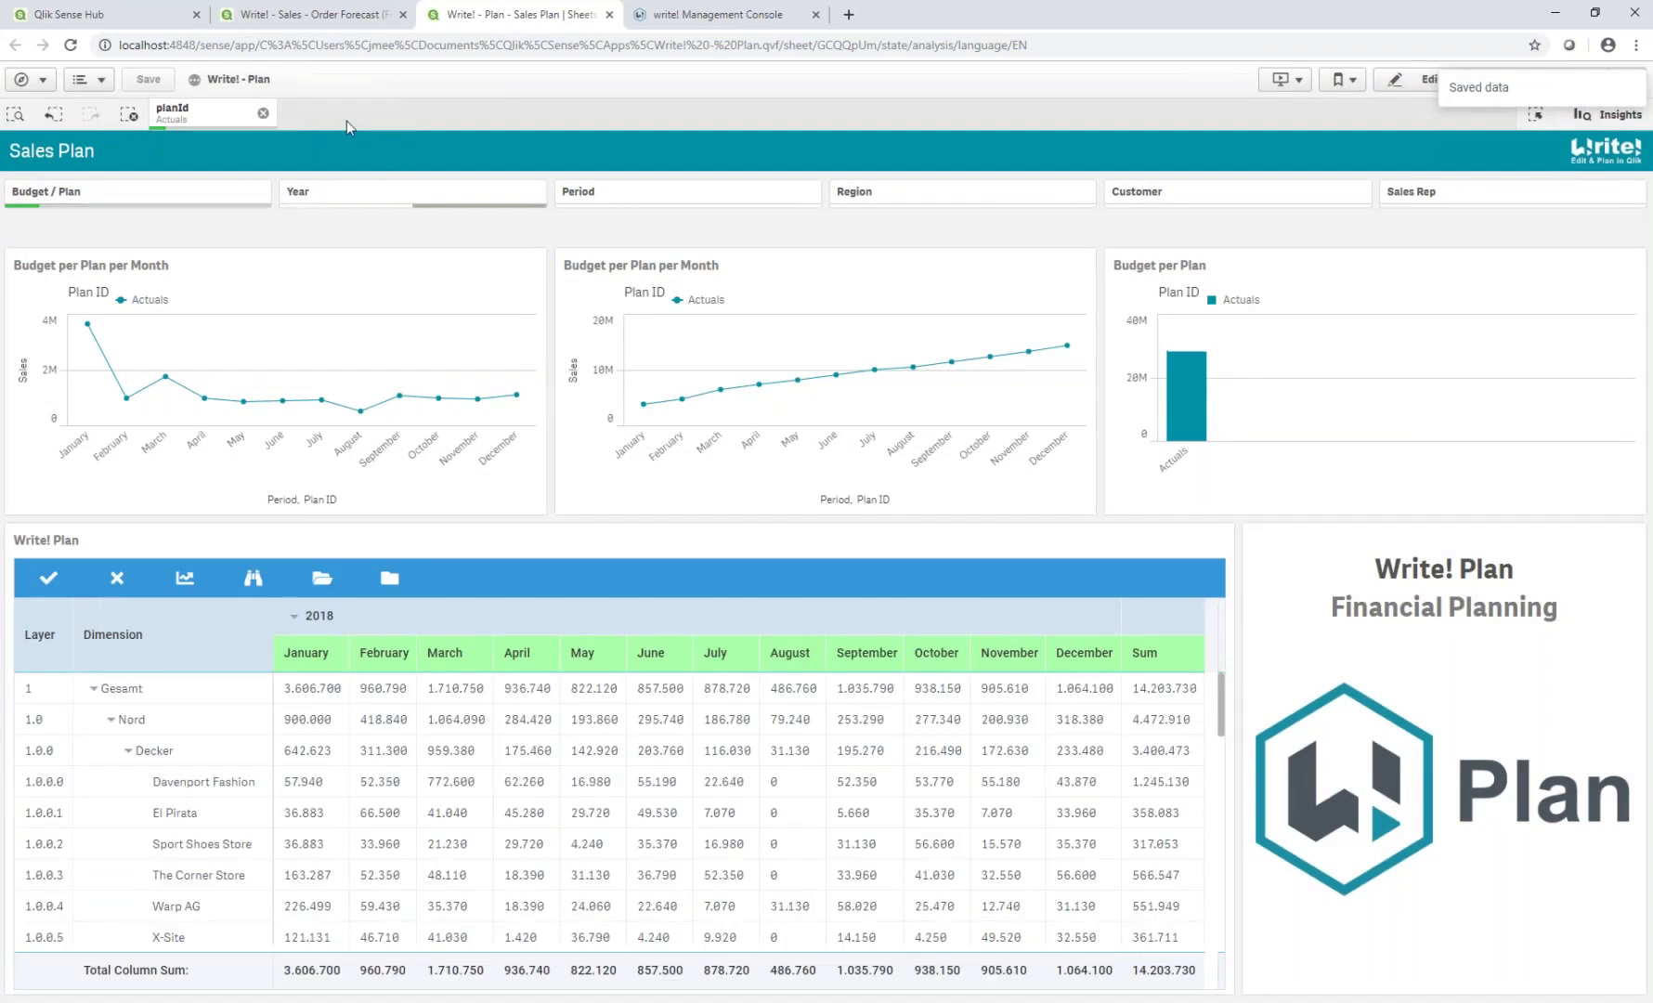
# Step: Clear the year and plan selections and filter the sheet to the TodaysWebinar budget
pyautogui.click(391, 112)
pyautogui.click(263, 112)
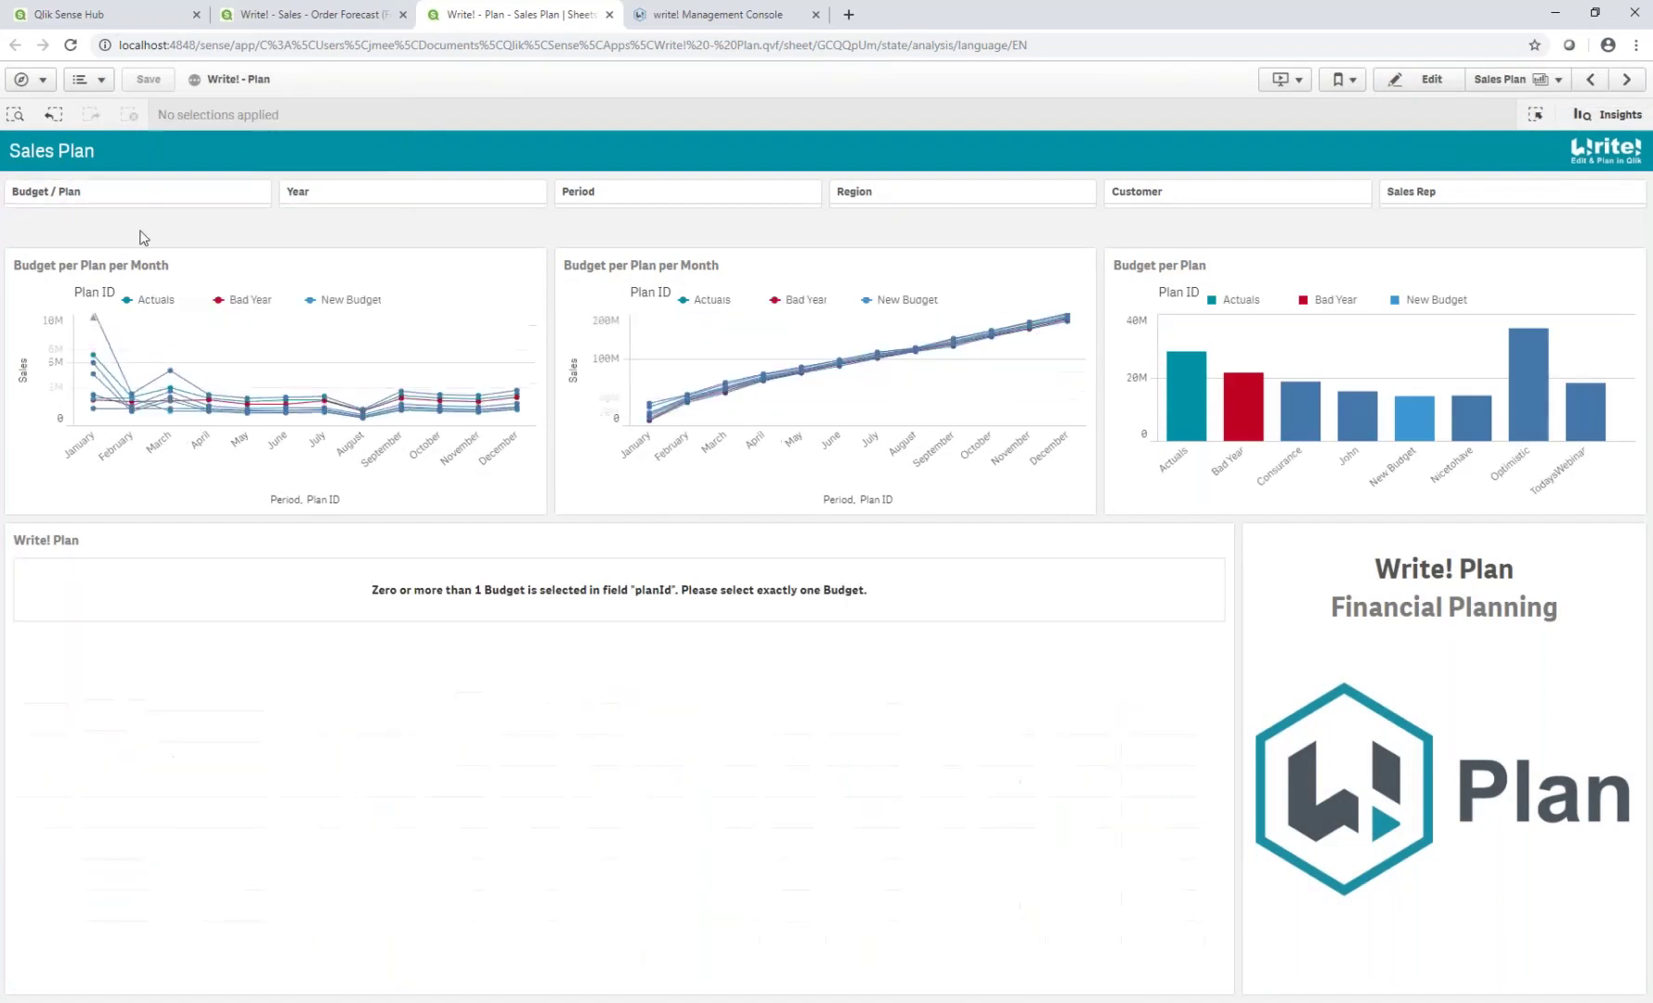
pyautogui.click(137, 197)
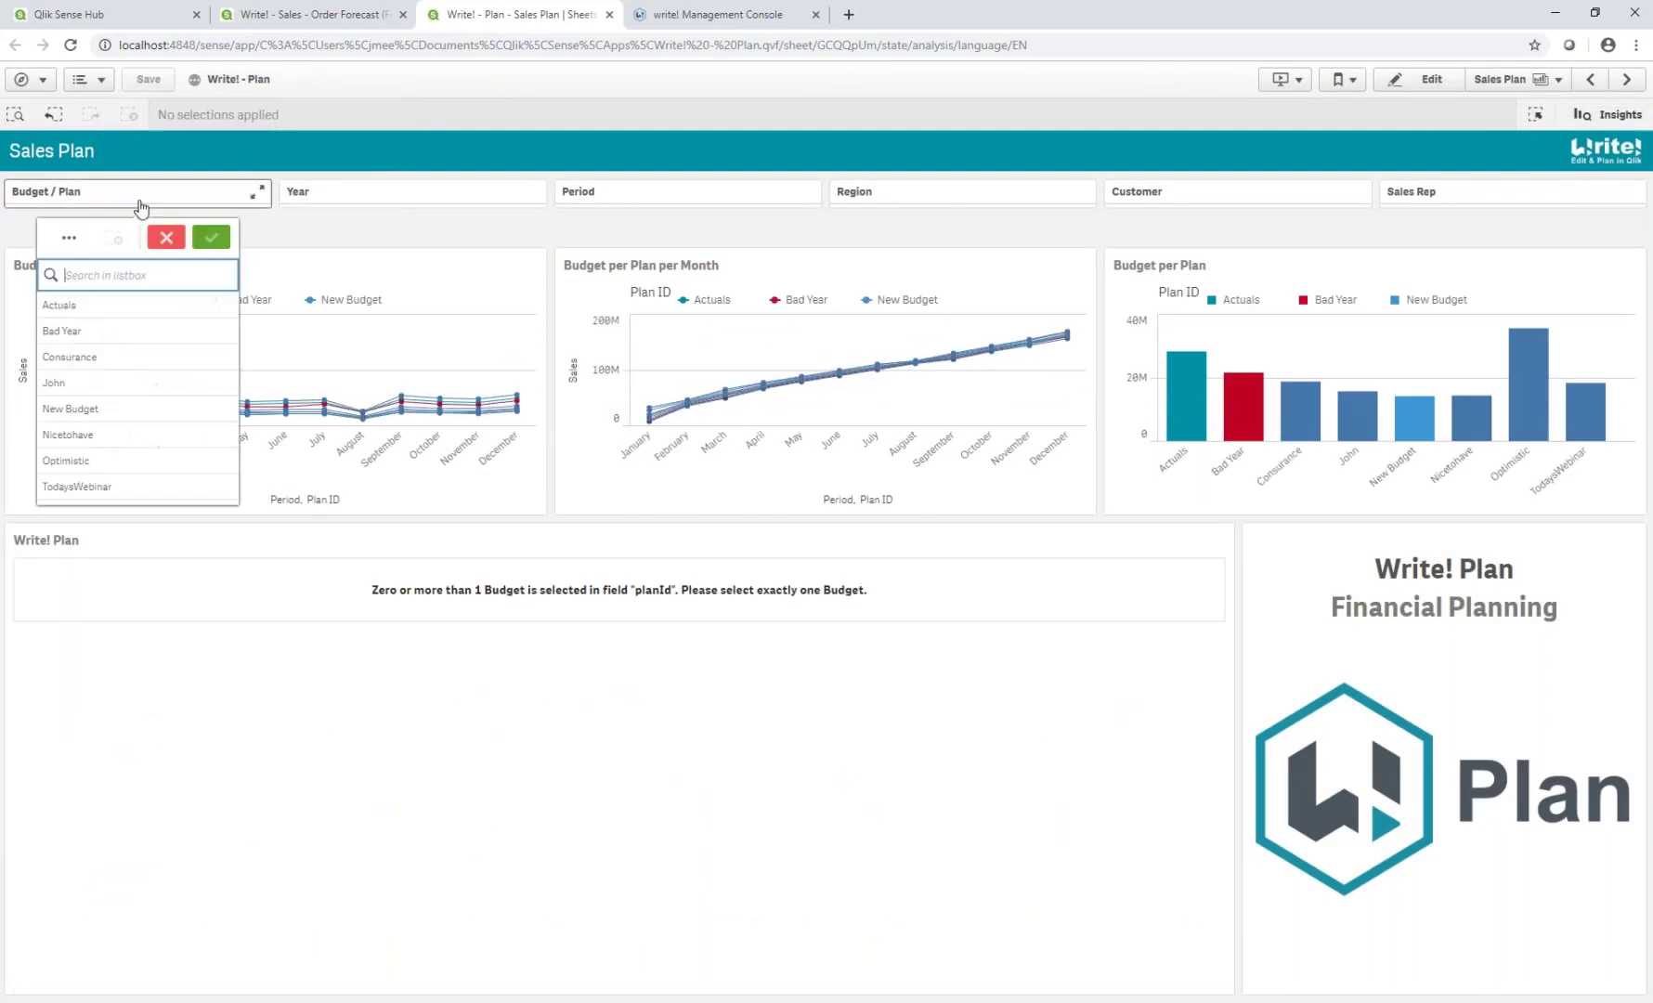
pyautogui.click(82, 490)
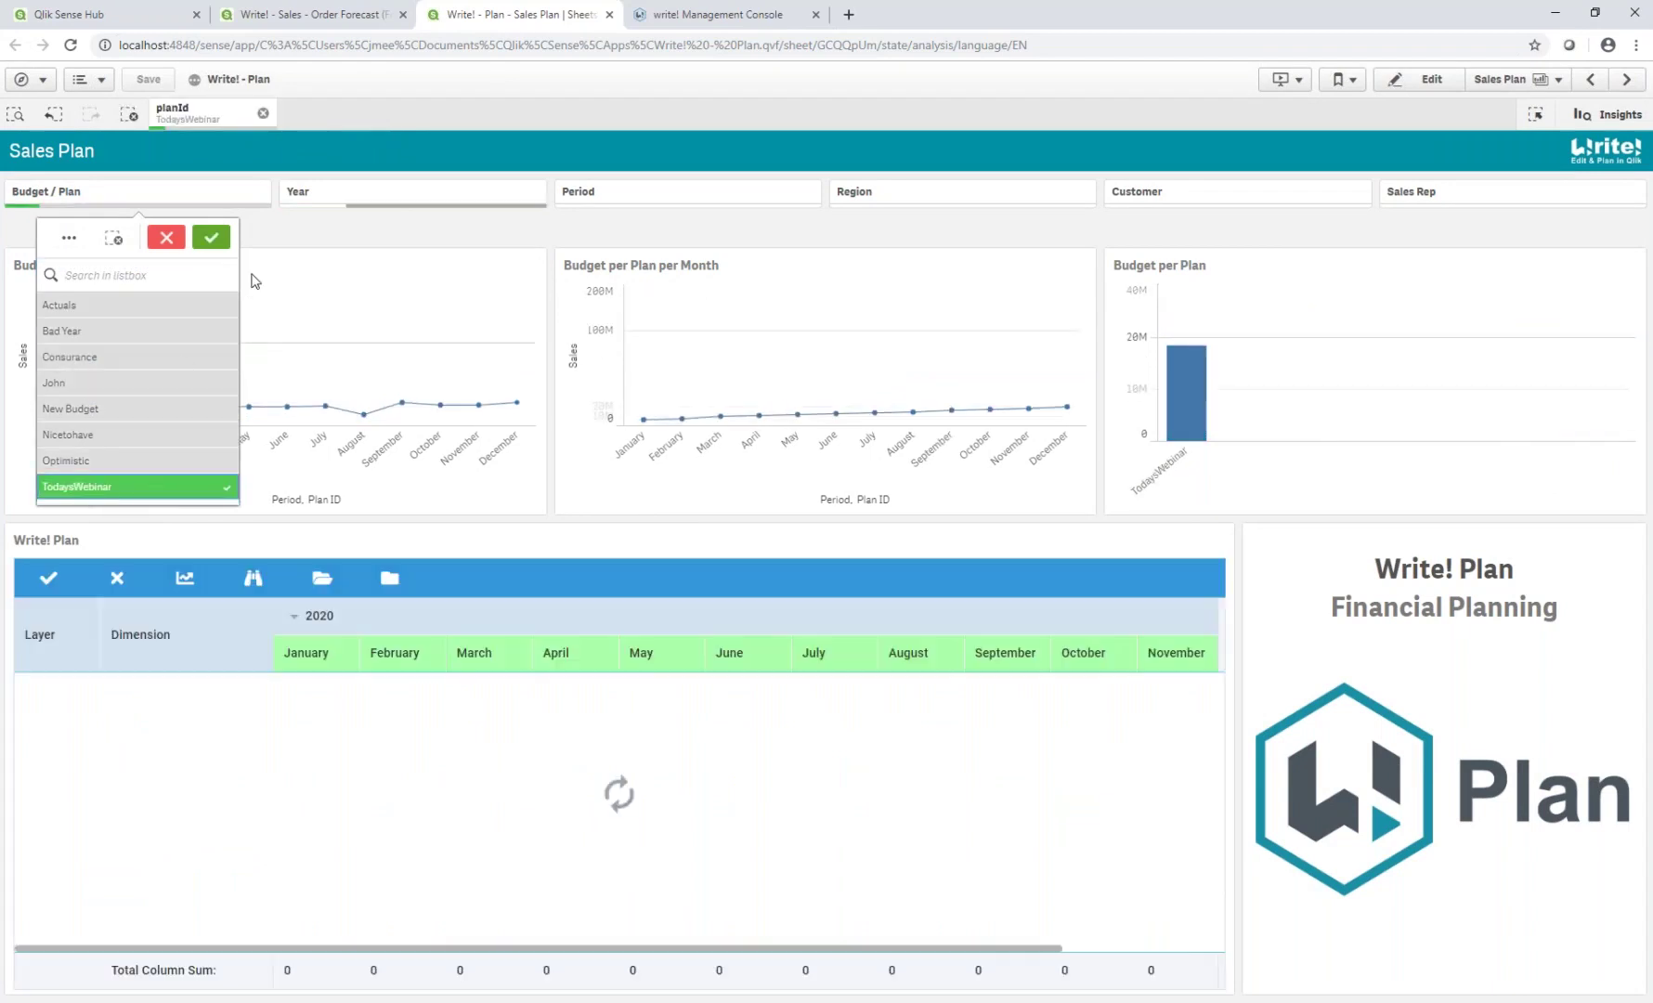
pyautogui.click(296, 362)
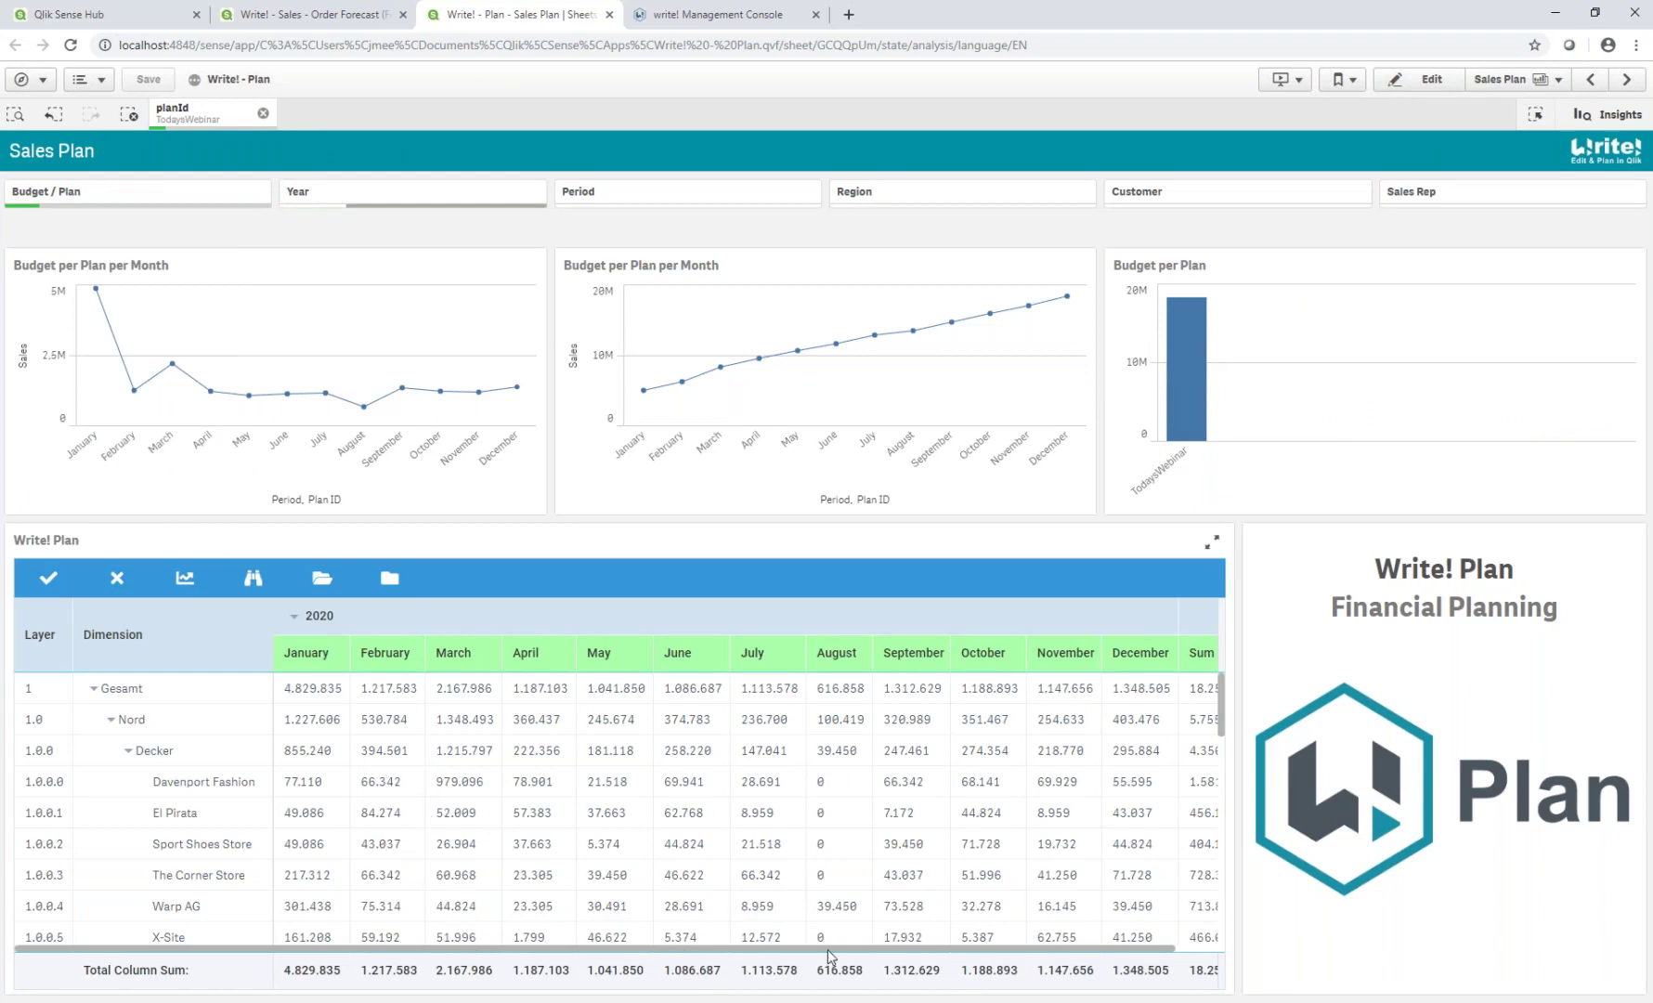
pyautogui.moveTo(828, 949); pyautogui.dragTo(603, 949)
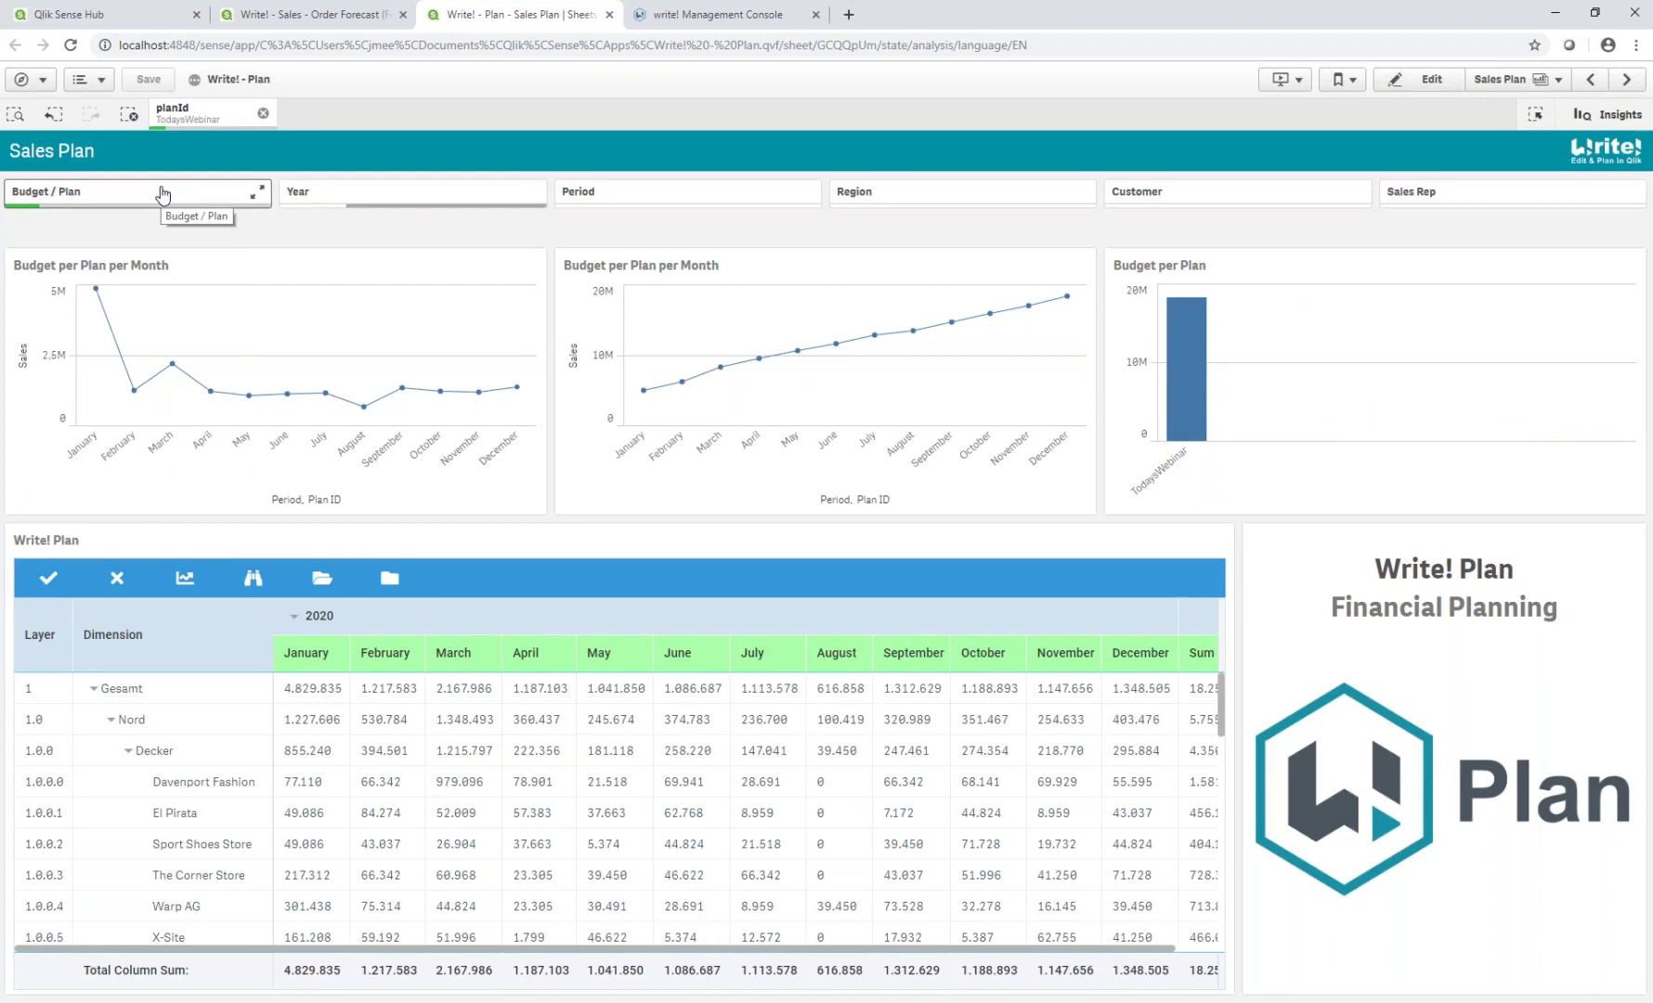
# Step: Collapse the first sales rep under Nord and check the 2020 monthly values and sums of the remaining rows
pyautogui.click(129, 749)
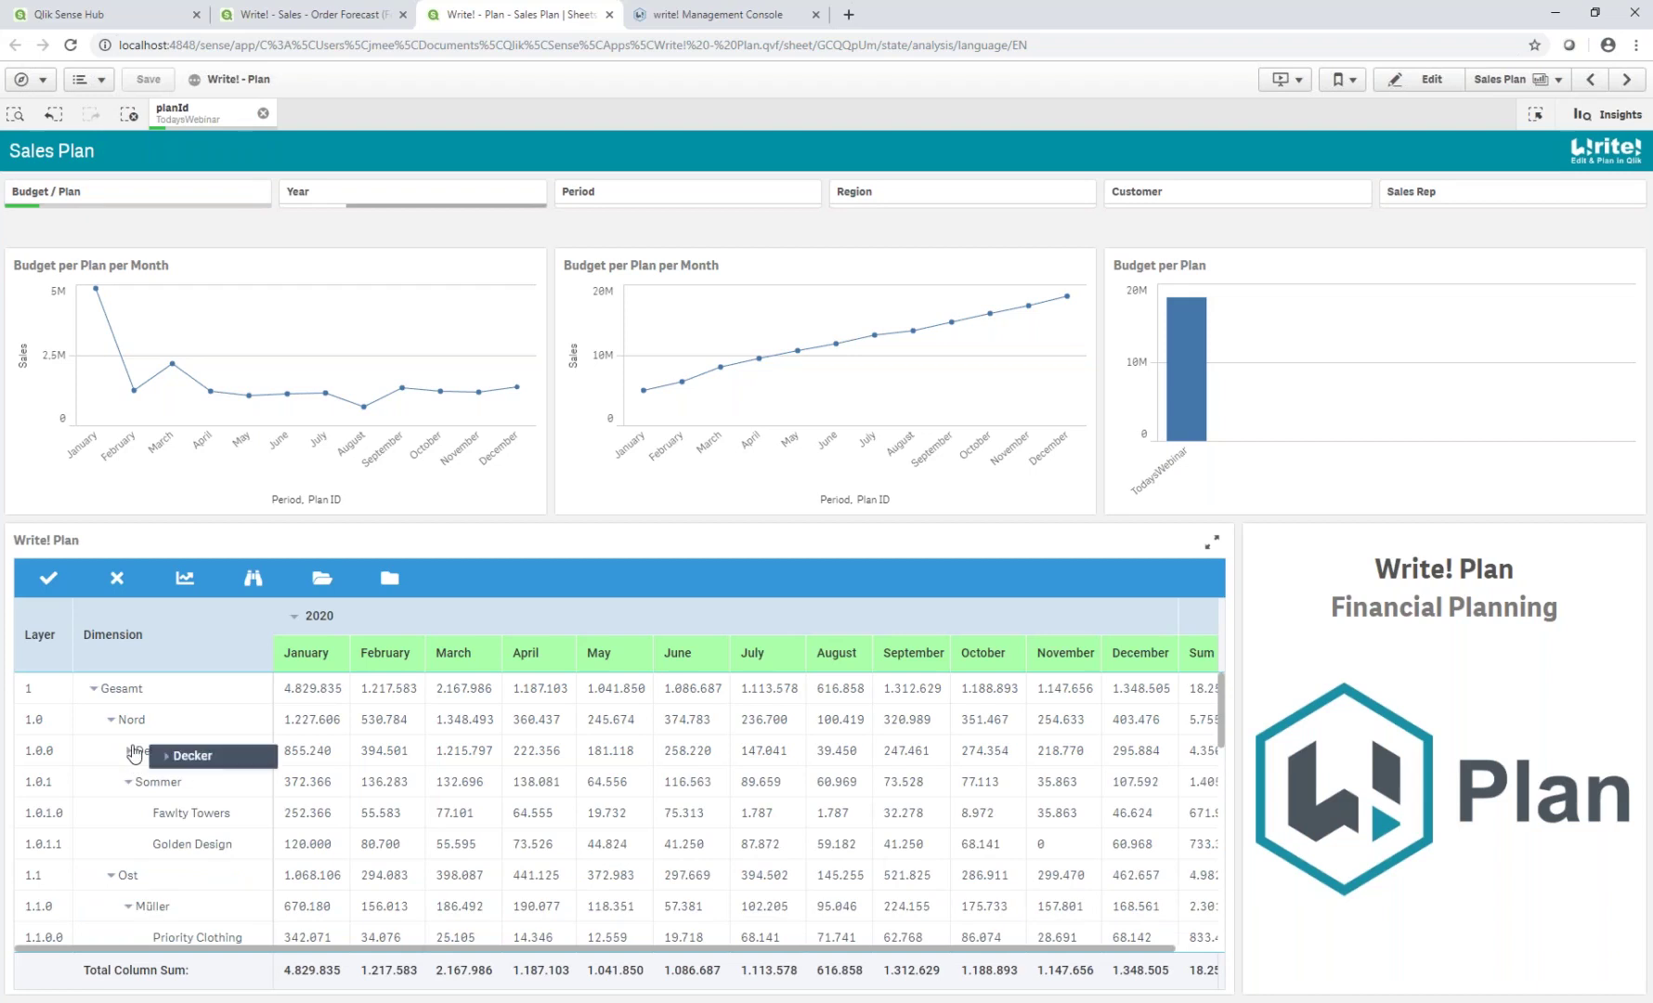
pyautogui.click(130, 751)
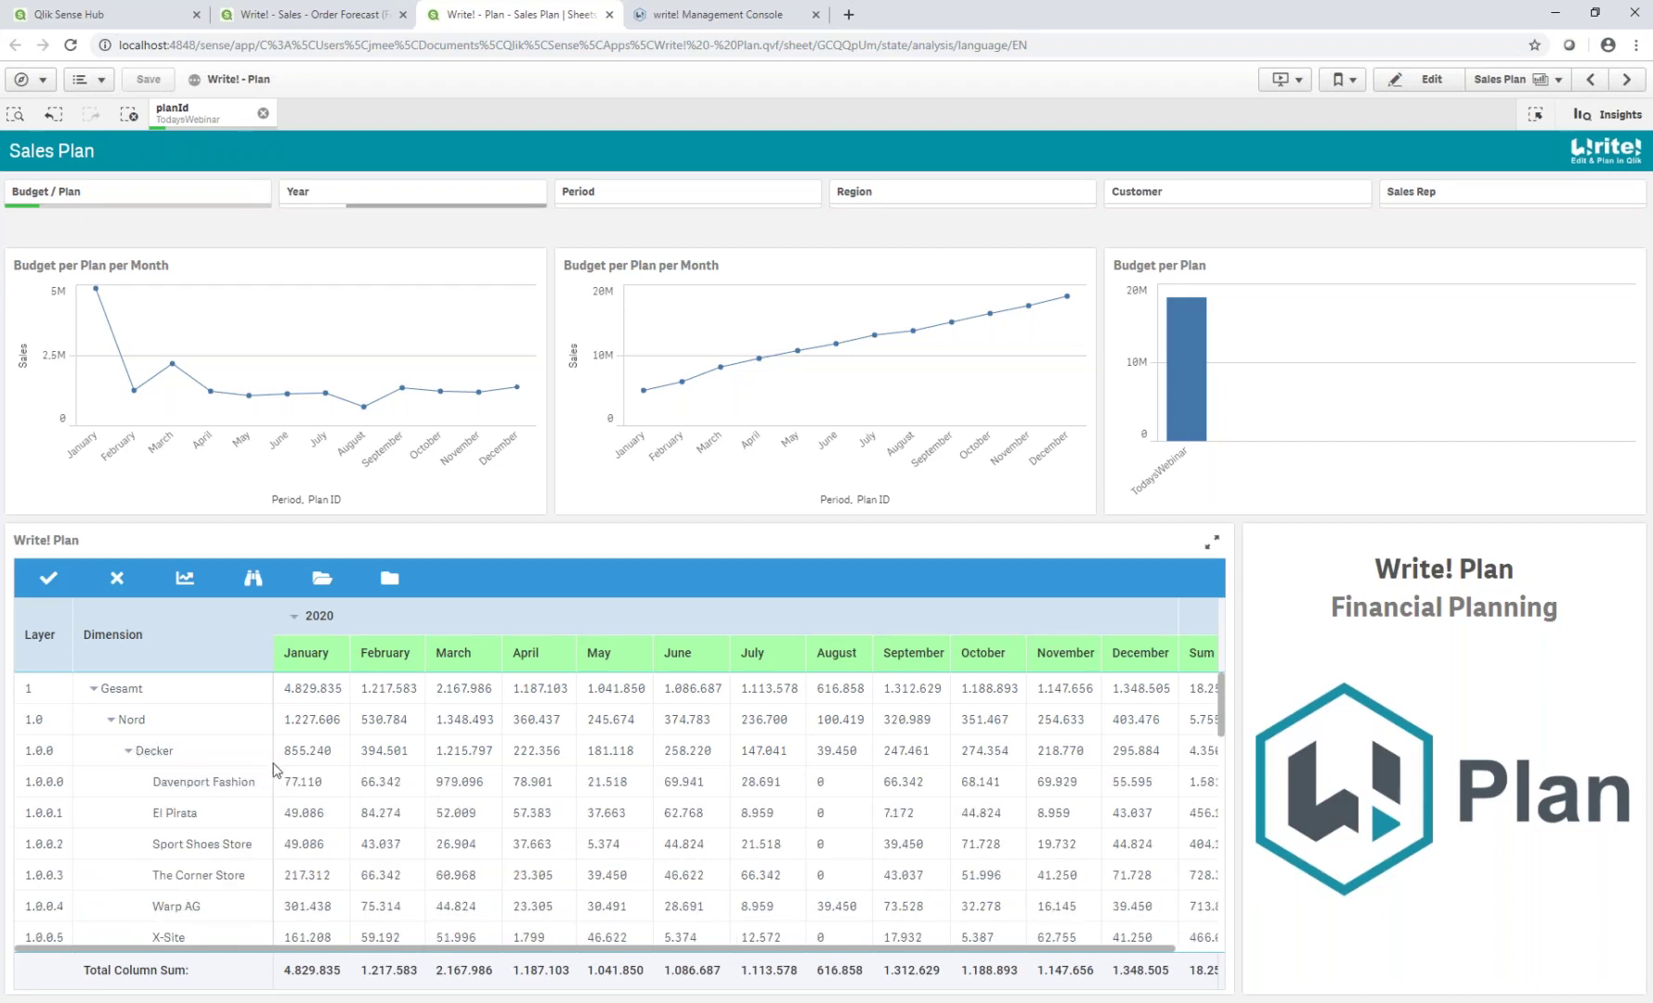
pyautogui.scroll(-1, 216, 778)
pyautogui.scroll(1, 216, 778)
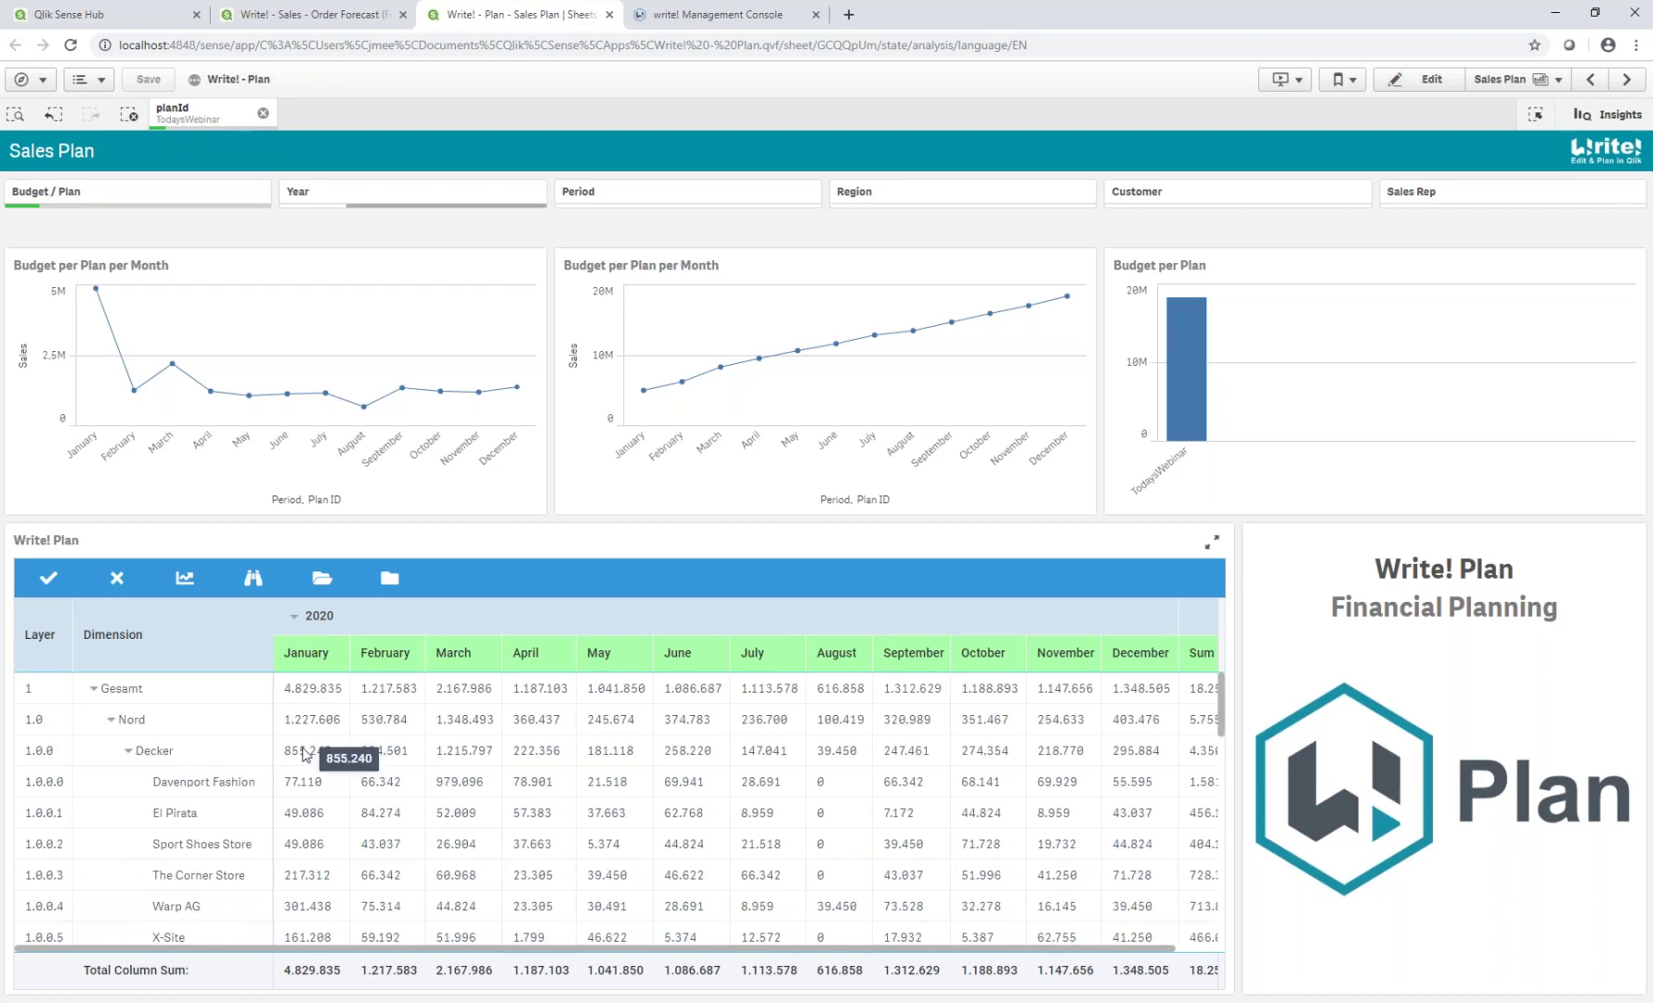
pyautogui.click(129, 750)
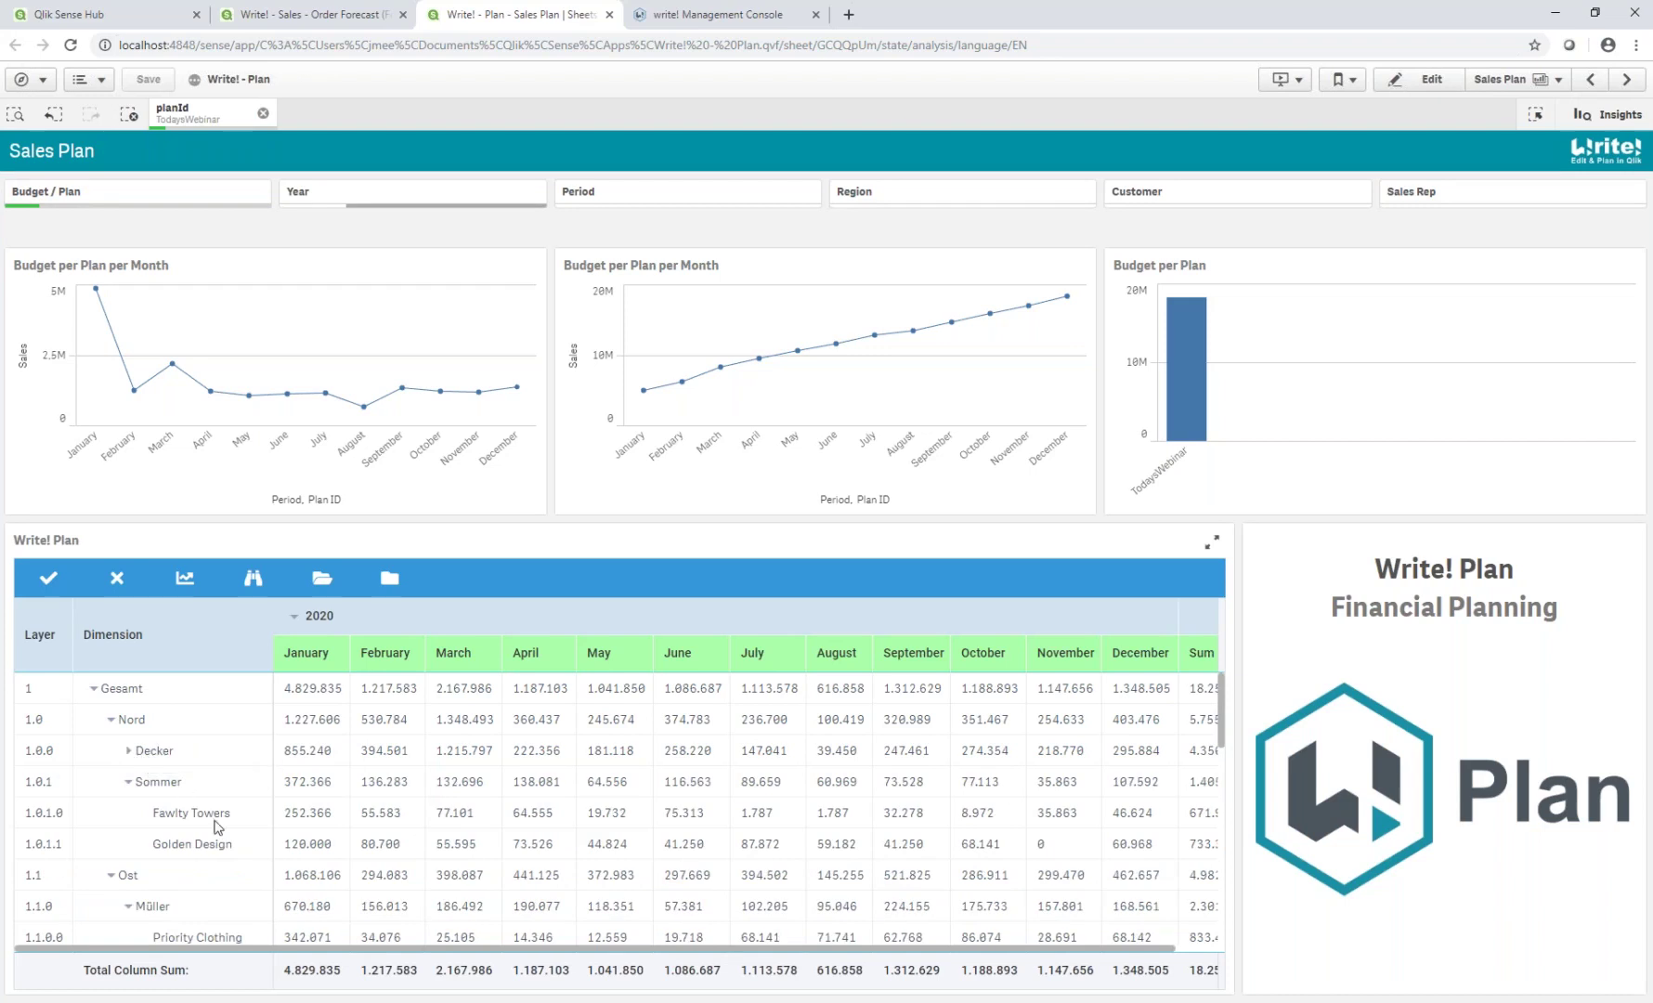
pyautogui.moveTo(321, 949); pyautogui.dragTo(362, 949)
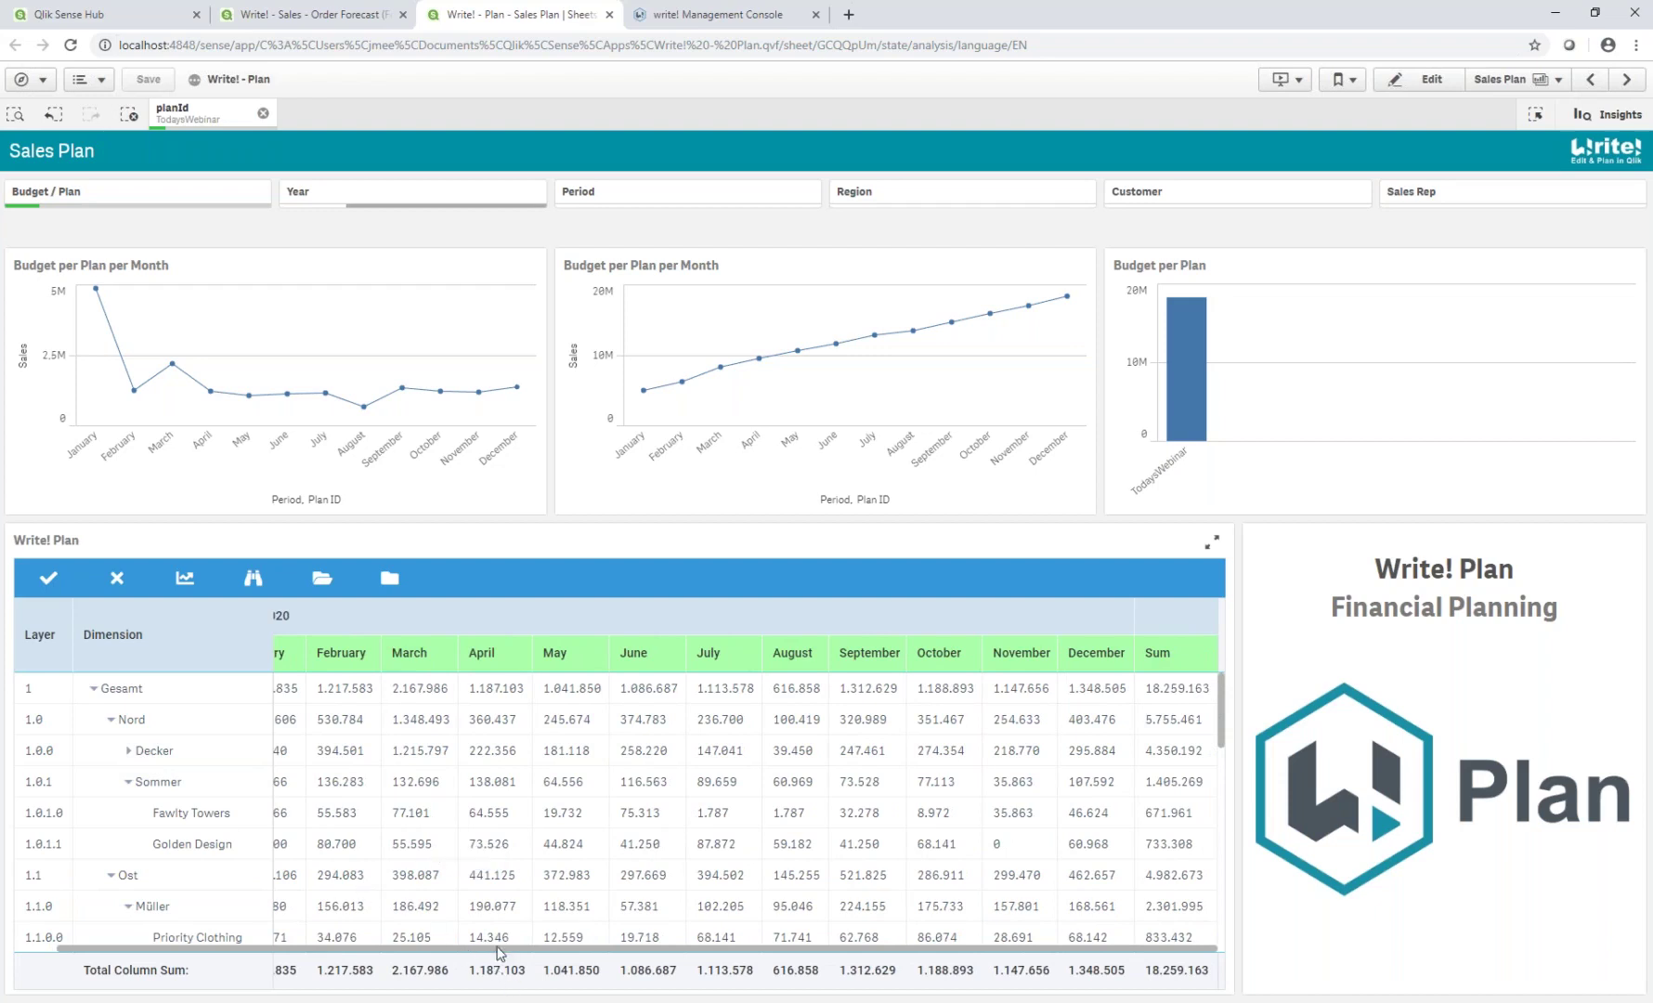
pyautogui.moveTo(502, 948); pyautogui.dragTo(391, 942)
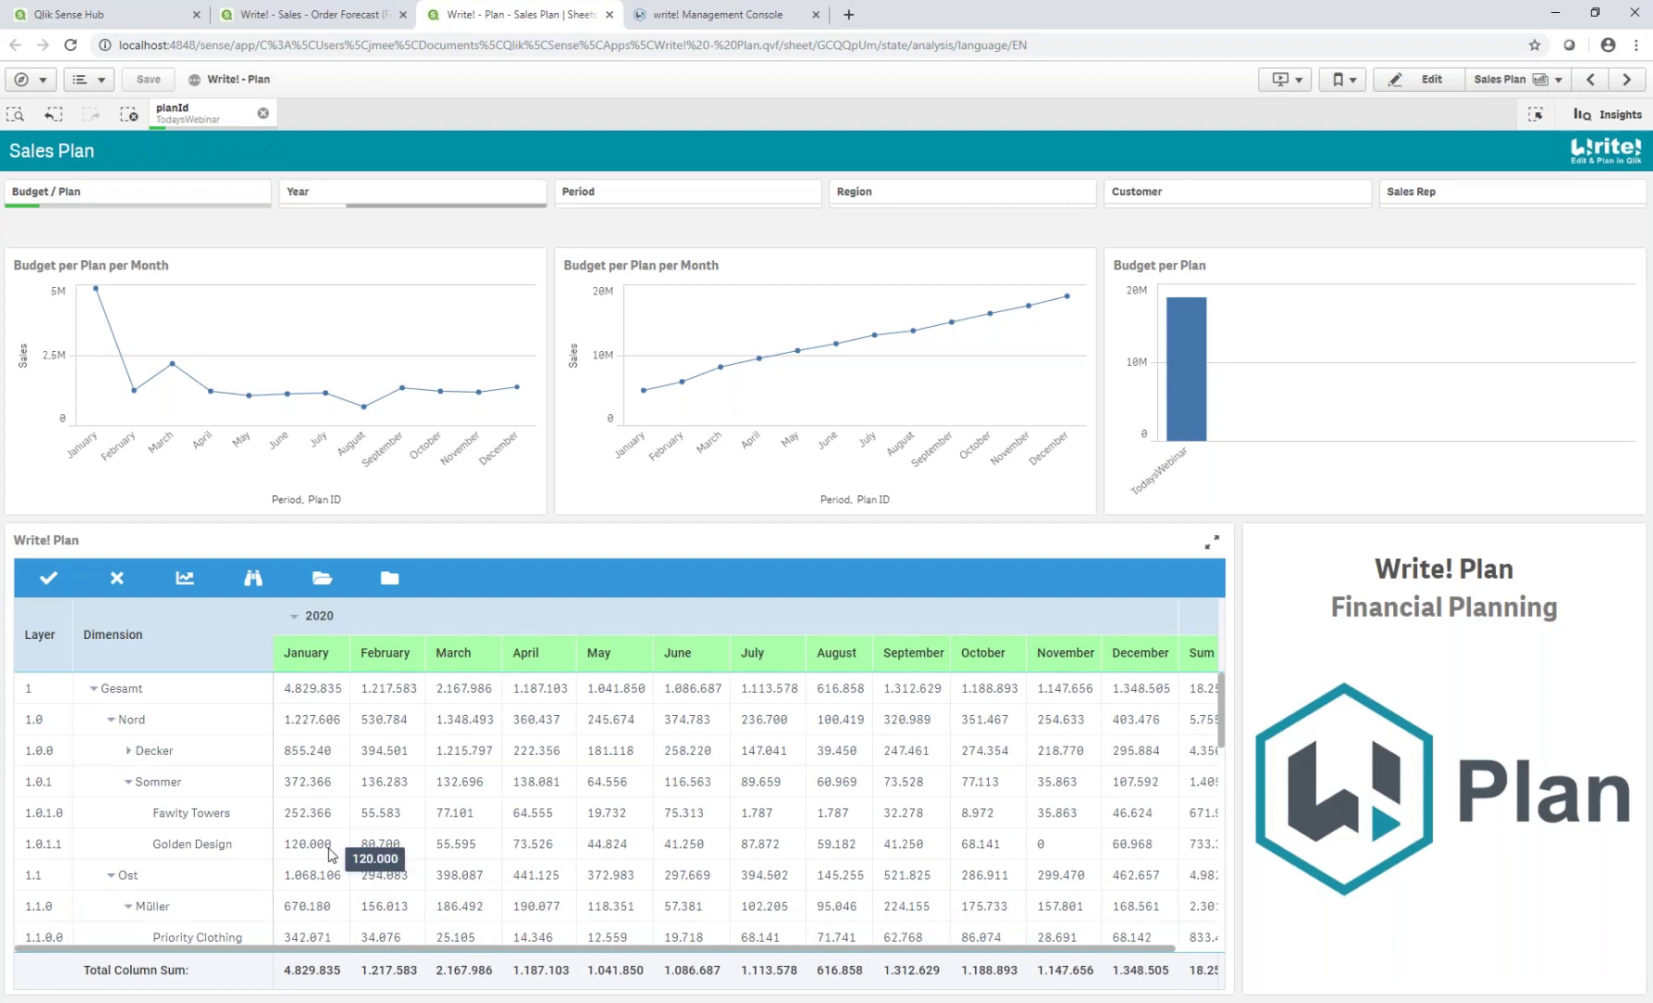
# Step: Set the January 2020 value of Nord's second sales rep to 0, try distributing 100k, and reset it to 0
pyautogui.doubleClick(323, 785)
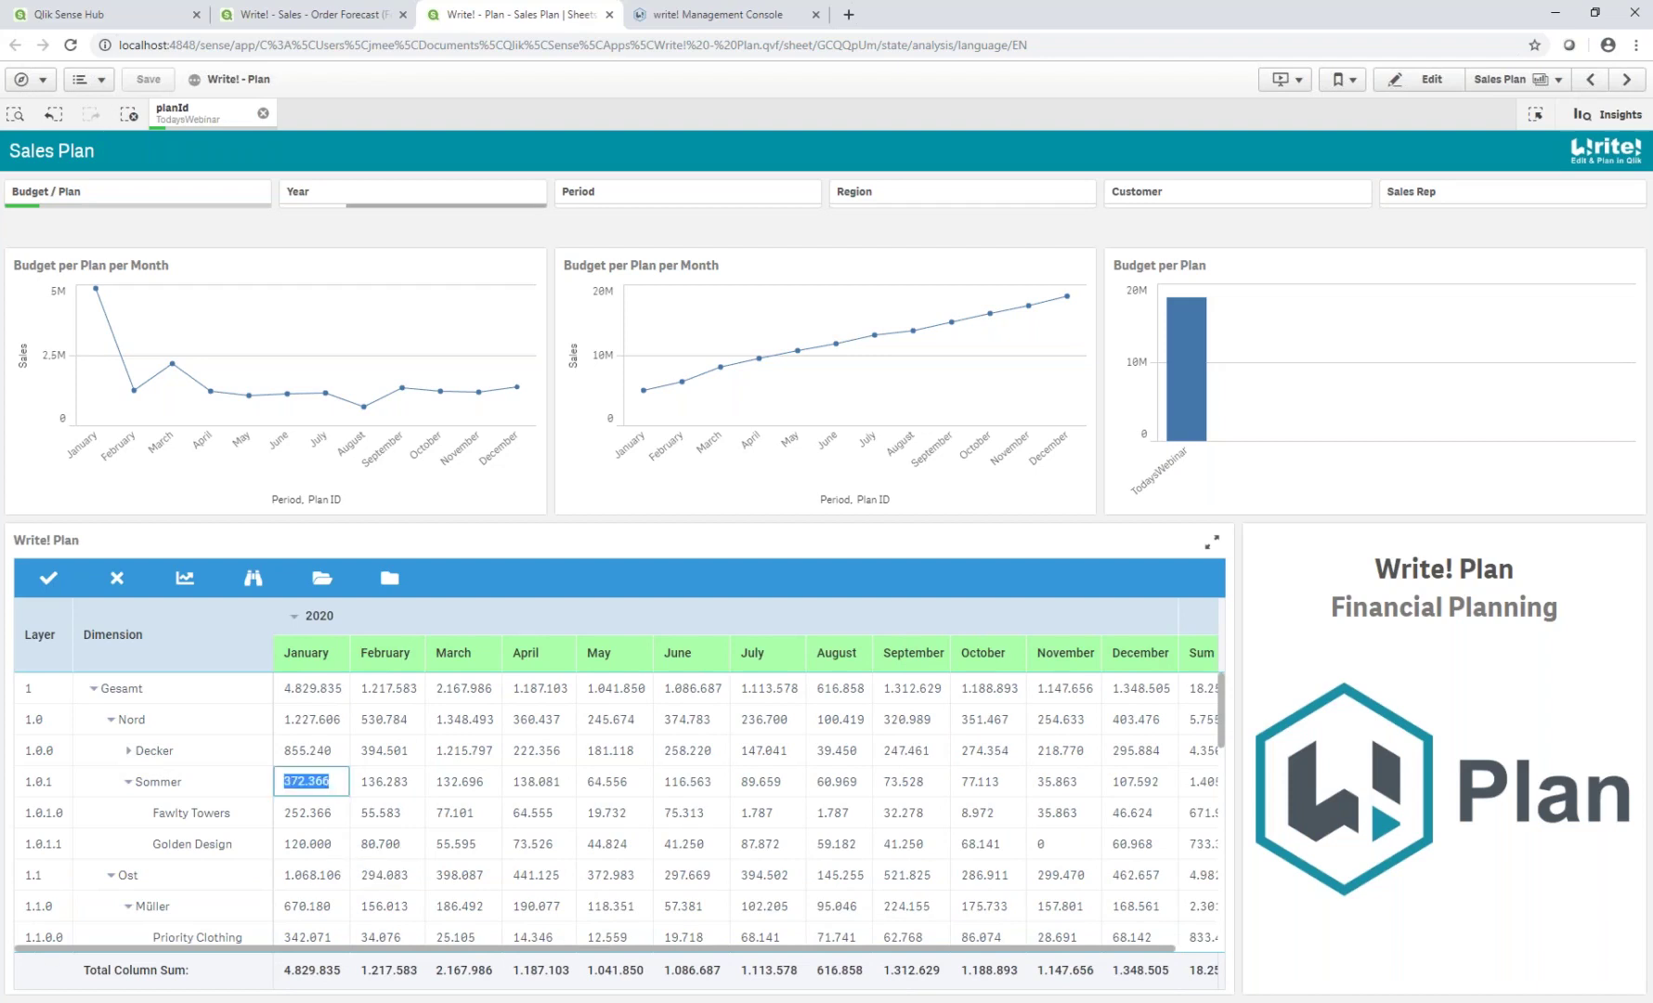
pyautogui.write('0')
pyautogui.press('Return')
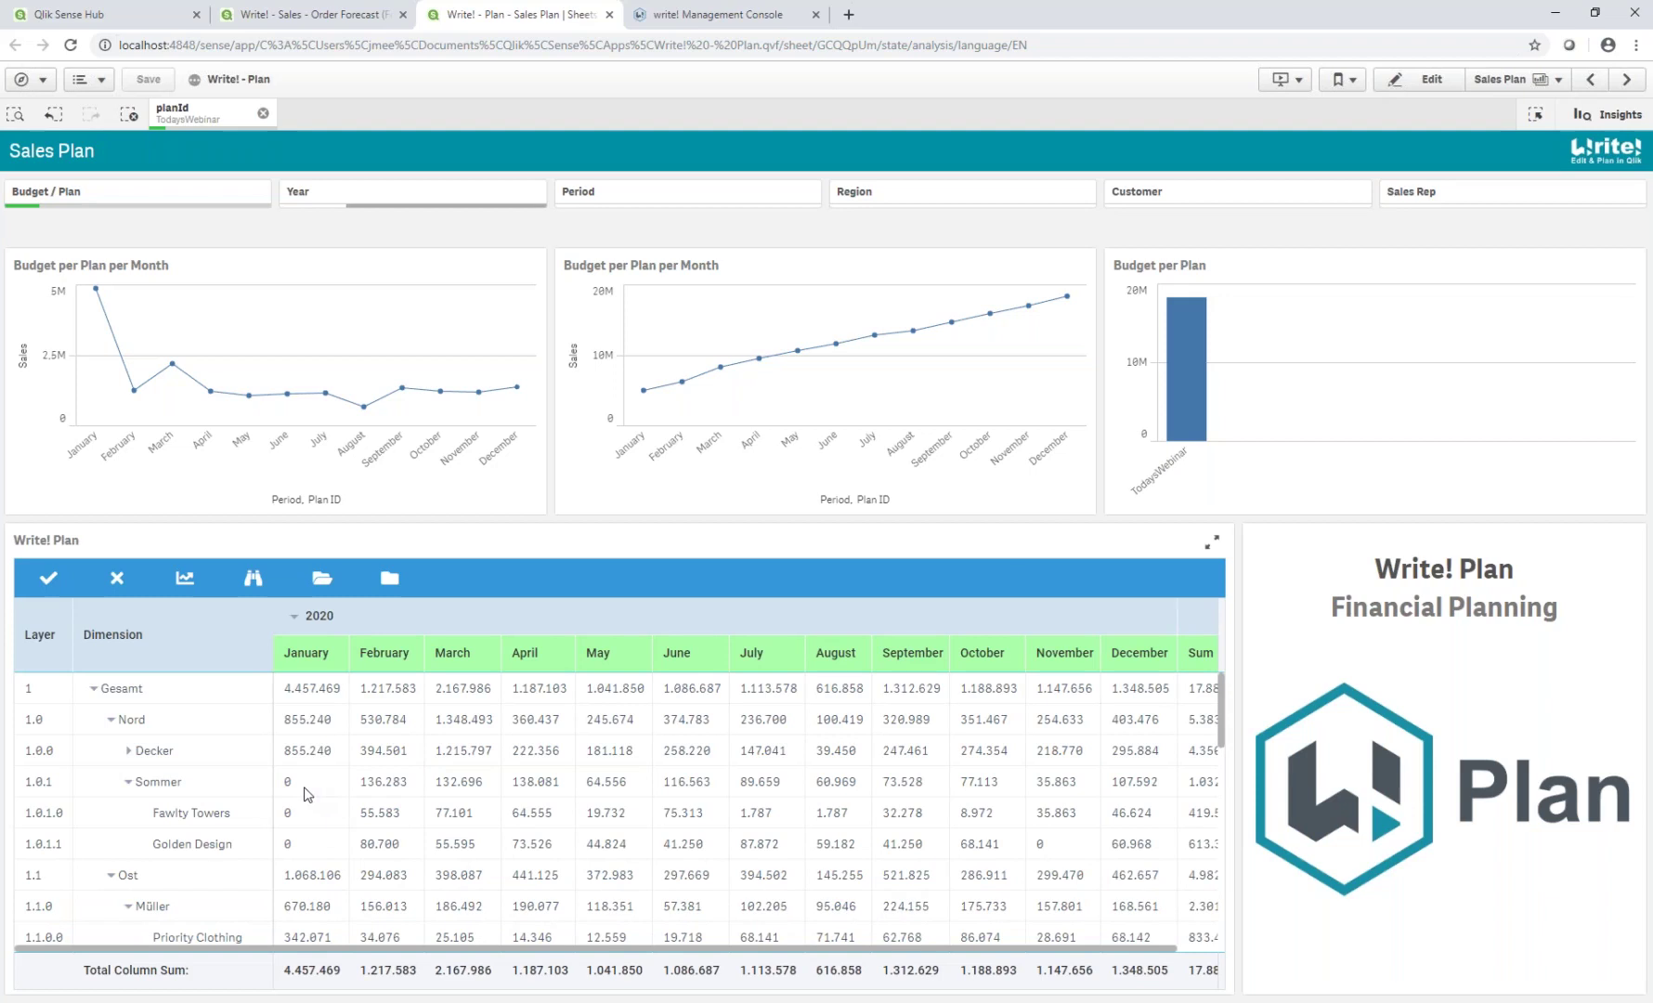
pyautogui.doubleClick(311, 786)
pyautogui.write('100k')
pyautogui.press('Return')
pyautogui.doubleClick(309, 784)
pyautogui.write('0')
pyautogui.press('Return')
# Step: Weight the second sales rep's customers for January 2020 with 3 for Golden Design and 1 for Fawlty Towers
pyautogui.doubleClick(302, 844)
pyautogui.write('3')
pyautogui.press('Return')
pyautogui.doubleClick(314, 816)
pyautogui.write('1')
pyautogui.press('Return')
# Step: Set the January 2020 value of Nord's second sales rep to 100k and check the distribution and sums
pyautogui.click(290, 786)
pyautogui.write('100k')
pyautogui.press('Return')
pyautogui.moveTo(712, 954); pyautogui.dragTo(775, 954)
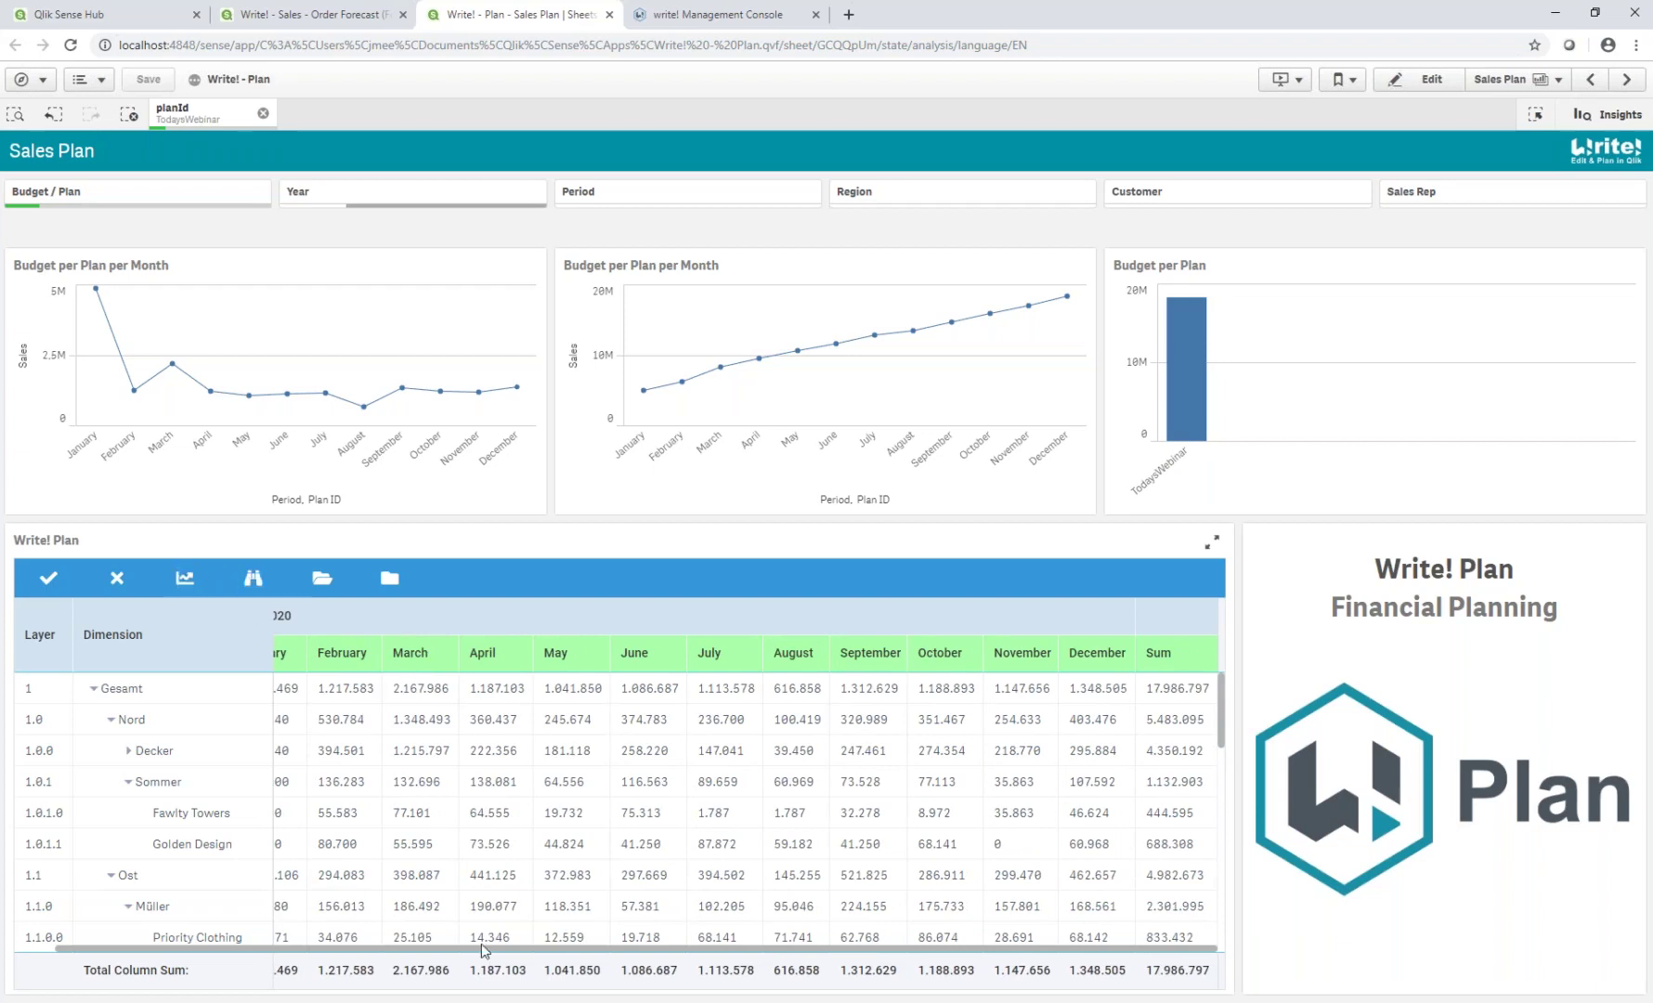
pyautogui.moveTo(483, 954); pyautogui.dragTo(378, 953)
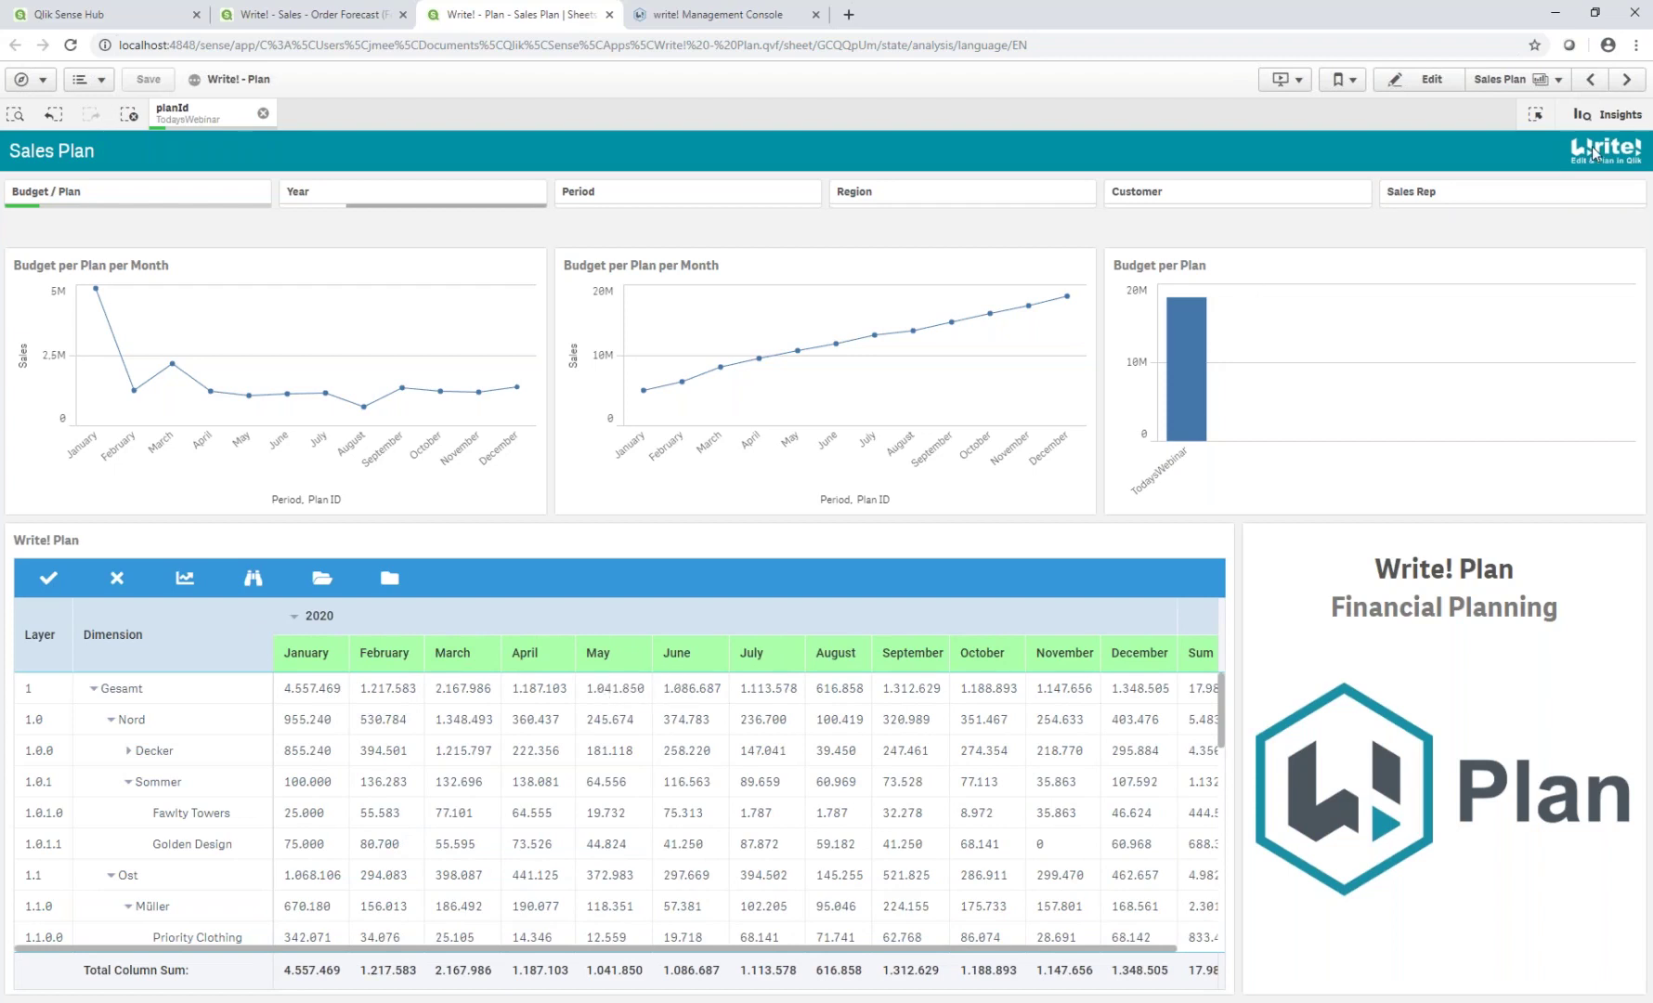
# Step: On the Base Year / Period sheet, set TodaysWebinar's base year to 2020 and base period to April, and save
pyautogui.click(1628, 82)
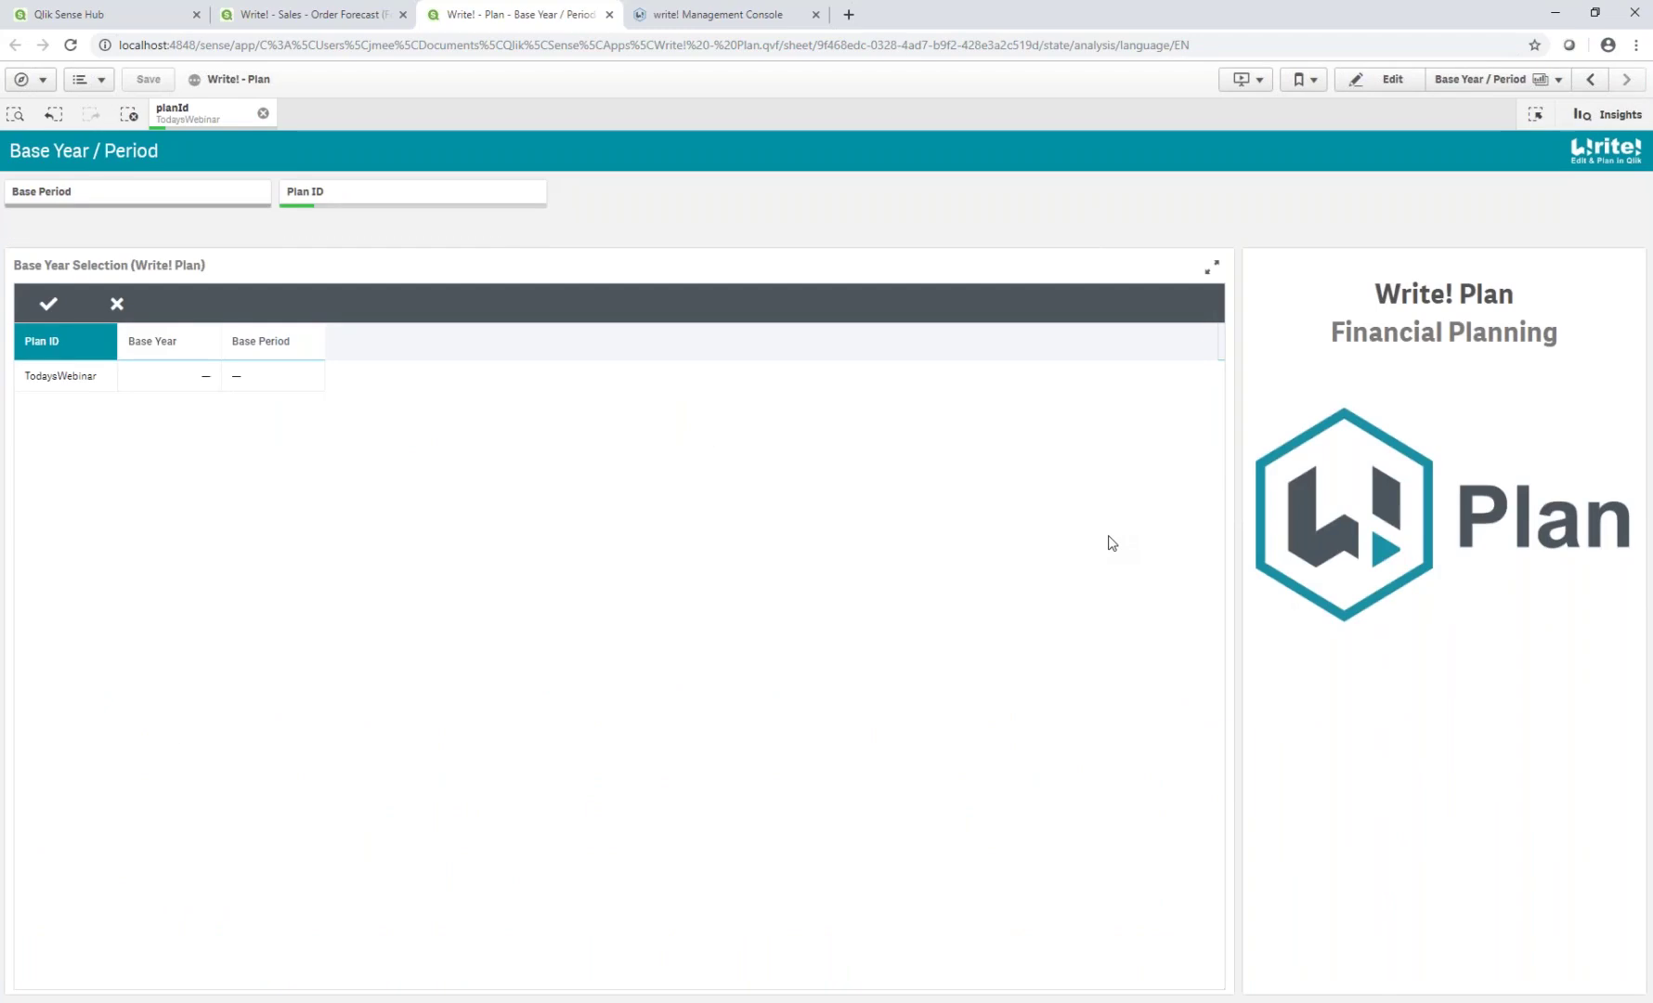
pyautogui.click(182, 386)
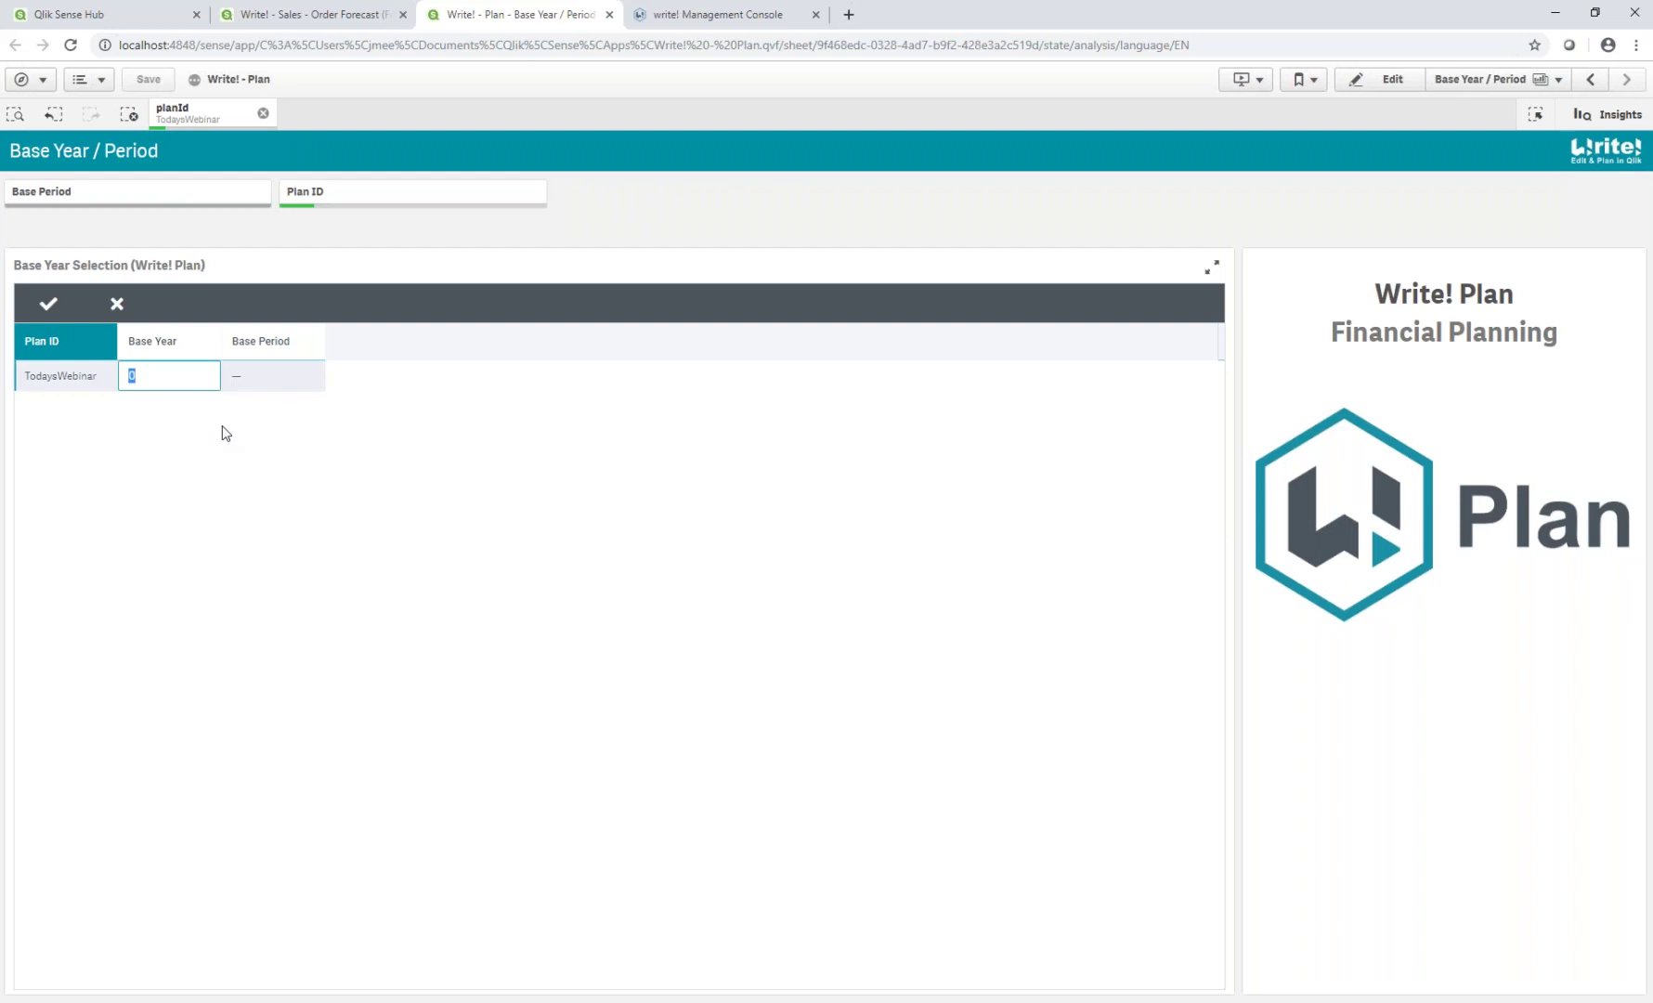
pyautogui.write('2020')
pyautogui.click(247, 373)
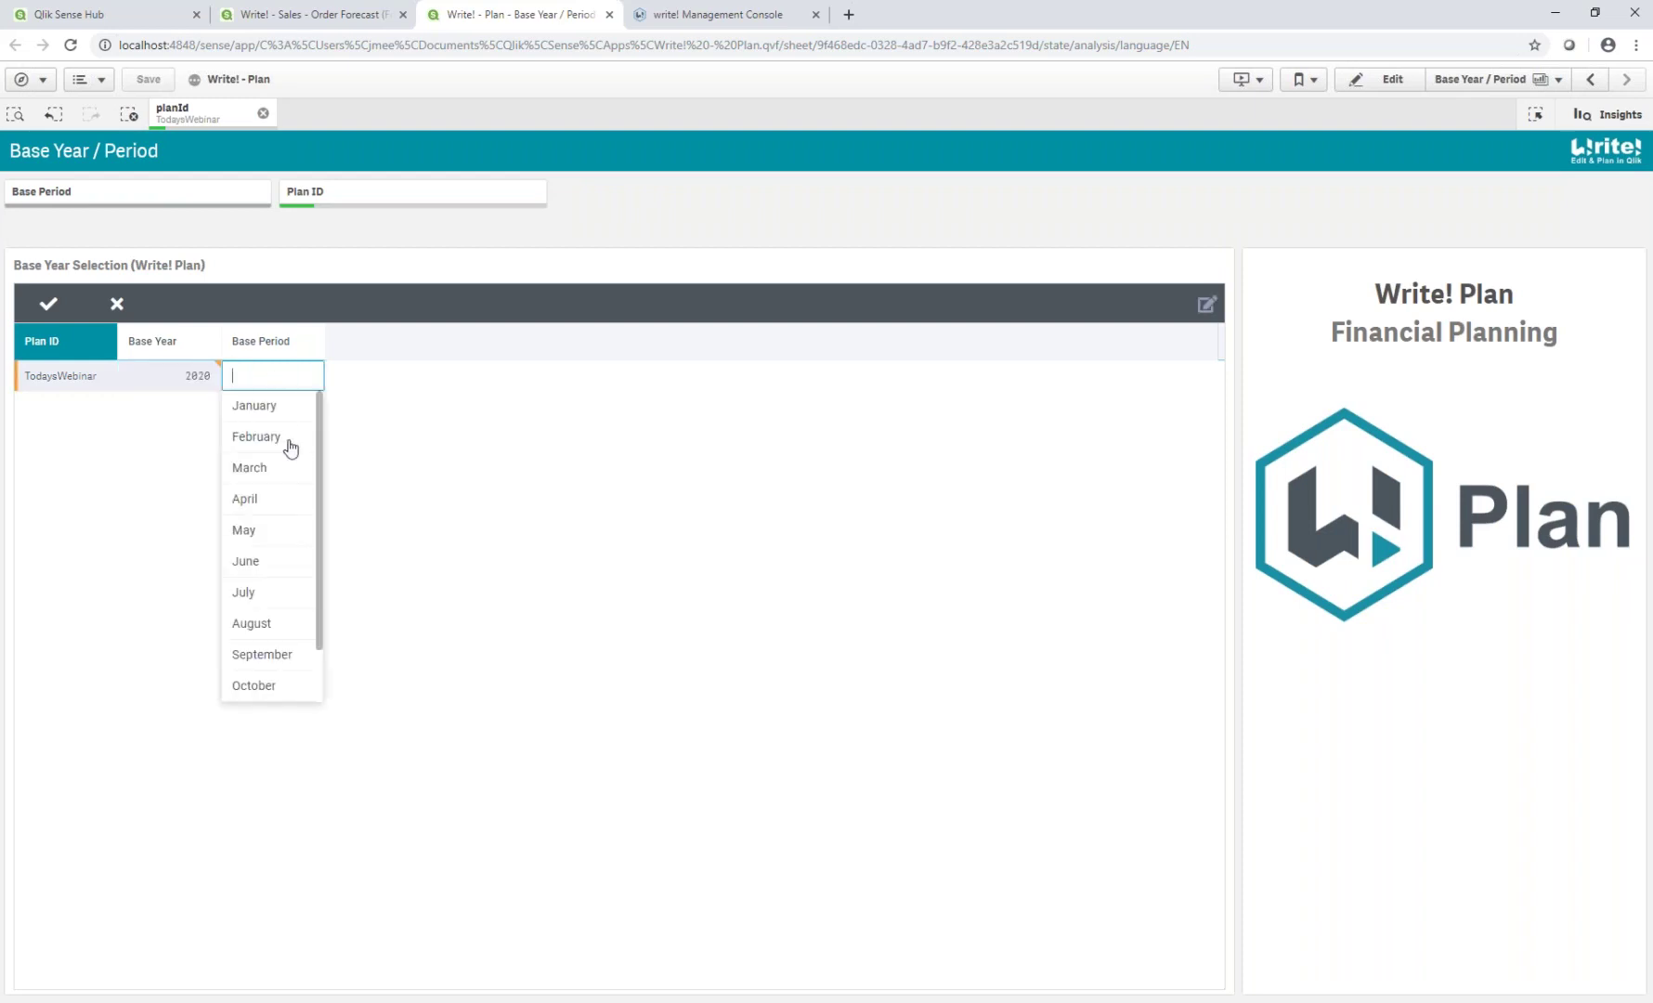
pyautogui.click(265, 501)
pyautogui.click(48, 303)
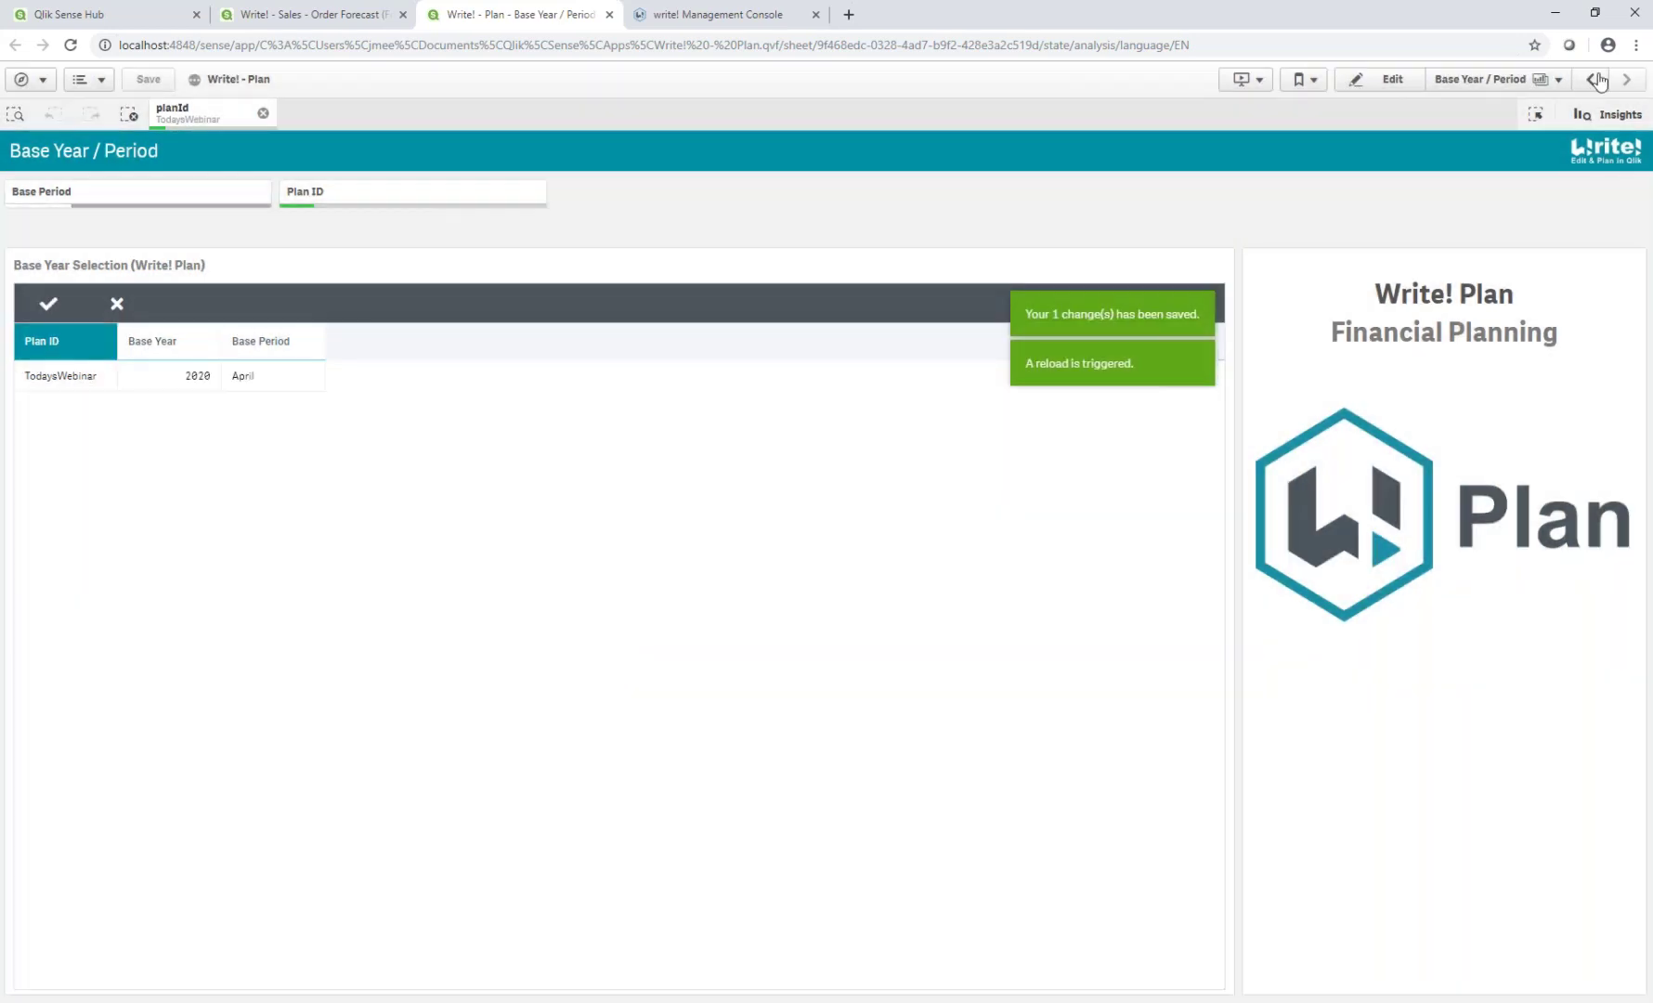
# Step: Return to the Sales Plan sheet and check which 2020 months of the Gesamt row can be edited
pyautogui.click(1591, 79)
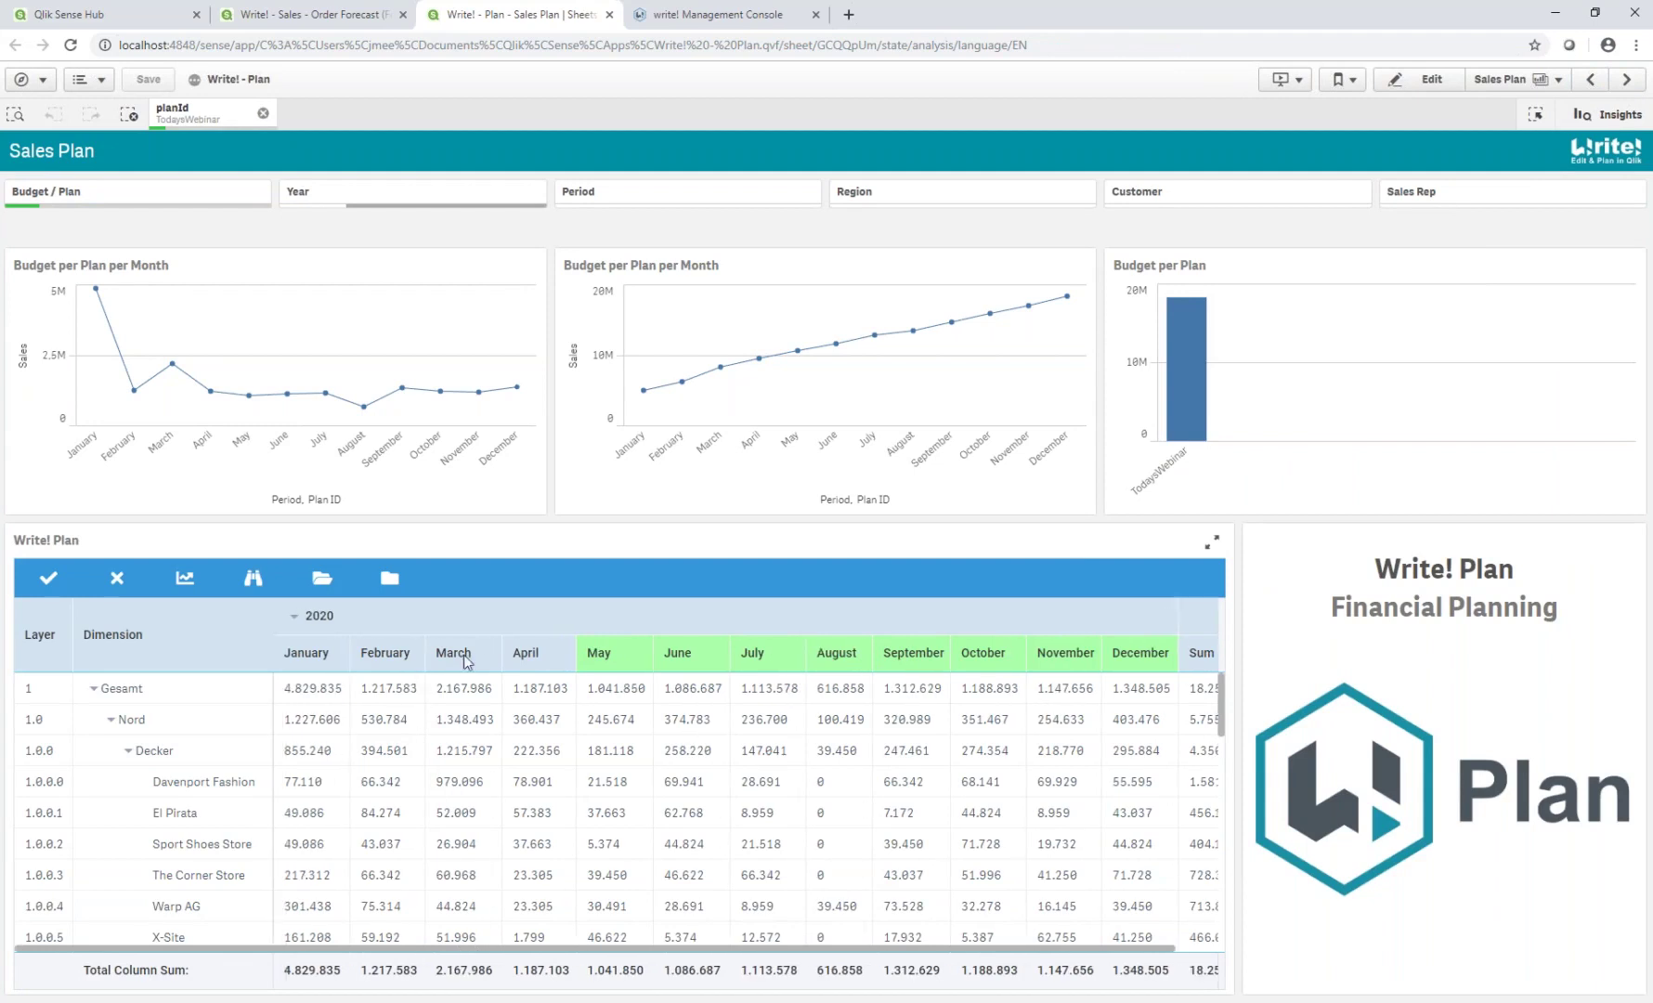
pyautogui.moveTo(554, 949); pyautogui.dragTo(595, 950)
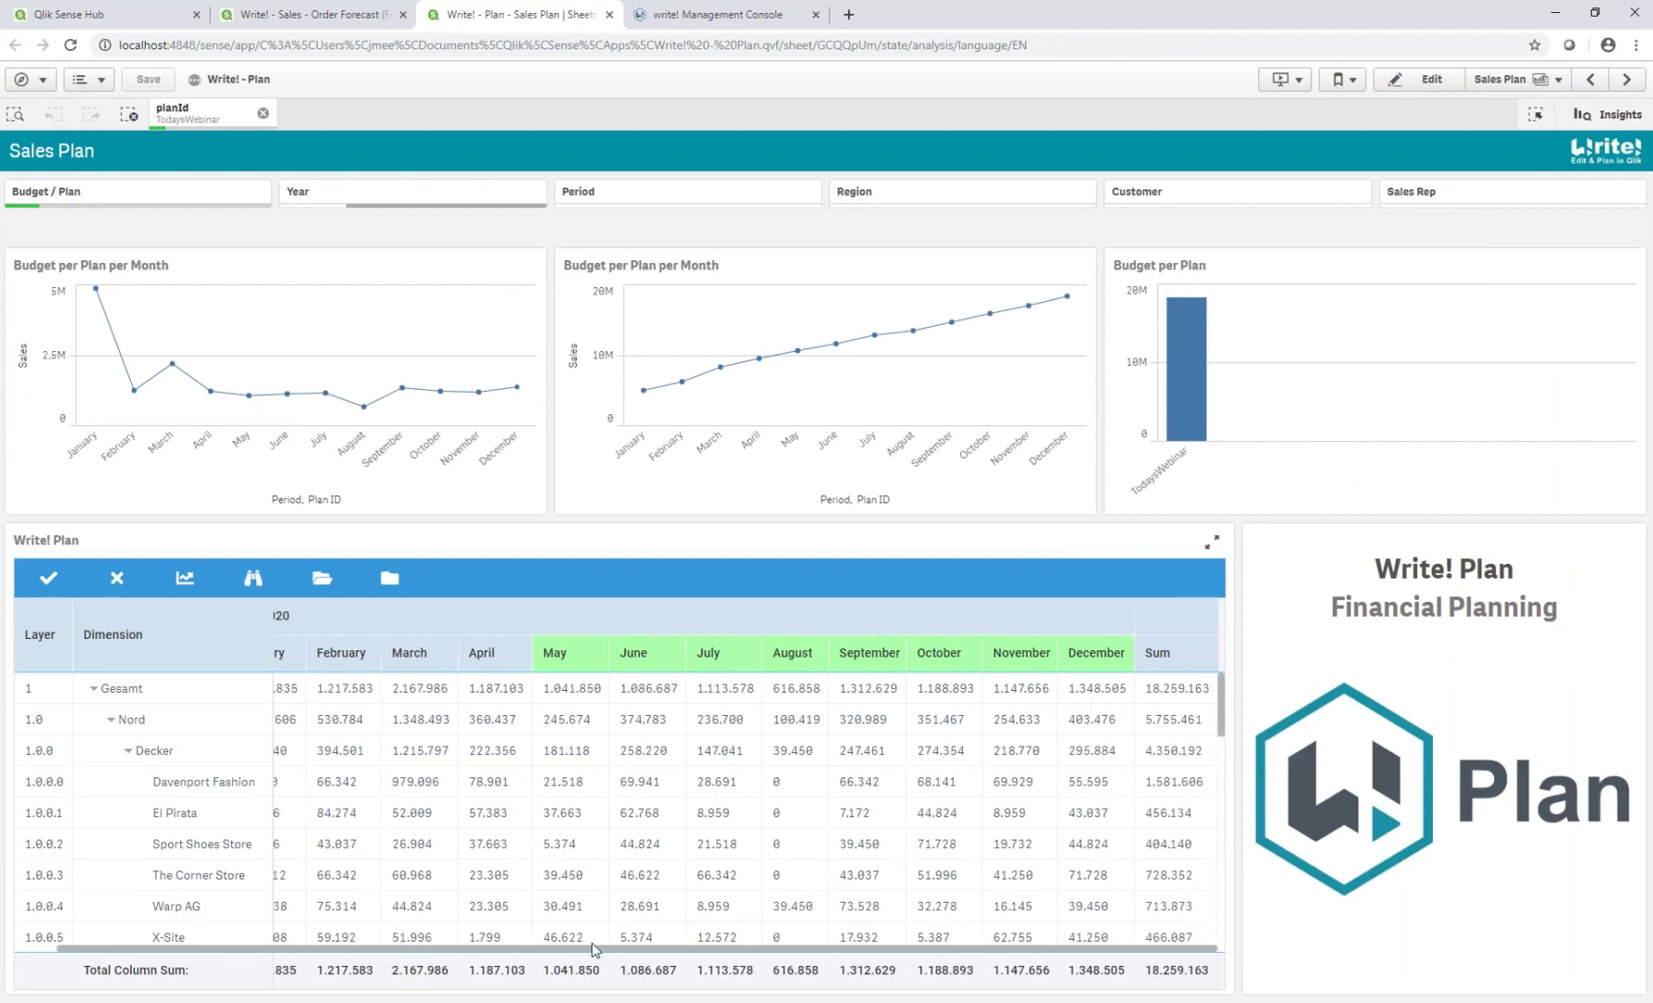
pyautogui.click(579, 687)
pyautogui.press('Tab')
pyautogui.press('Tab')
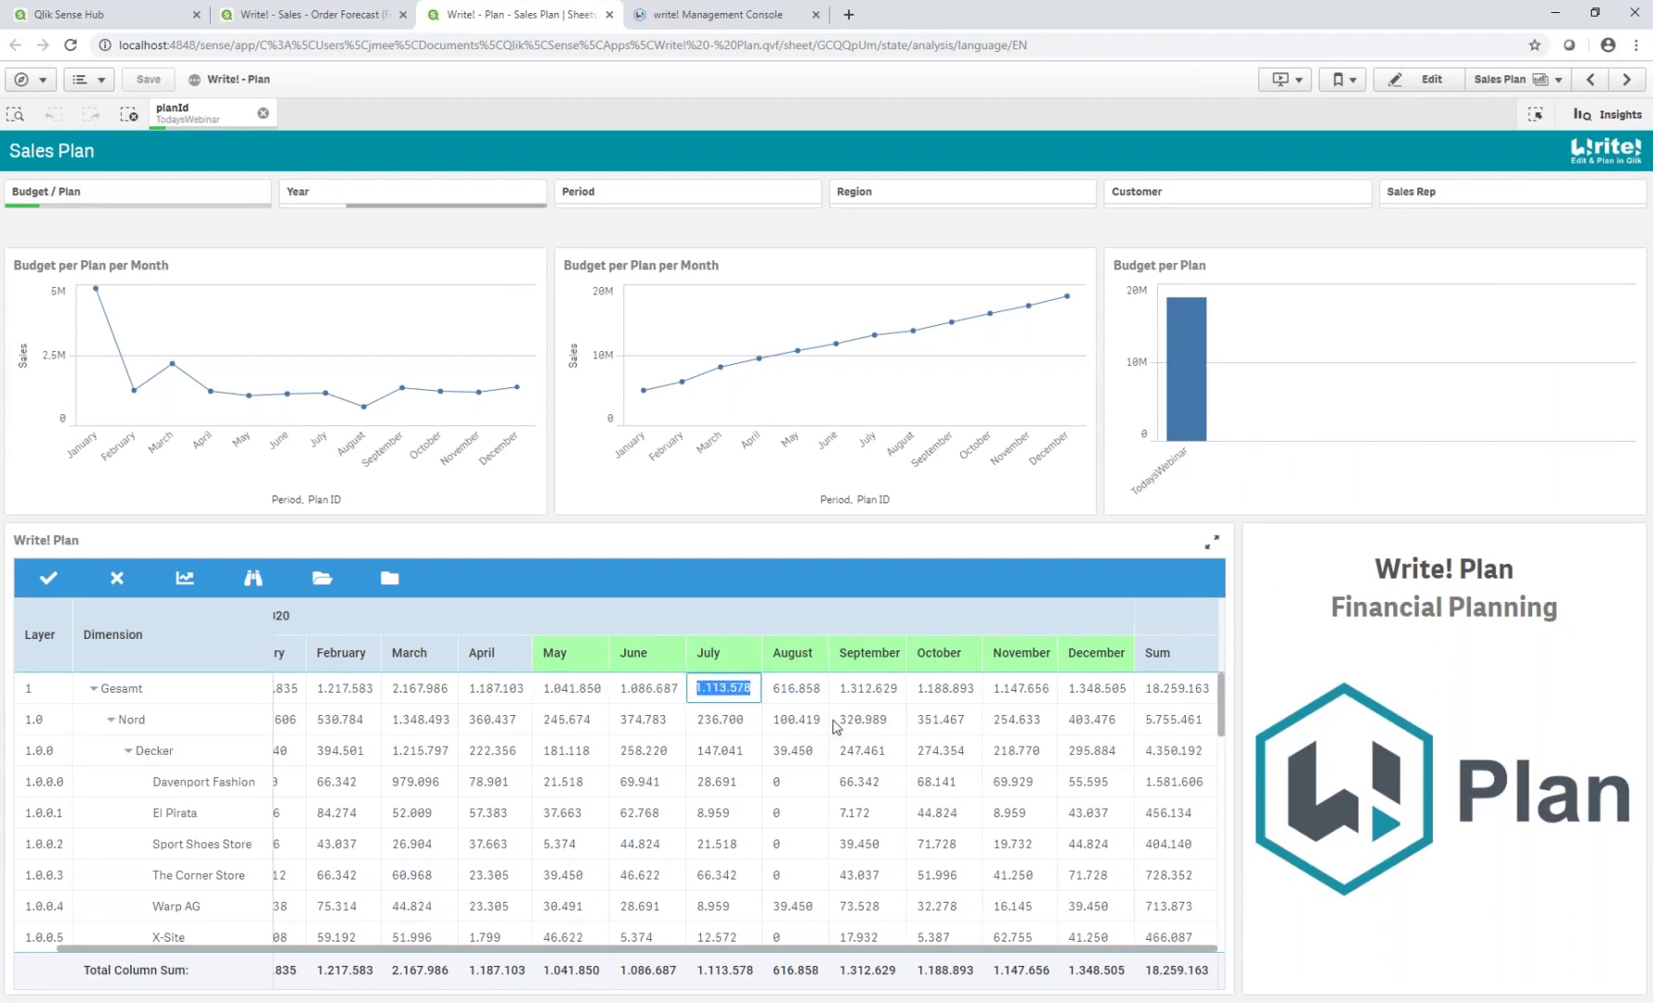
pyautogui.click(863, 950)
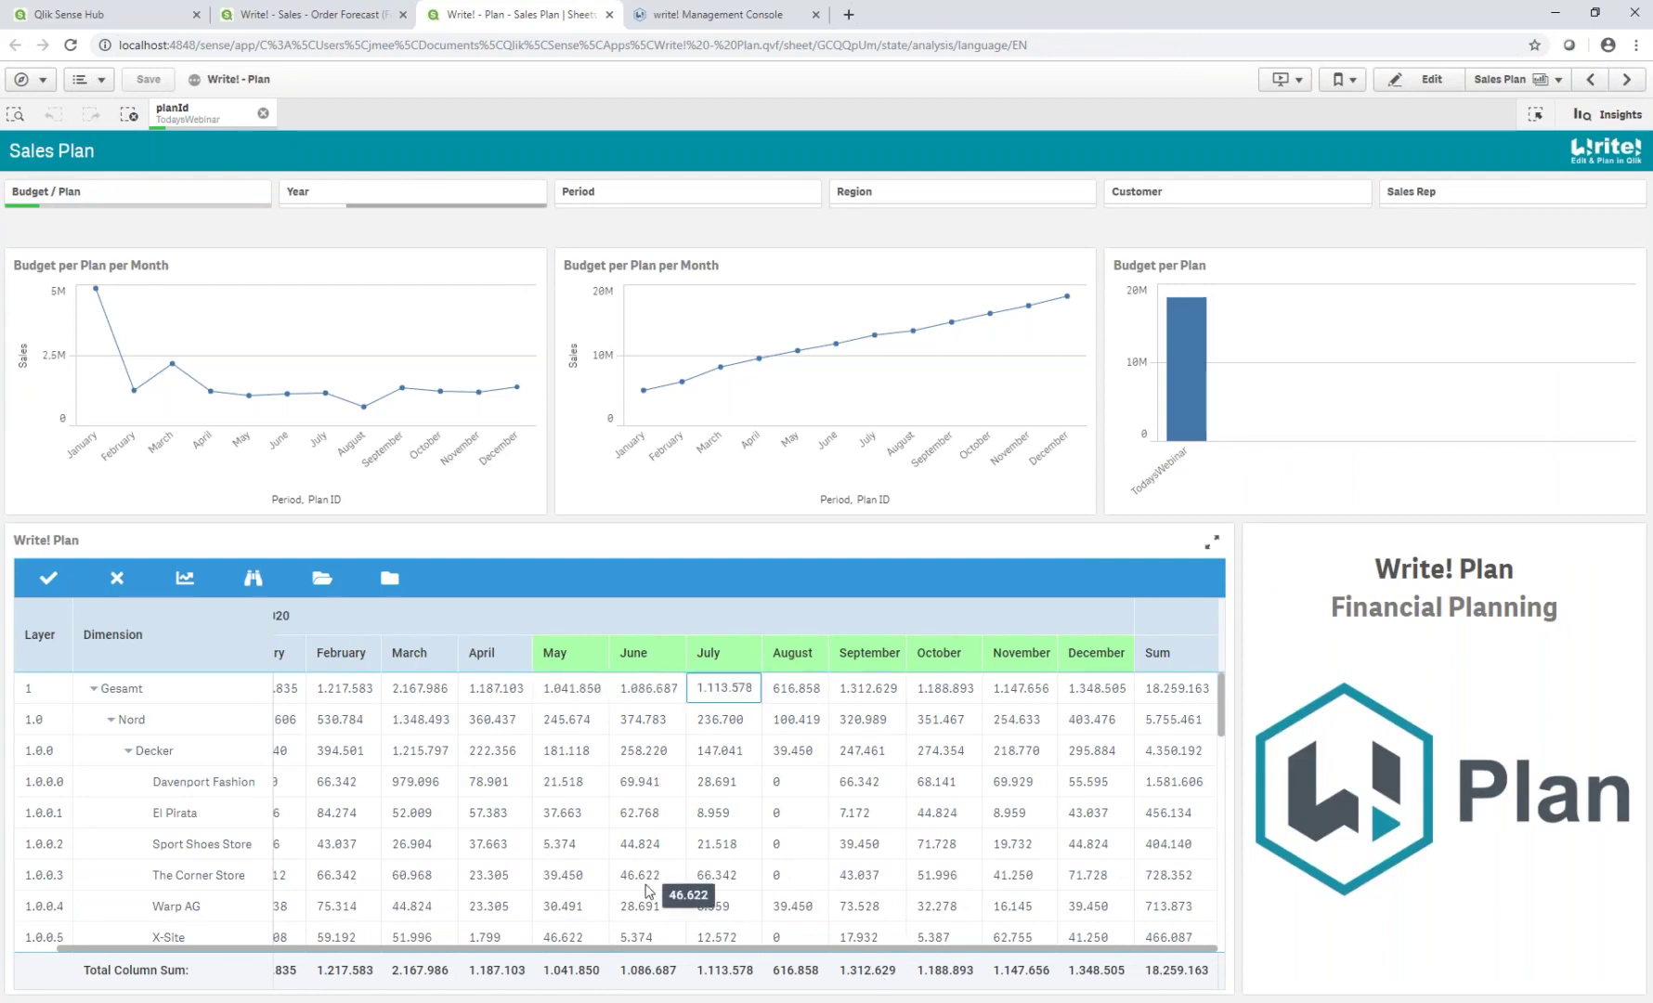
pyautogui.moveTo(602, 948); pyautogui.dragTo(562, 948)
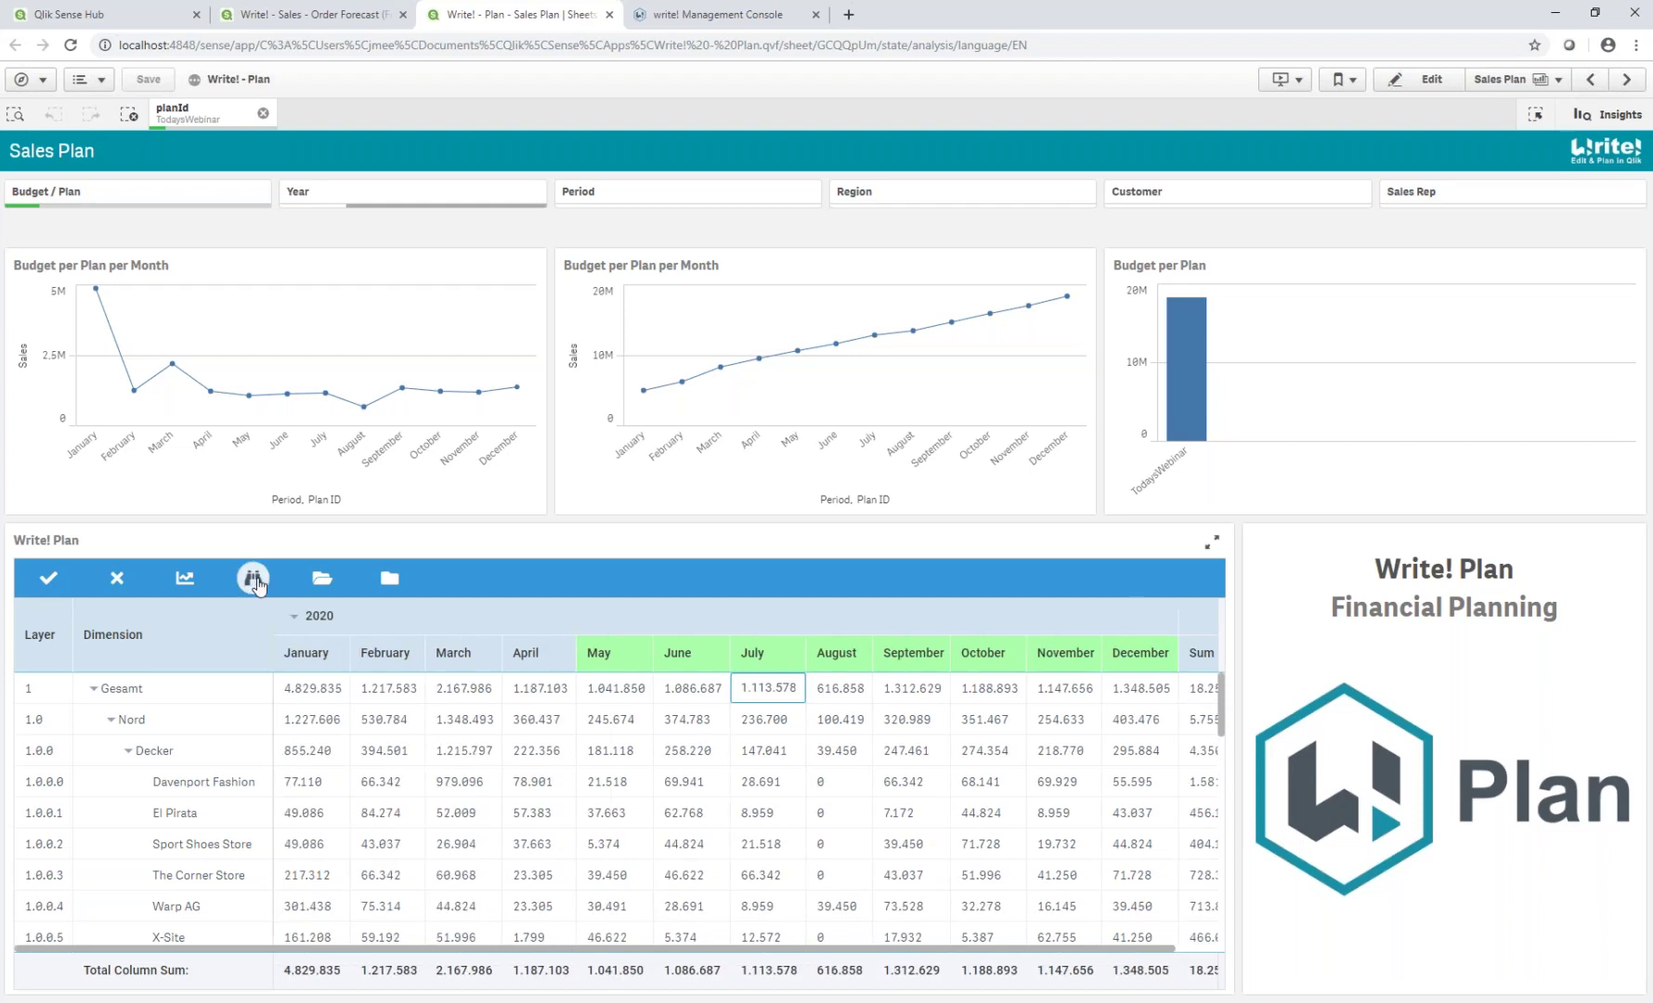
# Step: Start a rolling forecast with January to April as the base period and May to December as the budget period
pyautogui.click(253, 579)
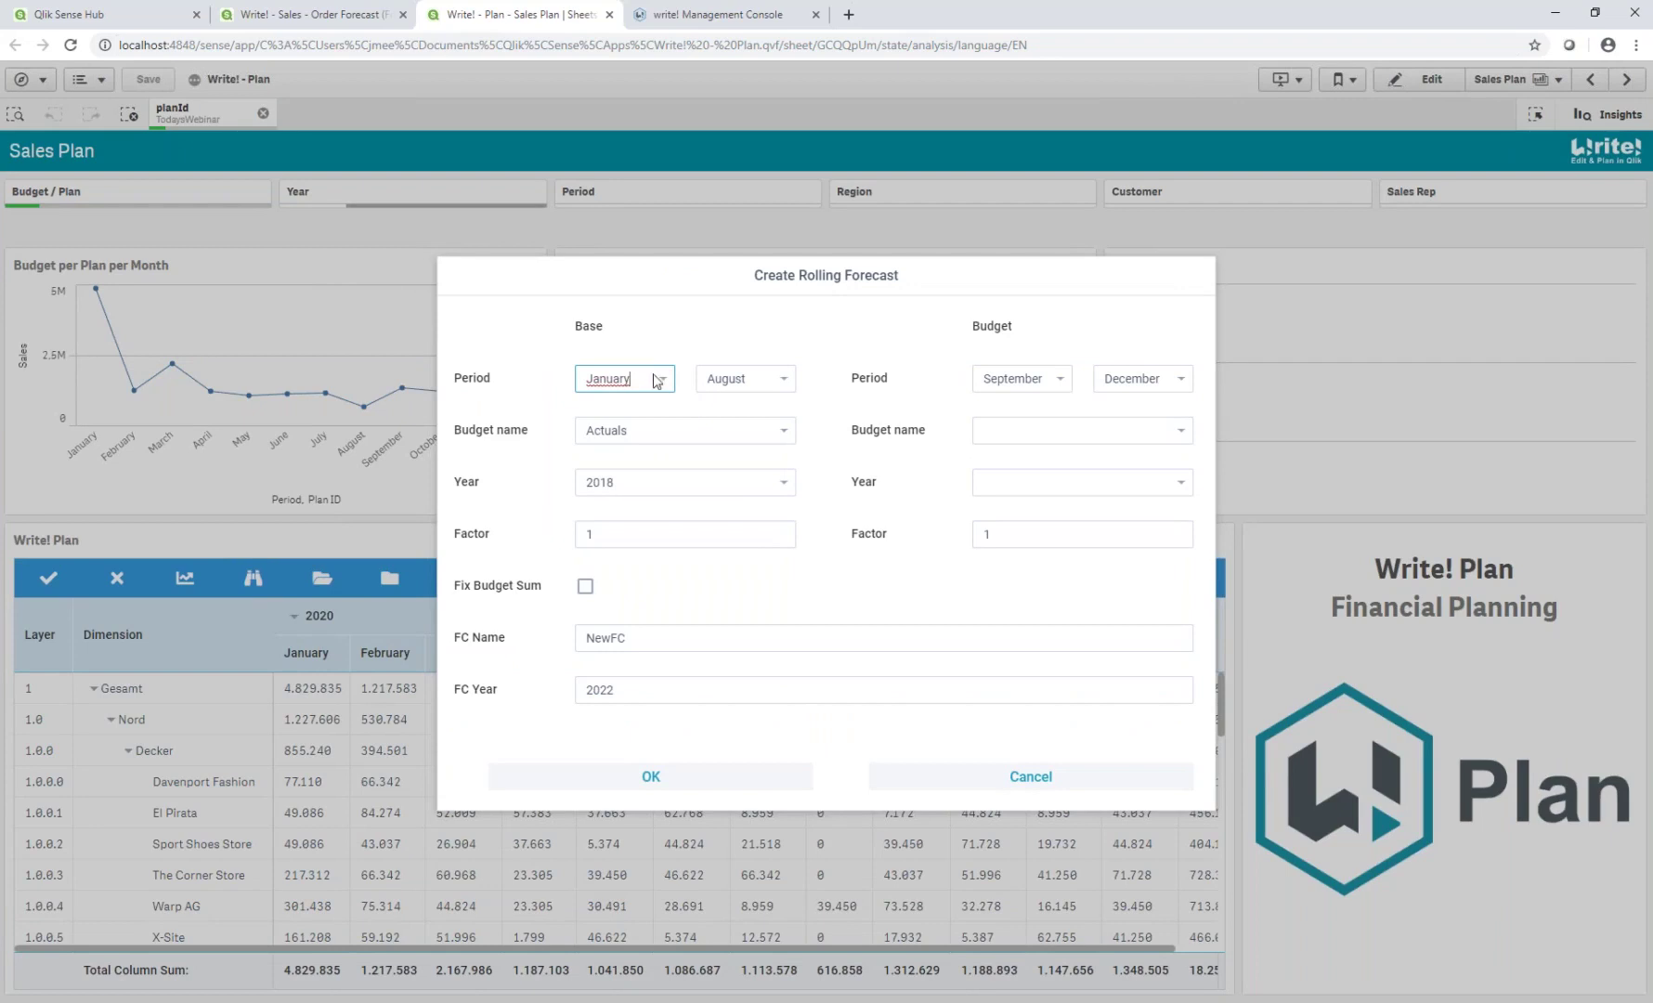
pyautogui.click(784, 380)
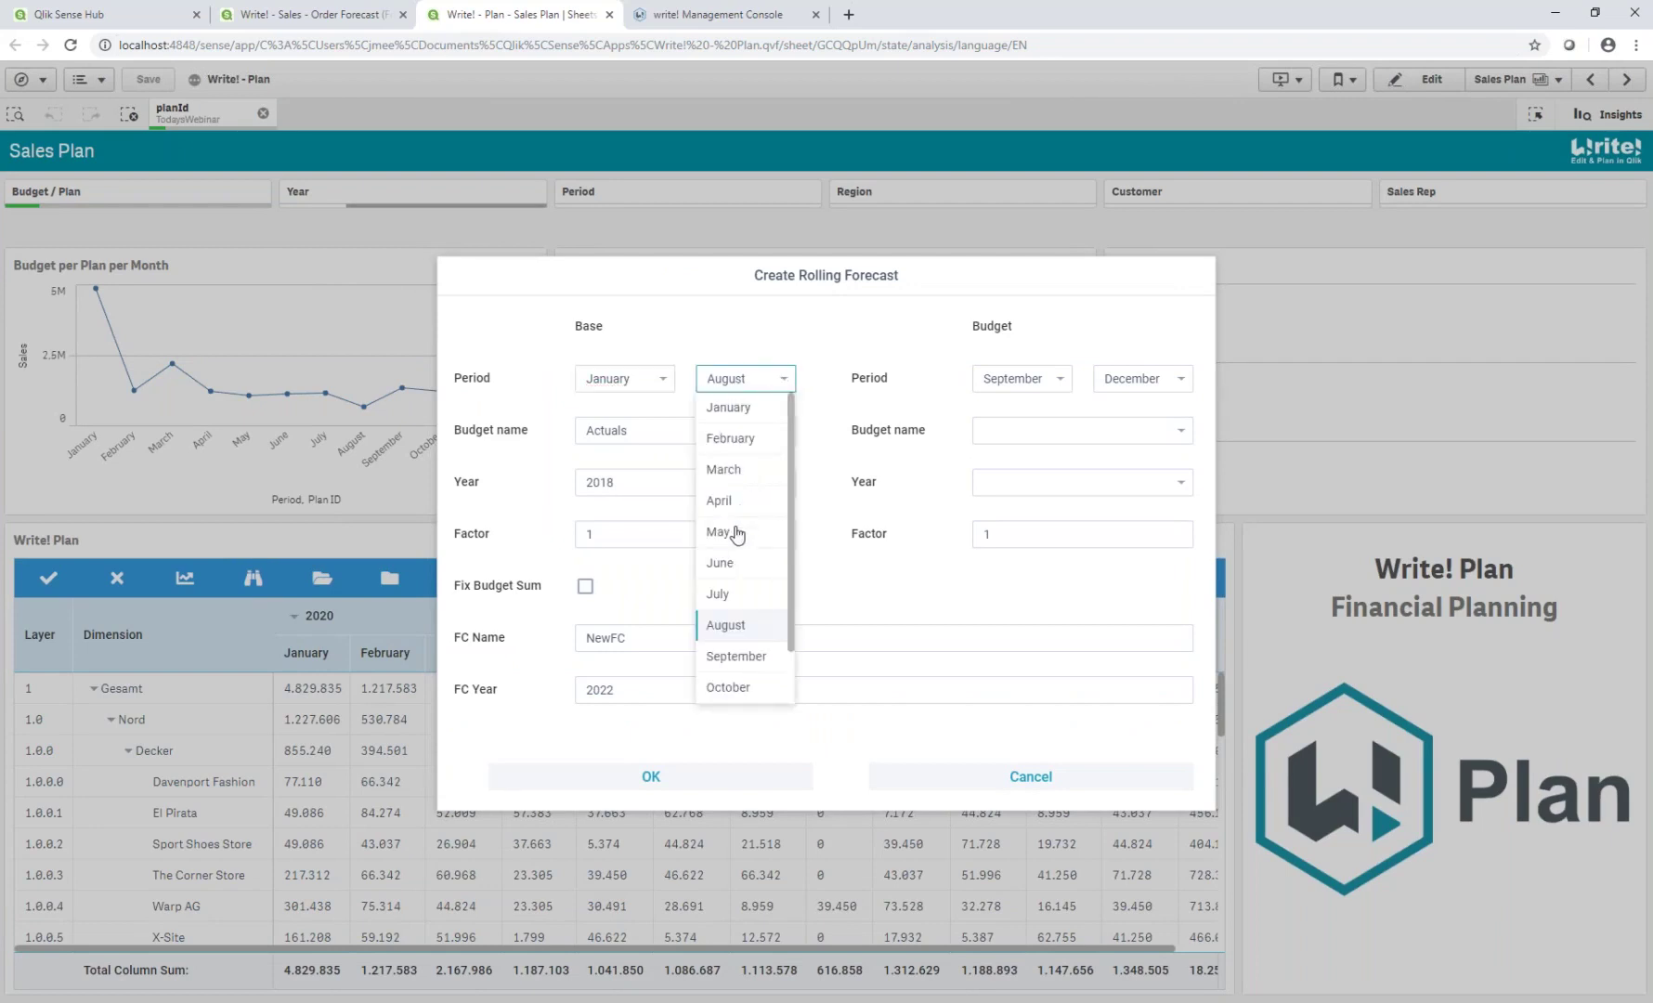
pyautogui.click(735, 502)
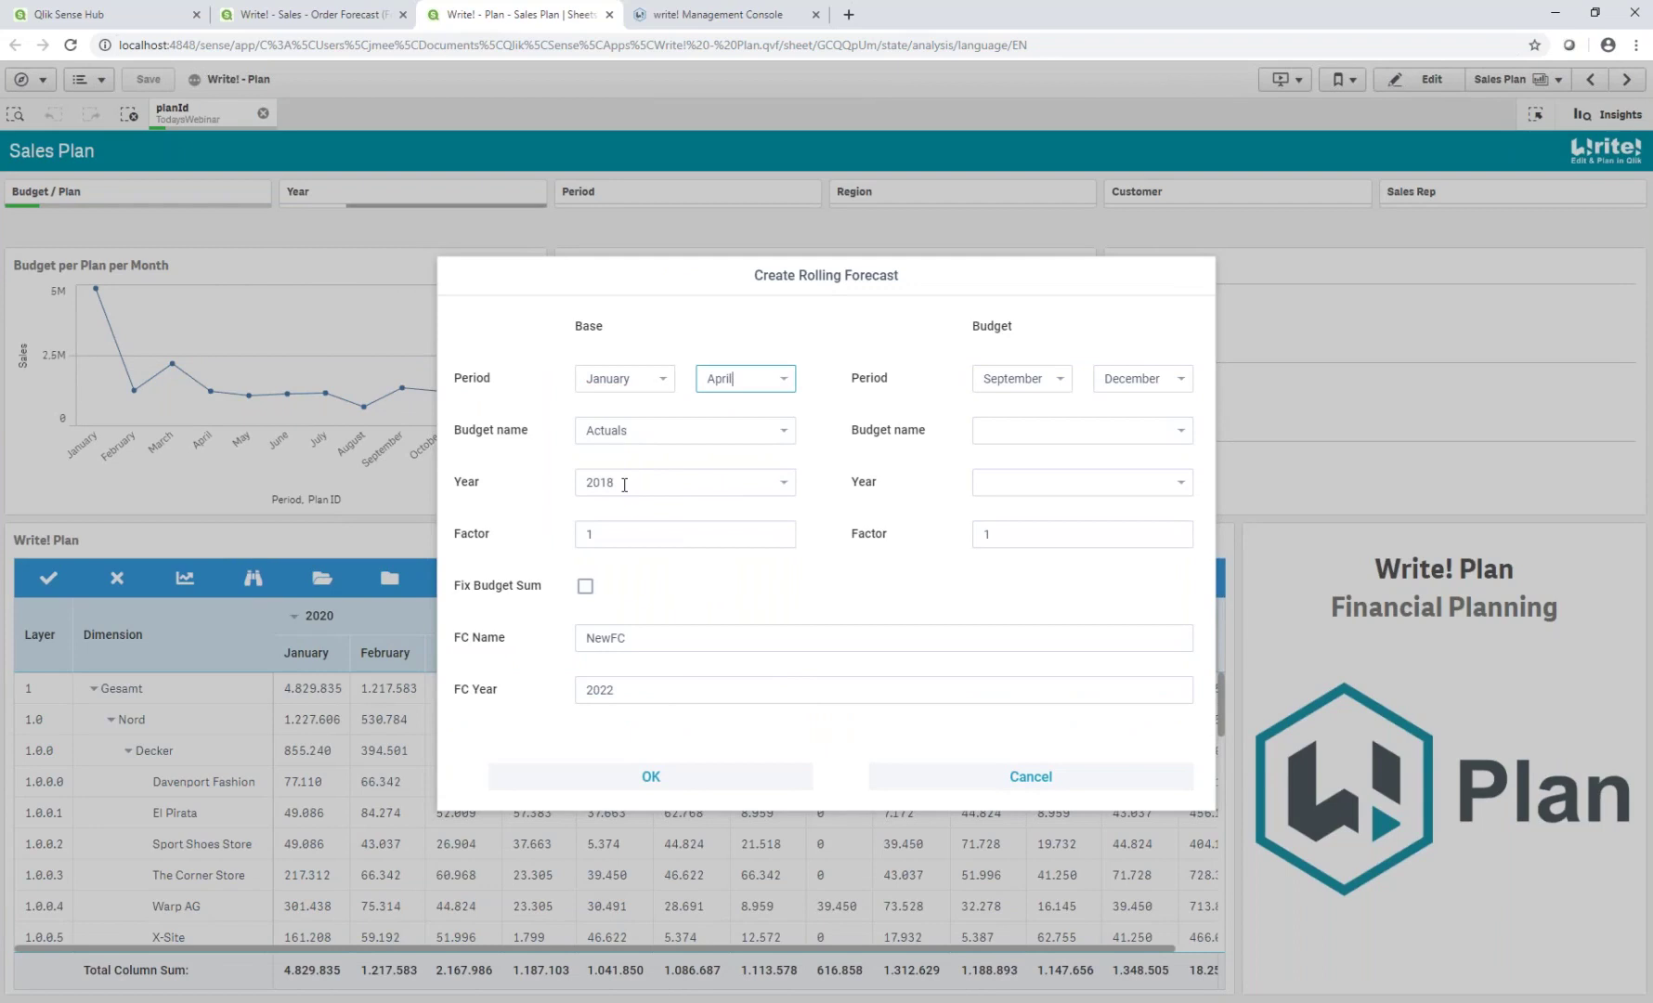
pyautogui.click(1056, 386)
pyautogui.click(1015, 531)
pyautogui.click(1182, 381)
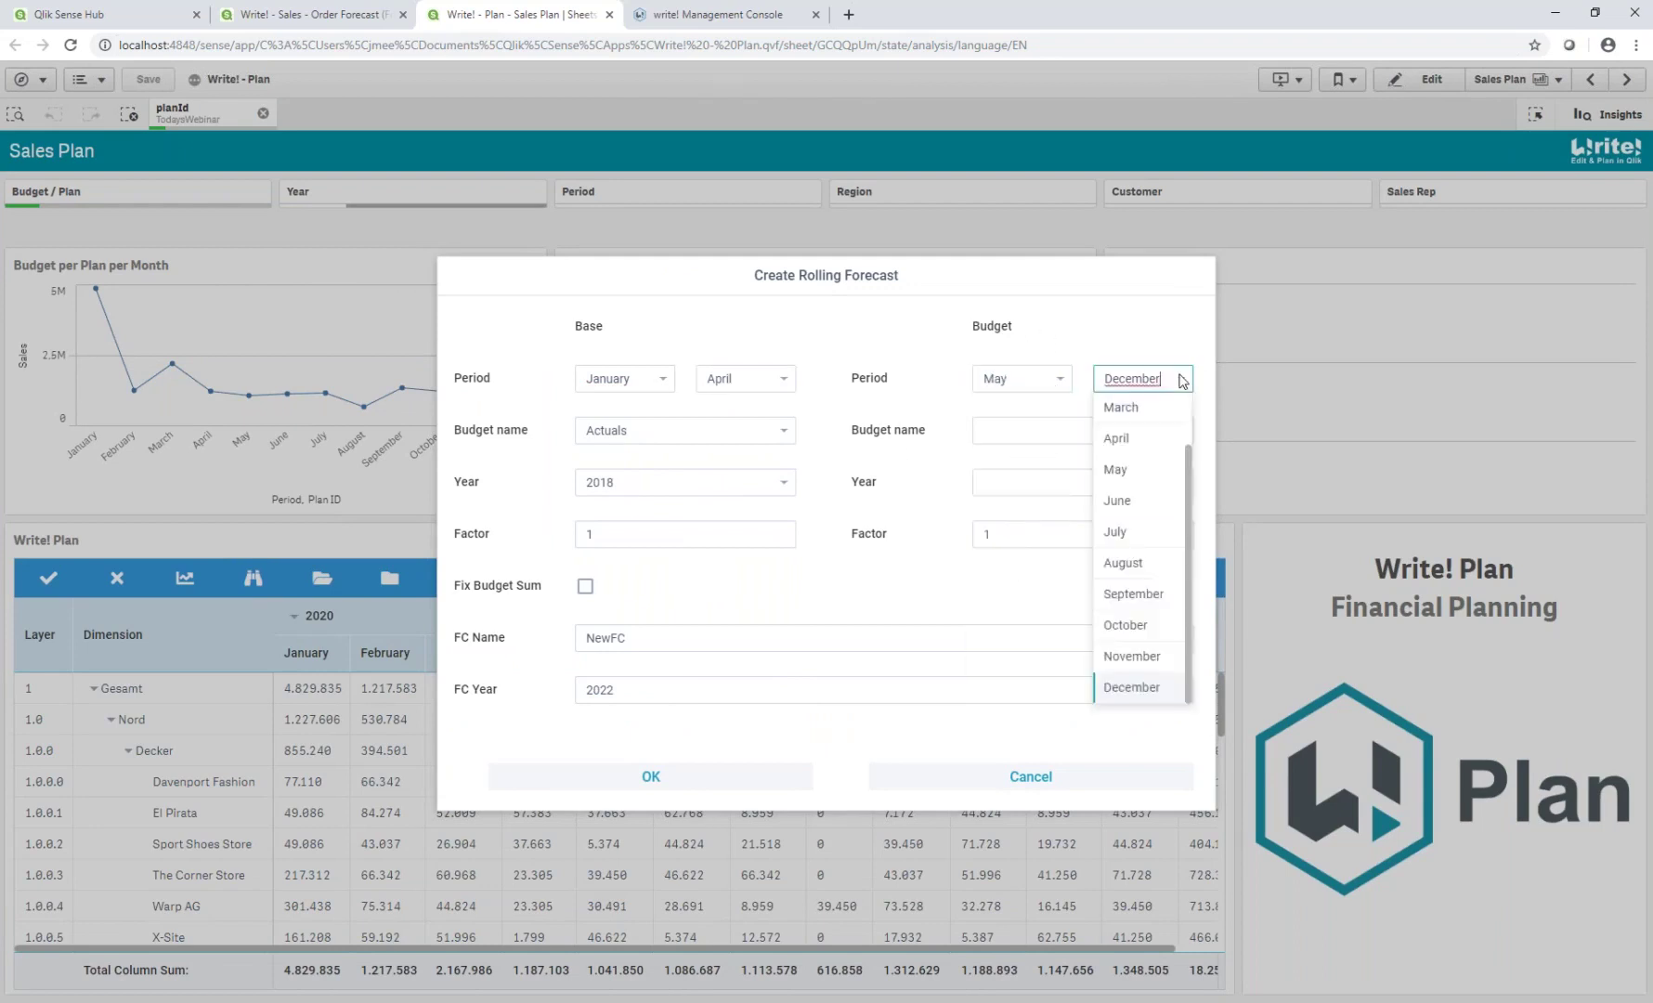
pyautogui.click(1183, 380)
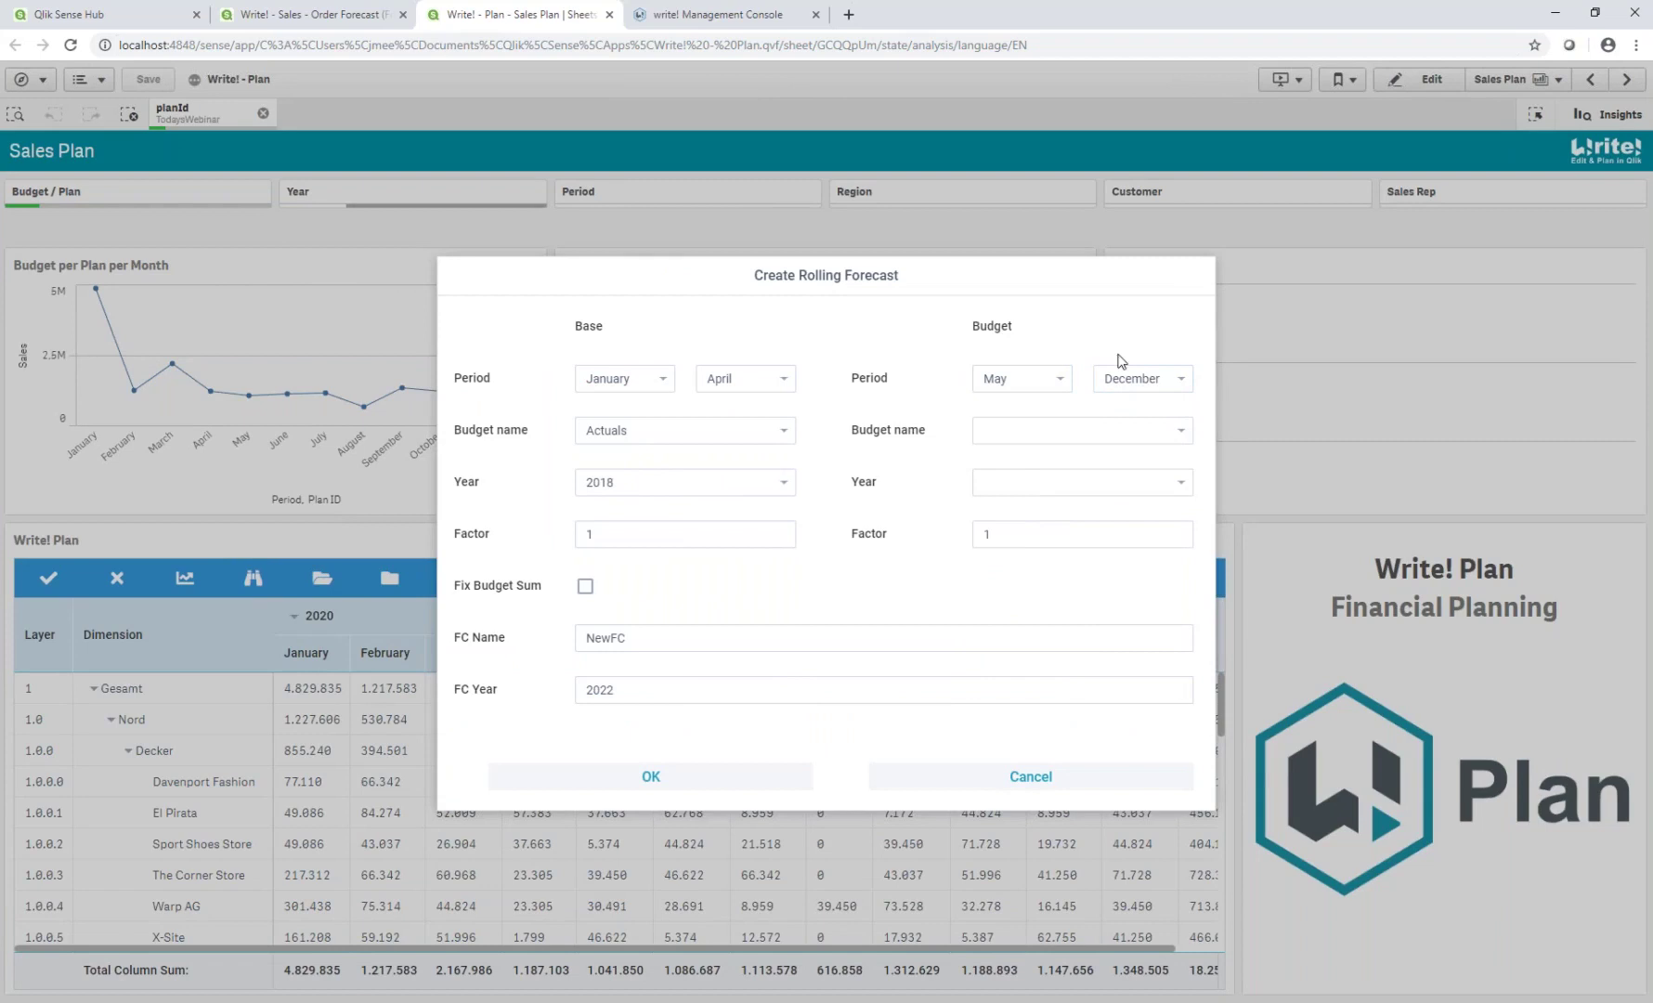
# Step: Take the forecast's budget part from TodaysWebinar for year 2020 and create the rolling forecast
pyautogui.click(1070, 425)
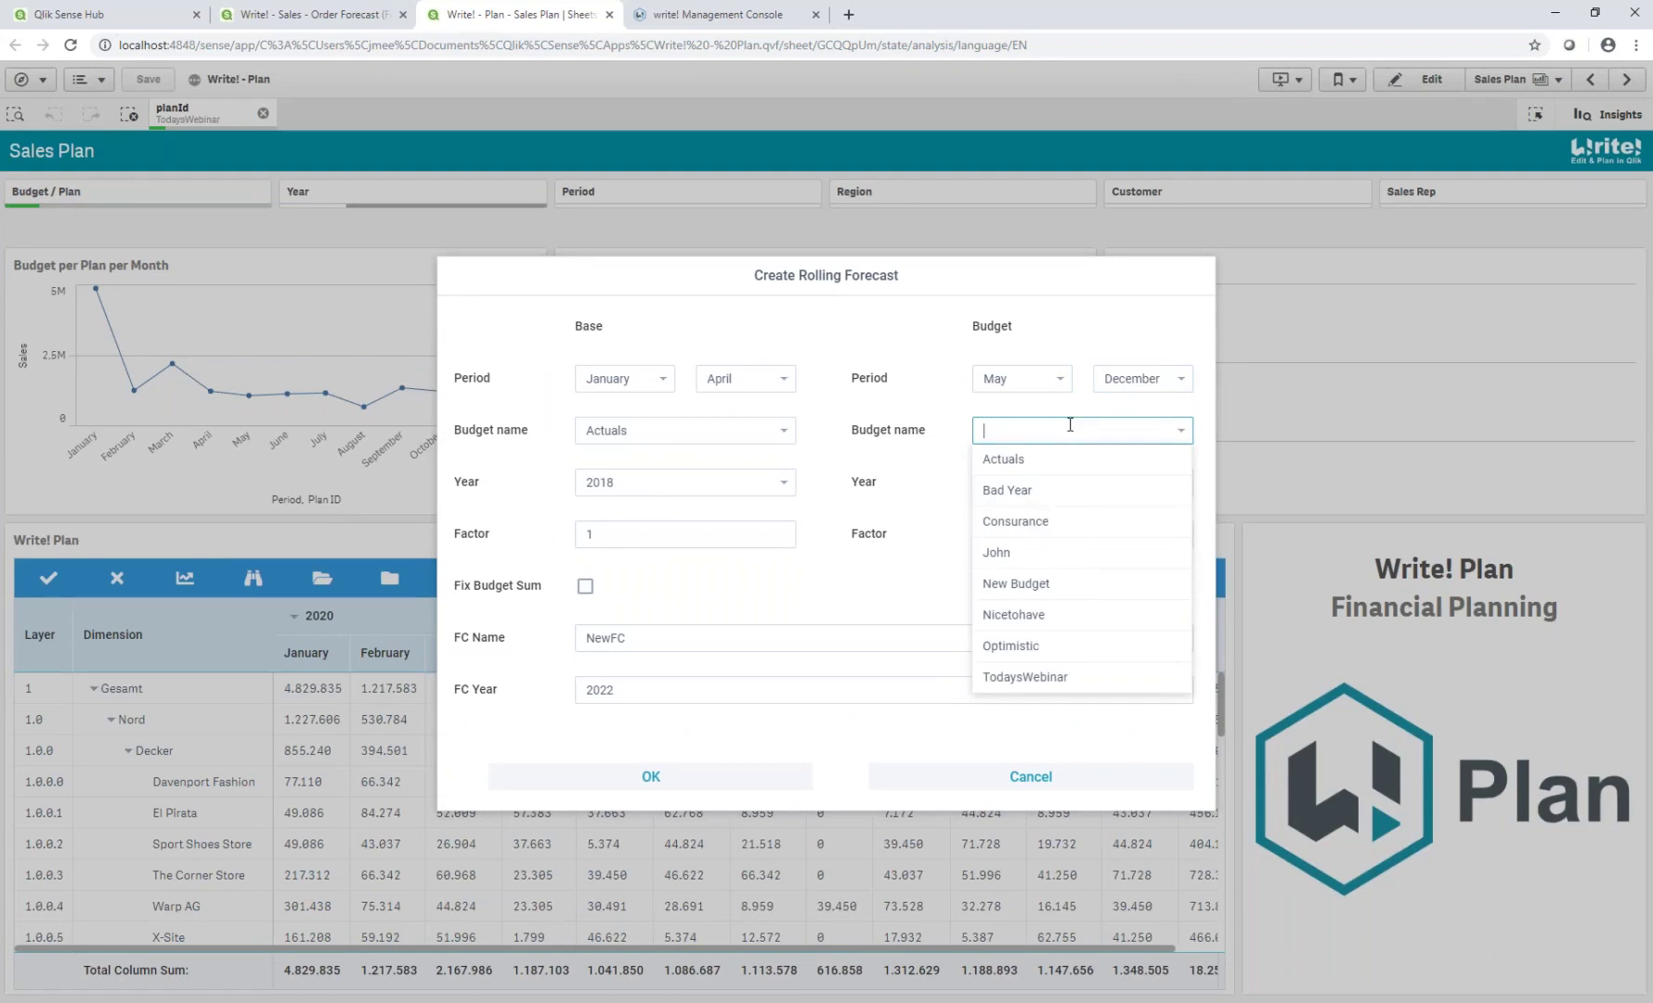
pyautogui.click(1037, 686)
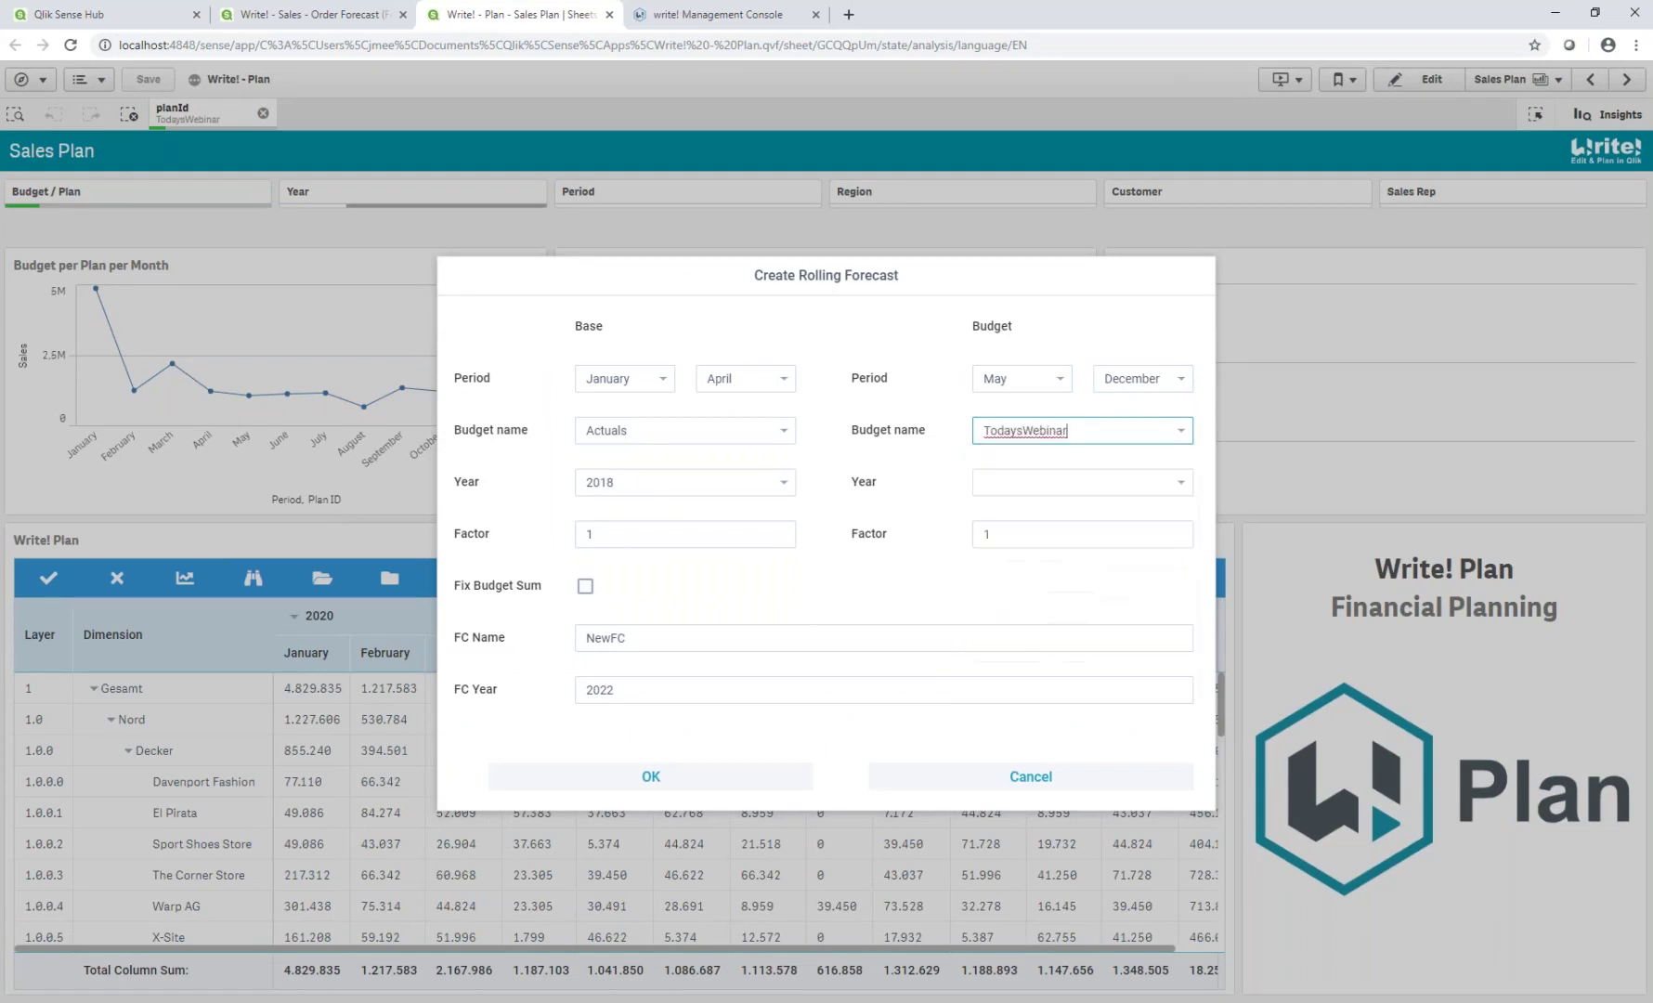
pyautogui.click(1036, 482)
pyautogui.click(1006, 605)
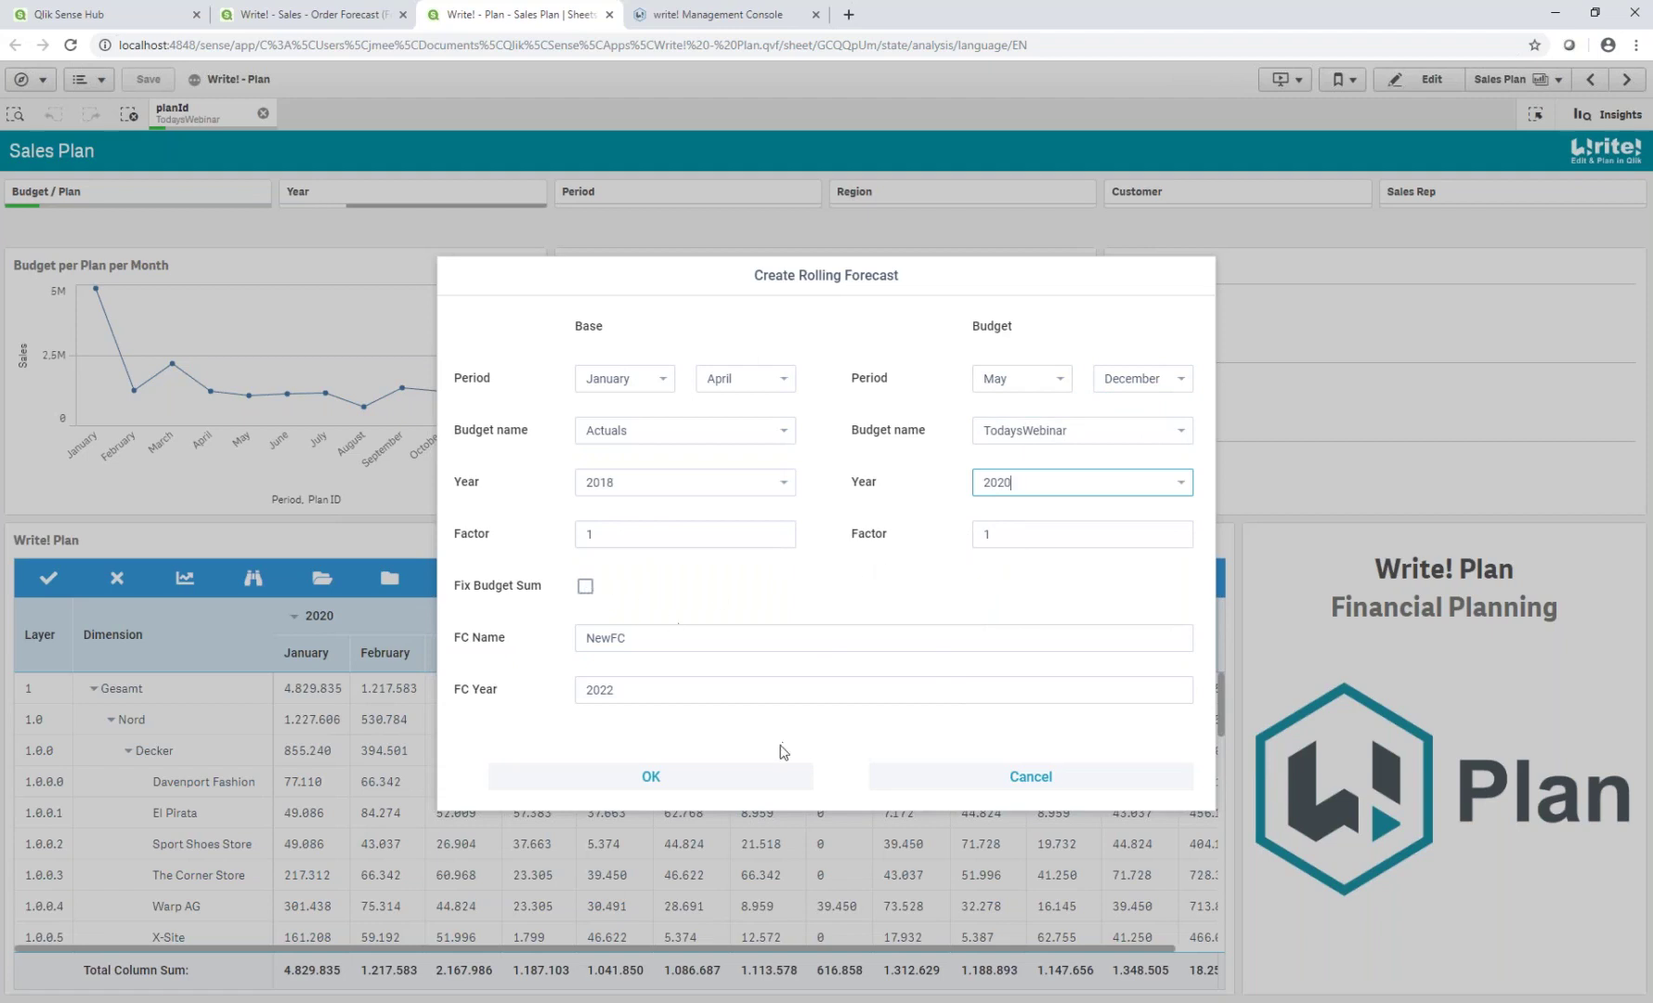
pyautogui.click(739, 780)
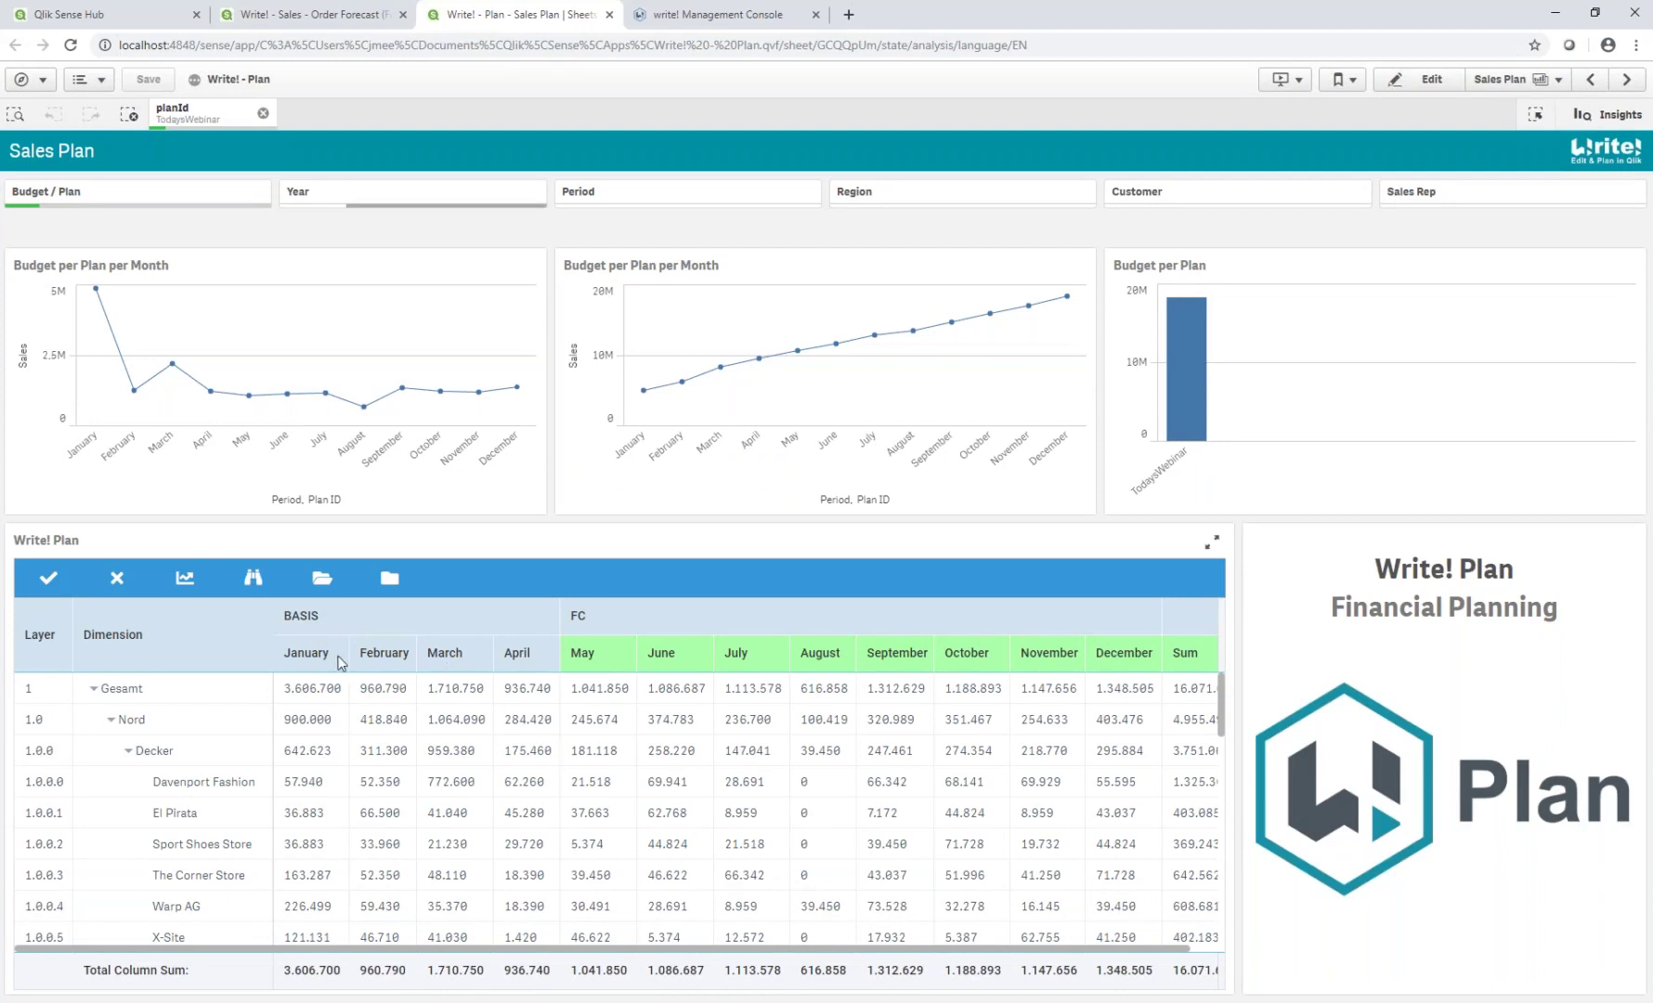
# Step: Set the Gesamt row's forecast sum to 18000000 and check the distribution down to the customers
pyautogui.hscroll(1, 614, 946)
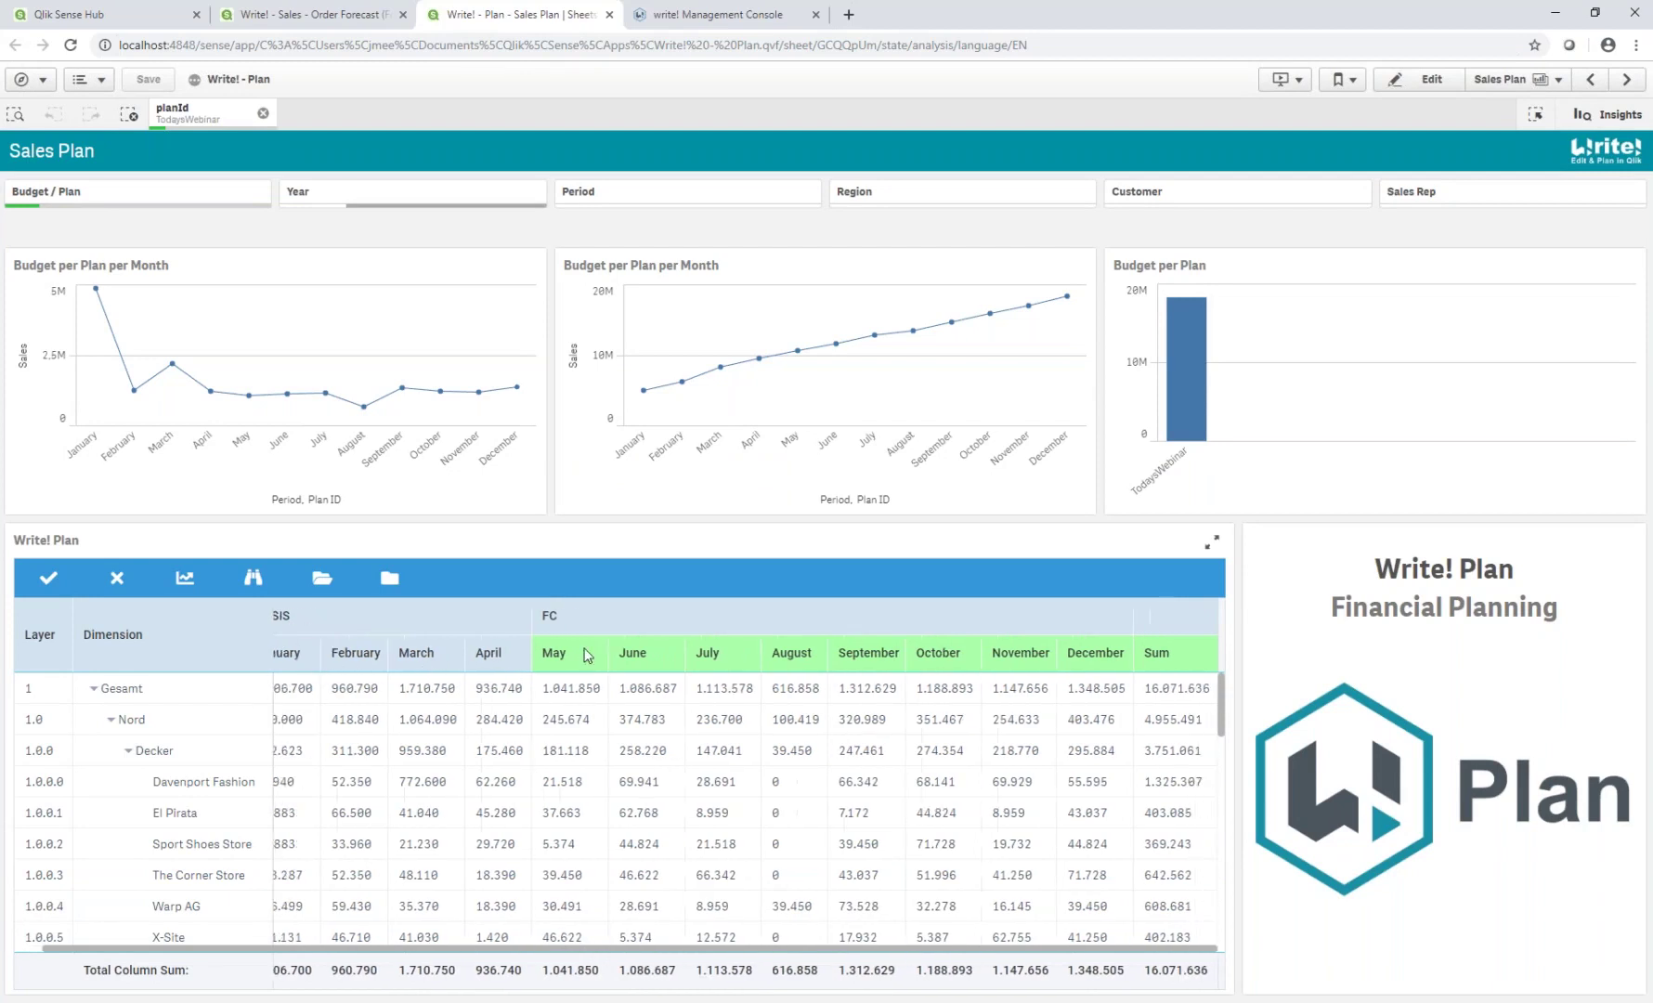
pyautogui.click(1039, 882)
pyautogui.click(940, 845)
pyautogui.doubleClick(933, 813)
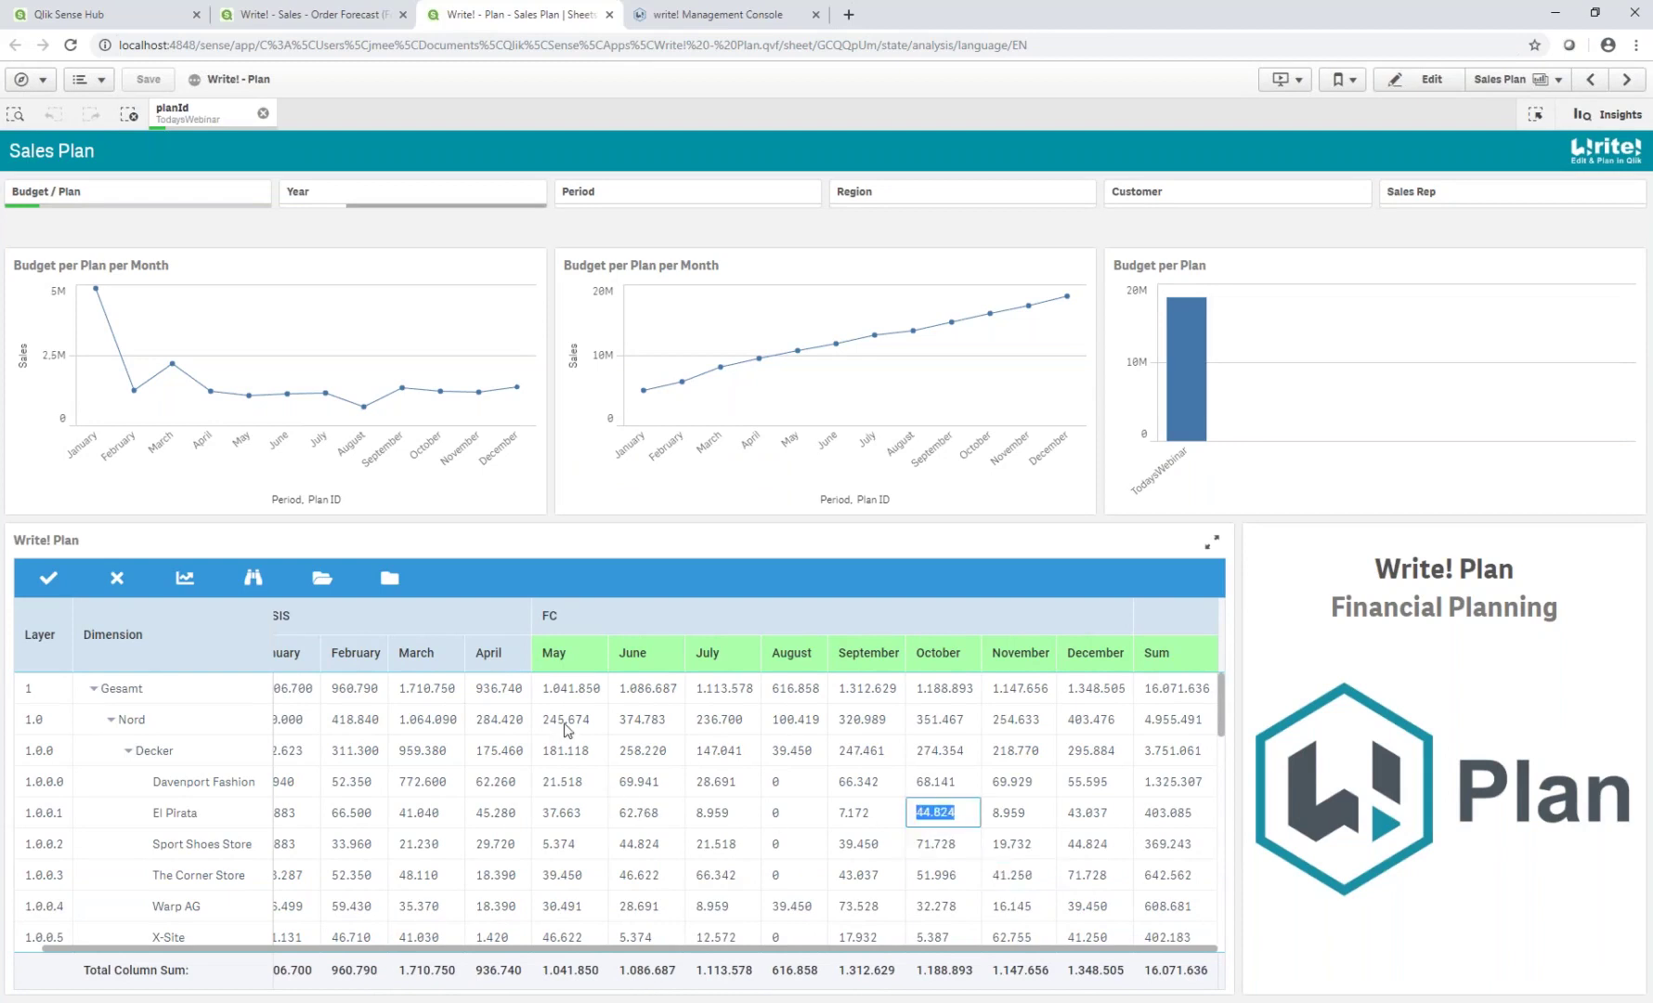
pyautogui.click(1047, 952)
pyautogui.doubleClick(1152, 689)
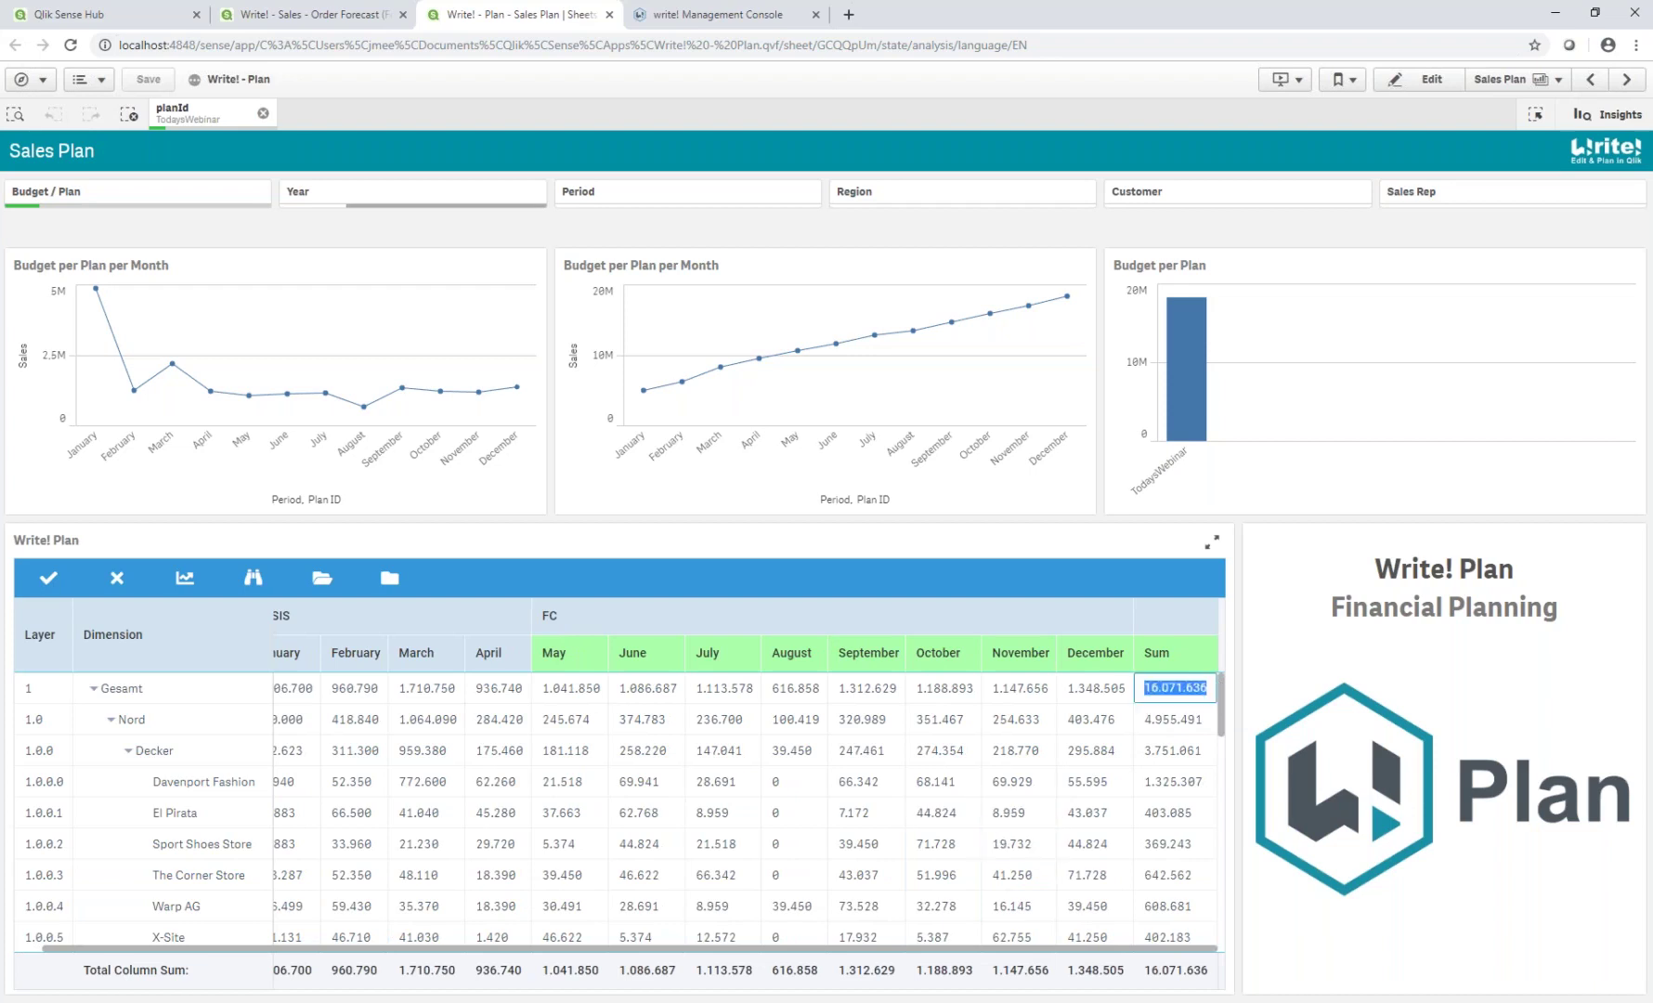
pyautogui.write('18000000')
pyautogui.press('Return')
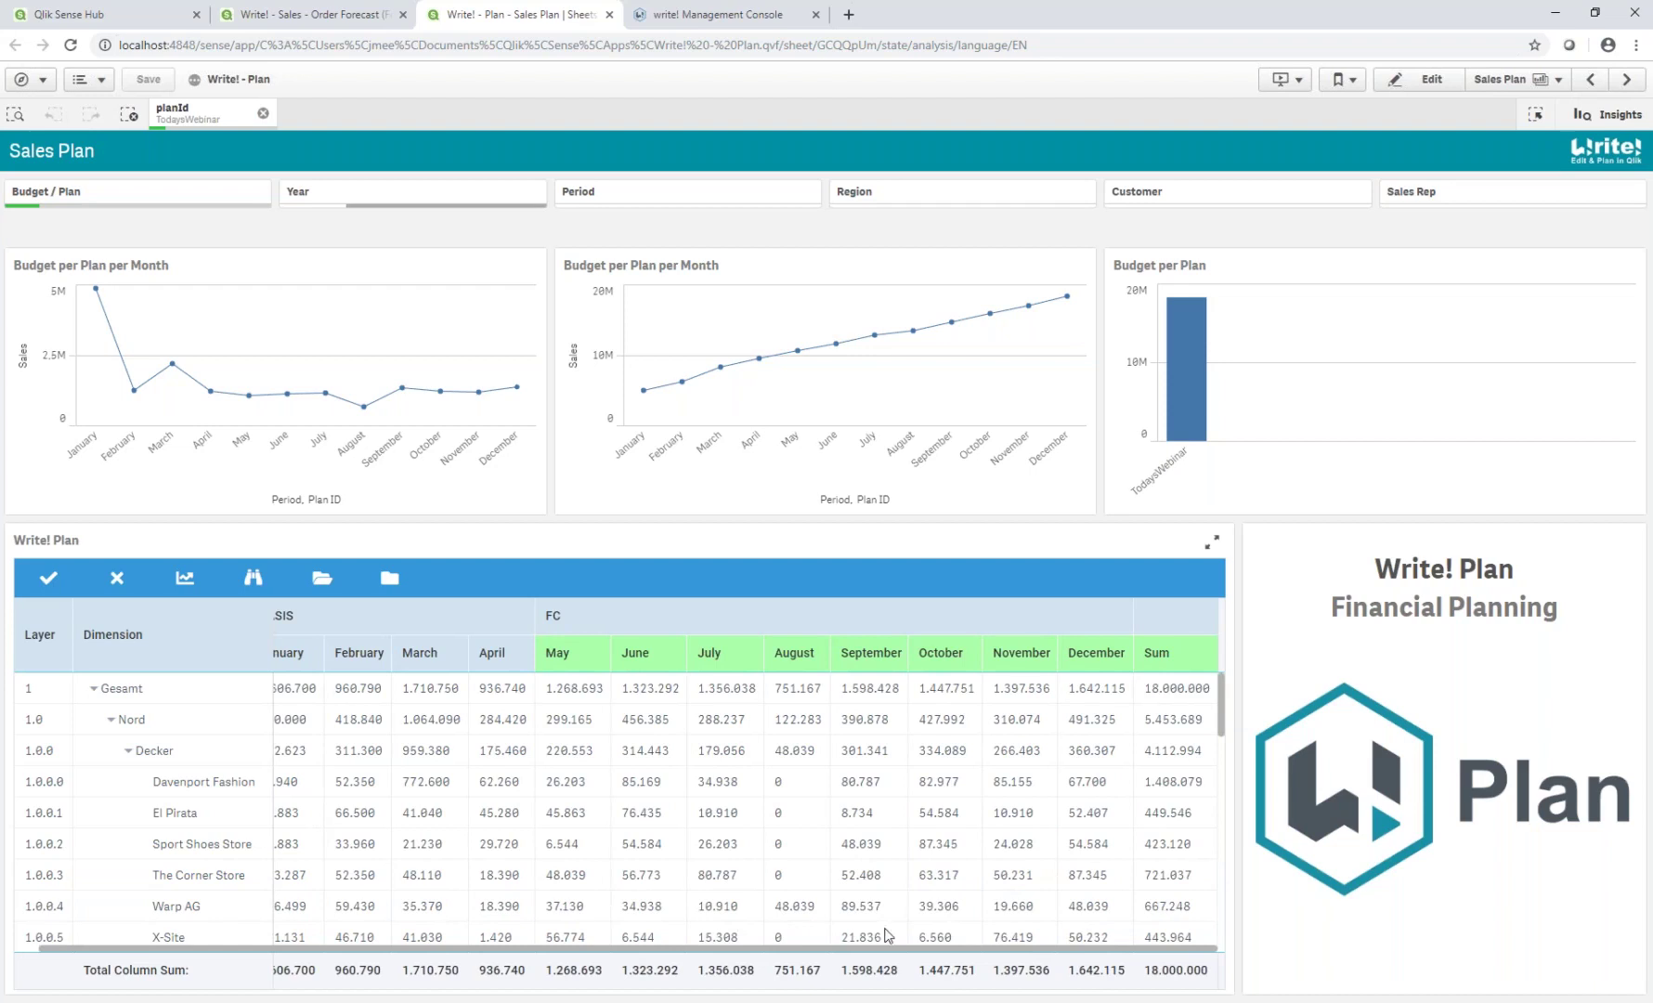
pyautogui.scroll(-10, 676, 915)
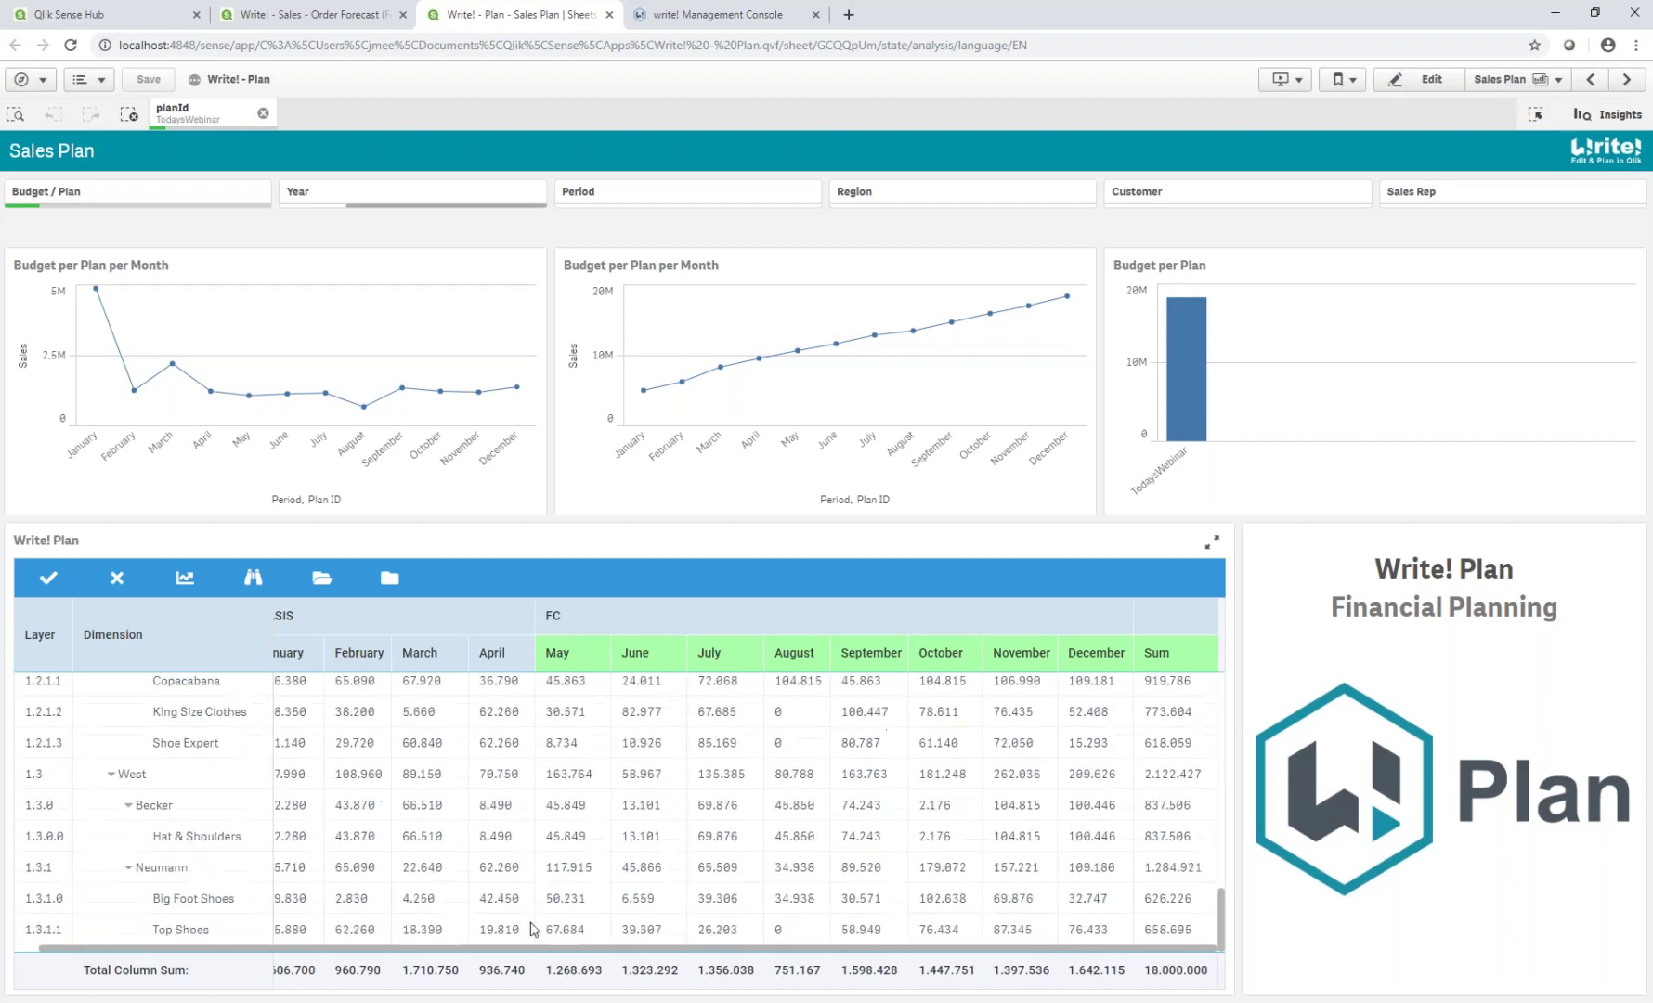
pyautogui.scroll(10, 840, 757)
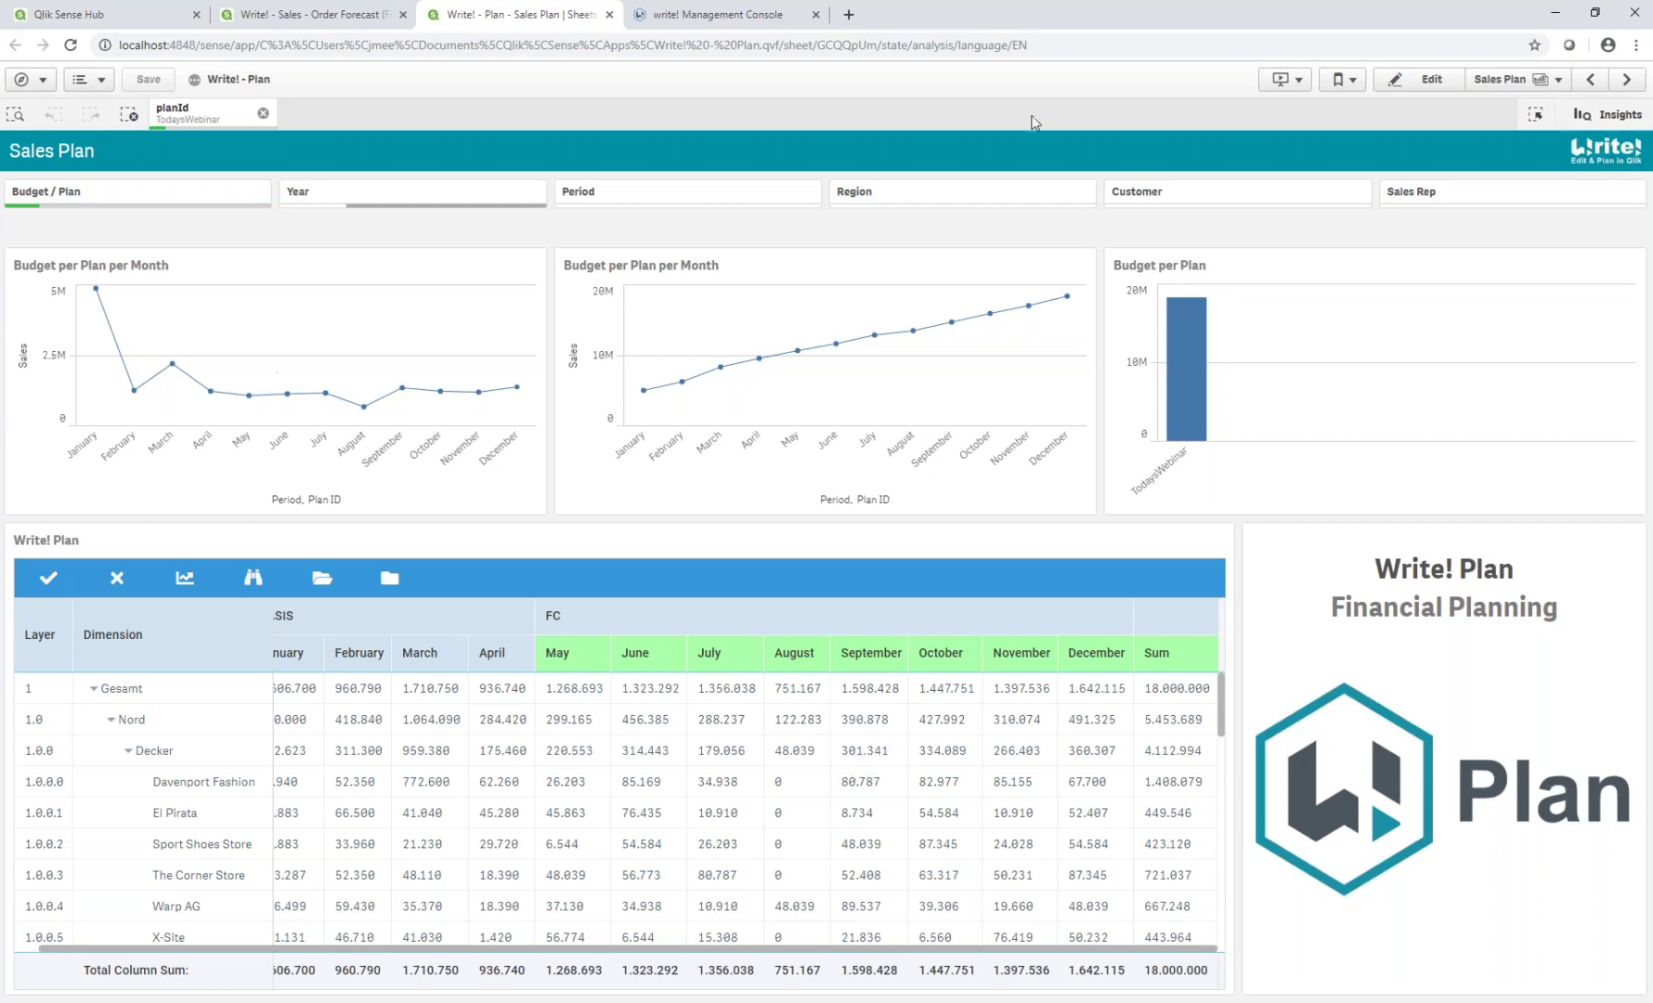
pyautogui.click(527, 201)
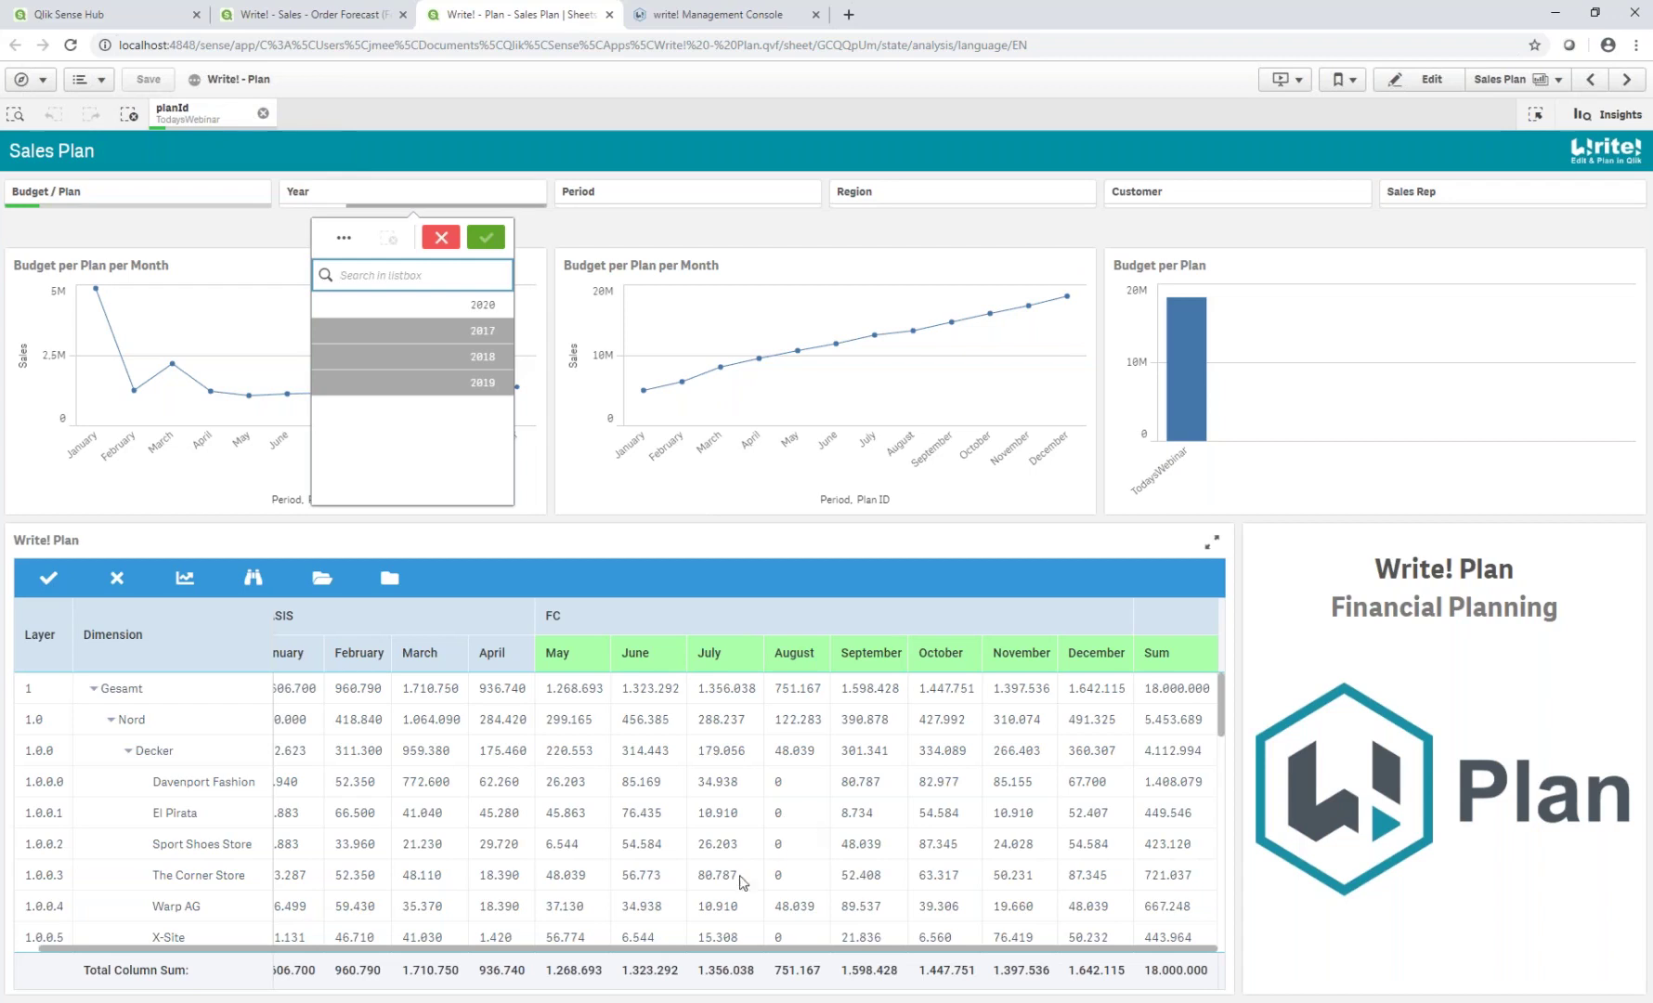
# Step: Switch to the PowerPoint presentation, show the slides from Calculation & financial planning through Workflow, and end the slide show
pyautogui.moveTo(524, 1002)
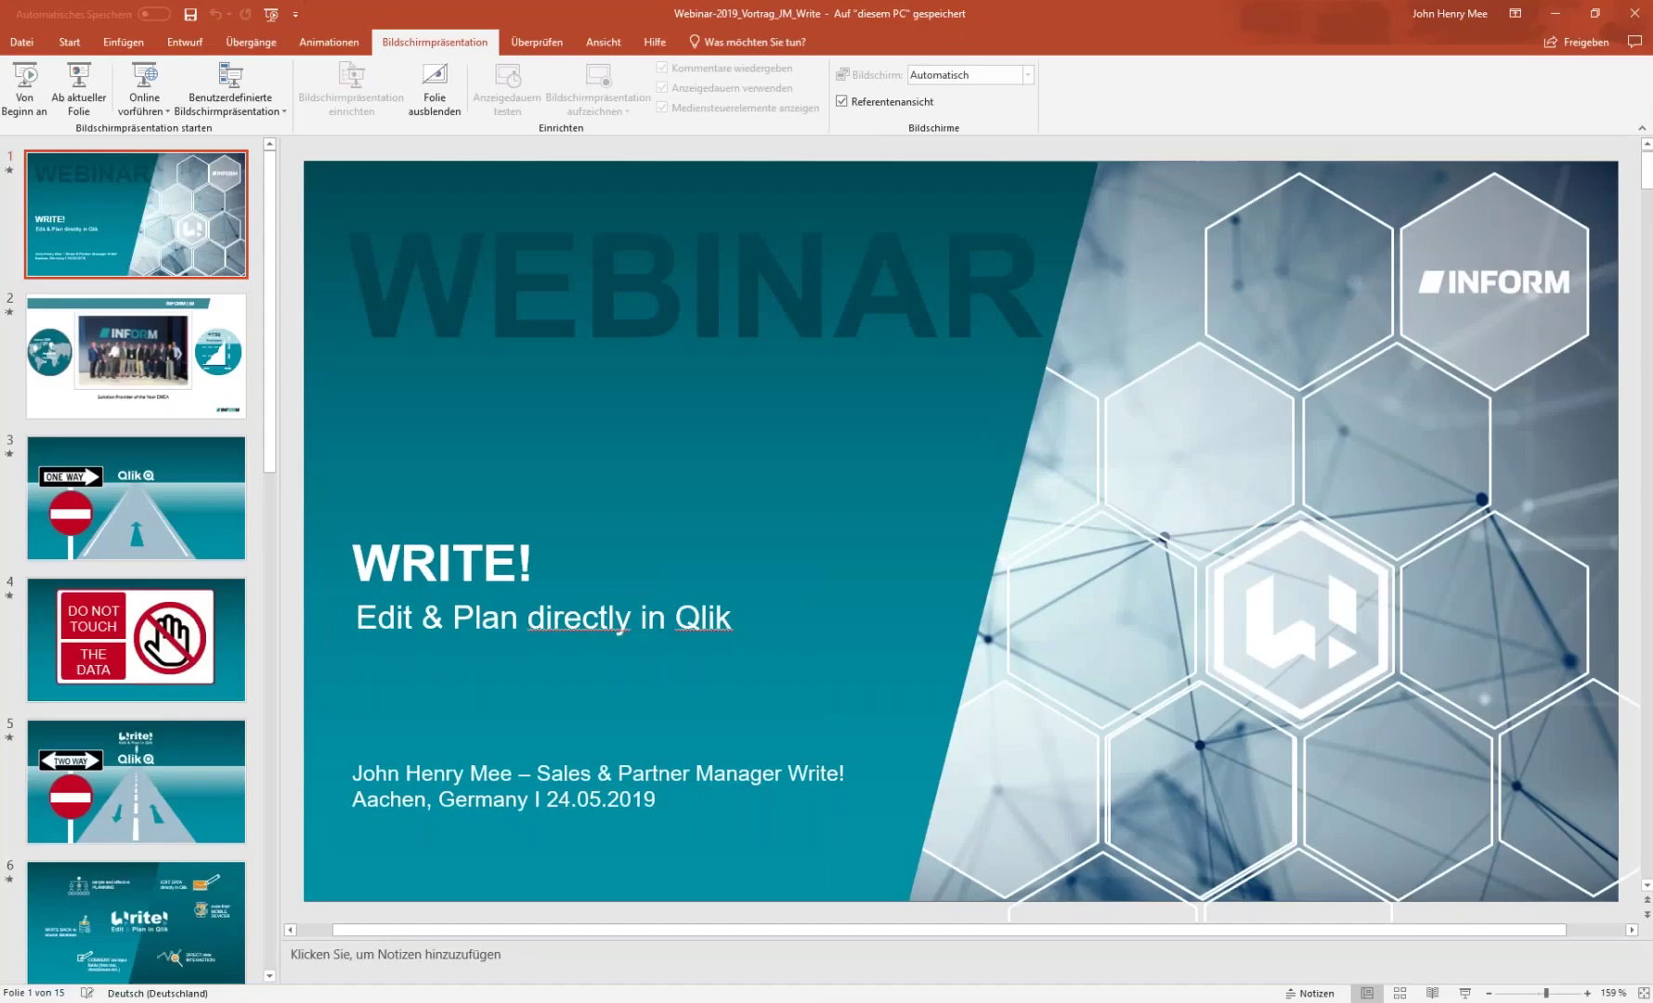
pyautogui.click(340, 937)
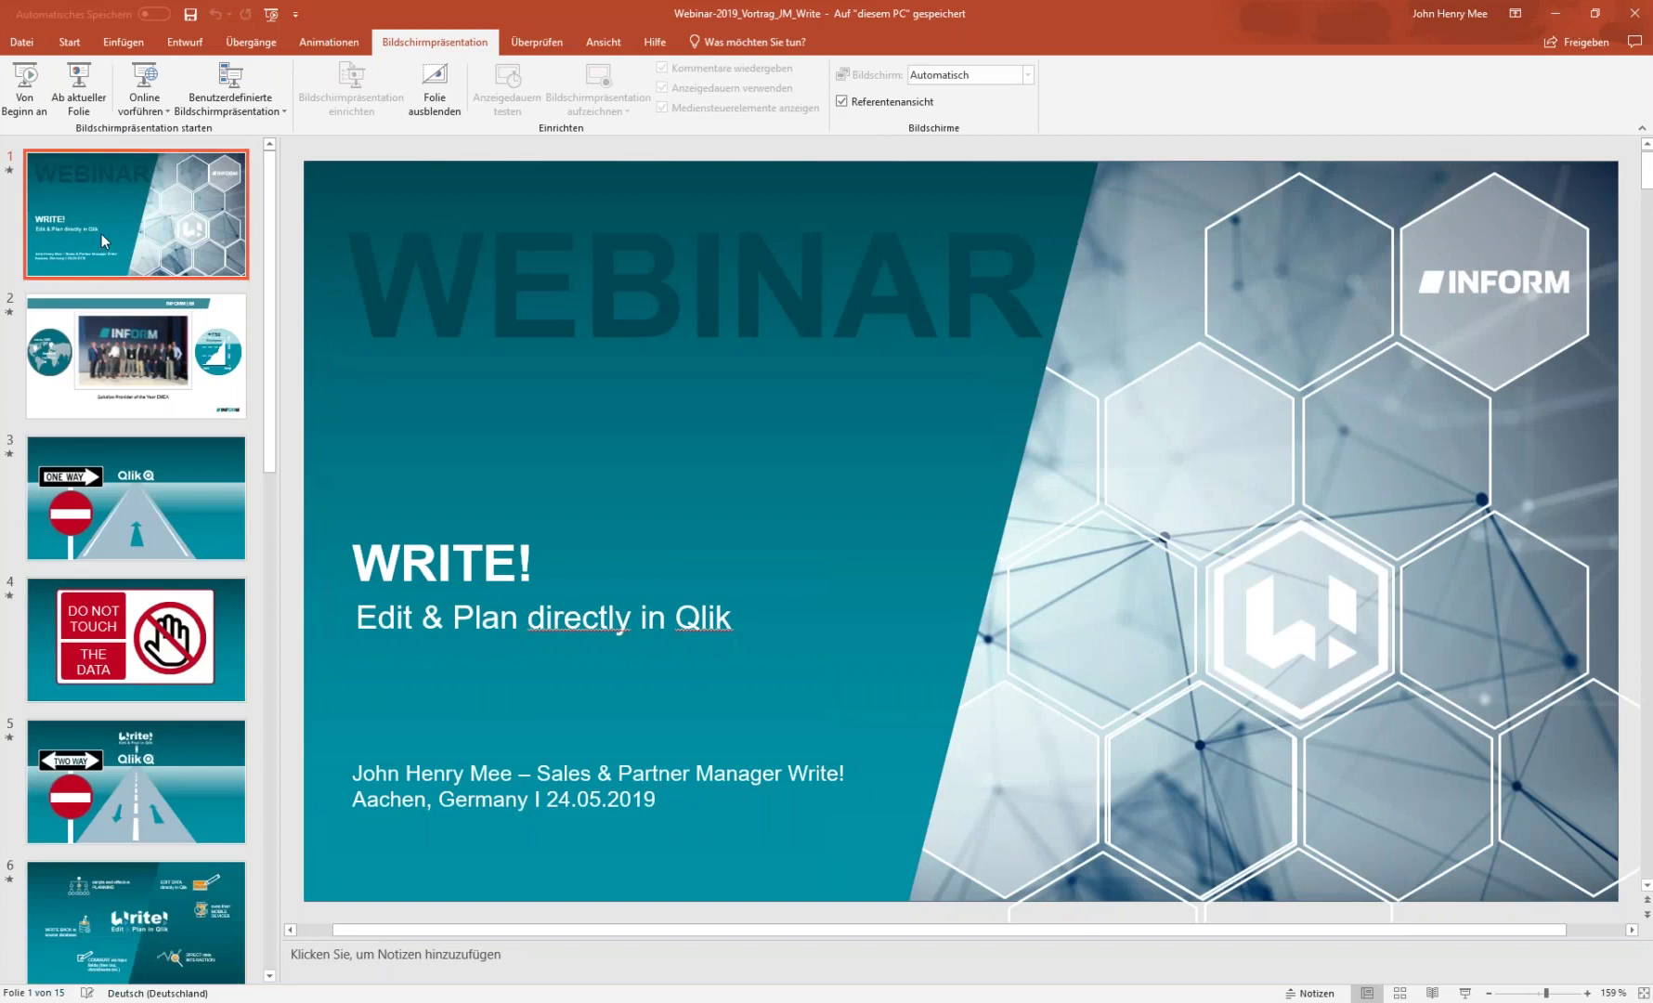
pyautogui.scroll(-5, 105, 241)
pyautogui.click(172, 712)
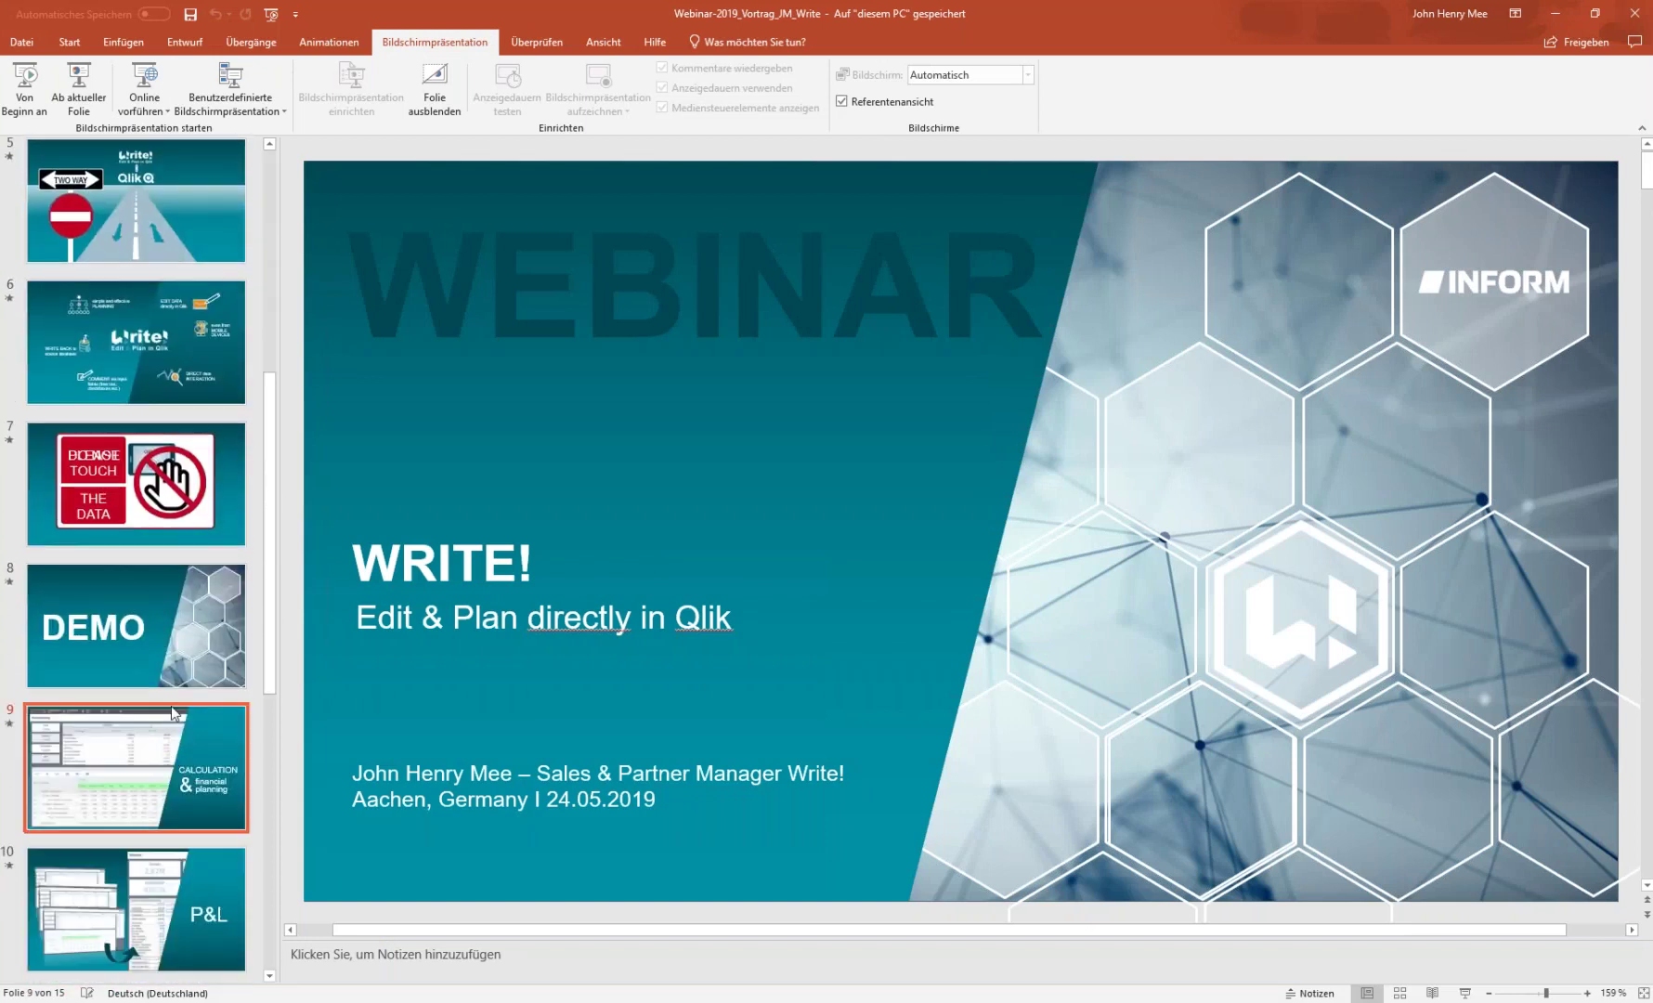
pyautogui.click(68, 89)
pyautogui.click(465, 371)
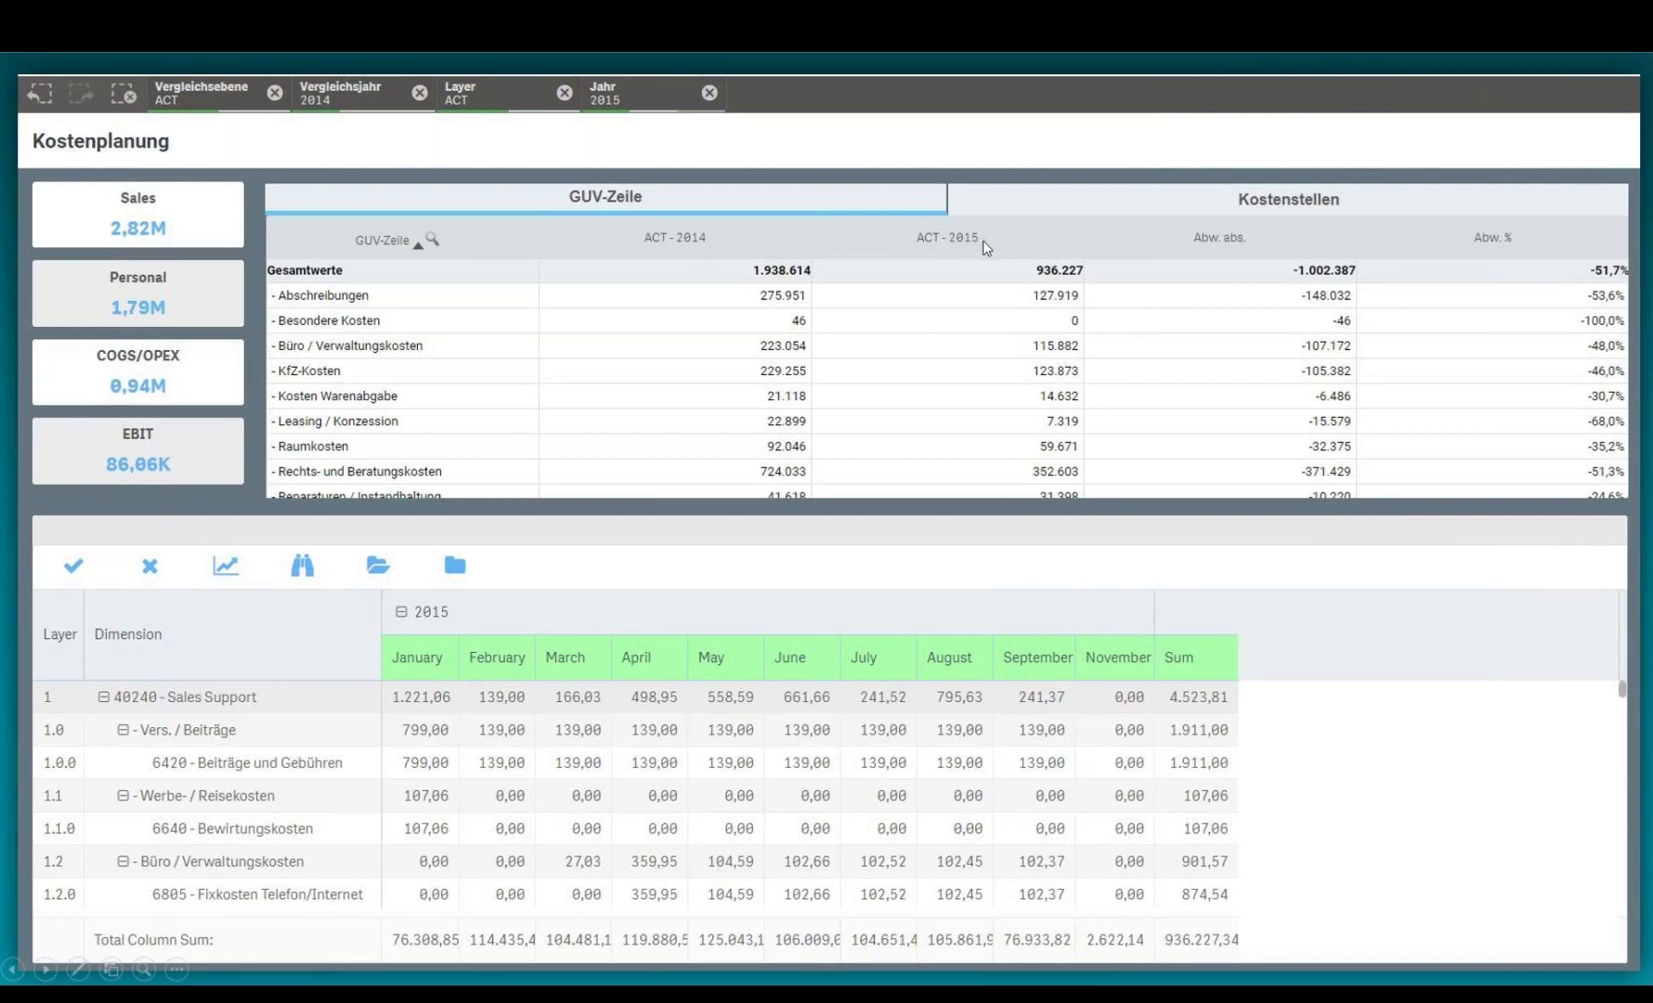
pyautogui.click(1224, 290)
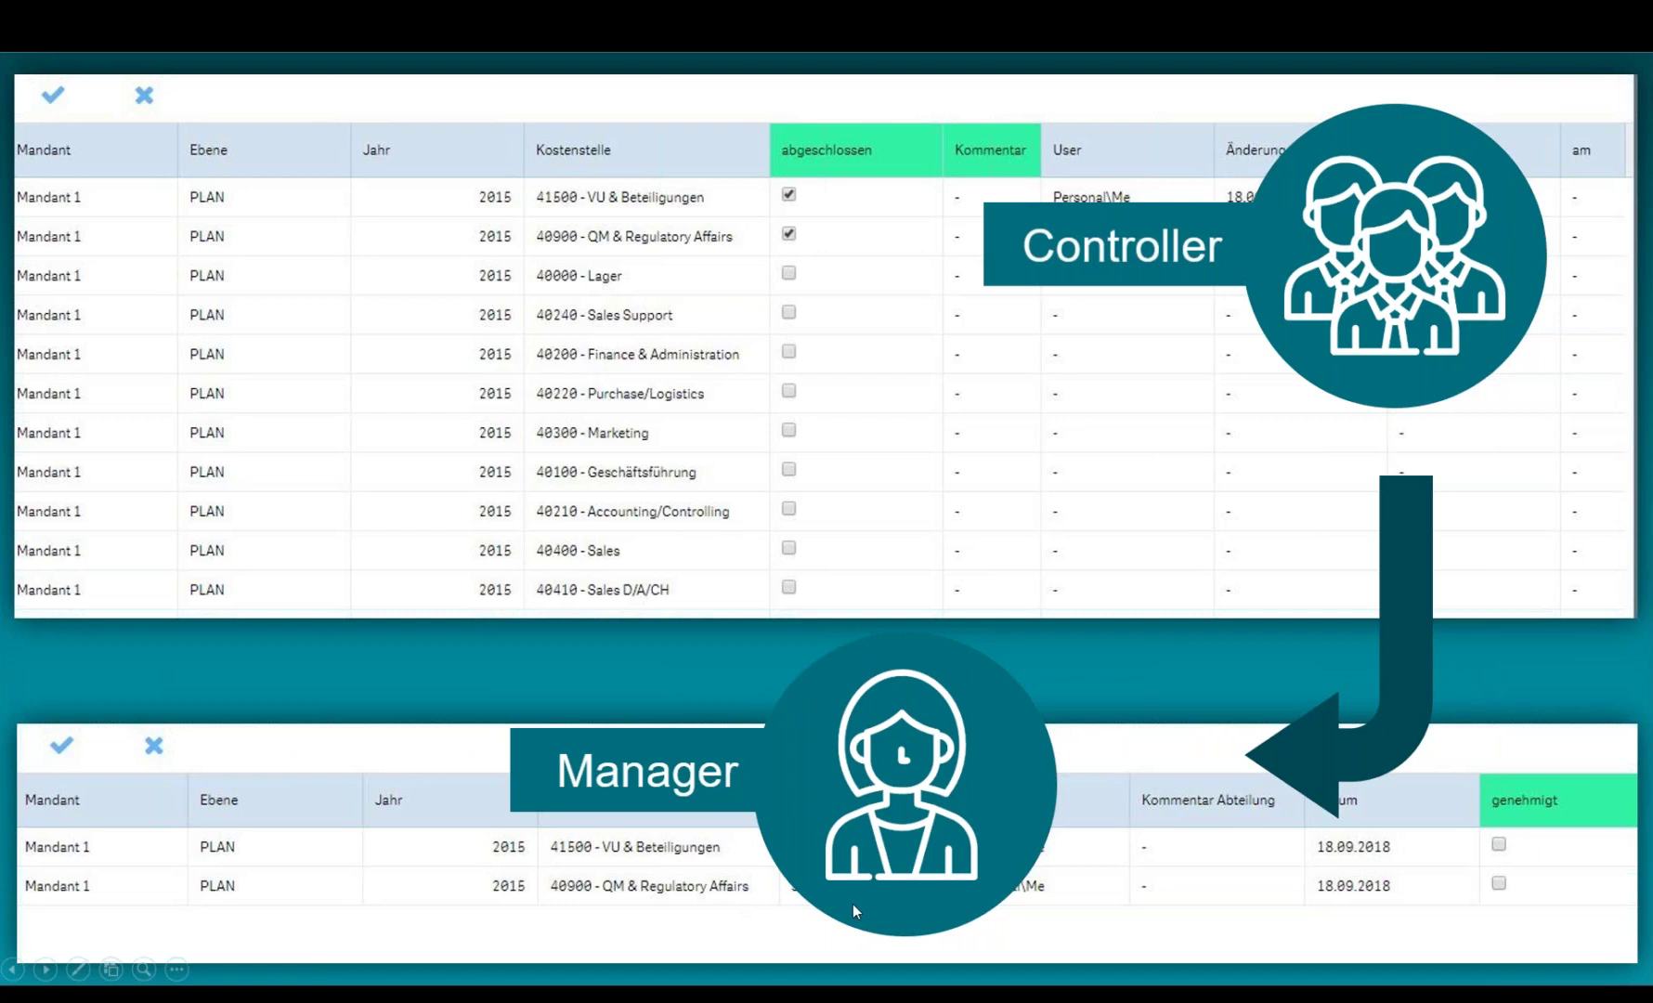
pyautogui.press('Escape')
# Step: In the browser's Write! Management Console, check the database types offered for a new storage connection, cancel it, and view the licensing information
pyautogui.moveTo(358, 973)
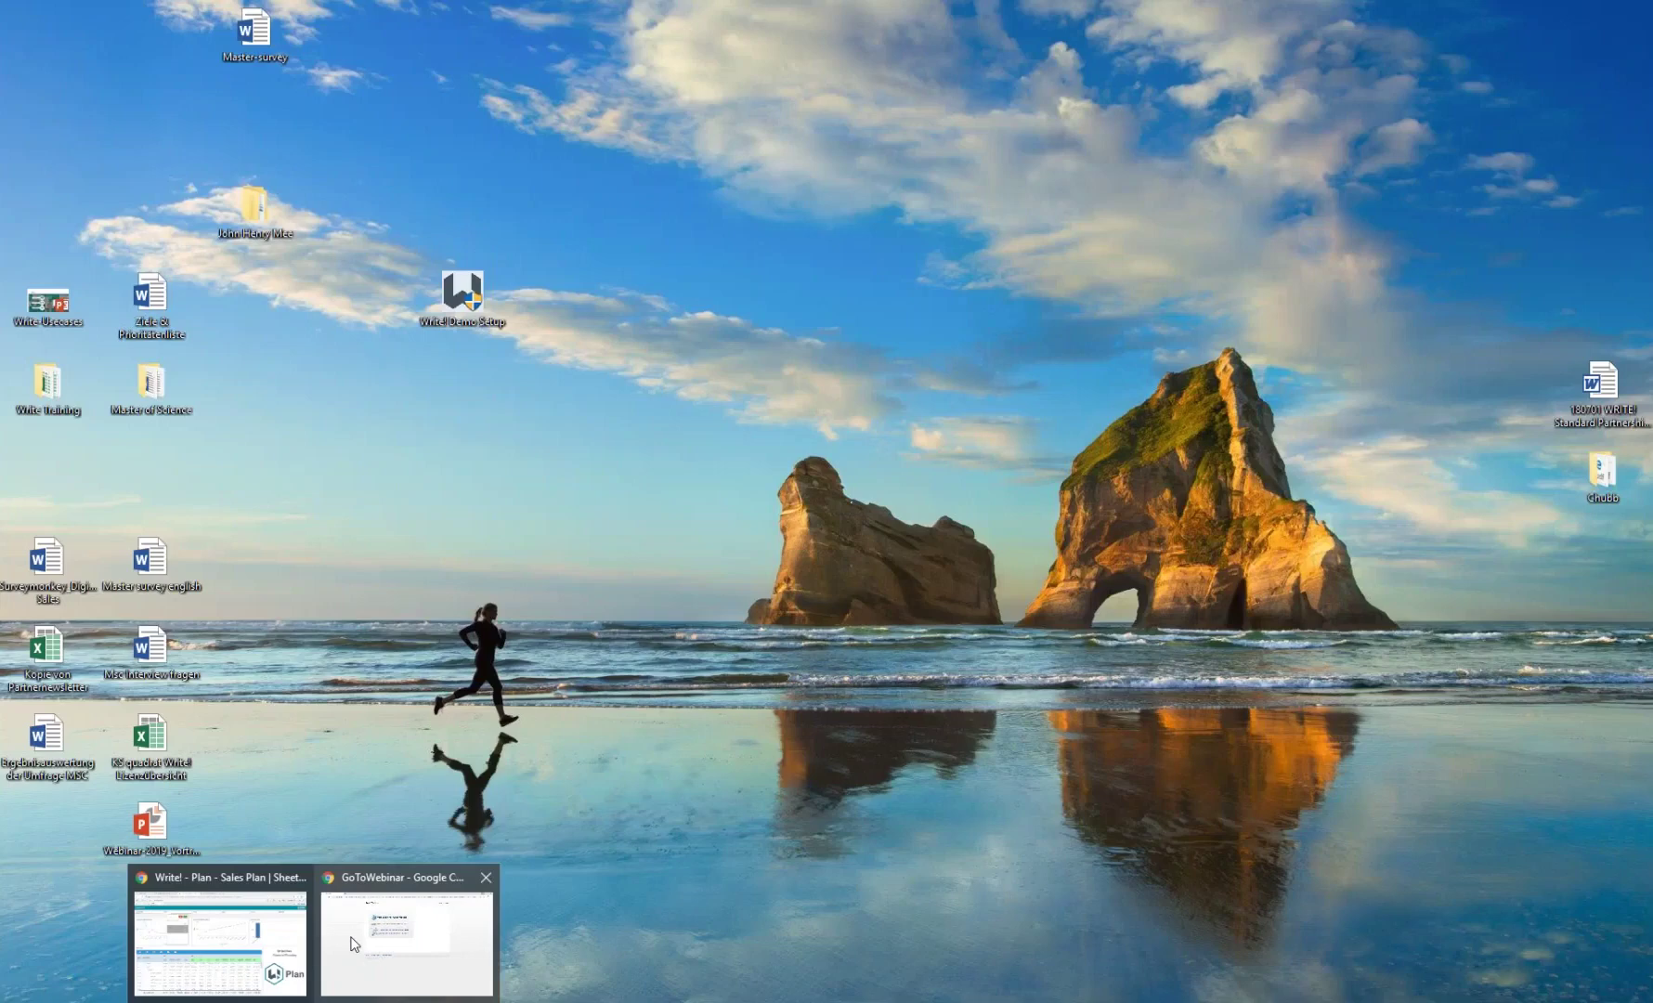
pyautogui.click(220, 938)
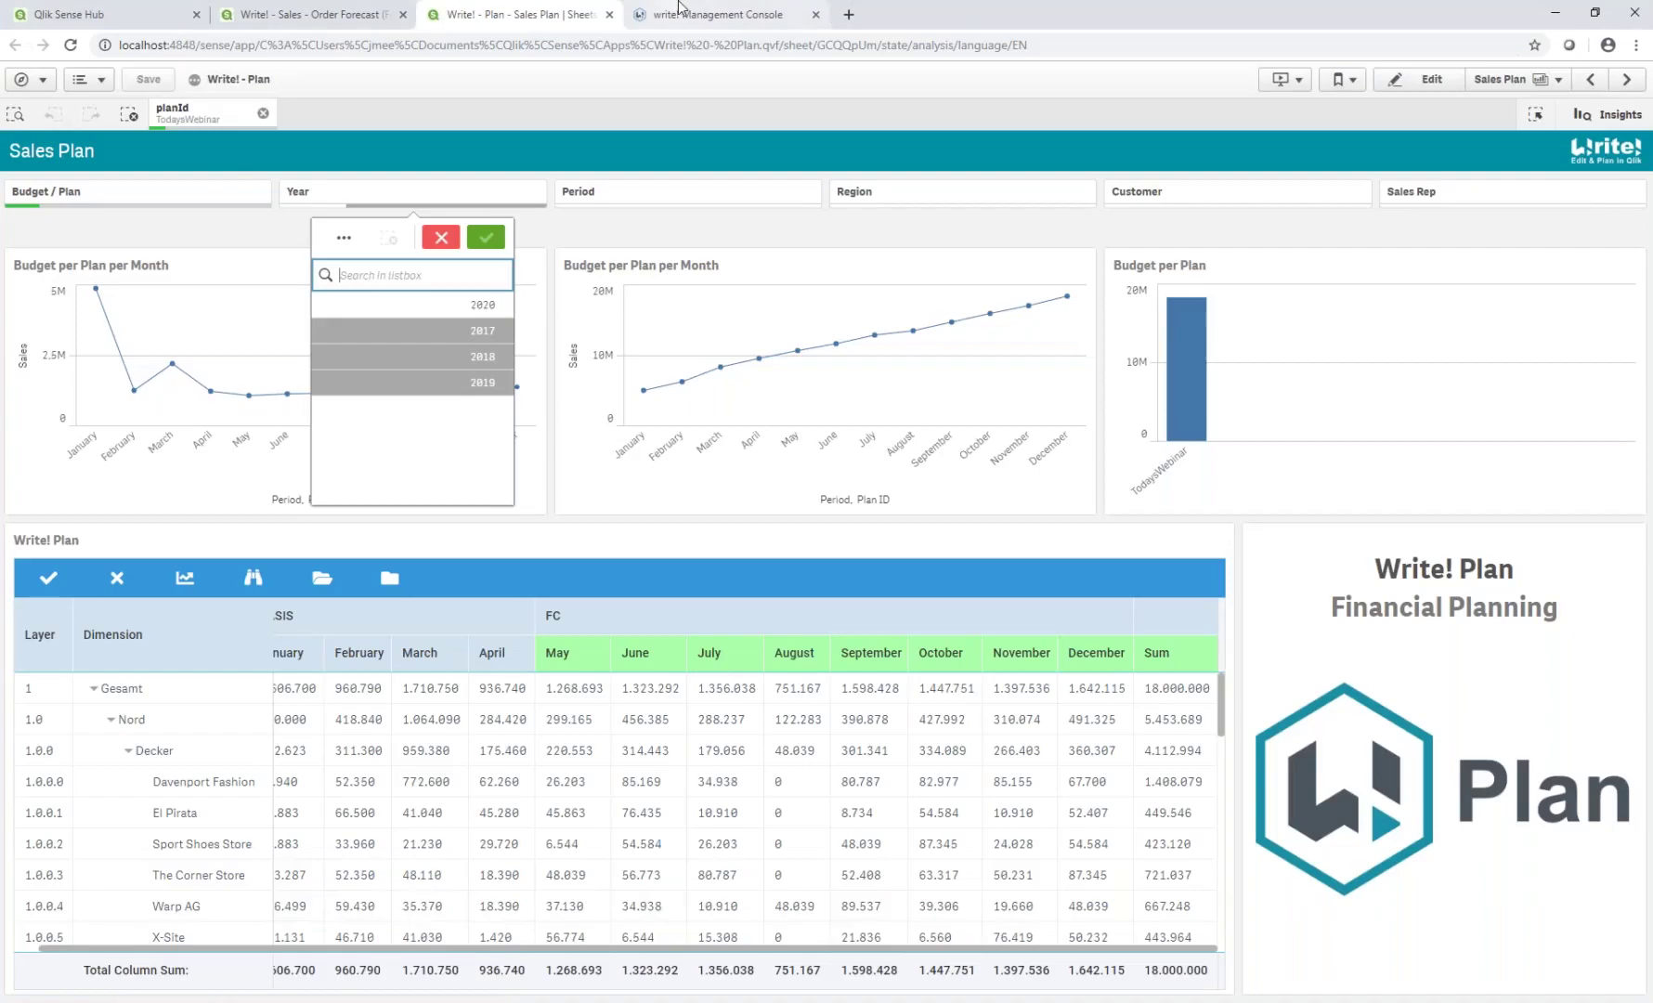
pyautogui.click(701, 13)
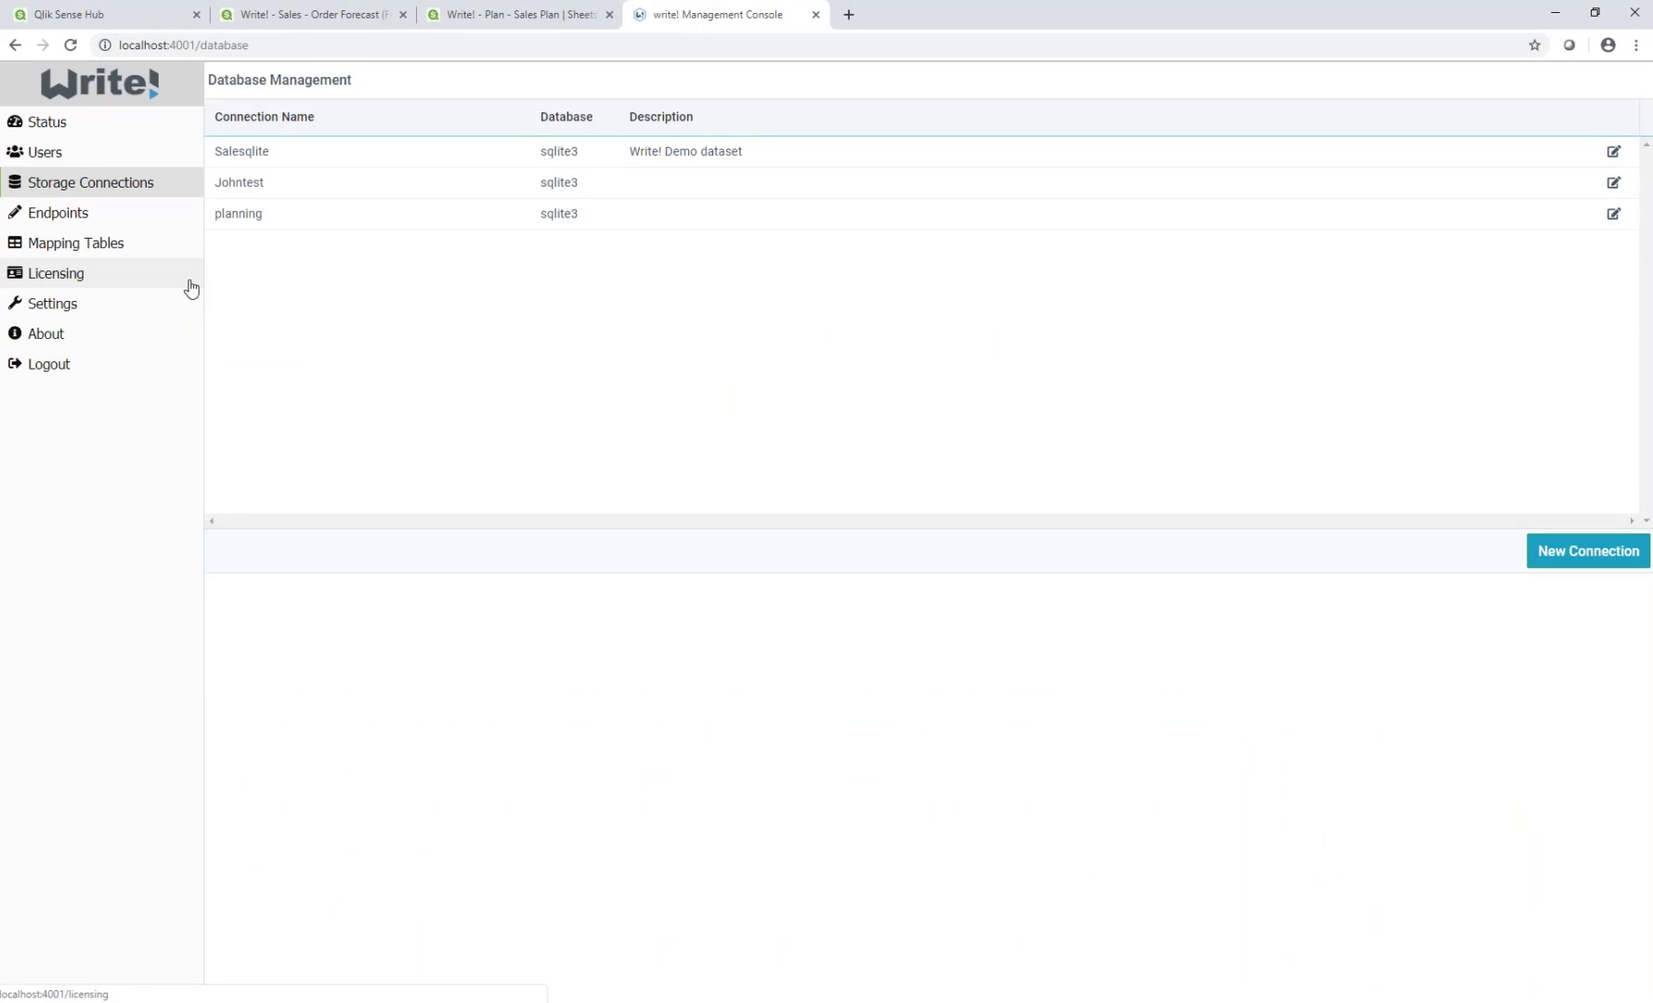
pyautogui.click(1575, 560)
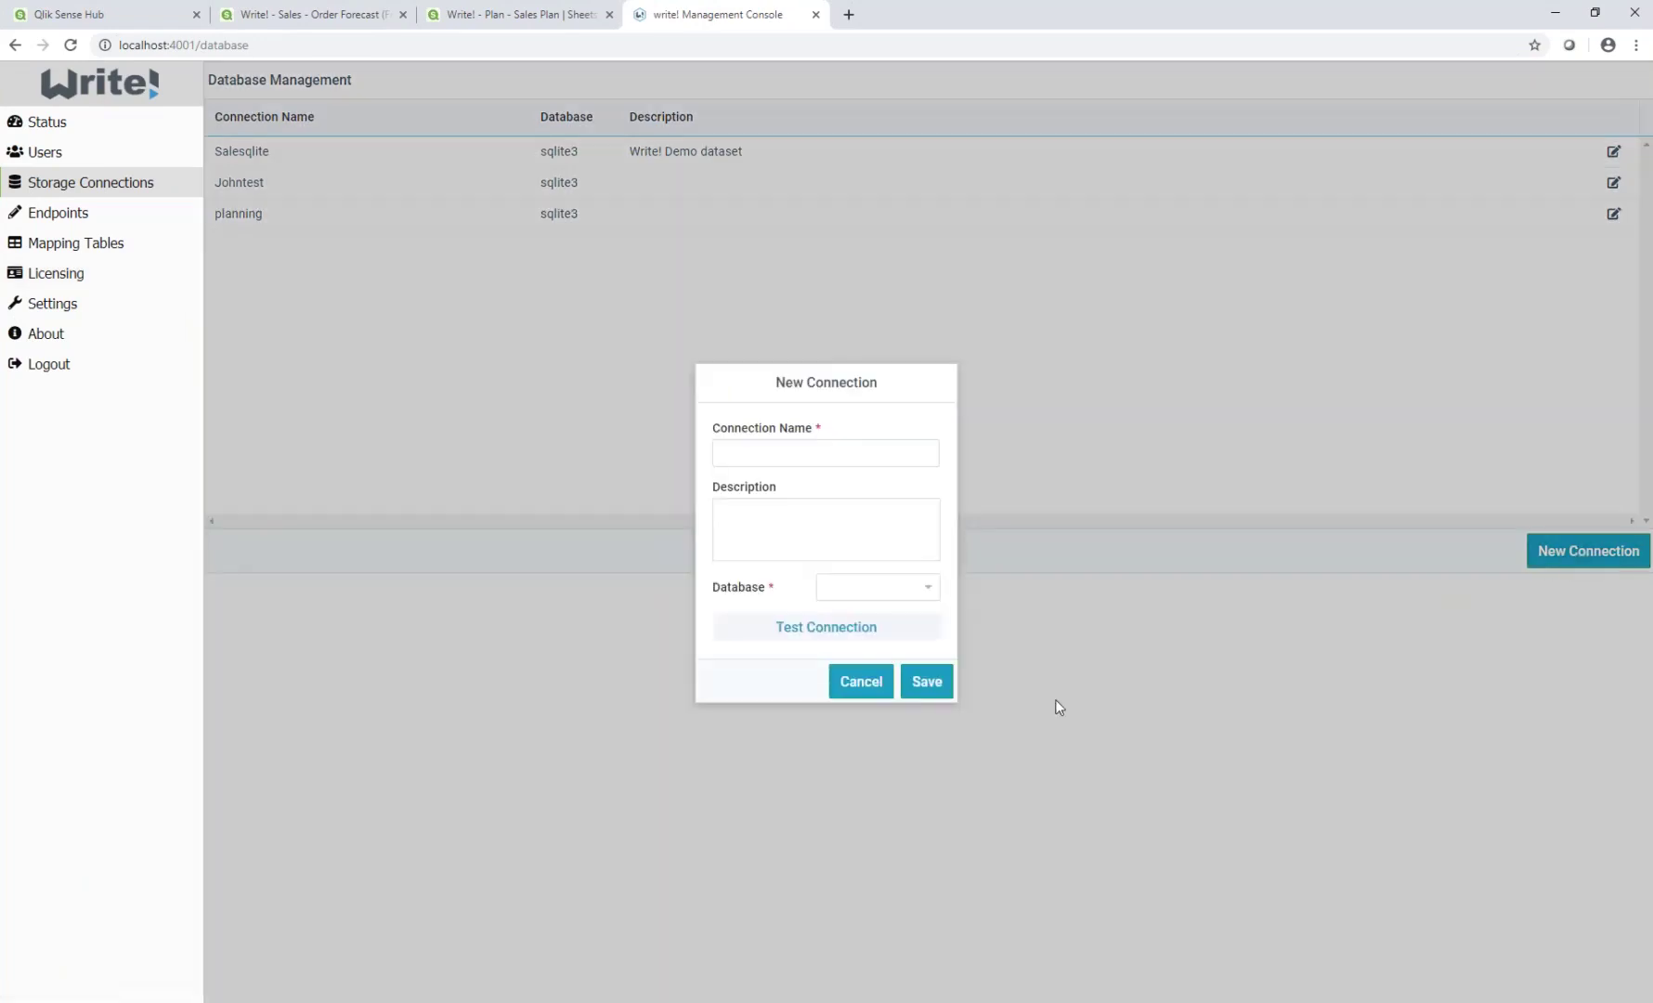
pyautogui.click(907, 587)
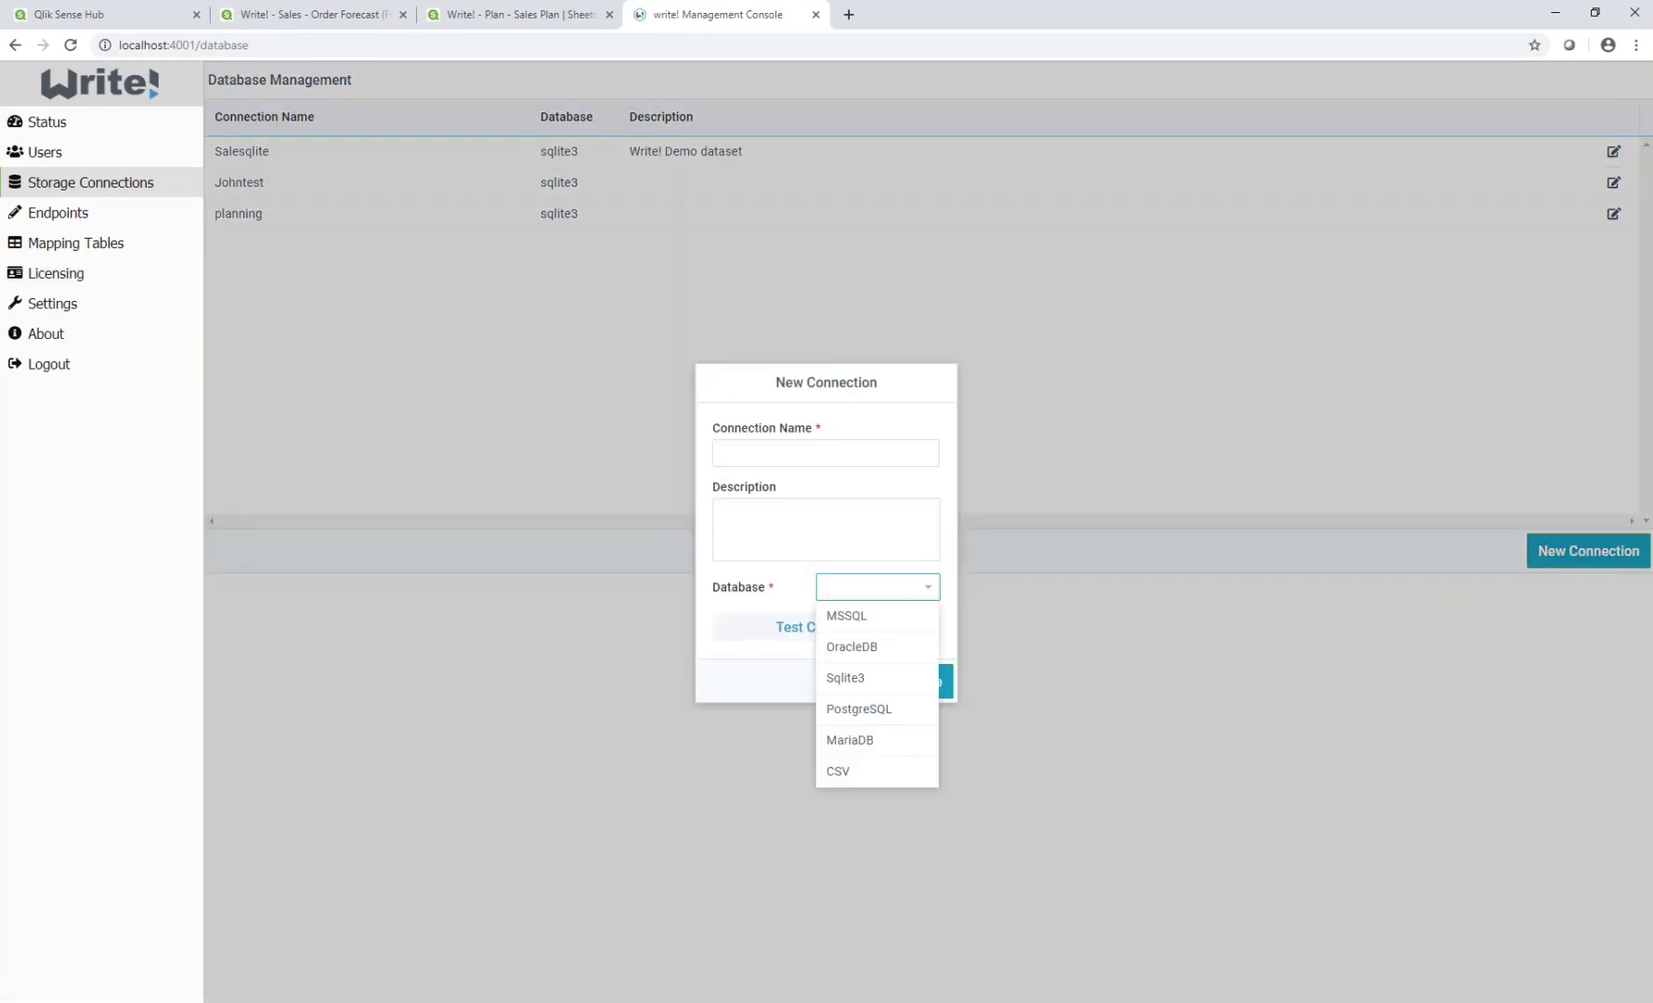
pyautogui.click(1038, 661)
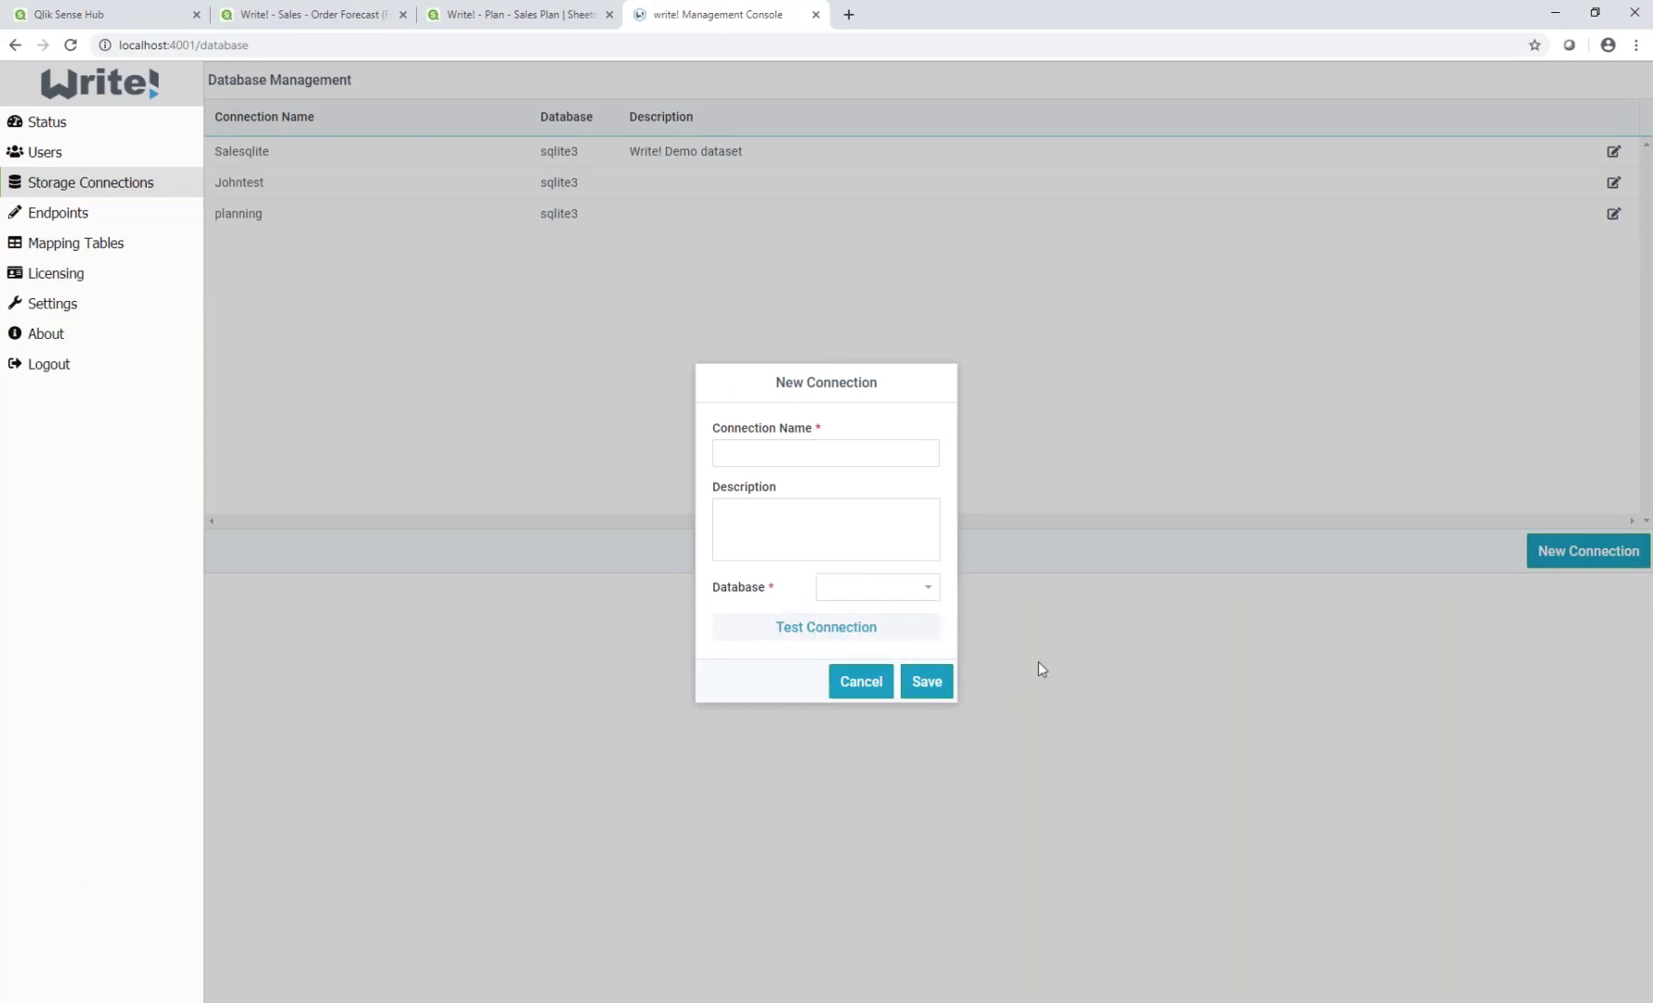
pyautogui.click(854, 683)
pyautogui.click(56, 273)
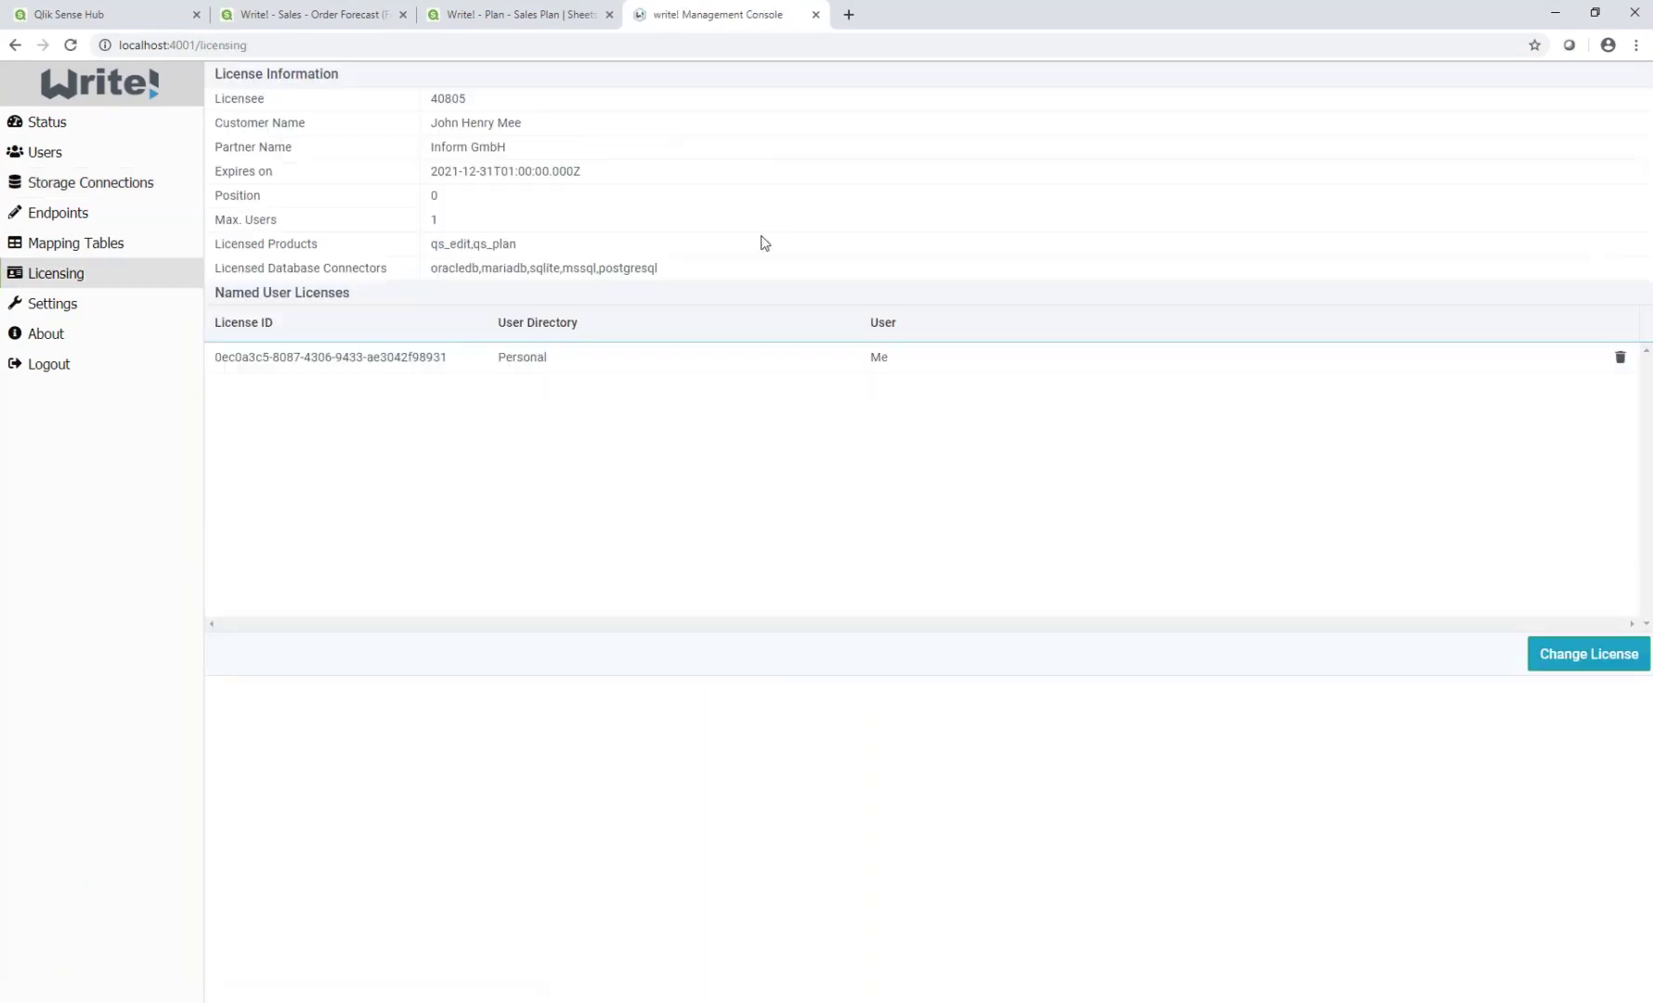
# Step: Return to the PowerPoint presentation and start the slide show from slide 13, the use-case overview
pyautogui.click(548, 11)
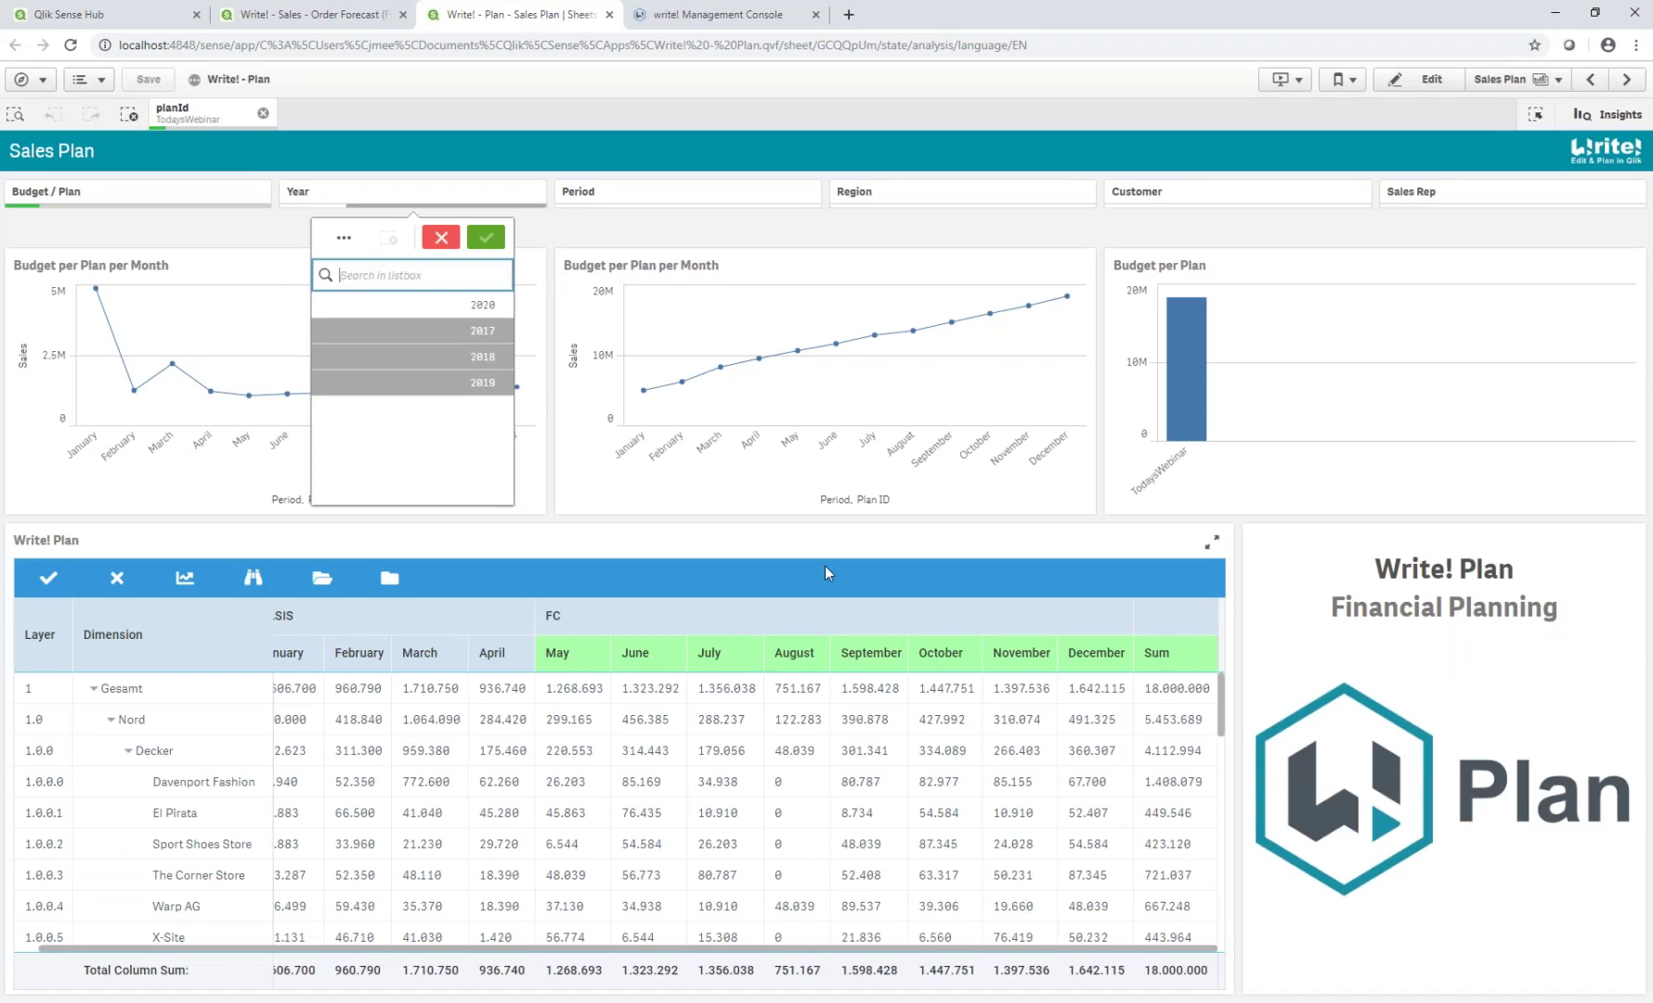
pyautogui.scroll(-2, 196, 832)
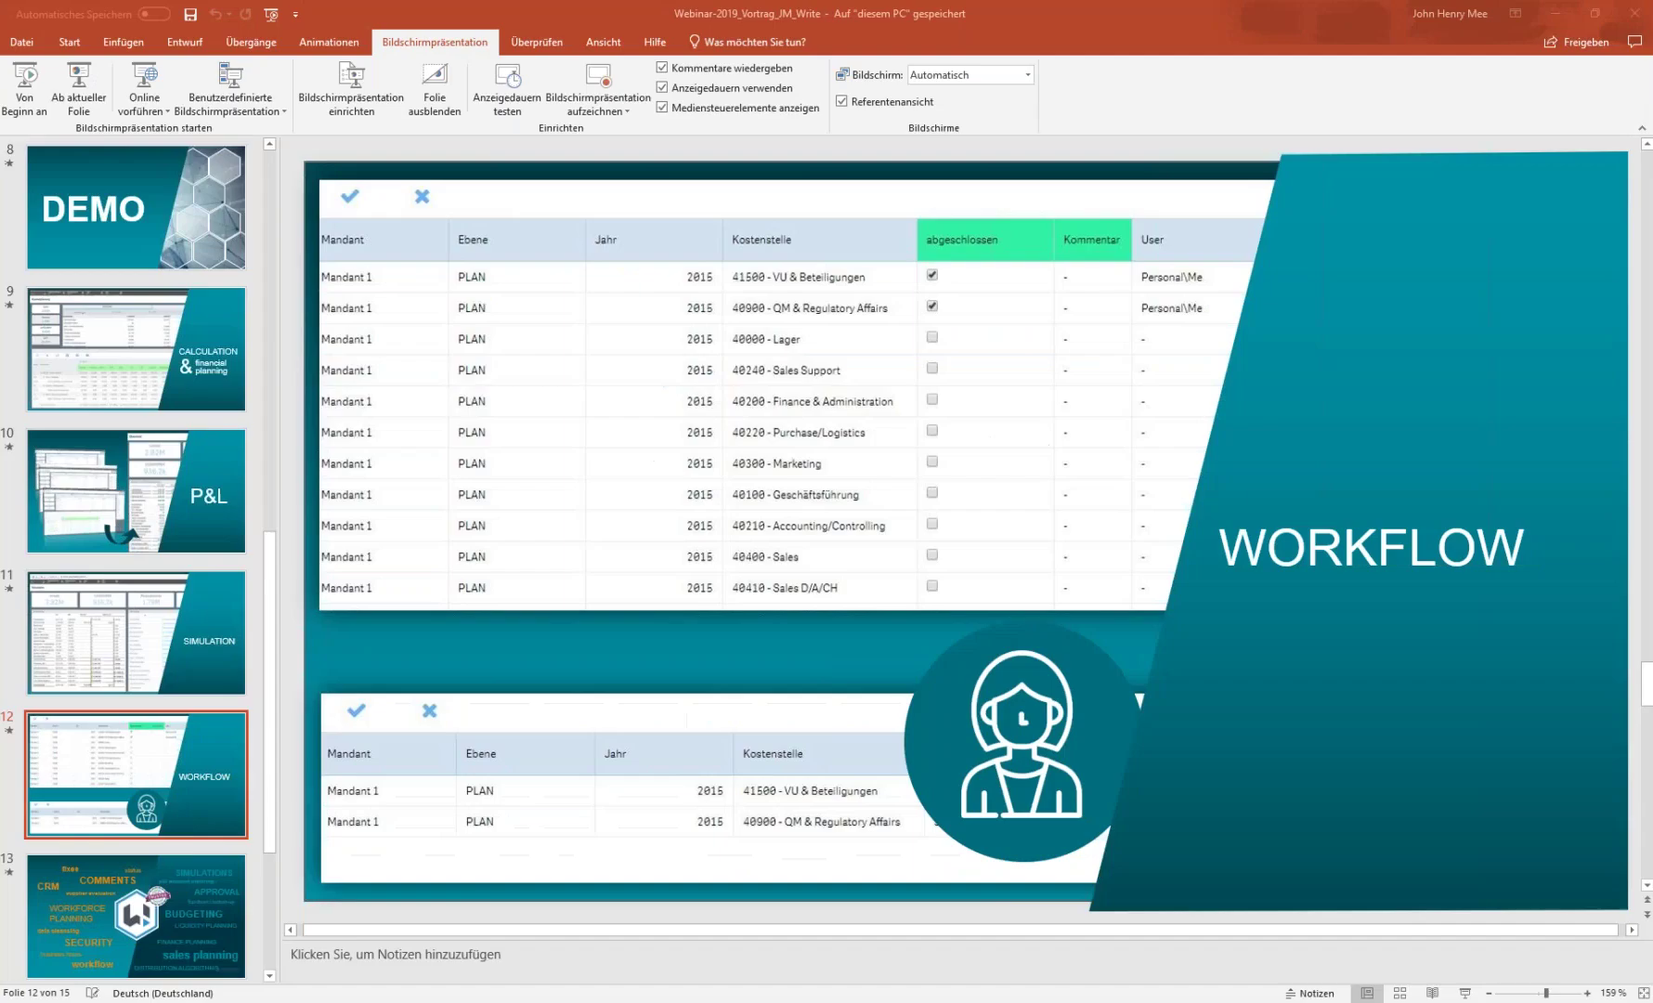
pyautogui.click(137, 841)
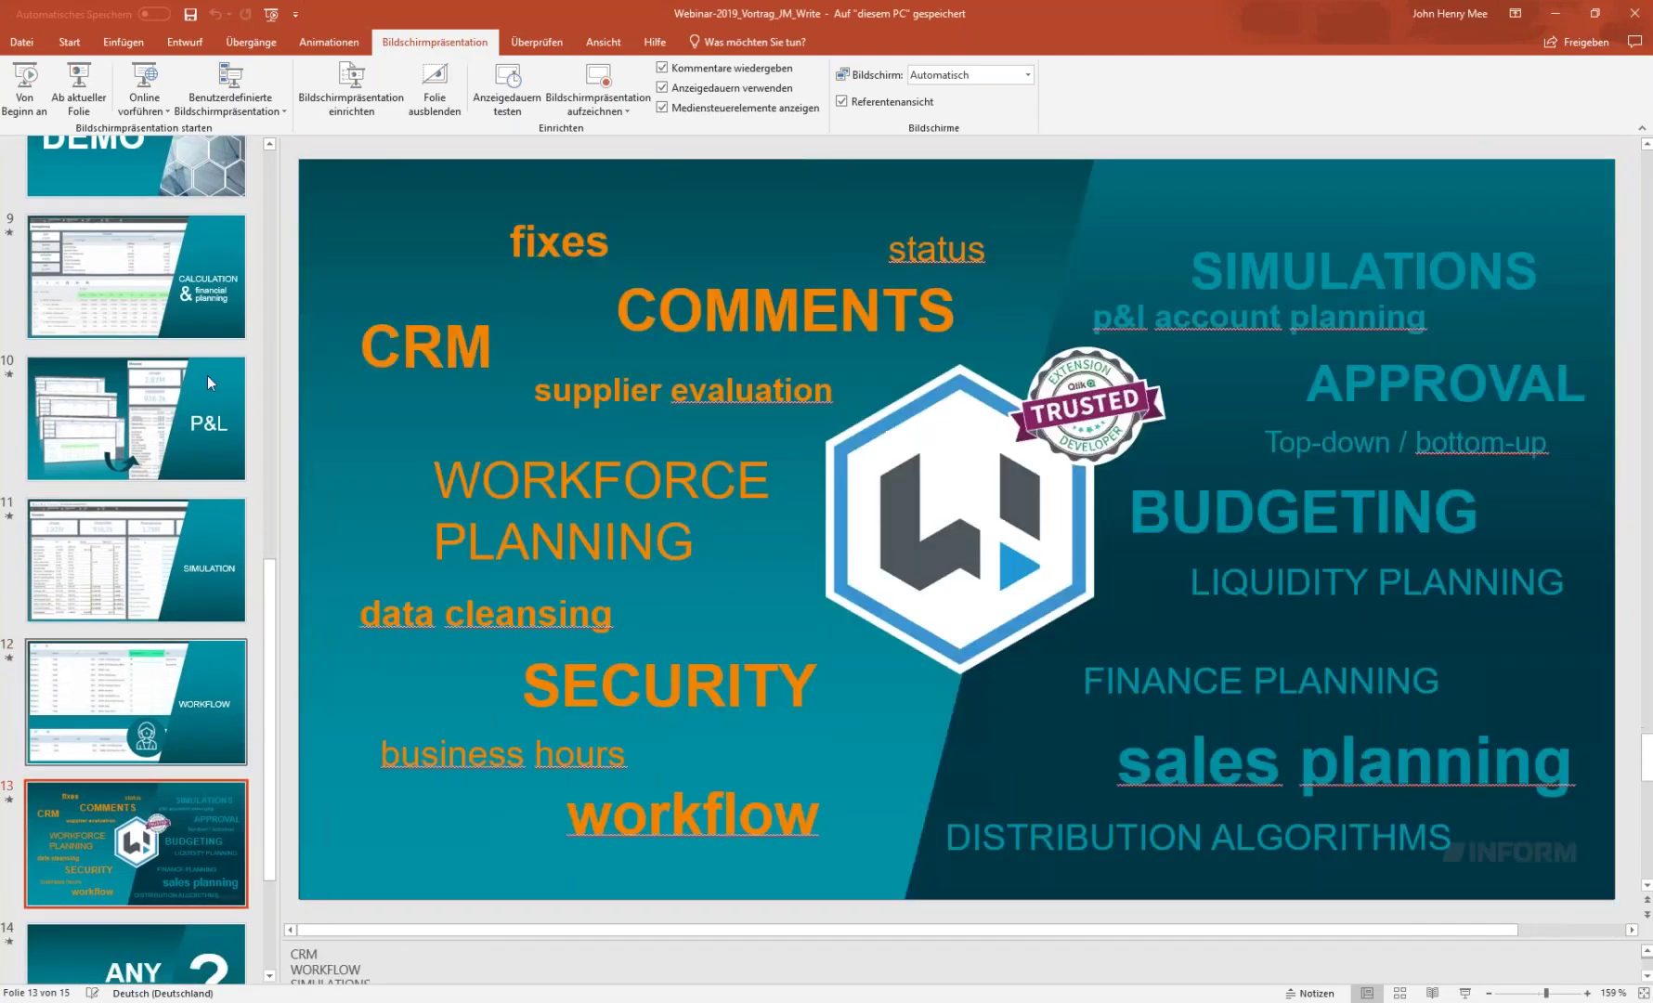
pyautogui.click(88, 80)
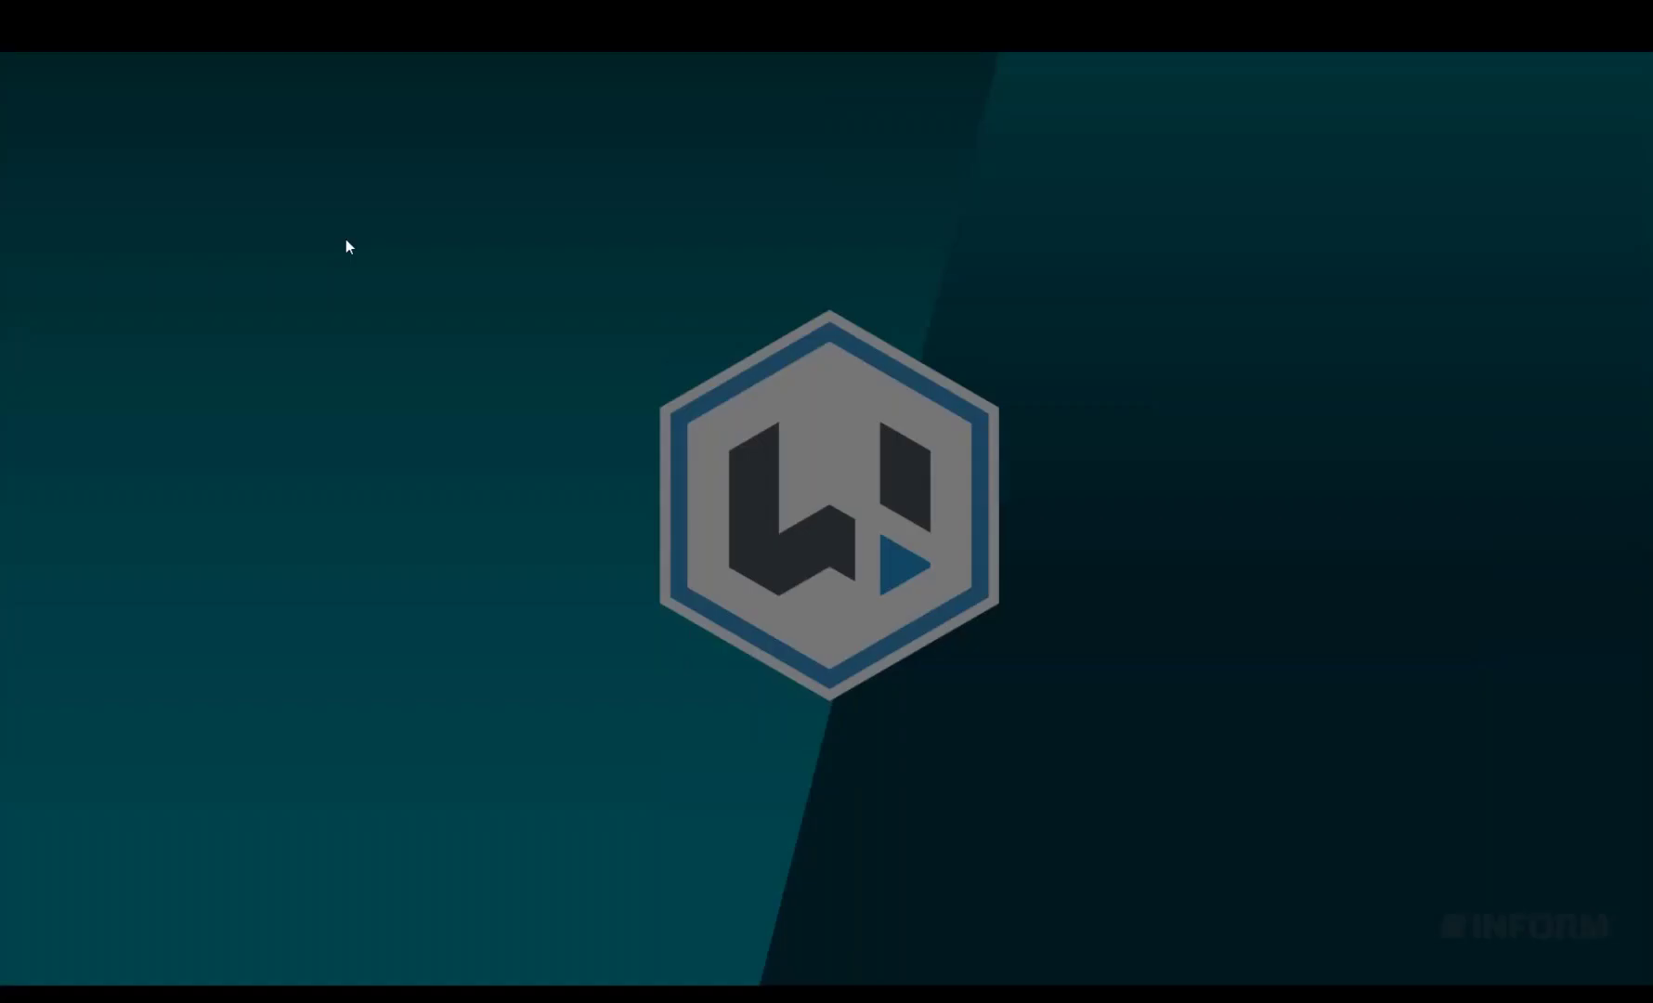